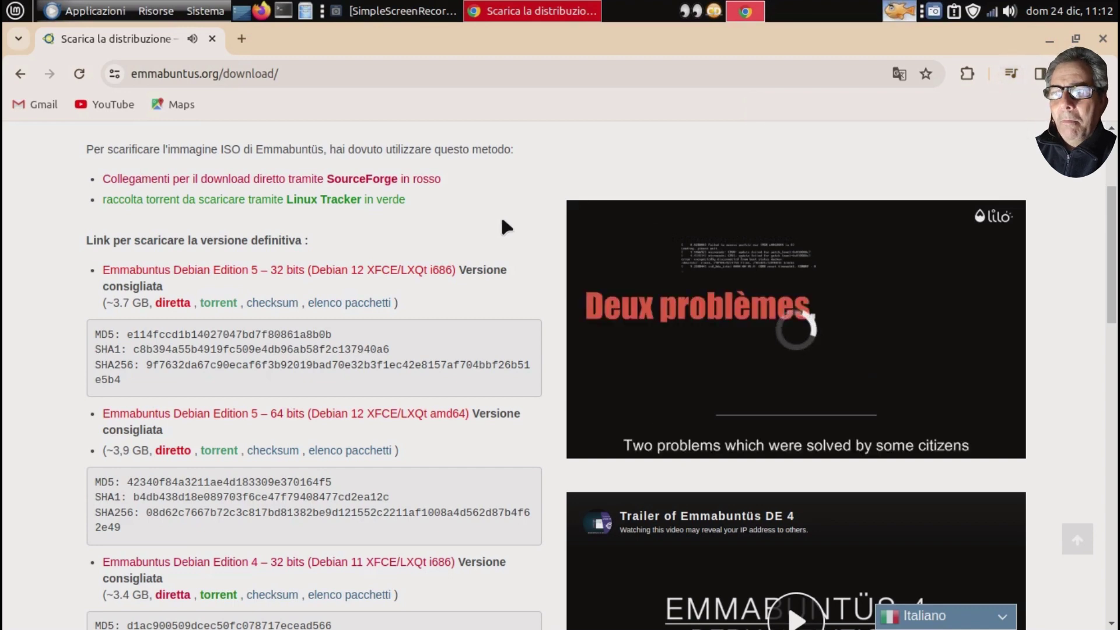
Check the system volume from the tray, then pause the Emmabuntüs presentation video.
left_click(1013, 18)
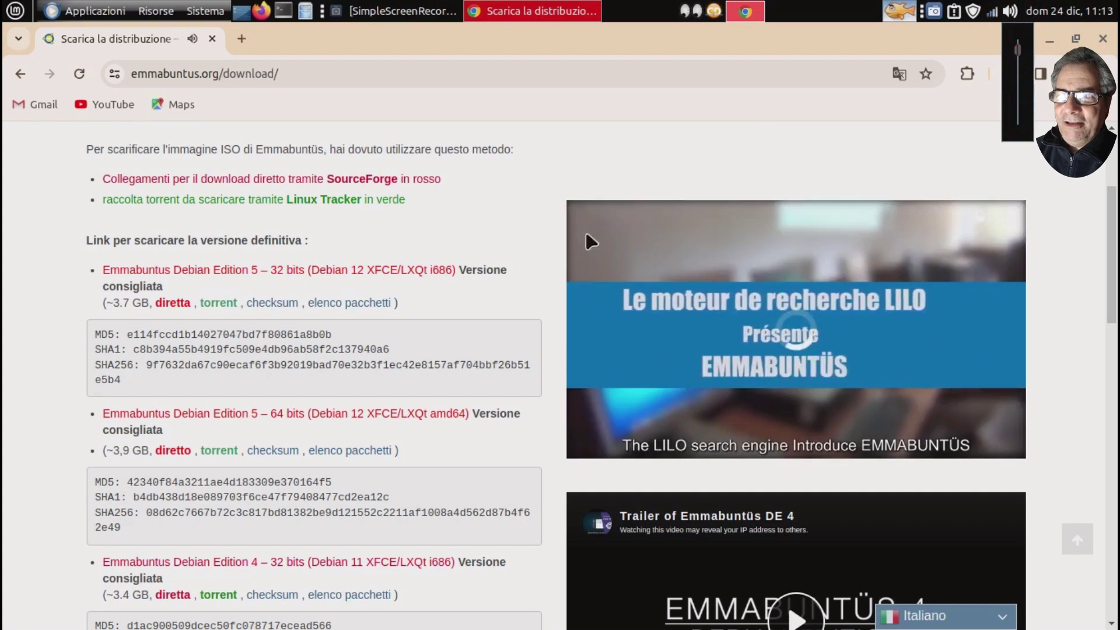
left_click(523, 218)
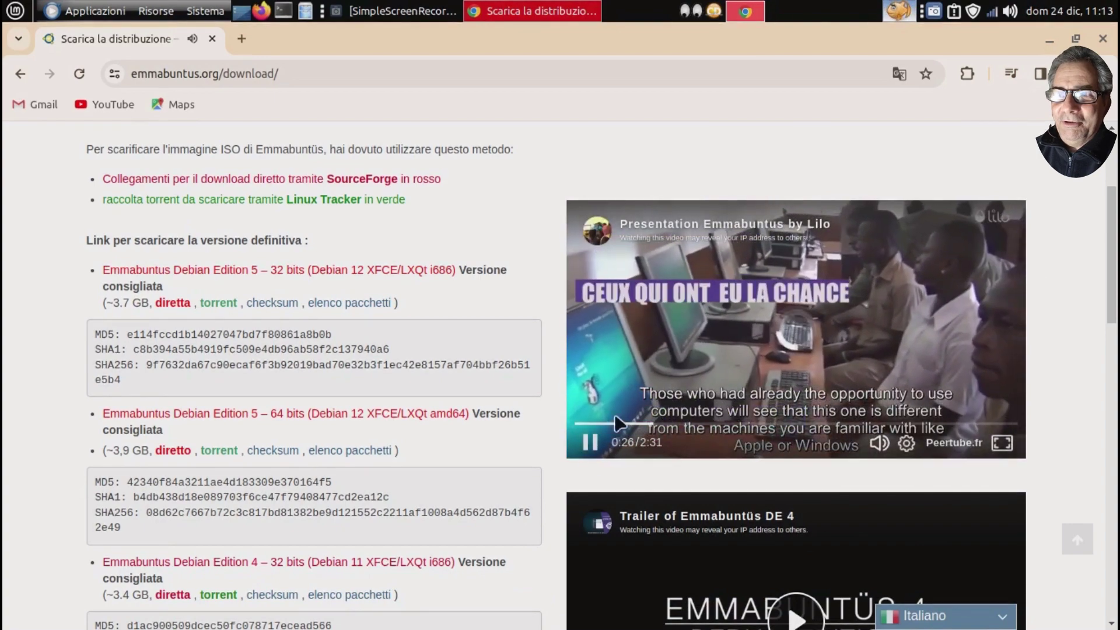
left_click(591, 443)
Scroll up and down through the download page's links.
scroll(591, 446, "down", 3)
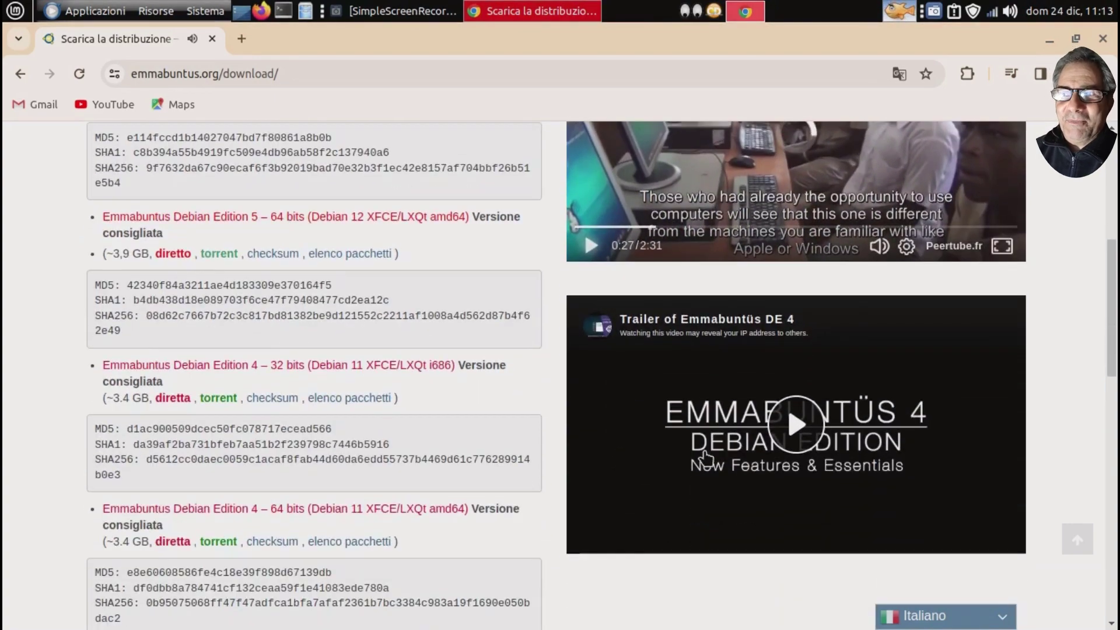
scroll(292, 309, "up", 5)
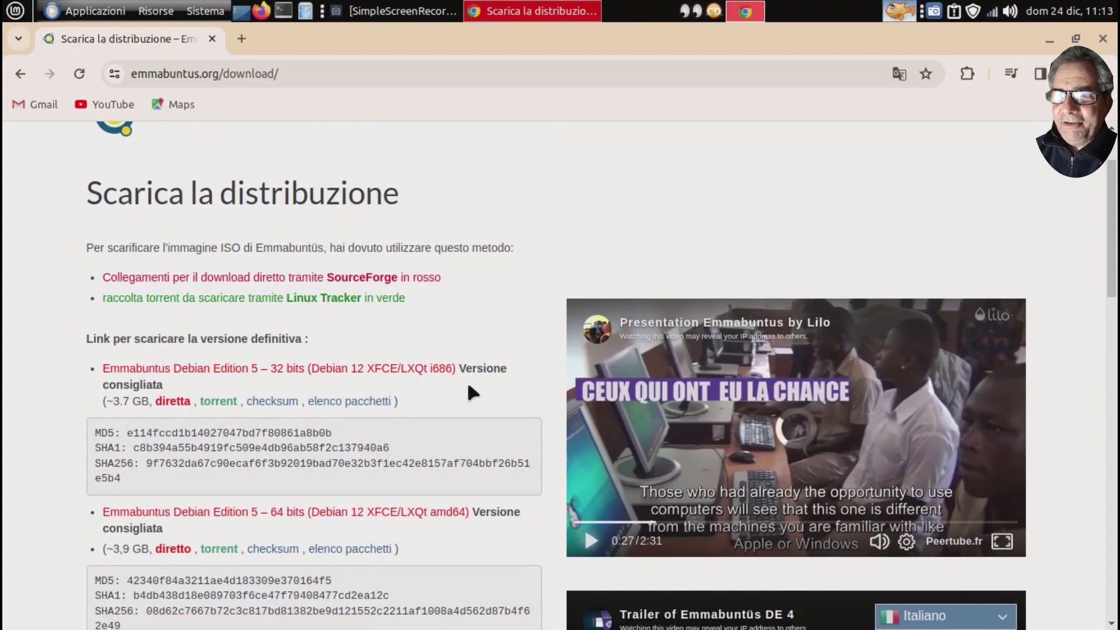
scroll(517, 377, "down", 5)
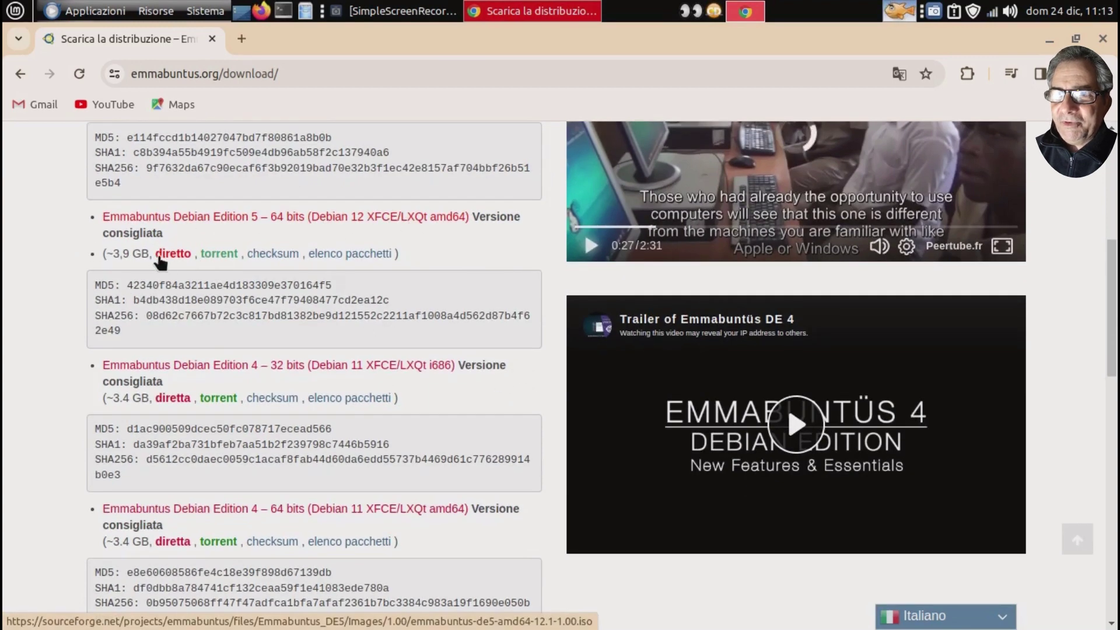
scroll(223, 425, "down", 4)
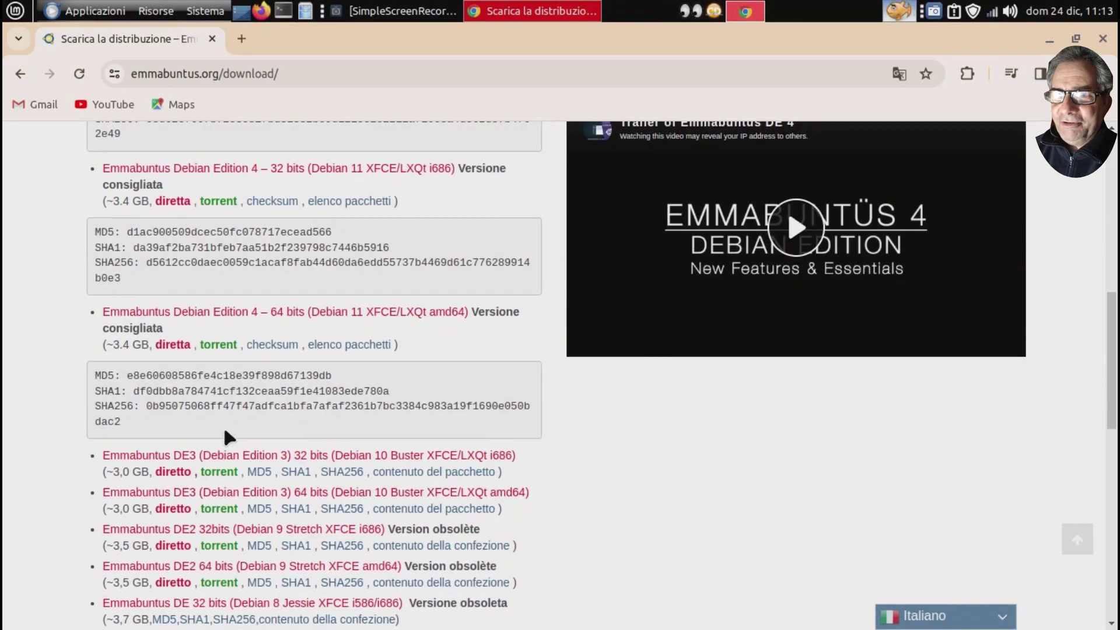
scroll(226, 437, "down", 1)
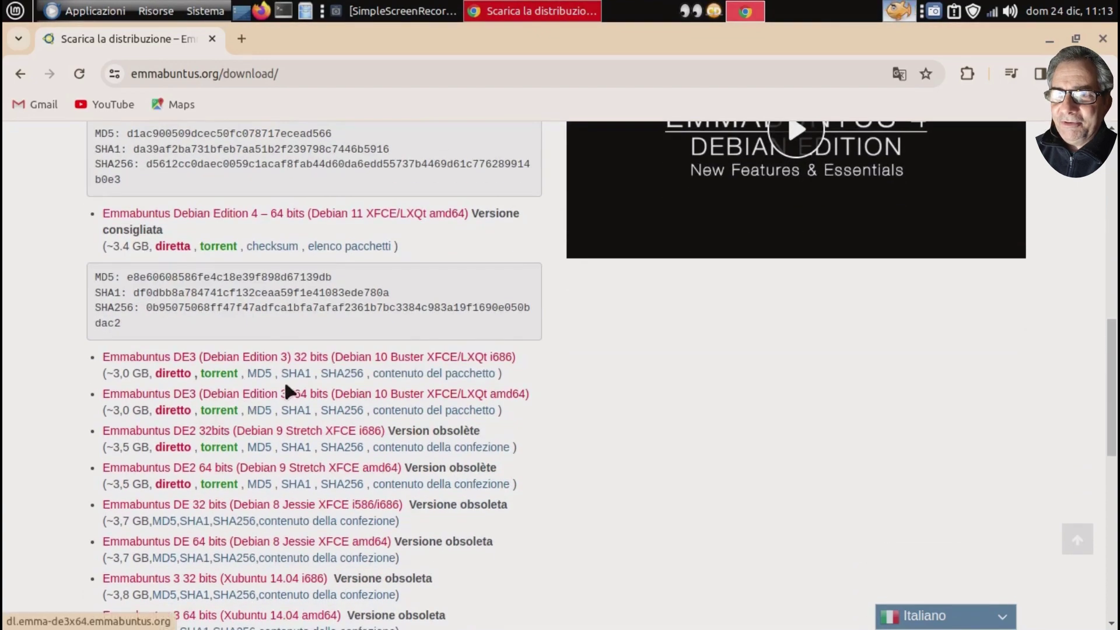
scroll(292, 382, "up", 3)
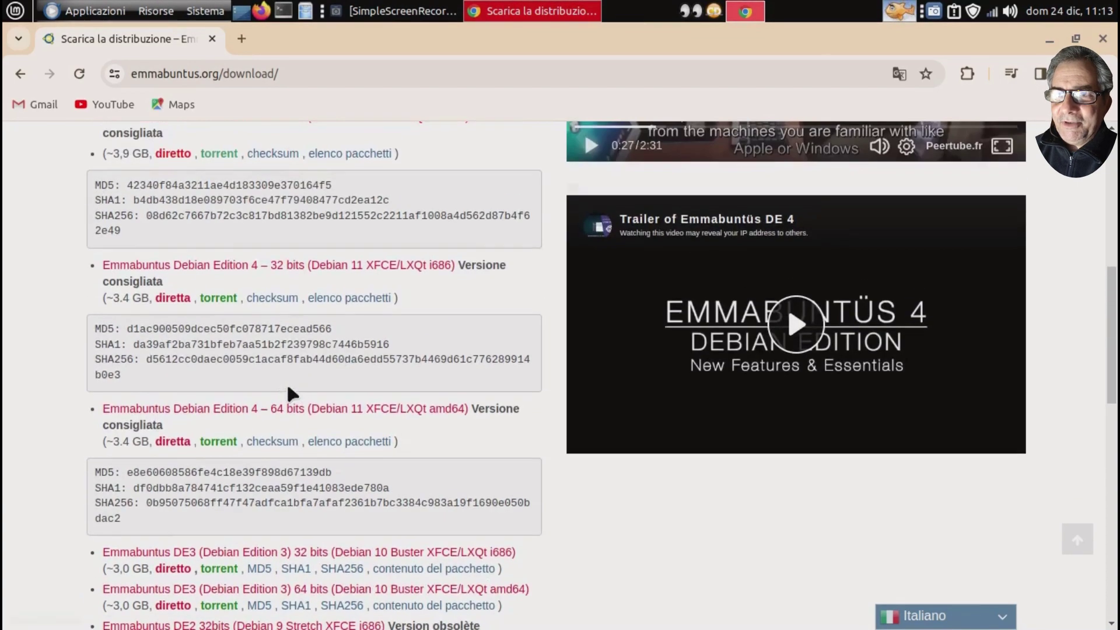
scroll(287, 388, "up", 3)
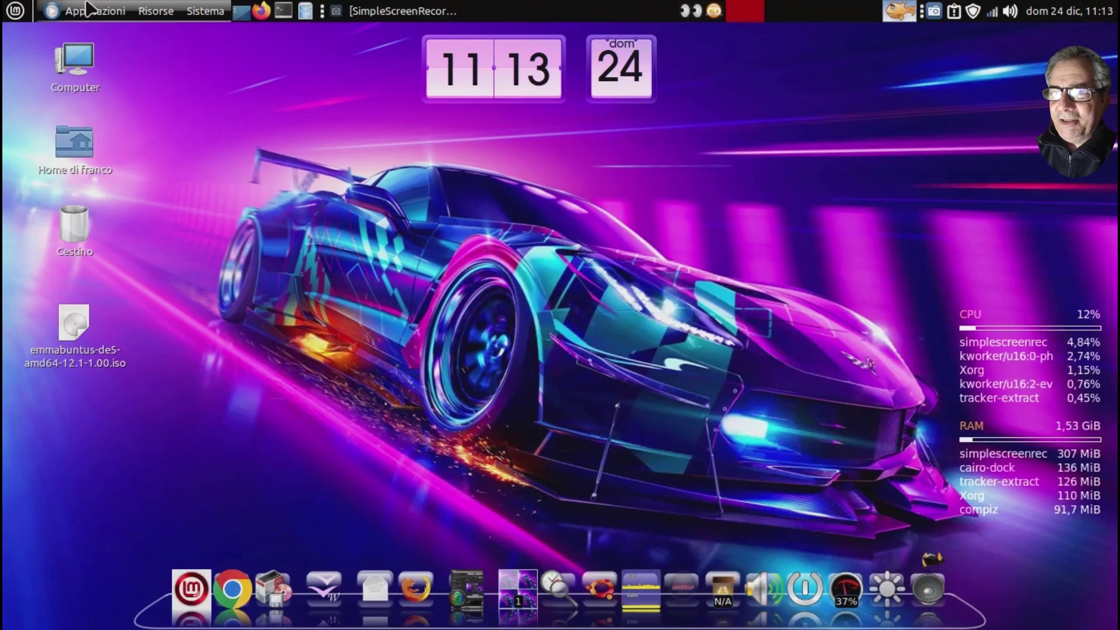
Launch Boxes from Applicazioni > Programmazione.
left_click(102, 13)
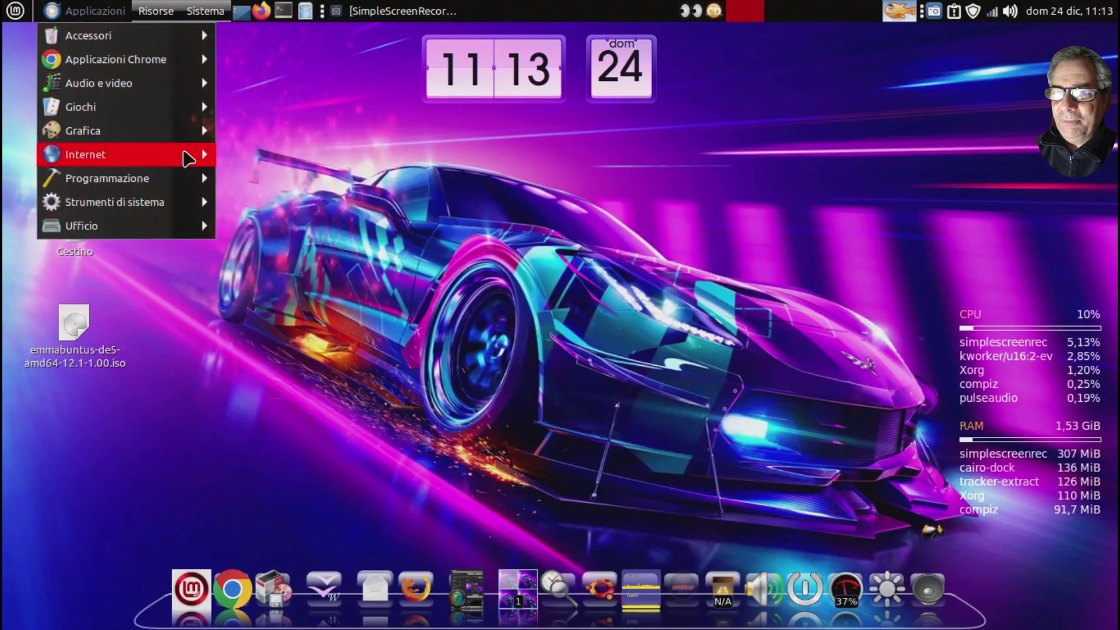
mouse_move(198, 154)
mouse_move(200, 178)
left_click(251, 178)
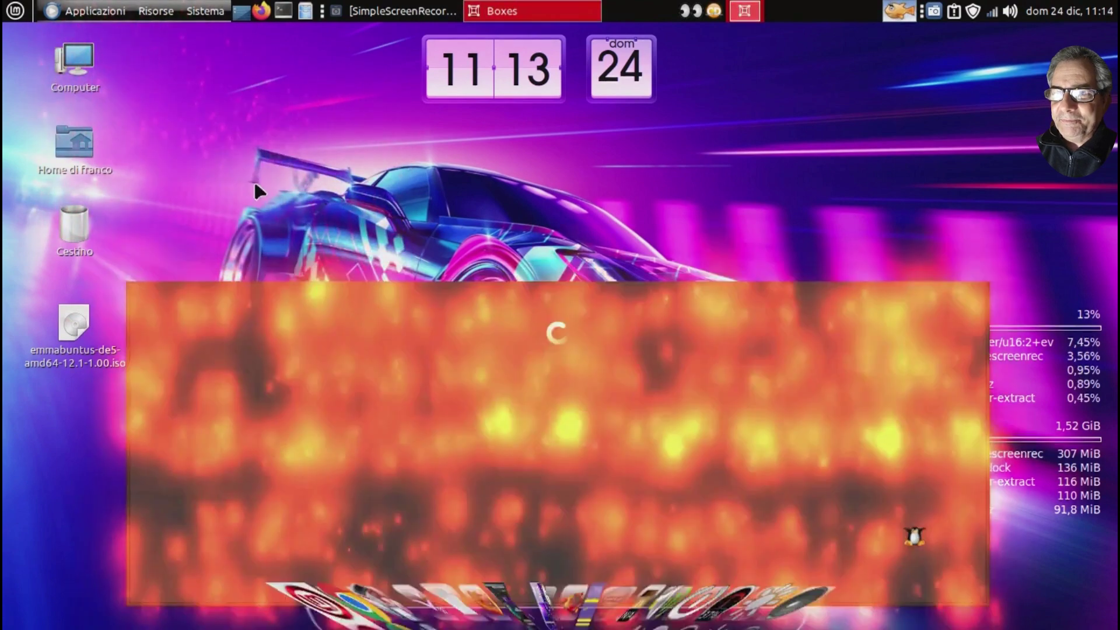
Quit the Cairo-Dock dock and confirm.
mouse_move(915, 621)
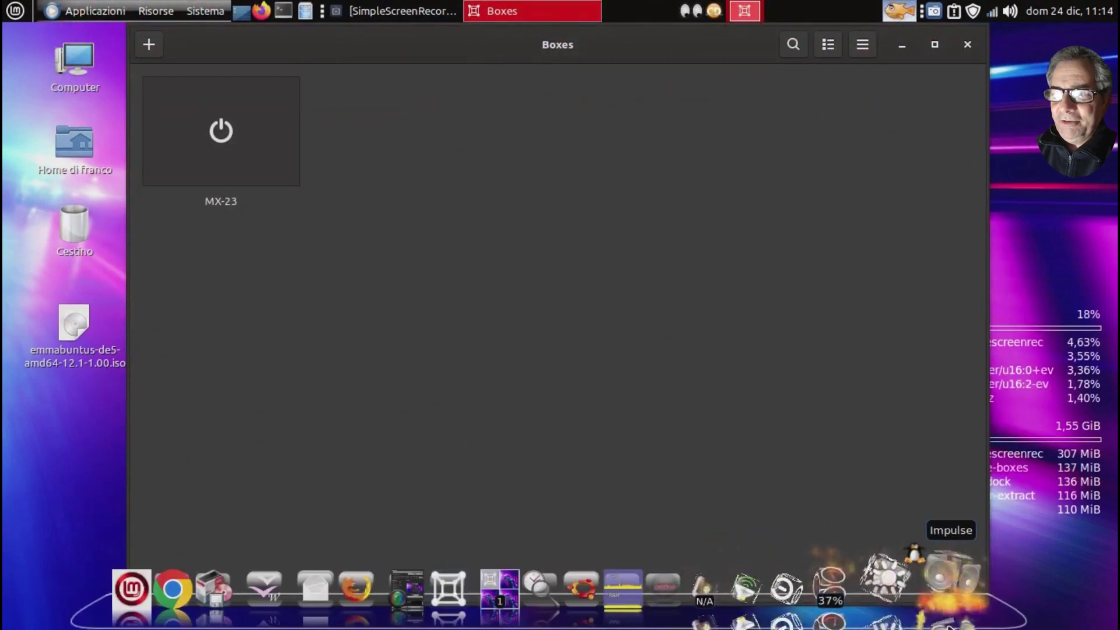
right_click(962, 618)
mouse_move(917, 500)
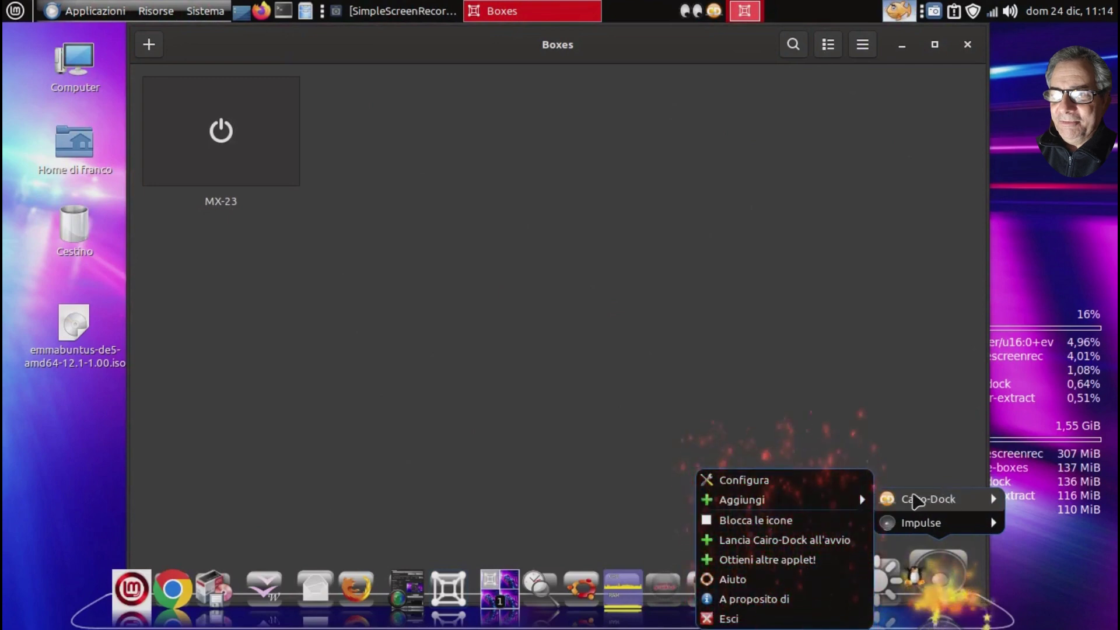
left_click(729, 617)
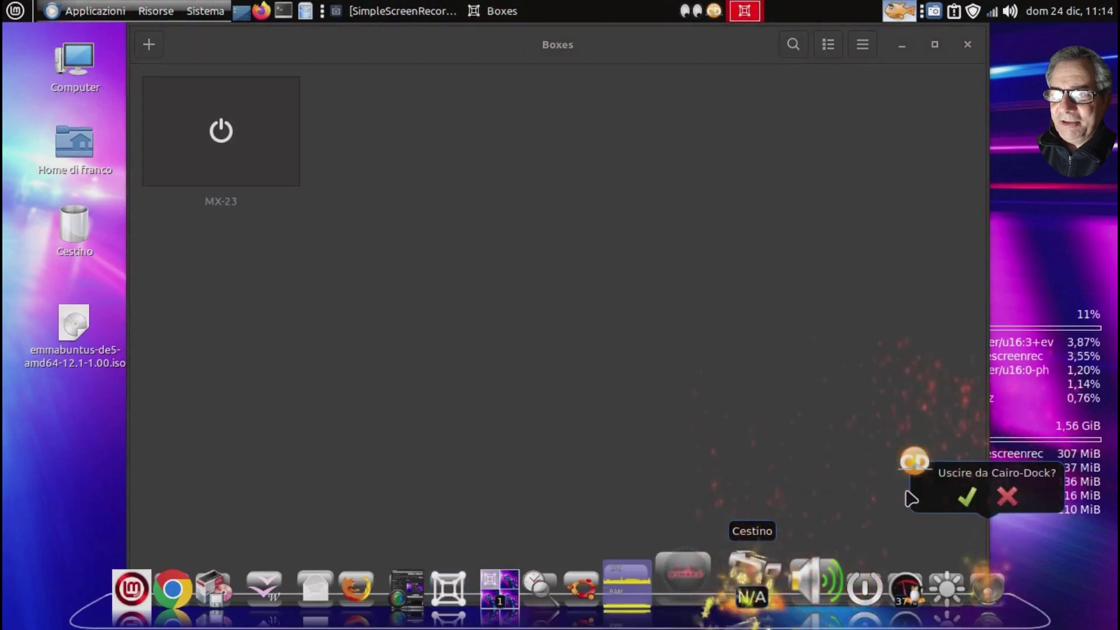
left_click(964, 495)
Delete the MX-23 box and dismiss the deletion notice.
right_click(249, 155)
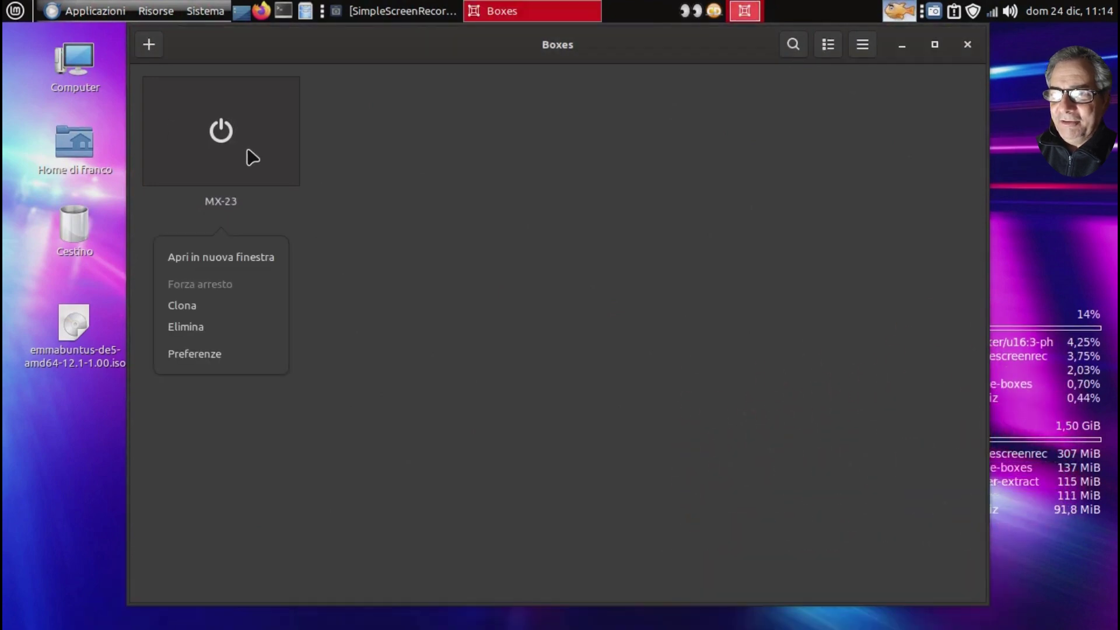
left_click(204, 325)
left_click(699, 563)
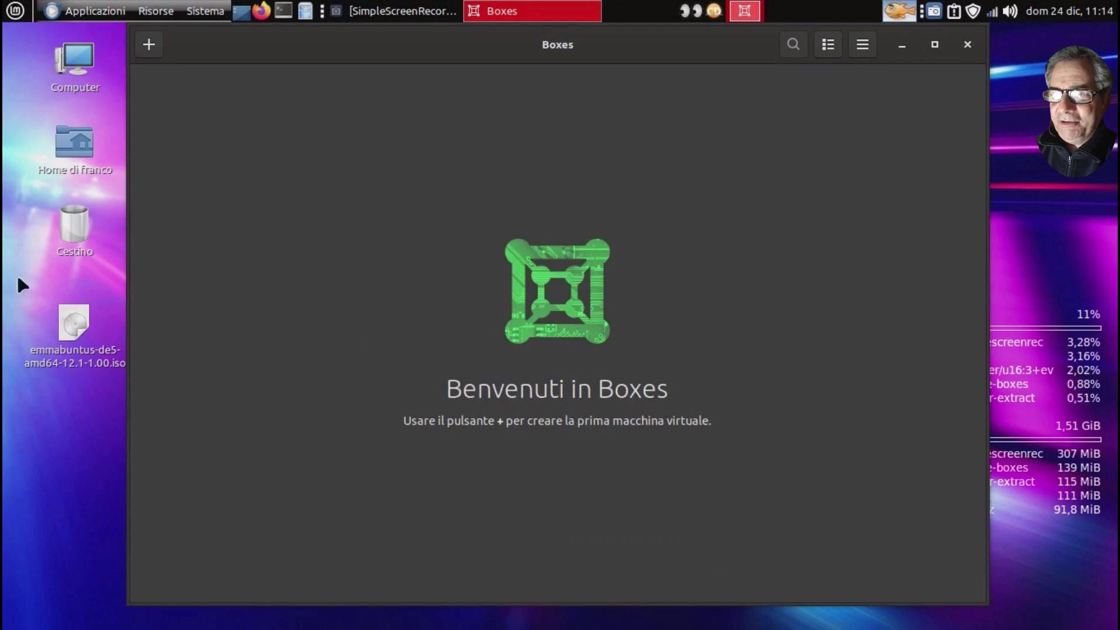
Start a new box from the emmabuntus ISO in Scrivania with the Debian 12 model.
left_click(150, 47)
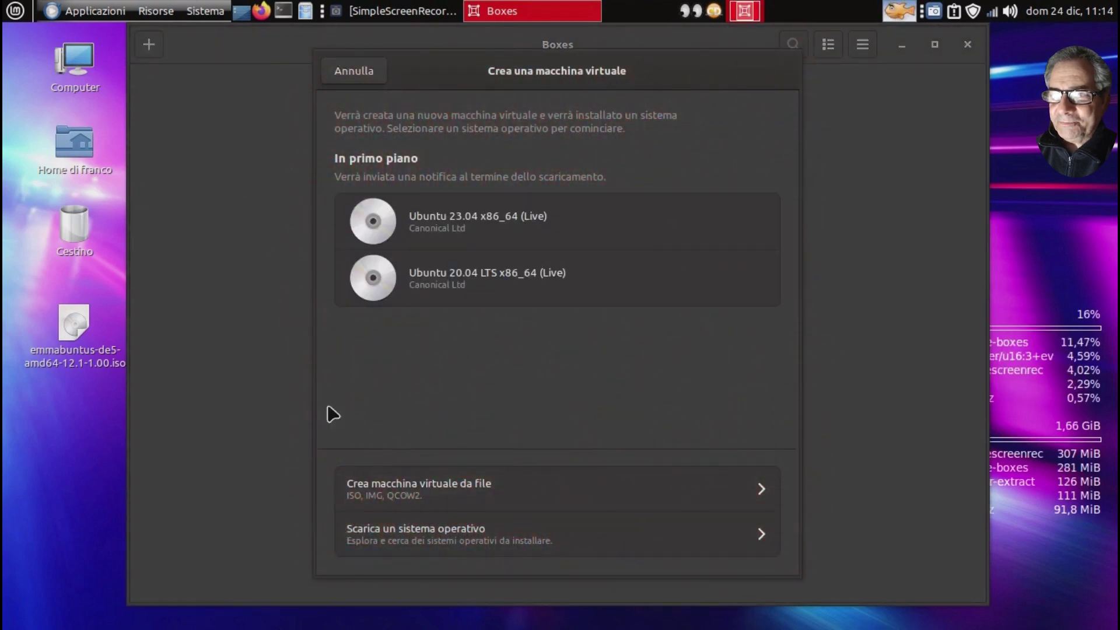
left_click(400, 505)
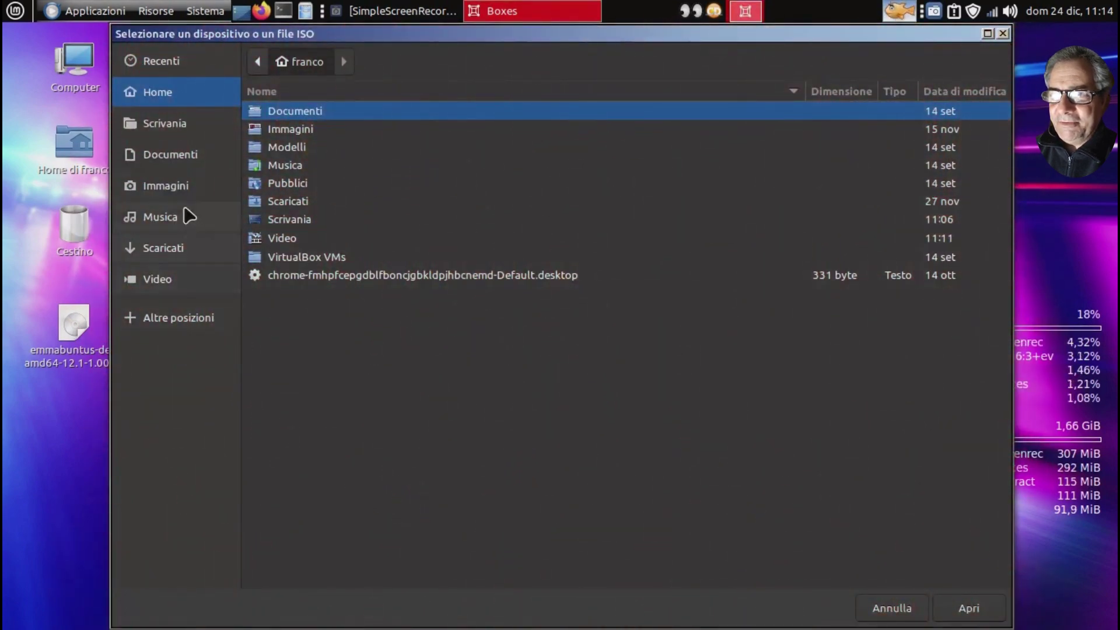
left_click(163, 125)
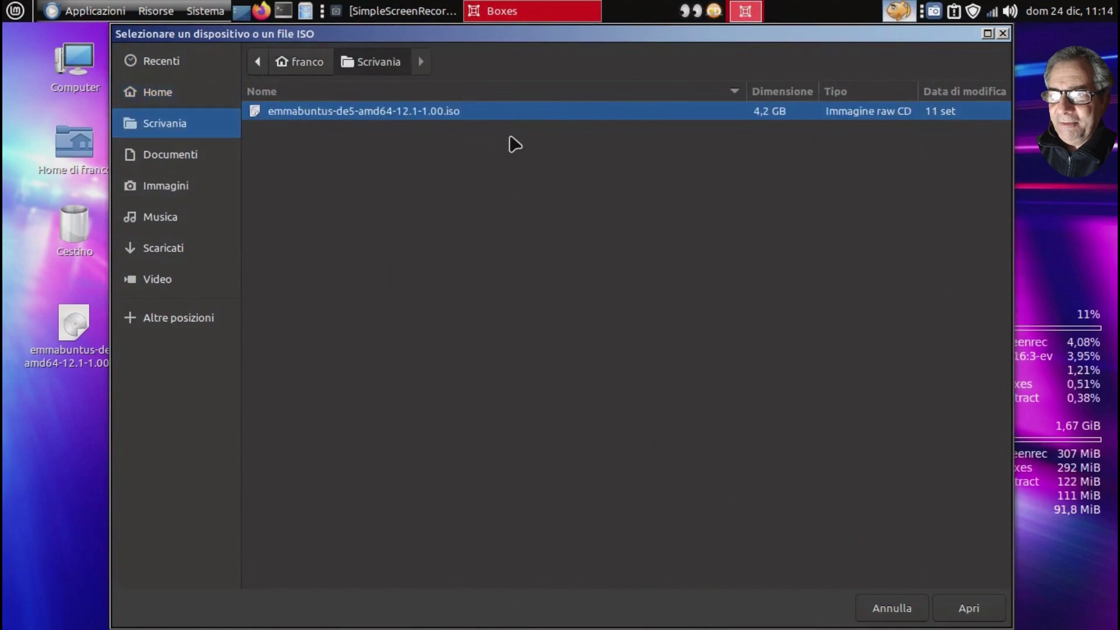
left_click(968, 608)
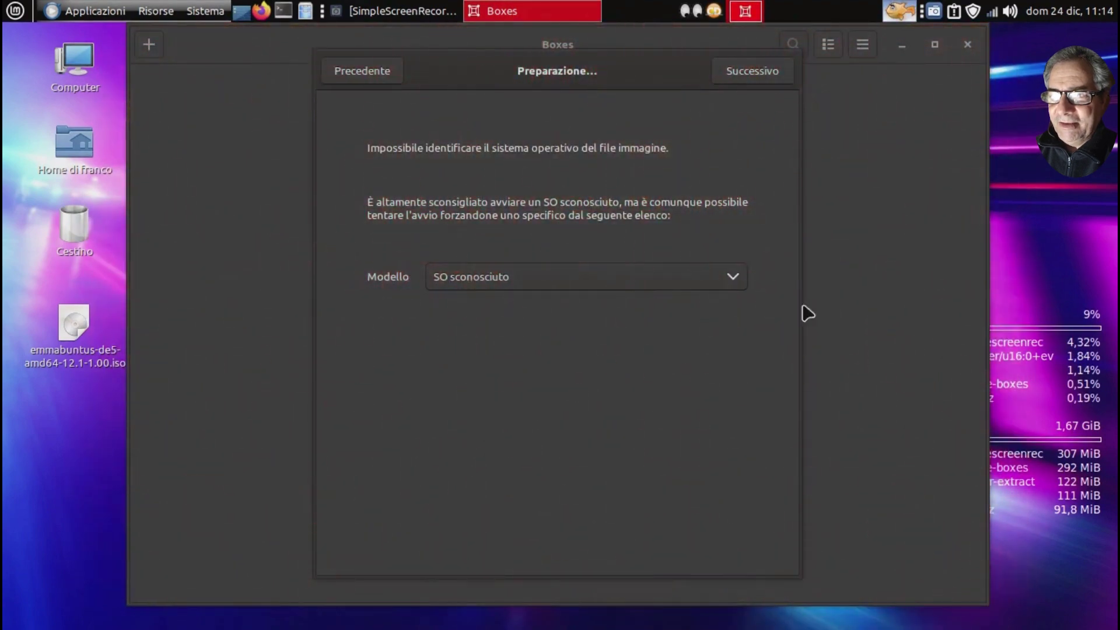
left_click(734, 280)
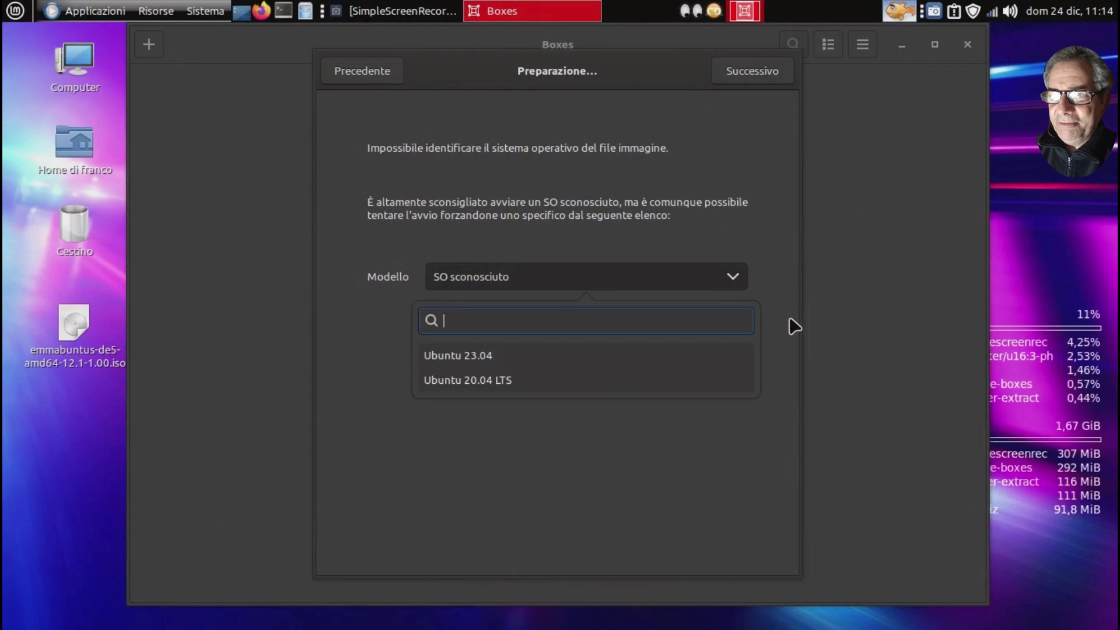
type("debian")
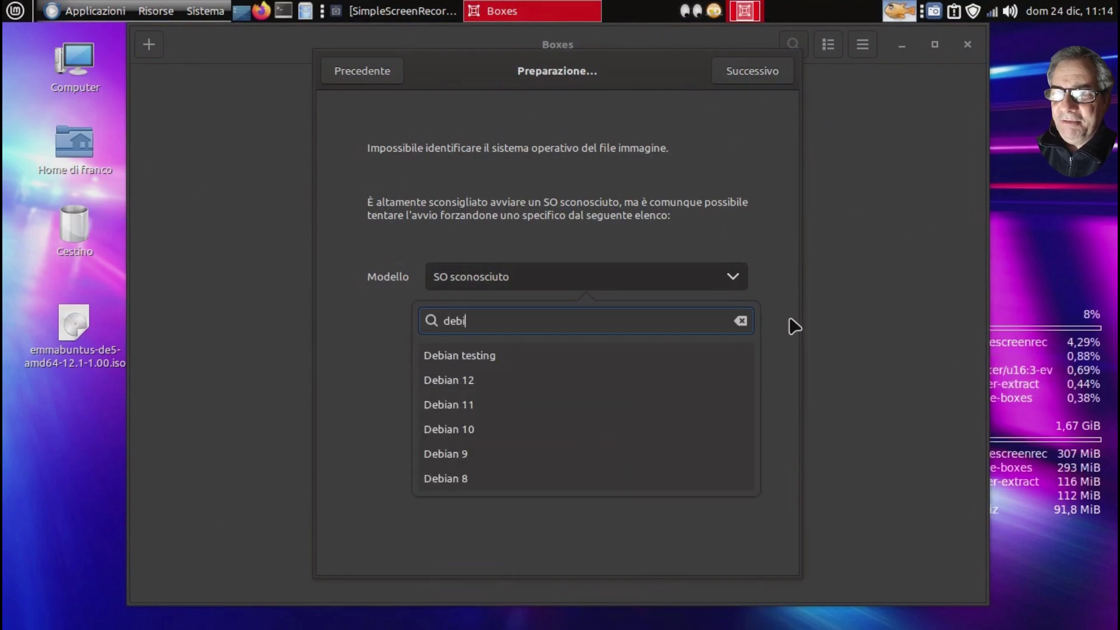
left_click(479, 387)
left_click(878, 312)
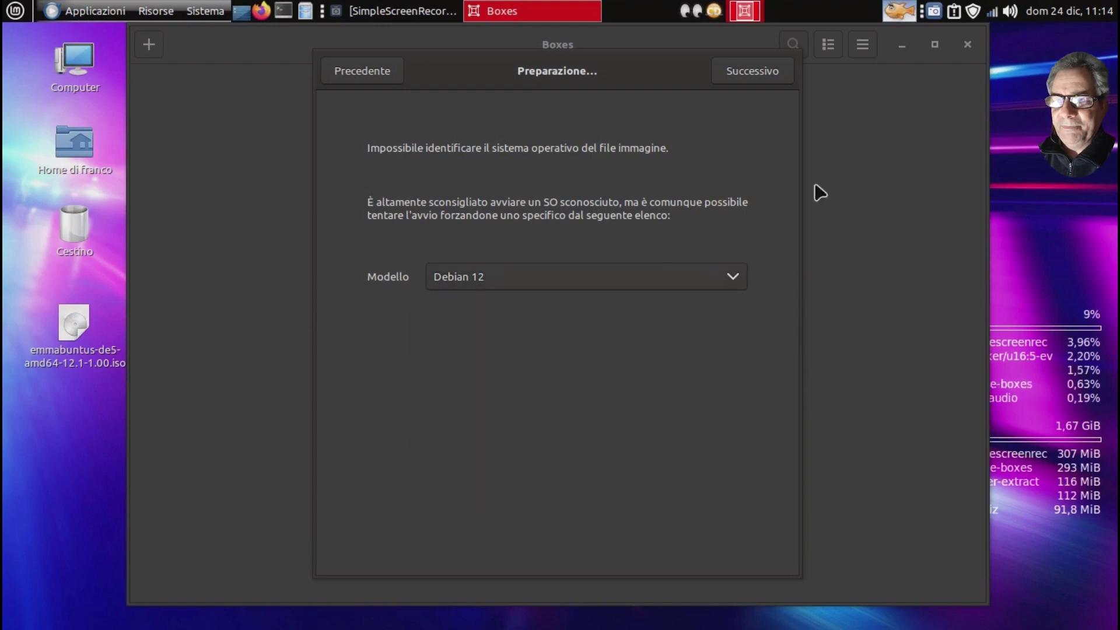
left_click(758, 73)
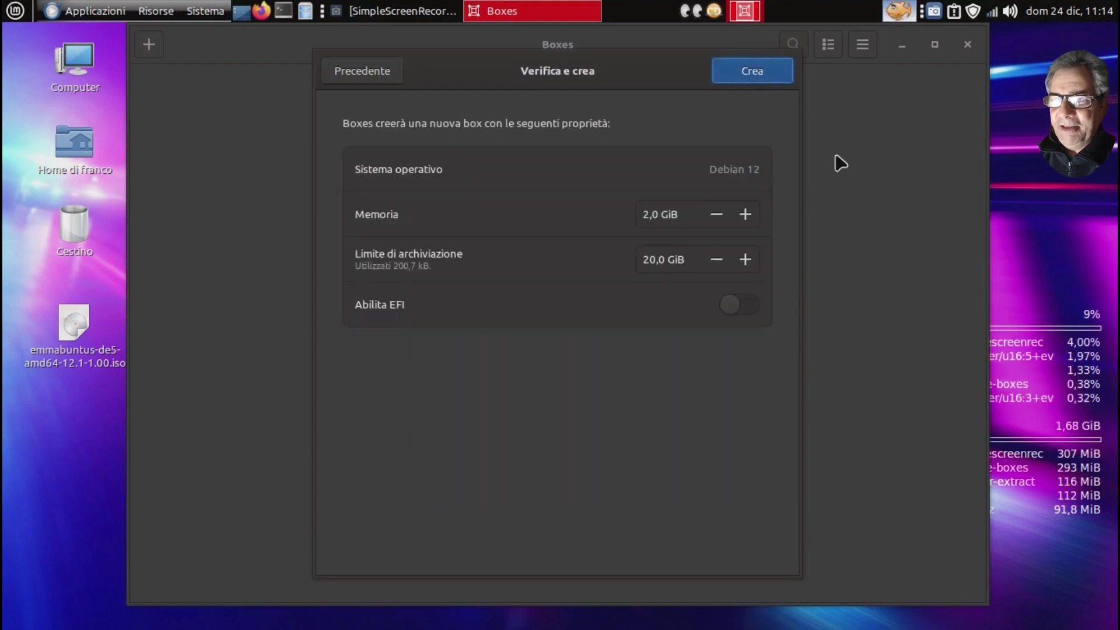
Set memory to 5 GiB and storage to 30 GiB, then create the box.
left_click(647, 214)
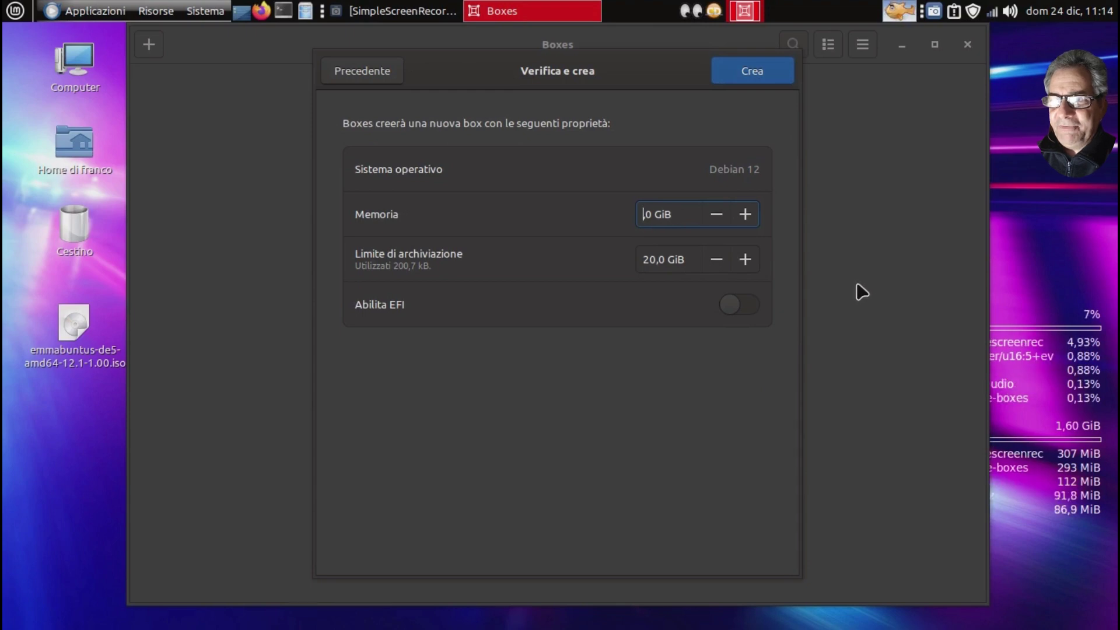
type("5,")
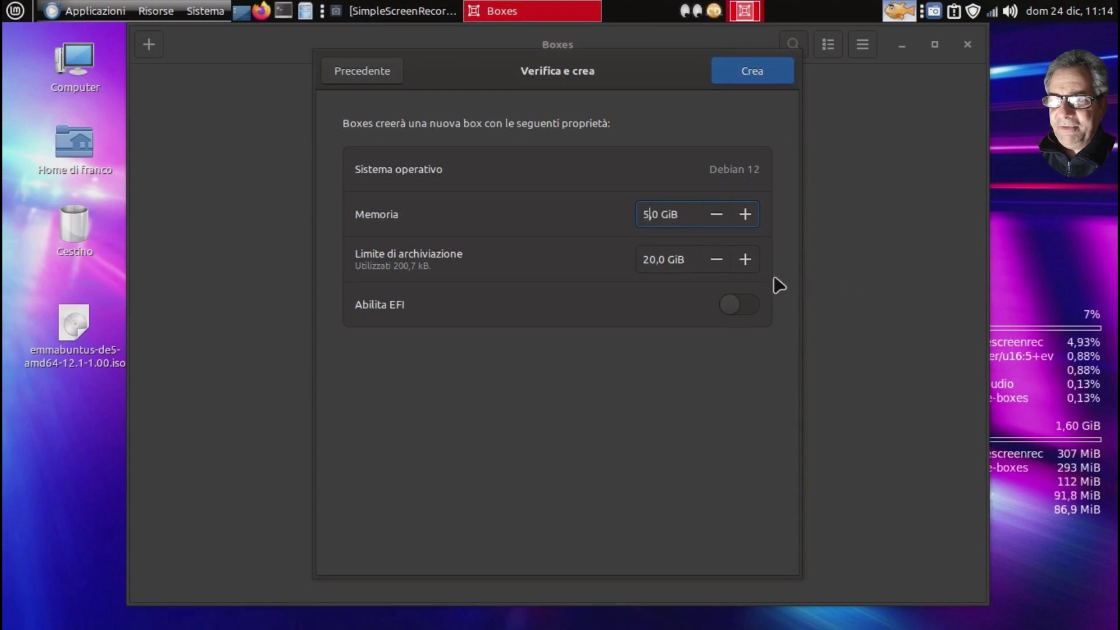
left_click(647, 258)
key("BackSpace")
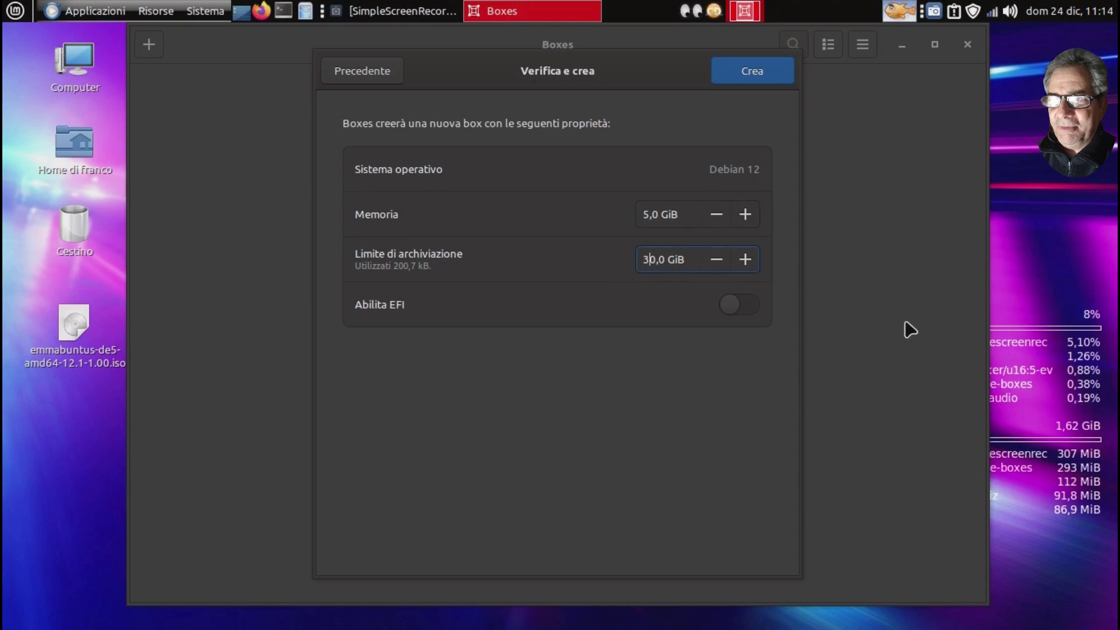
left_click(757, 70)
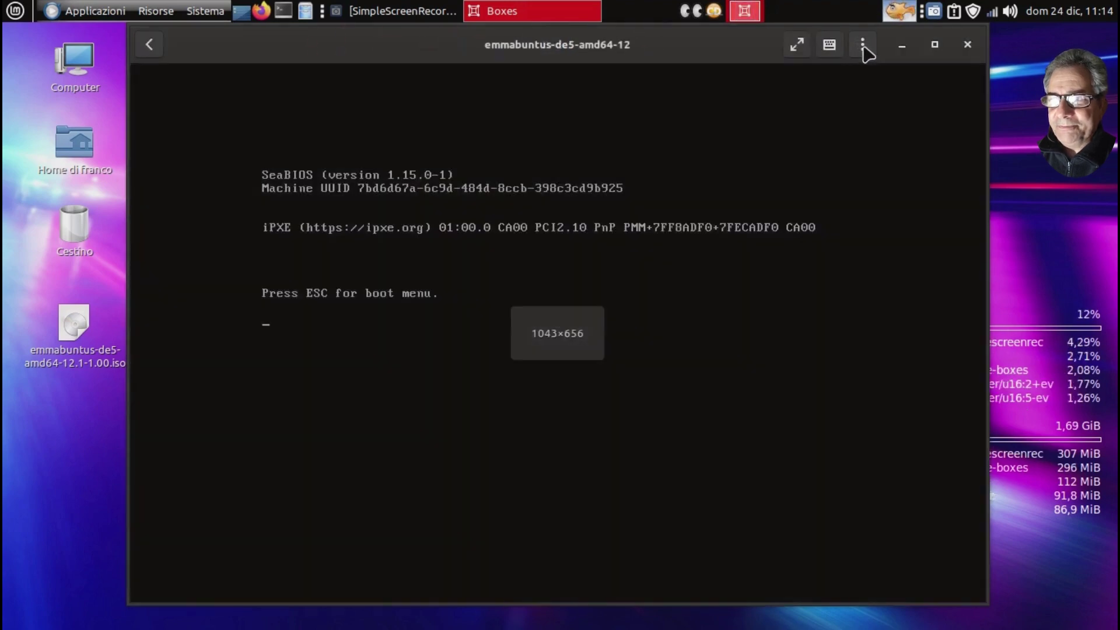
Lower the virtual machine's CPUs to 4 in its Preferenze.
left_click(863, 45)
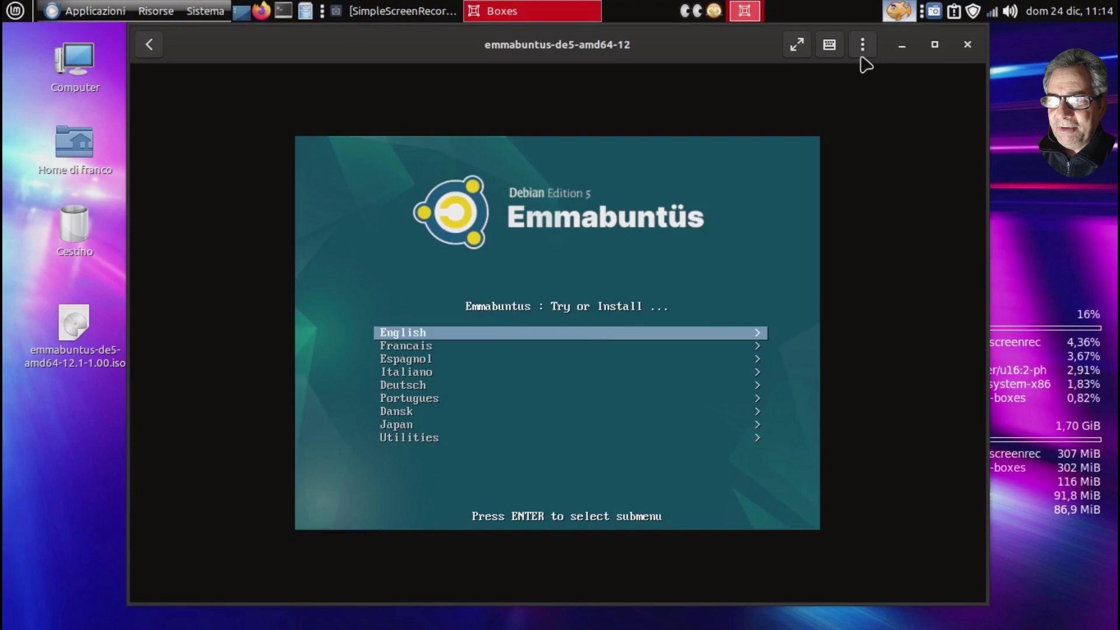
left_click(862, 45)
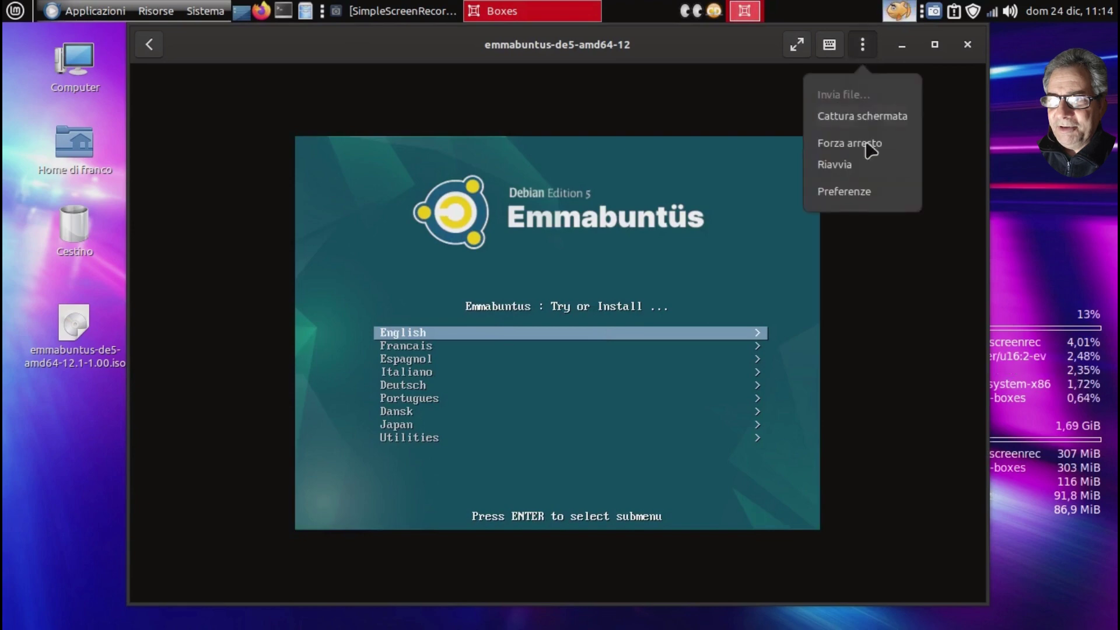
left_click(860, 199)
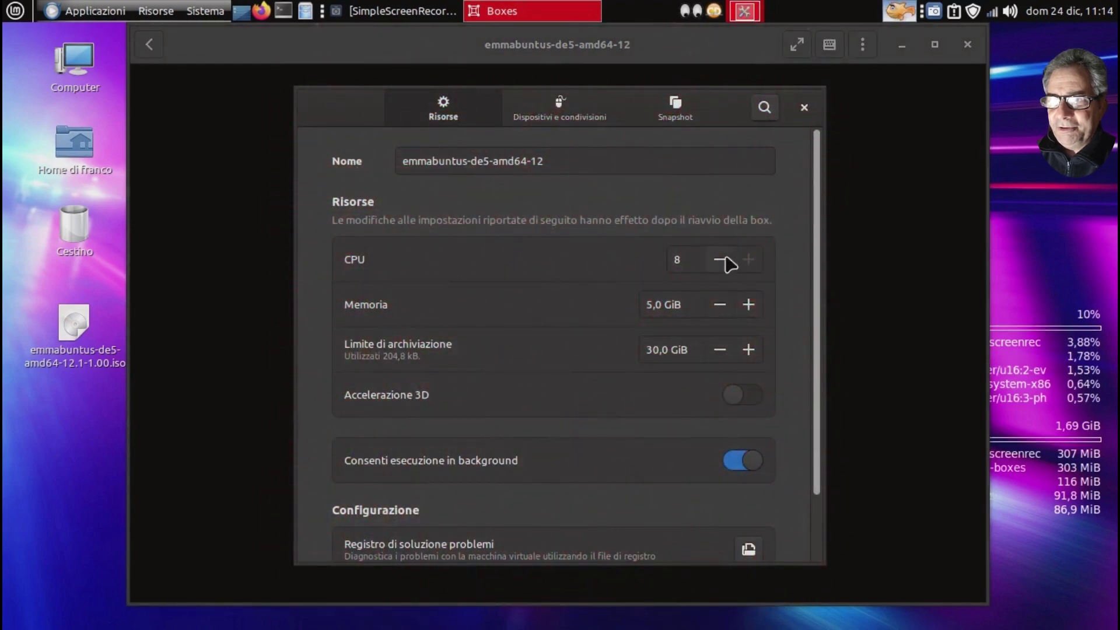
left_click(721, 260)
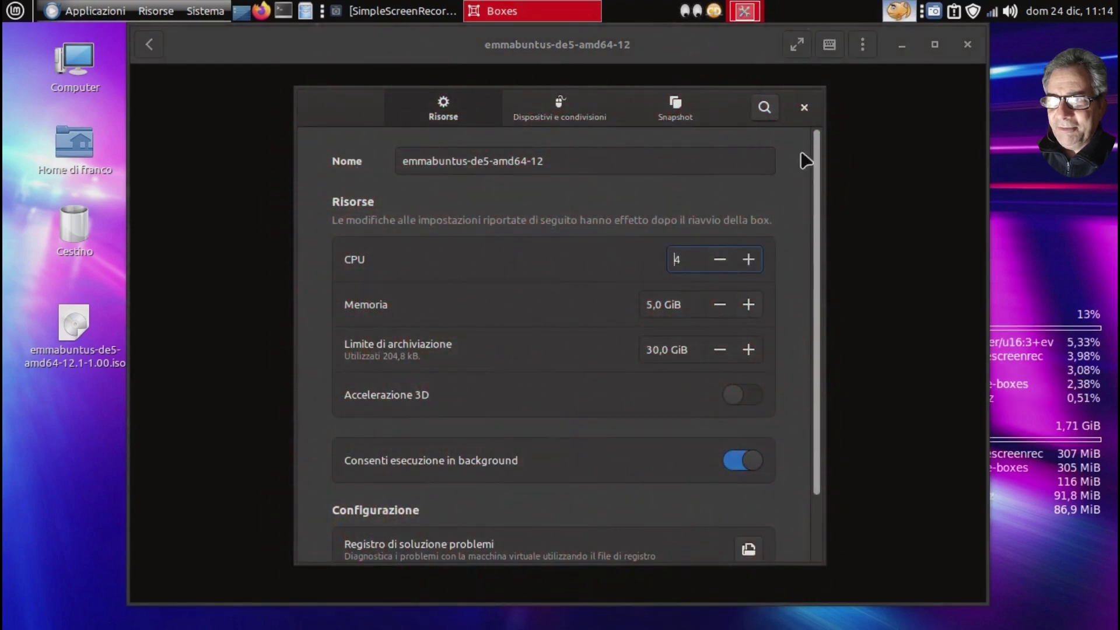
left_click(803, 107)
Boot Italiano > Prova senza installarlo o installalo usando Calamares.
key("Down")
key("Down")
key("Down")
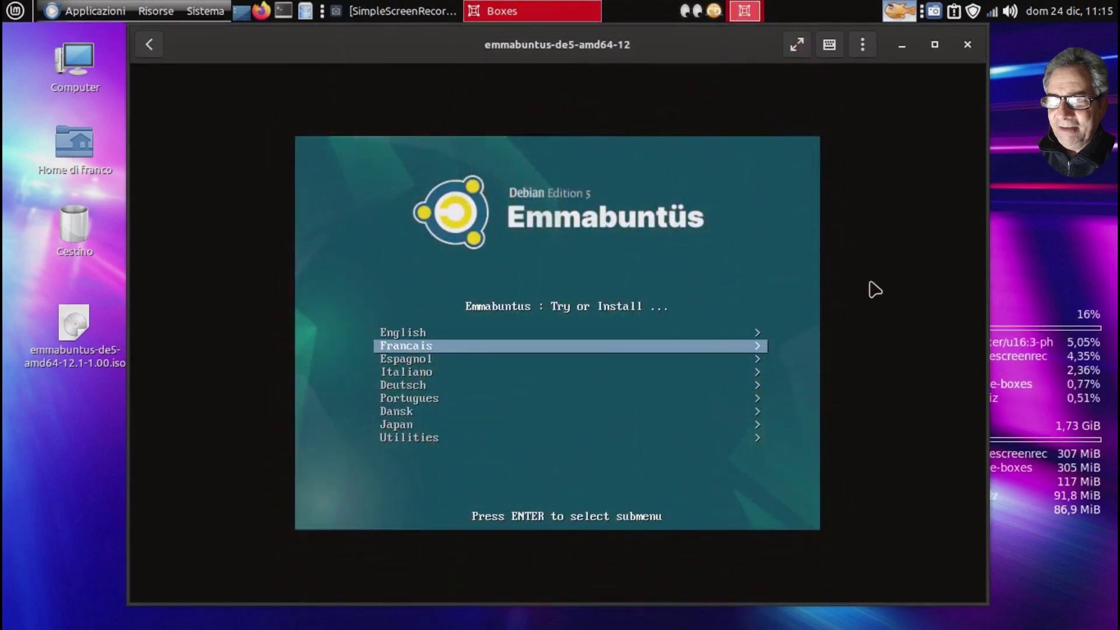
key("Return")
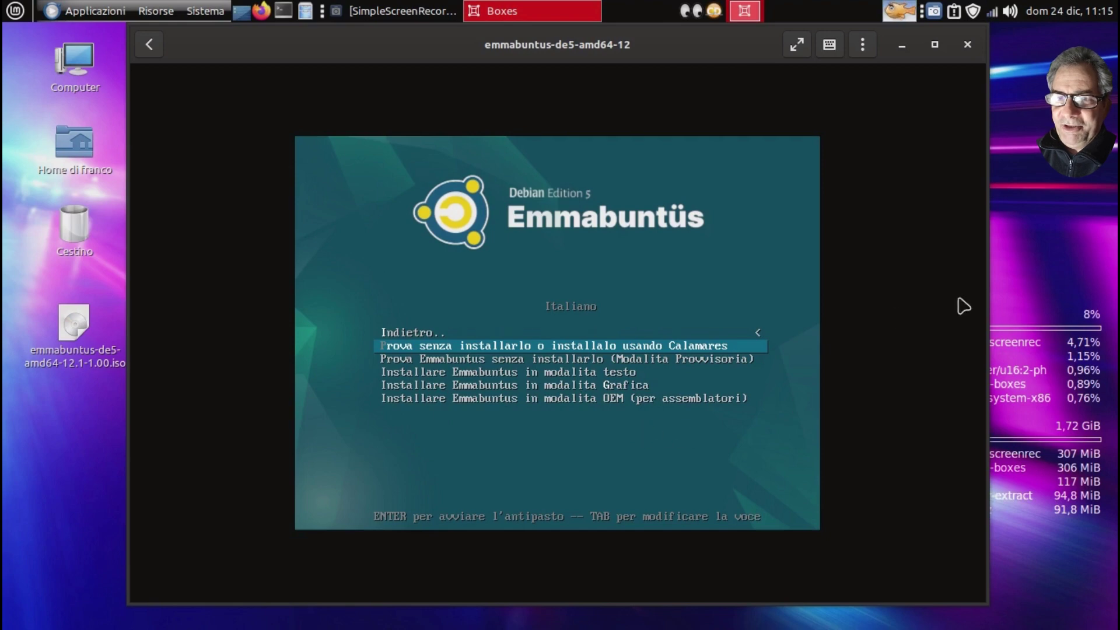
key("Return")
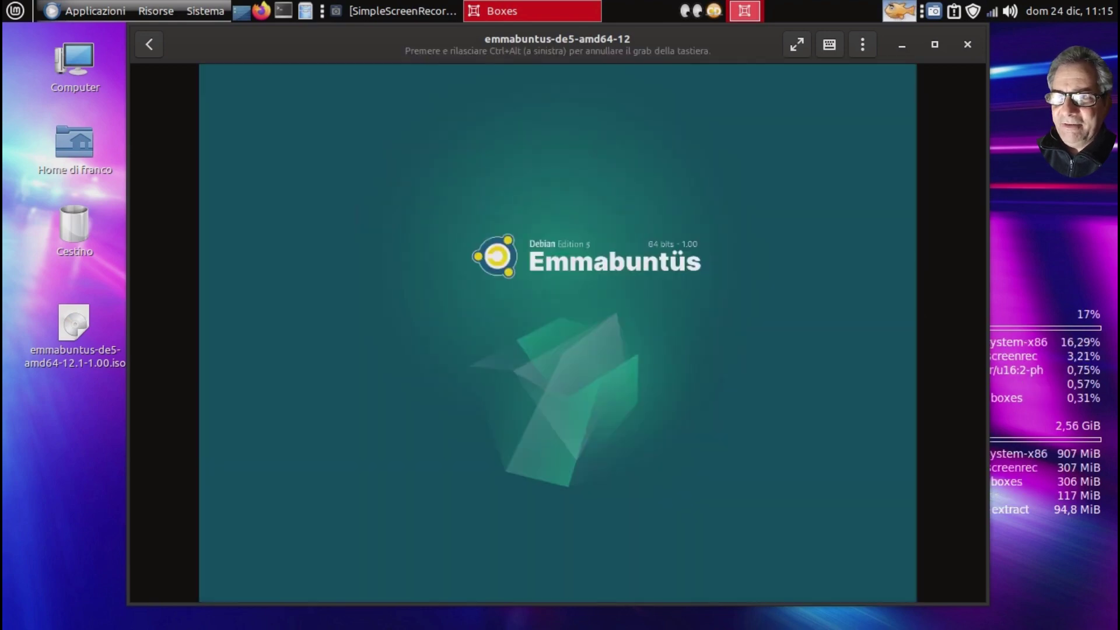
Make the VM fullscreen, continue with XFCE and keep the keyboard layout.
mouse_move(520, 8)
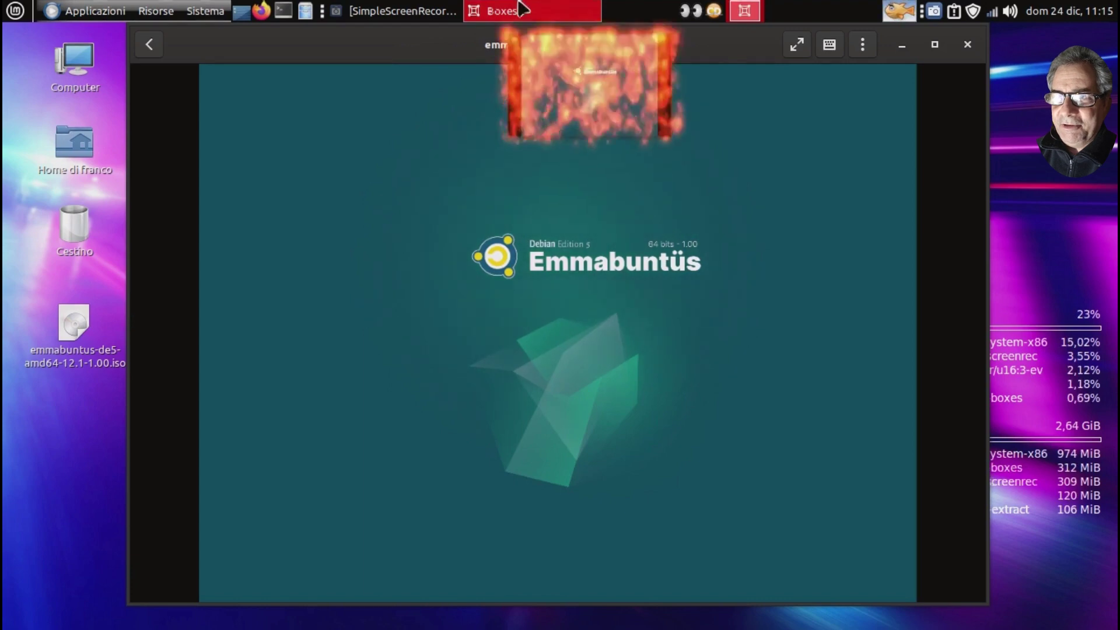
left_click(796, 44)
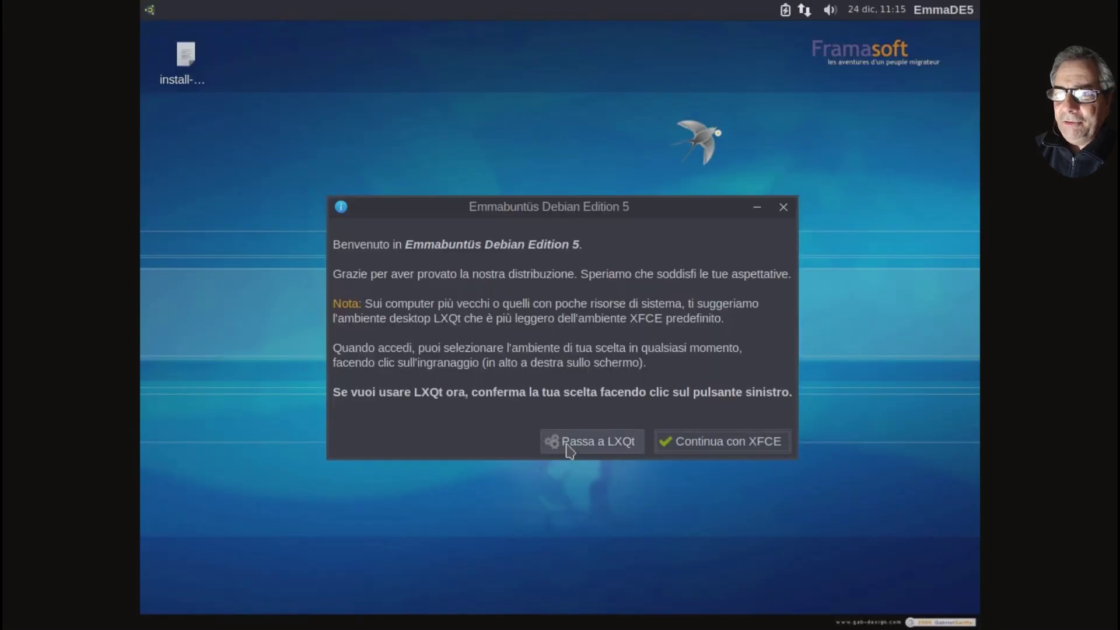
left_click(723, 448)
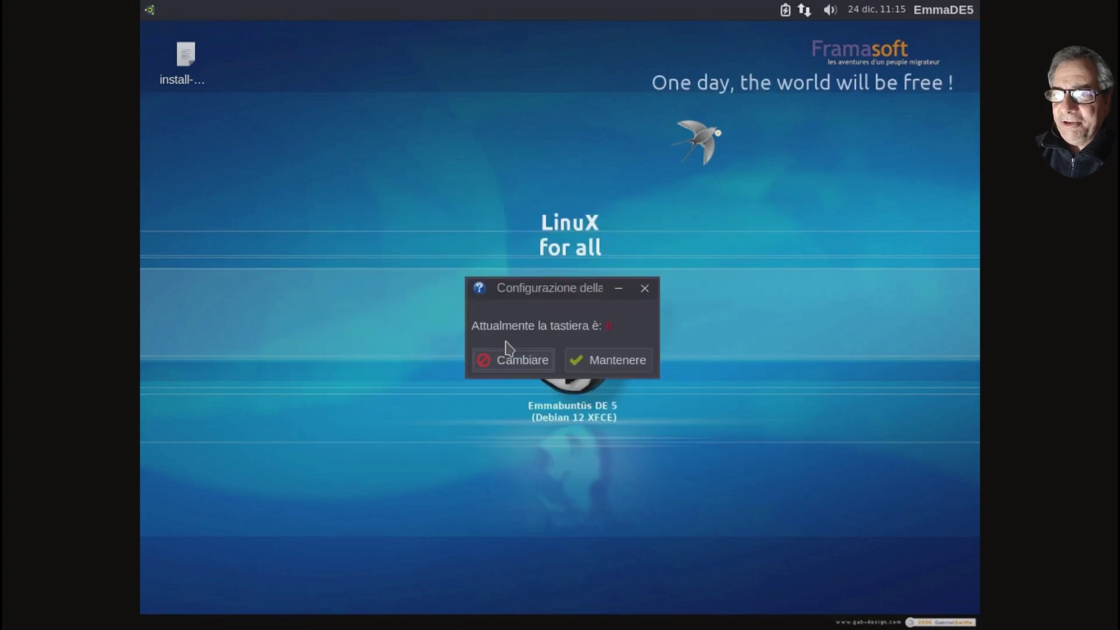
left_click(621, 365)
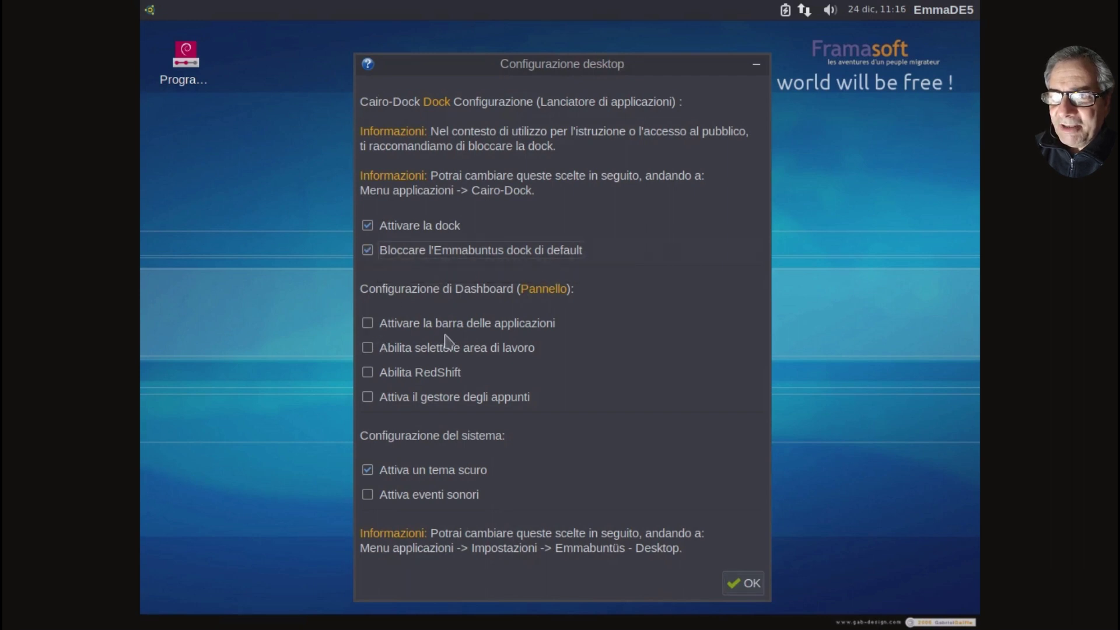
Enable taskbar, workspace switcher and RedShift, choose the Tutto dock, and close the welcome window.
left_click(367, 325)
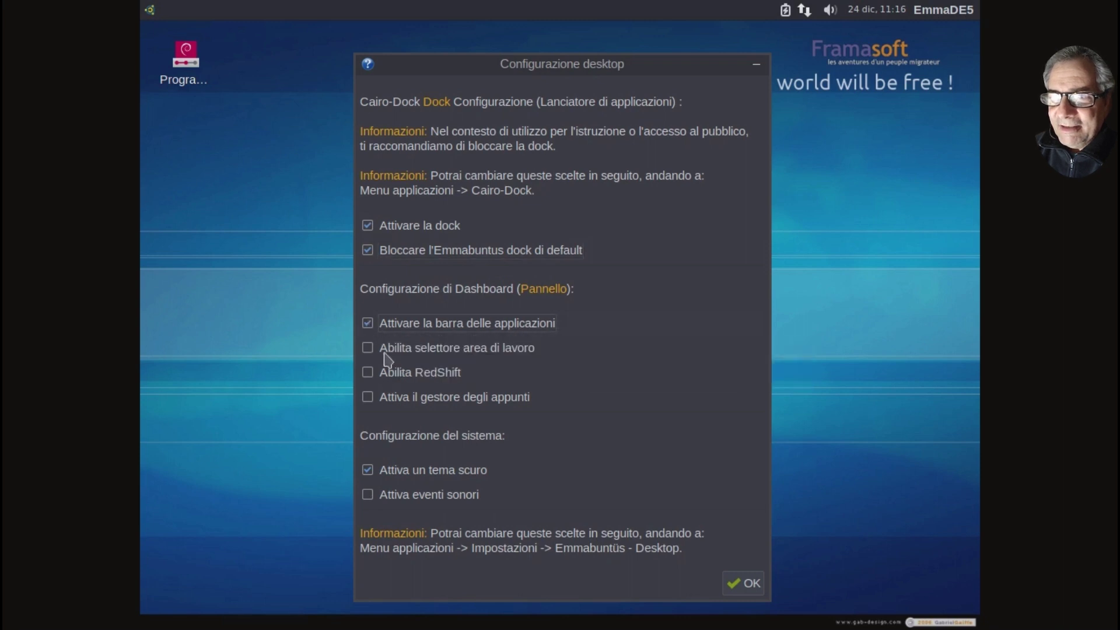
left_click(368, 349)
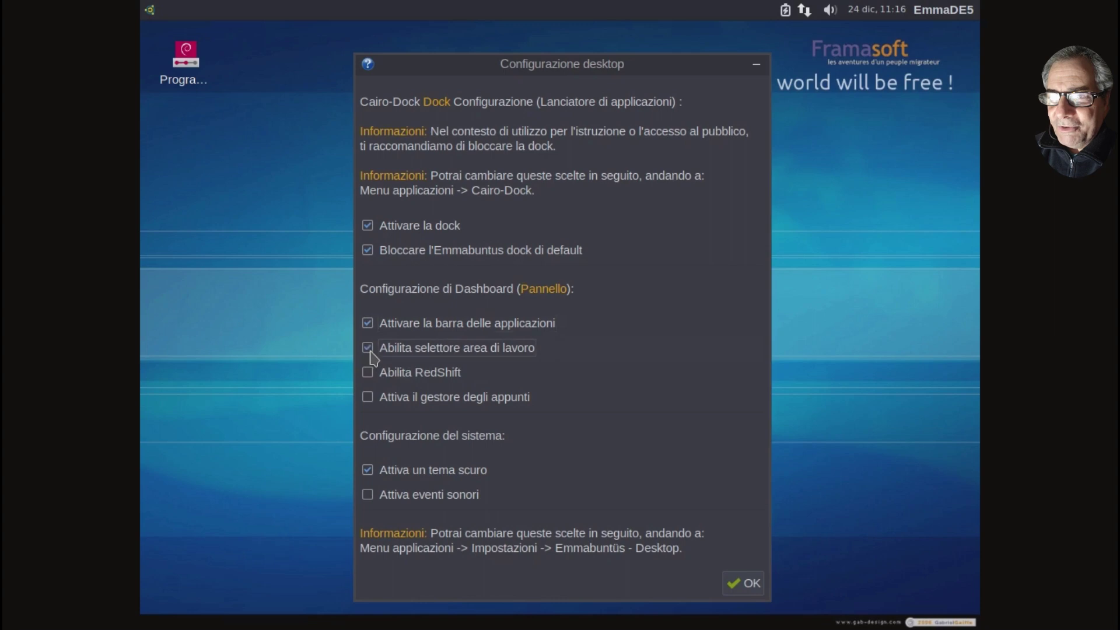
left_click(368, 373)
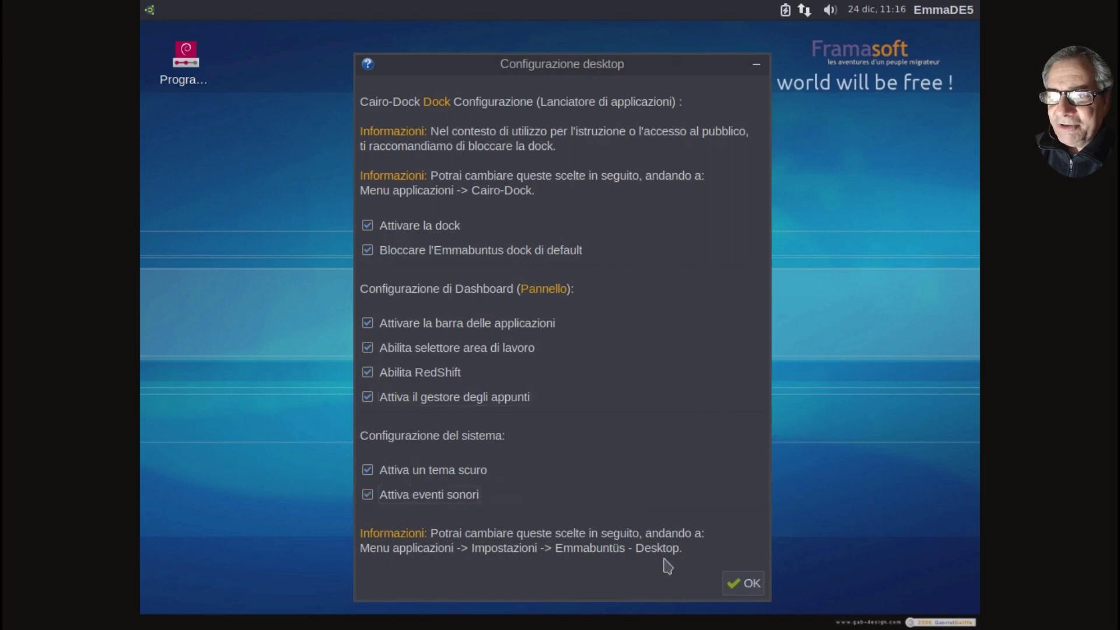
left_click(740, 583)
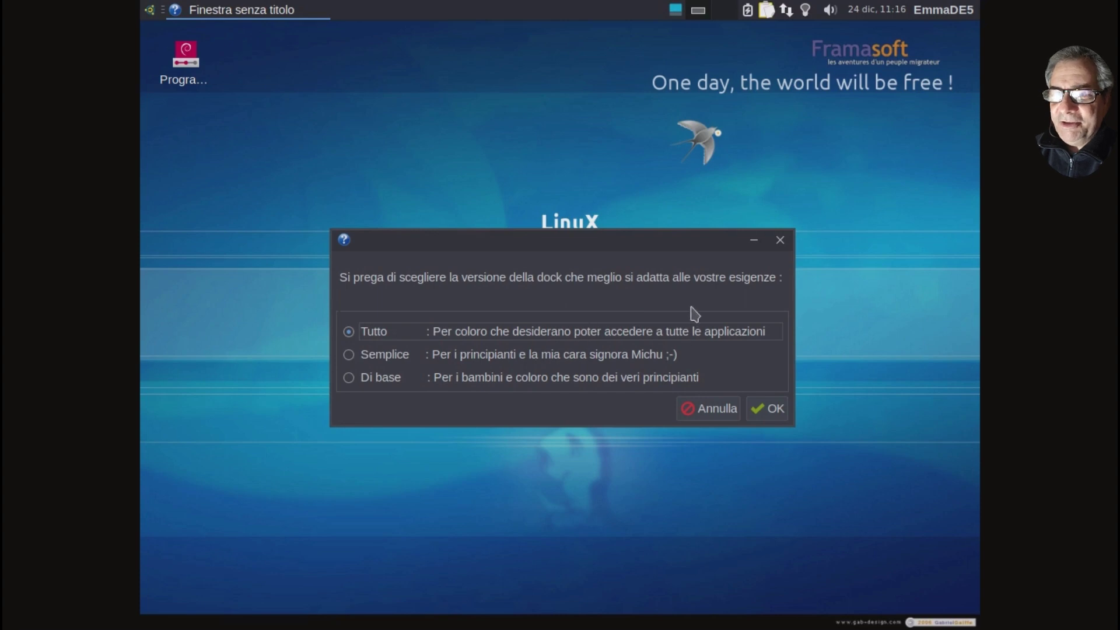
left_click(764, 406)
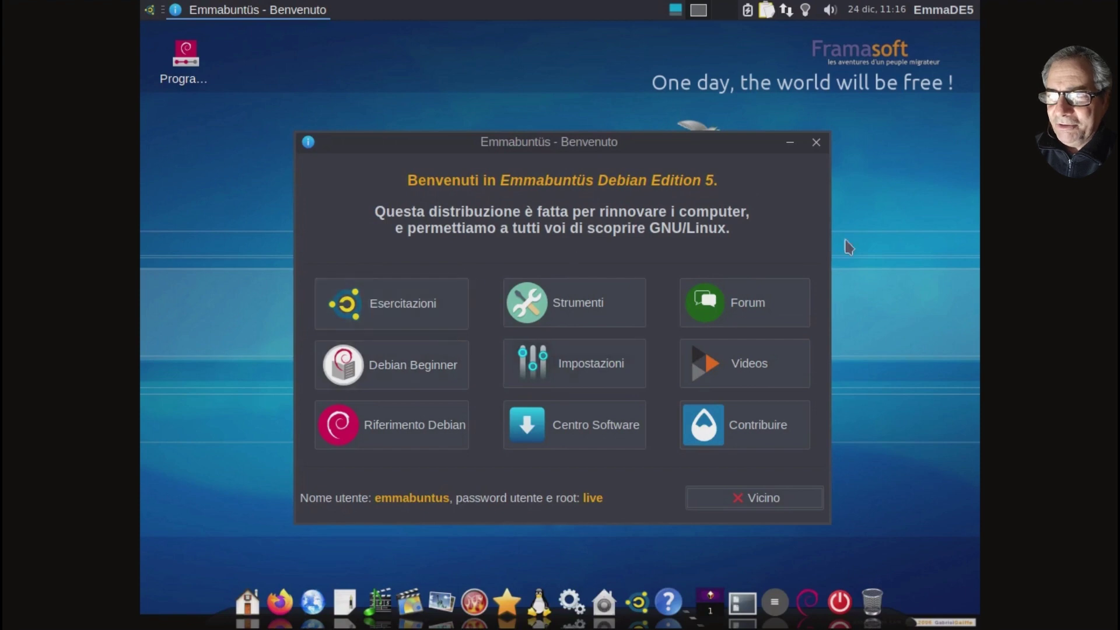
left_click(817, 144)
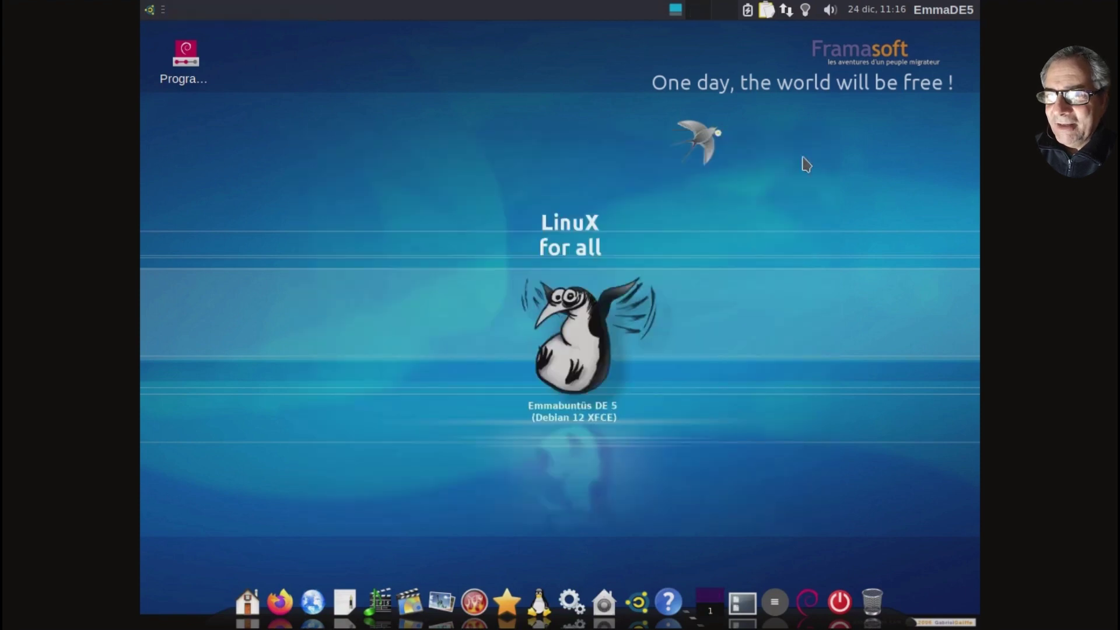
Open Schermo in the guest's Settings Manager from the Whisker menu.
left_click(150, 10)
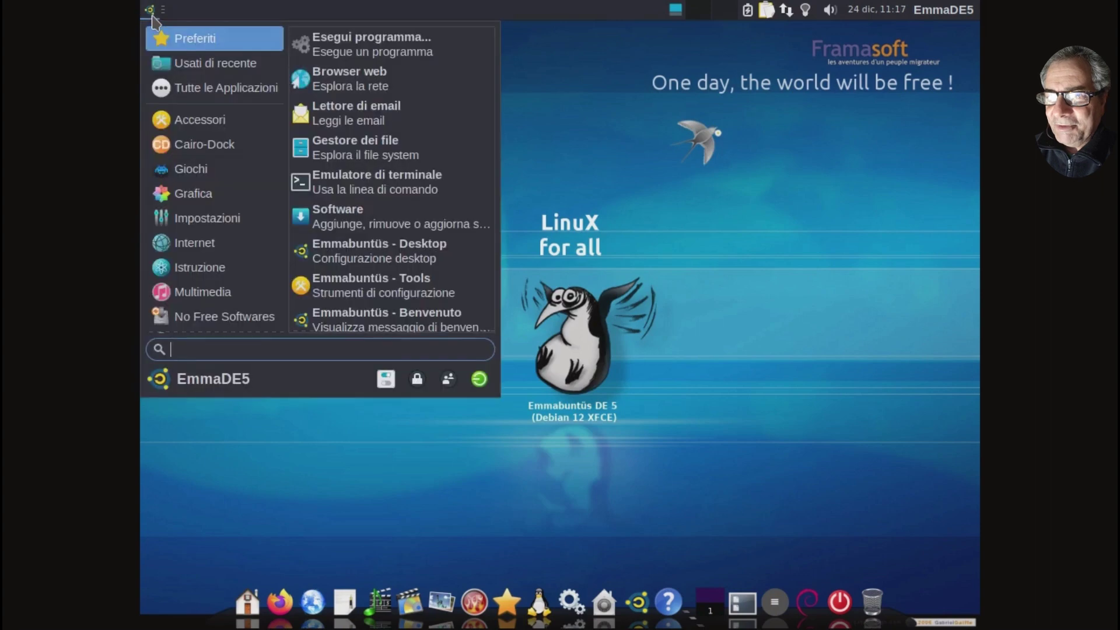
left_click(386, 379)
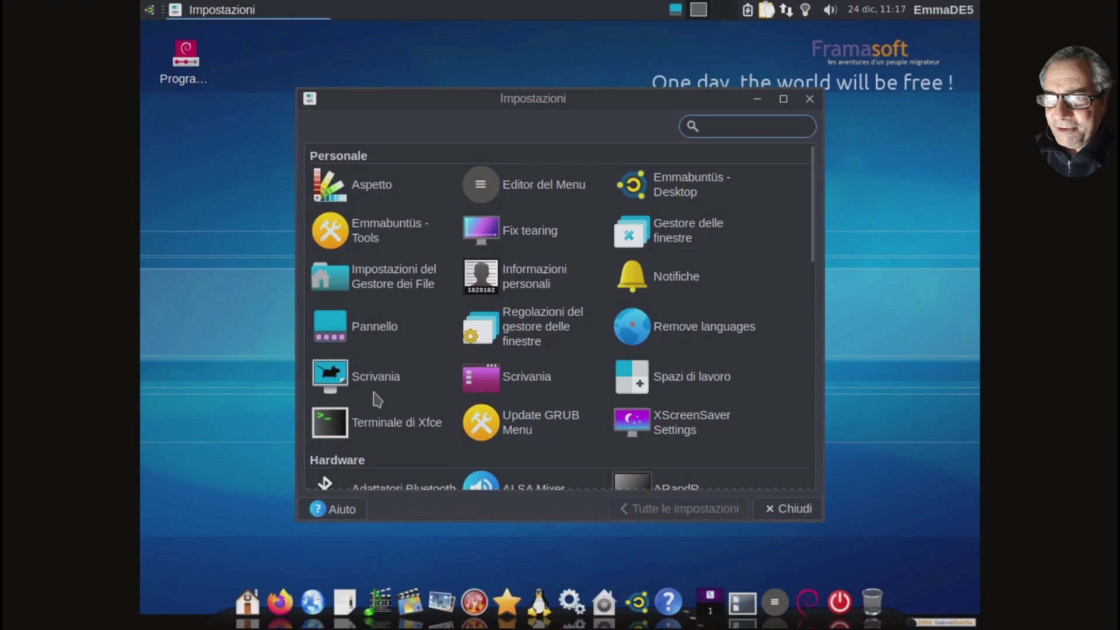
scroll(404, 400, "down", 1)
scroll(402, 400, "down", 3)
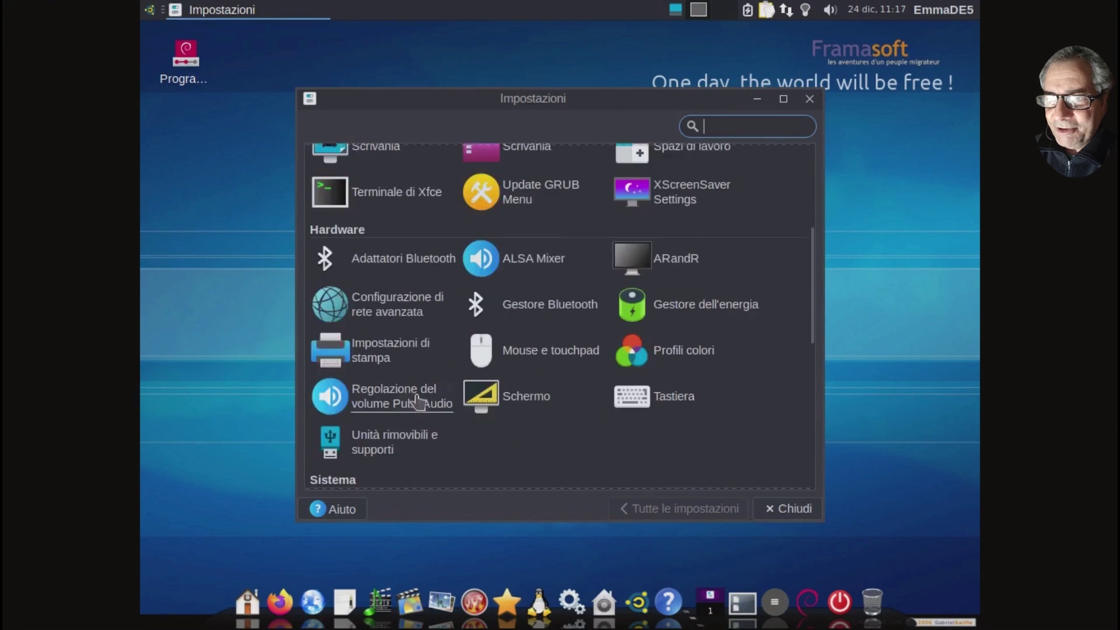
left_click(527, 399)
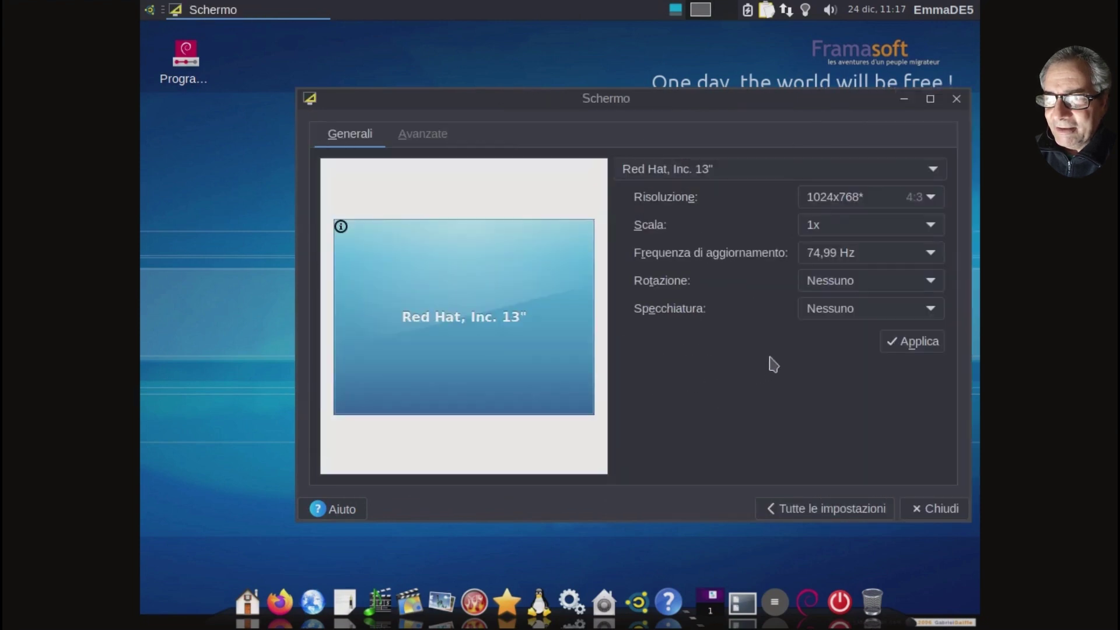
Apply and keep the 1360x768 resolution, then close the display settings.
left_click(940, 204)
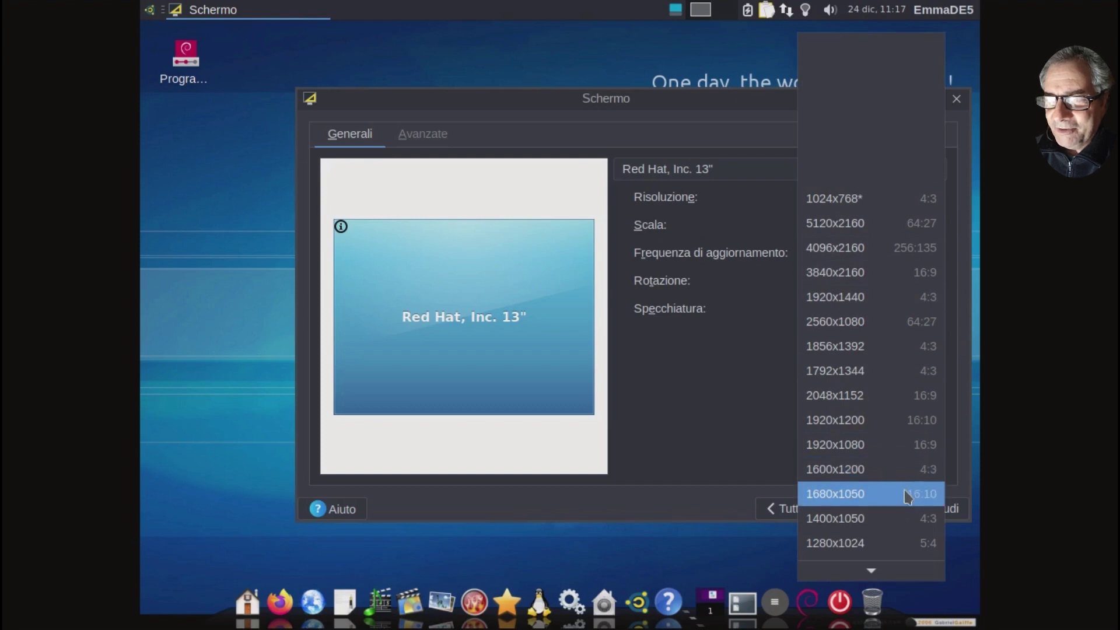
scroll(912, 496, "down", 2)
scroll(907, 505, "down", 1)
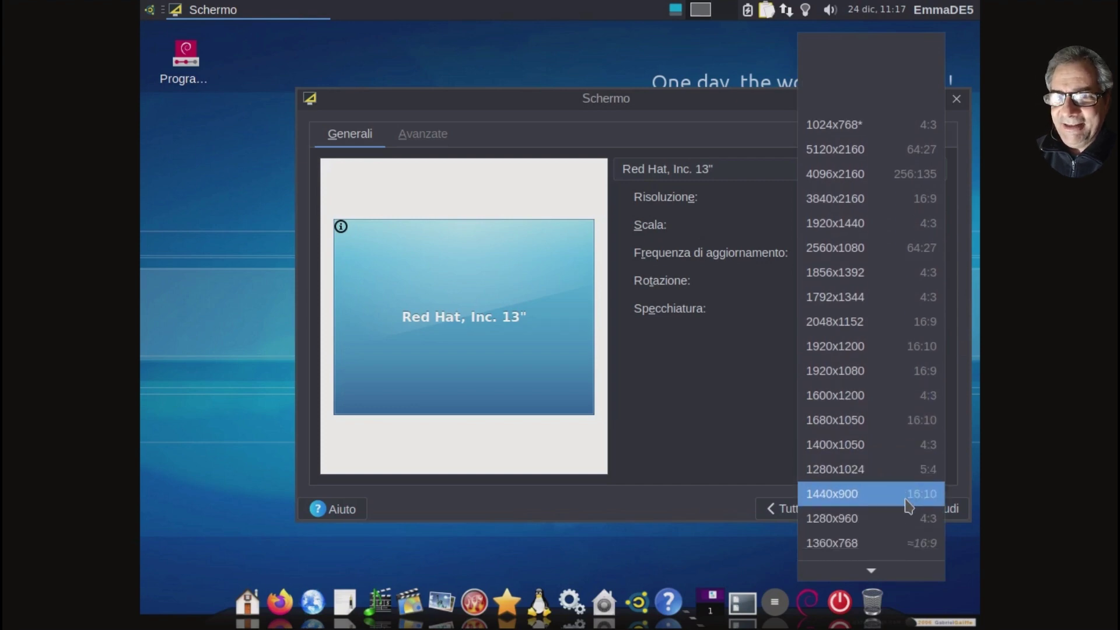
scroll(908, 506, "down", 1)
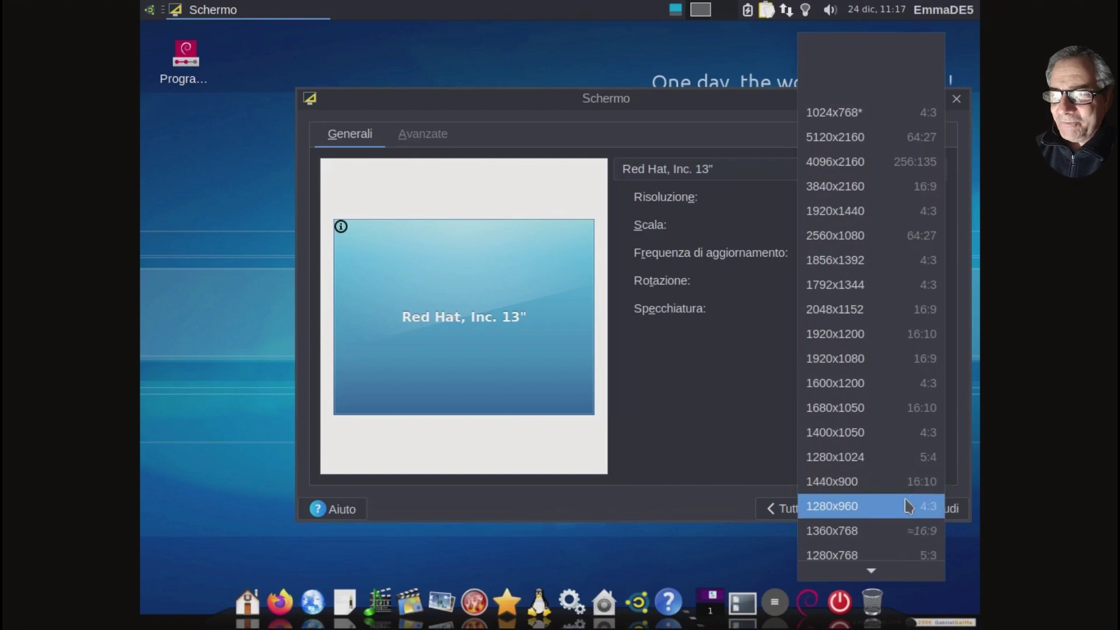
left_click(919, 530)
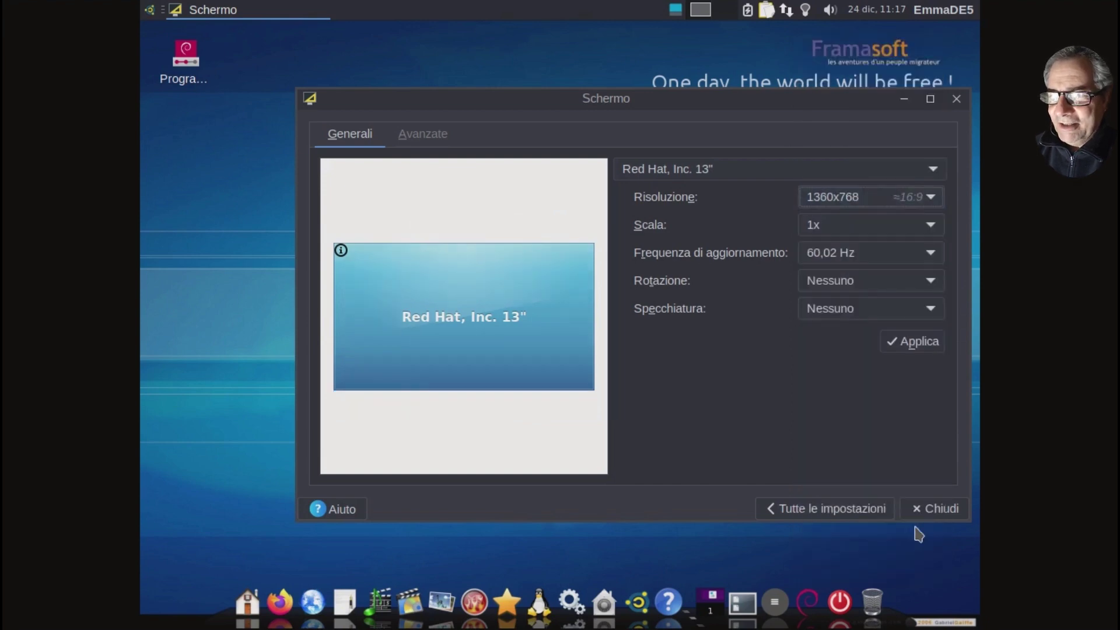
left_click(913, 342)
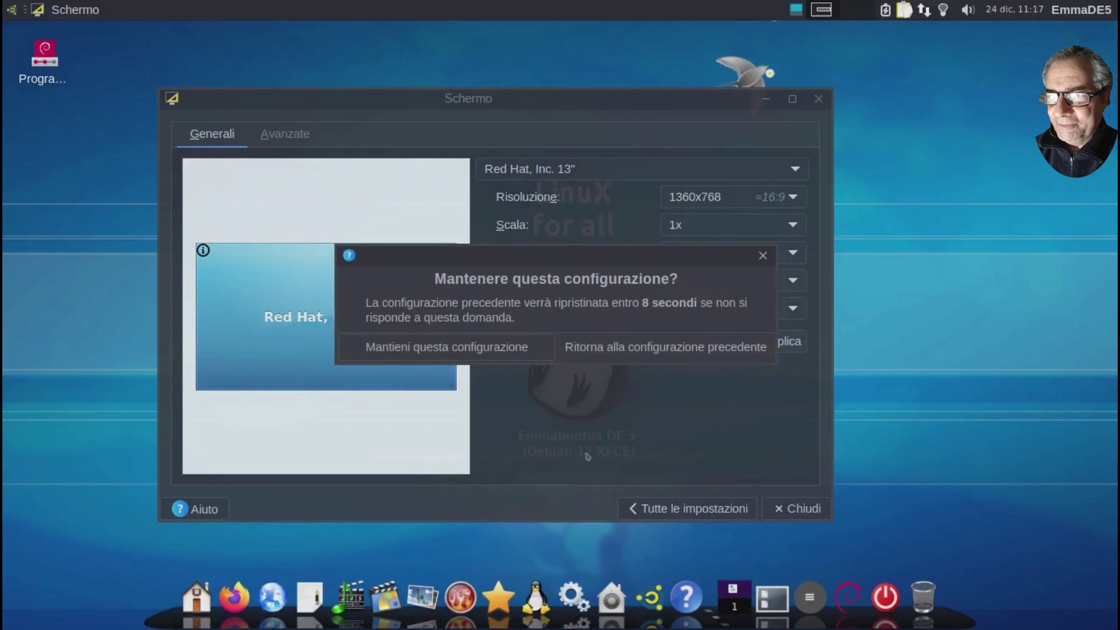
left_click(471, 357)
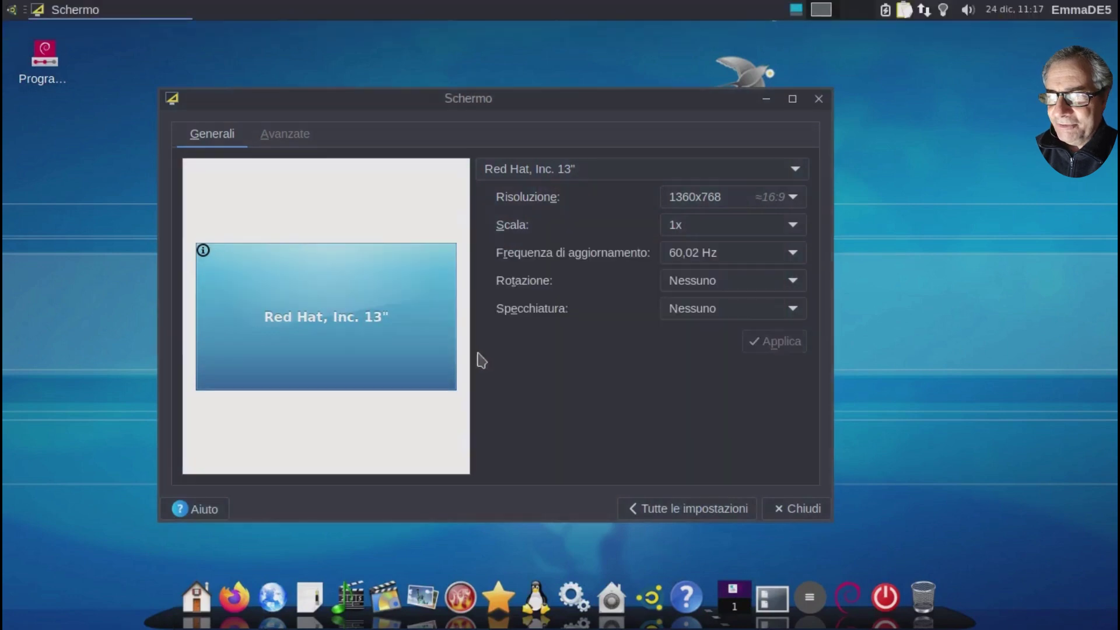
left_click(795, 508)
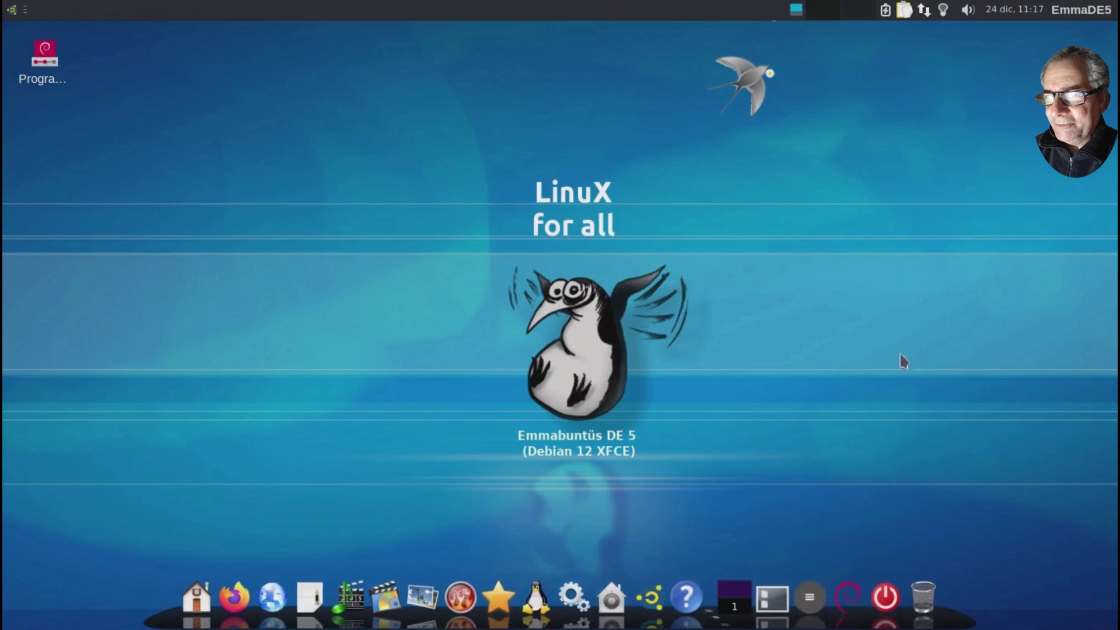
Launch the Emmabuntüs classic installation and accept the Rome location.
double_click(43, 58)
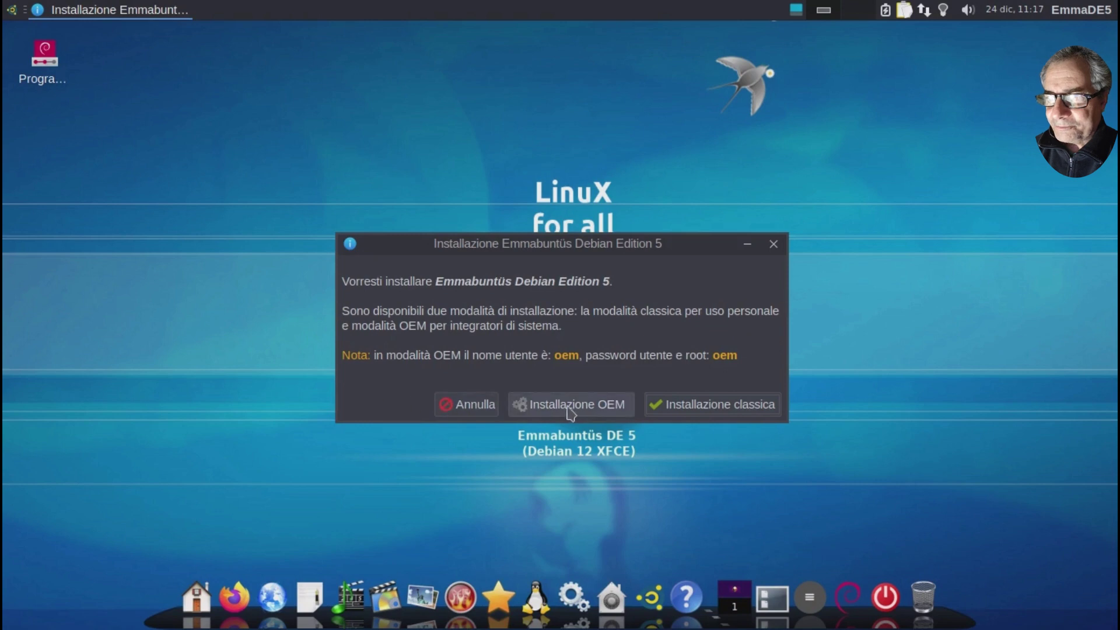
left_click(721, 406)
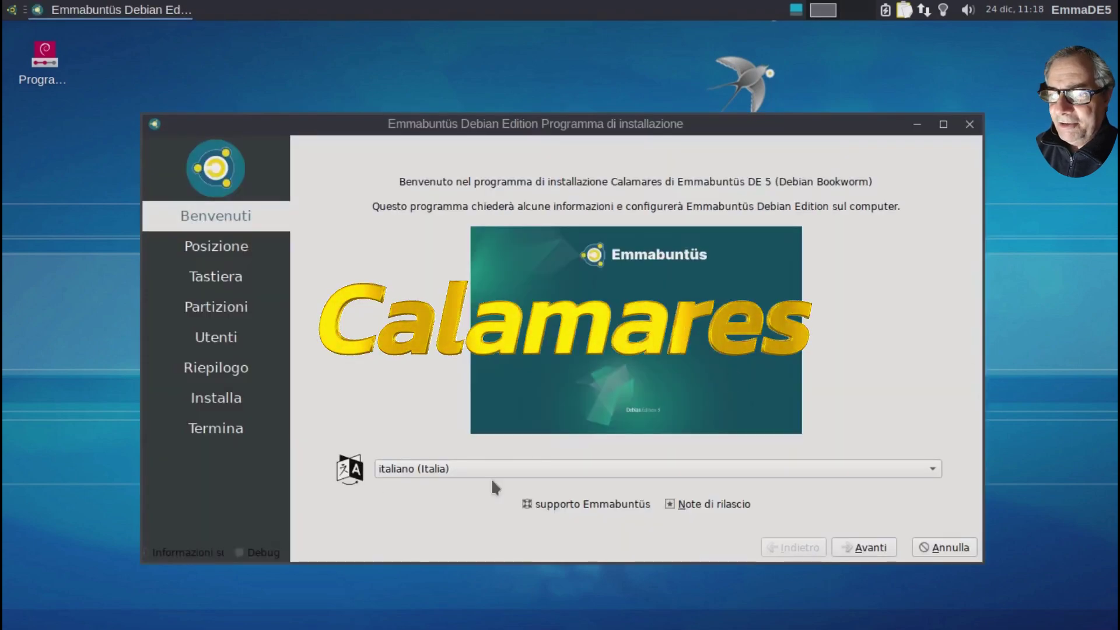
left_click(866, 548)
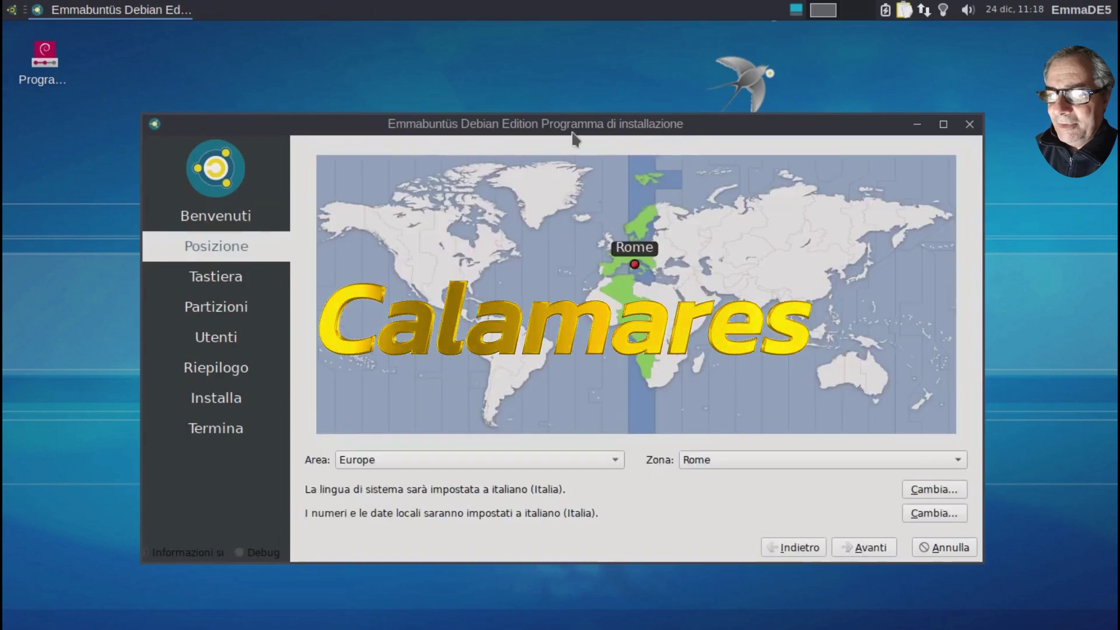
left_click_drag(577, 124, 569, 69)
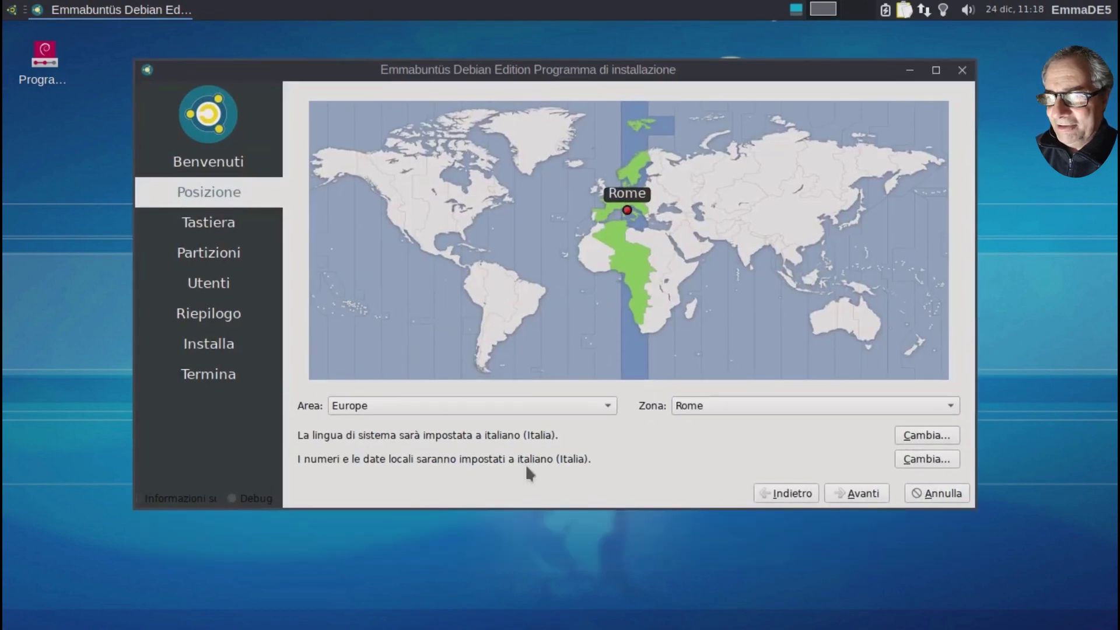
left_click(861, 500)
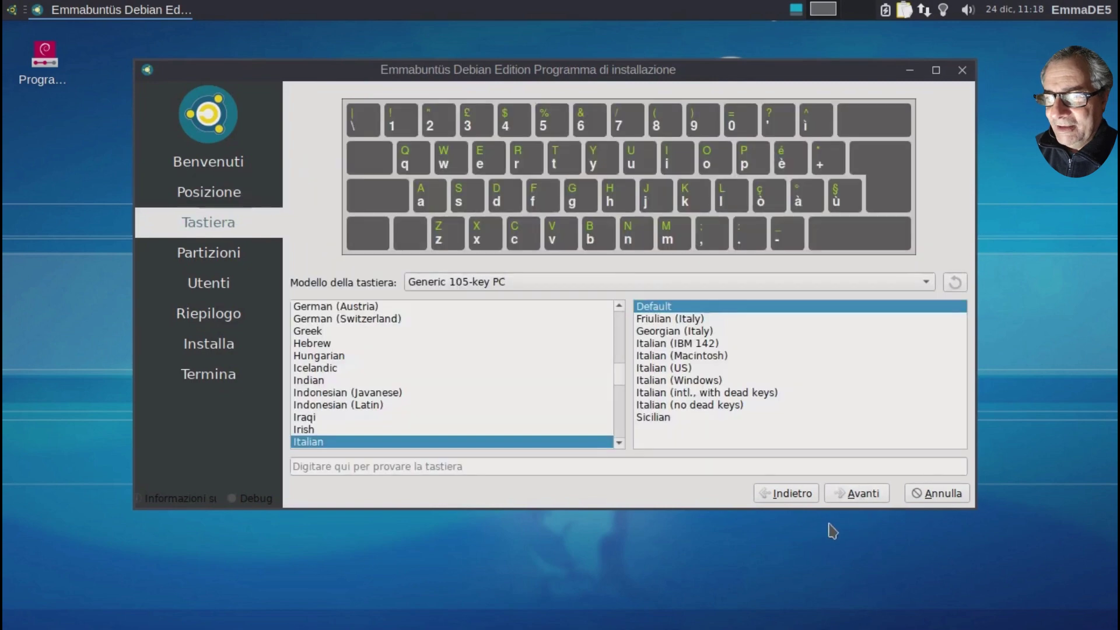
Test and accept the Italian keyboard layout.
left_click(583, 469)
type(".,-")
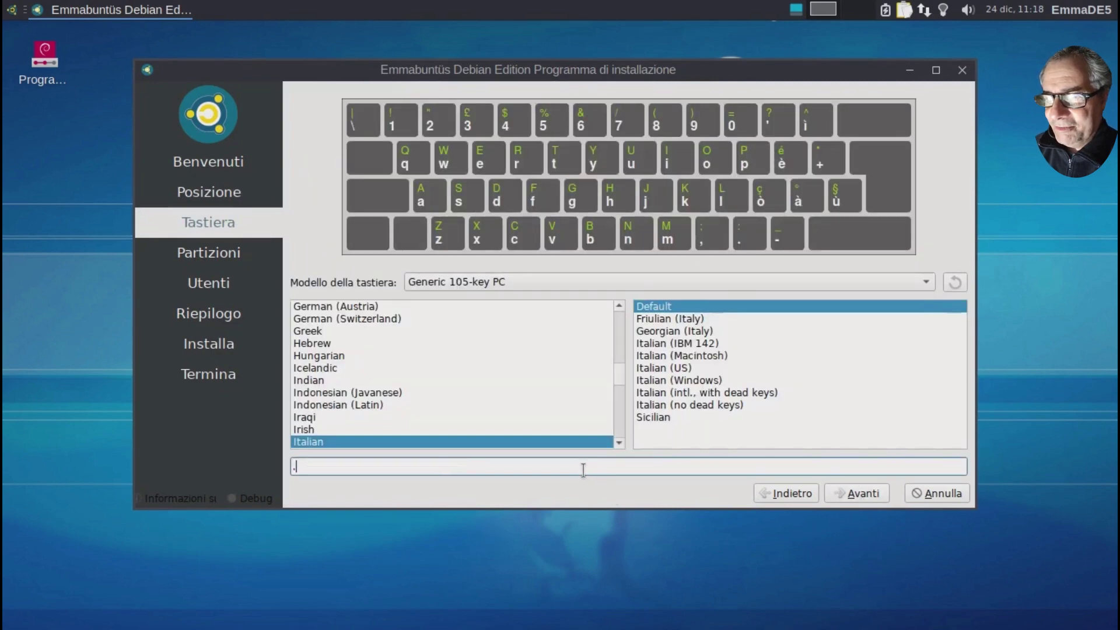
left_click(864, 496)
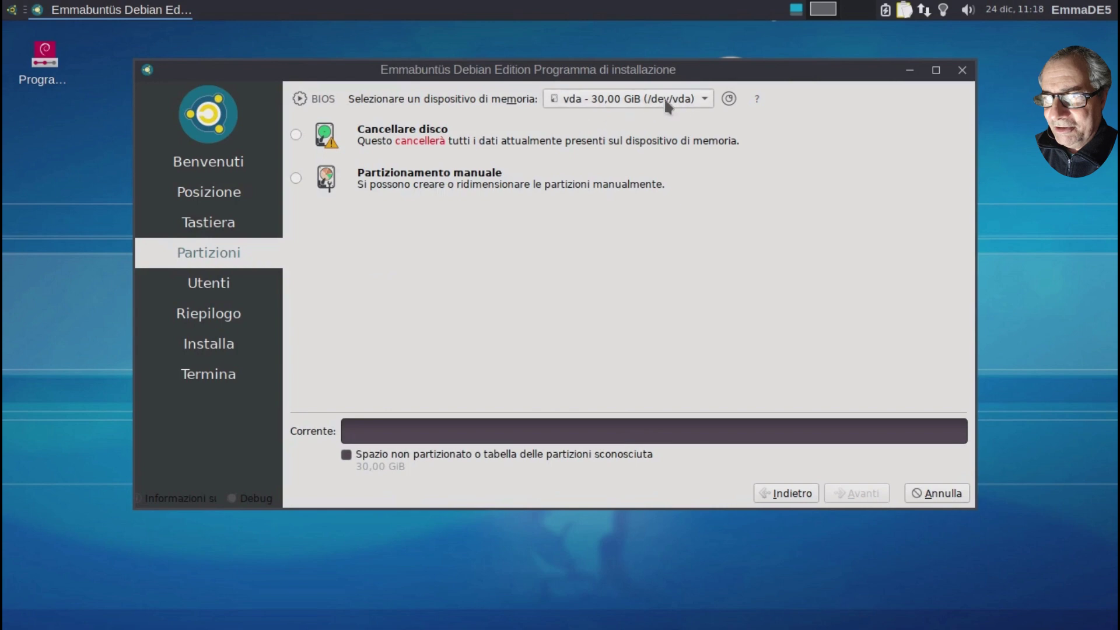
Choose Cancellare disco to erase the whole 30 GiB disk and continue.
left_click(700, 99)
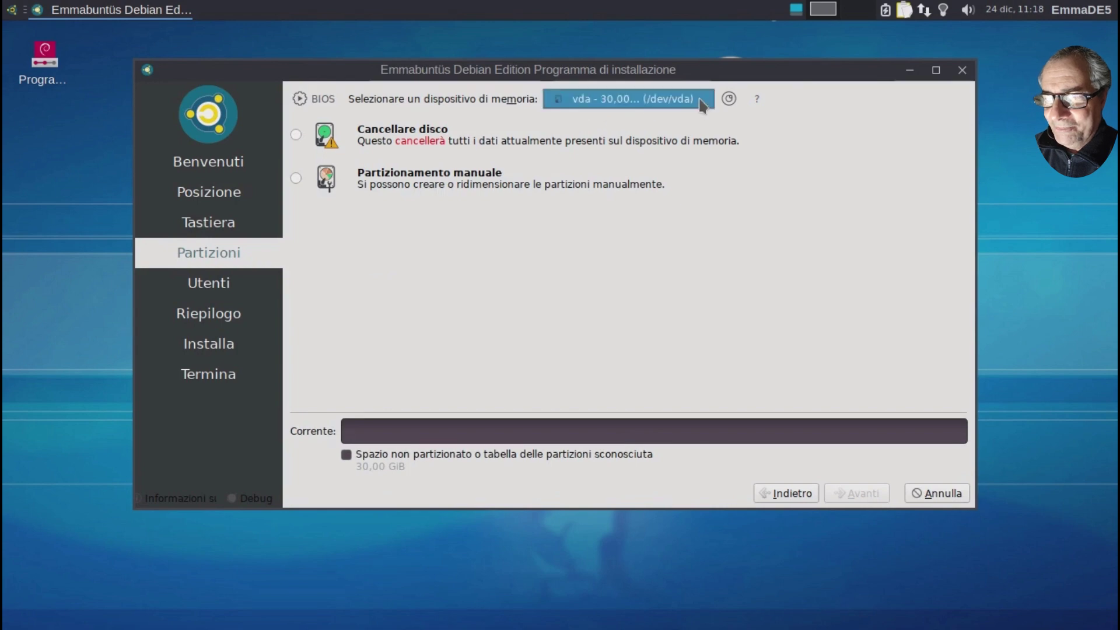
left_click(294, 132)
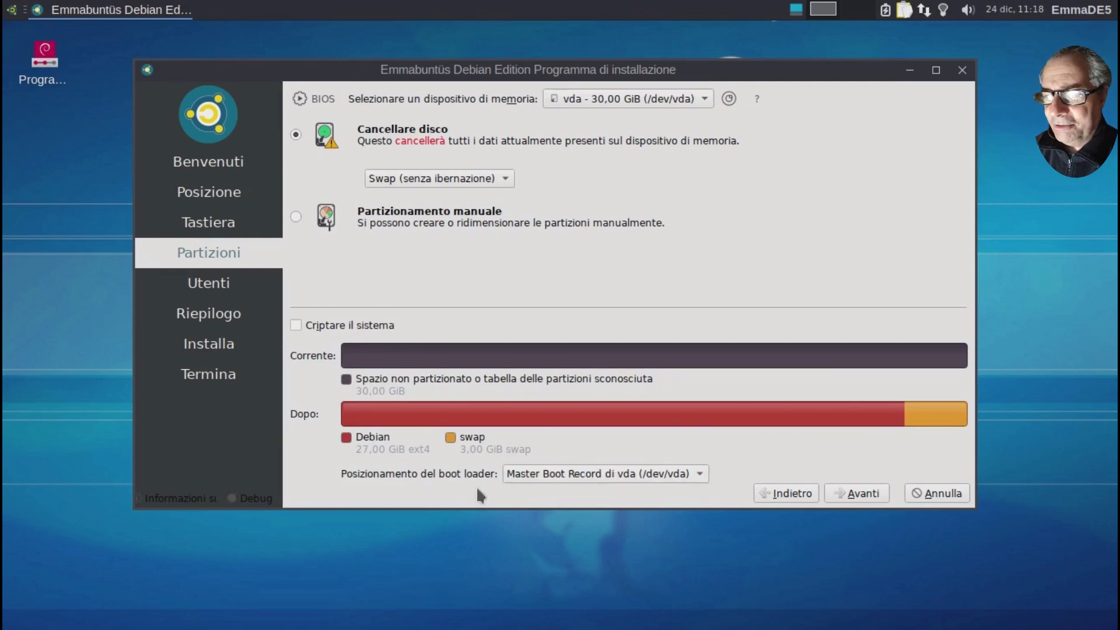
left_click(857, 493)
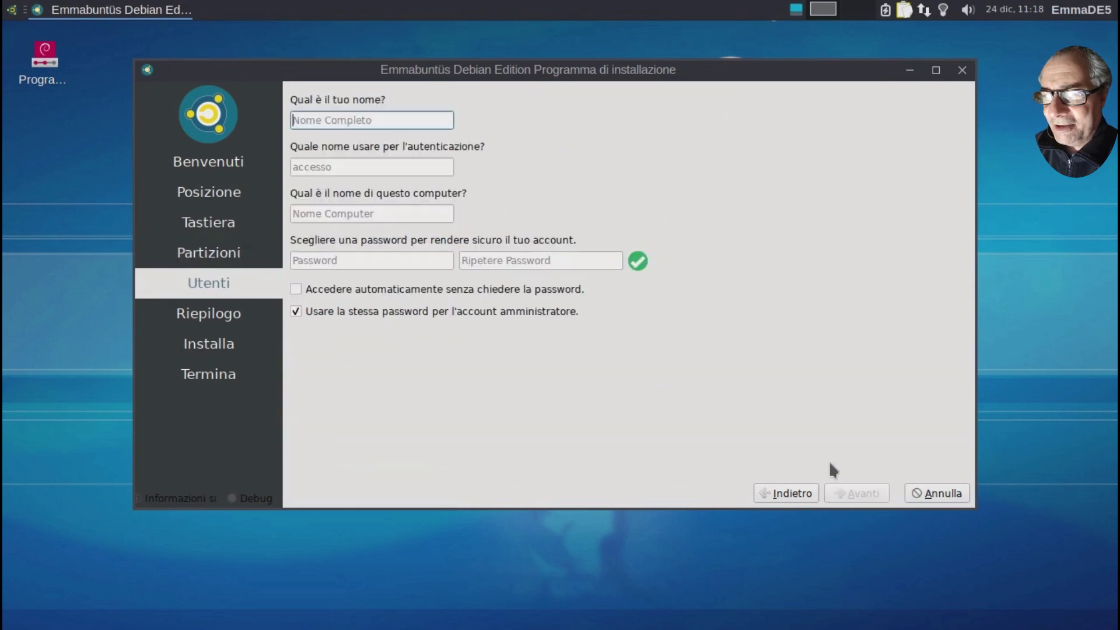
Enter the user's name and password twice, then click Installa on the summary.
type("franco")
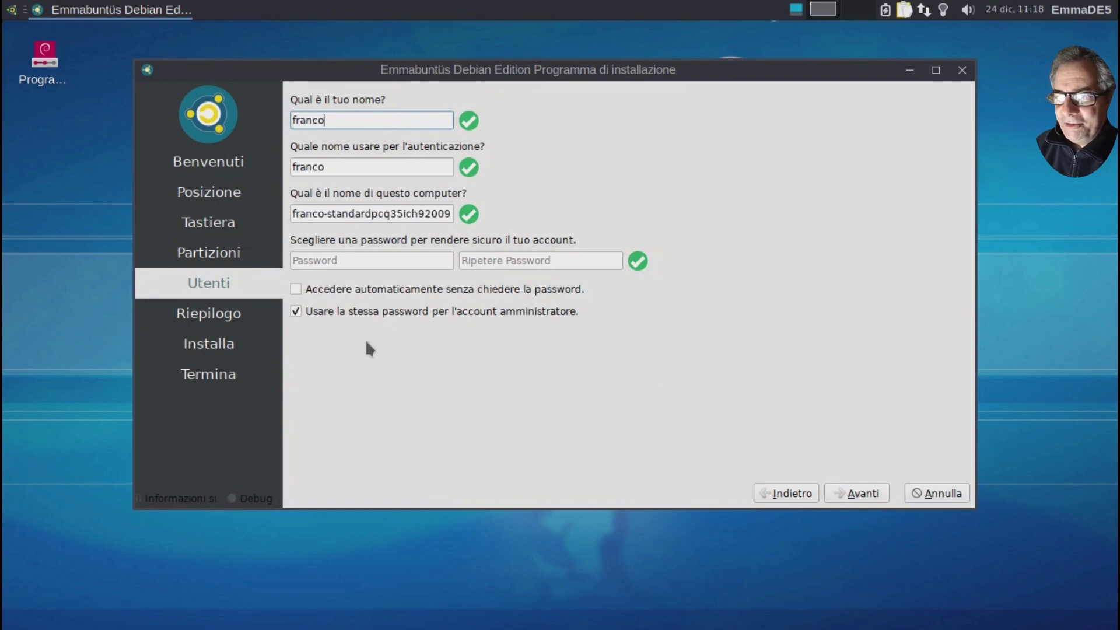
left_click(362, 257)
type("••")
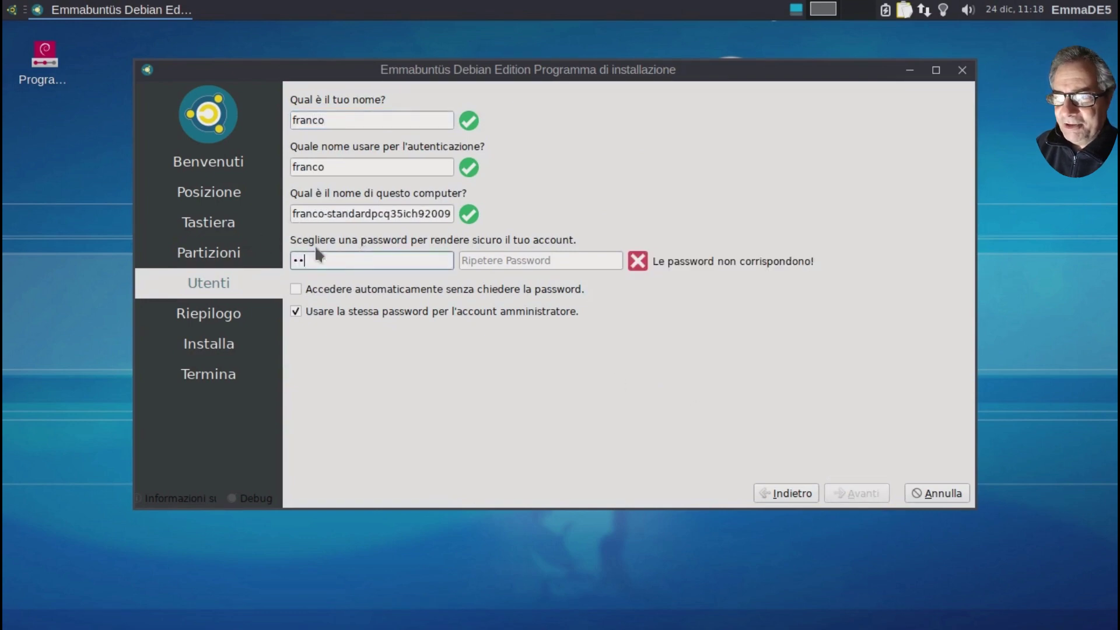
type("••••")
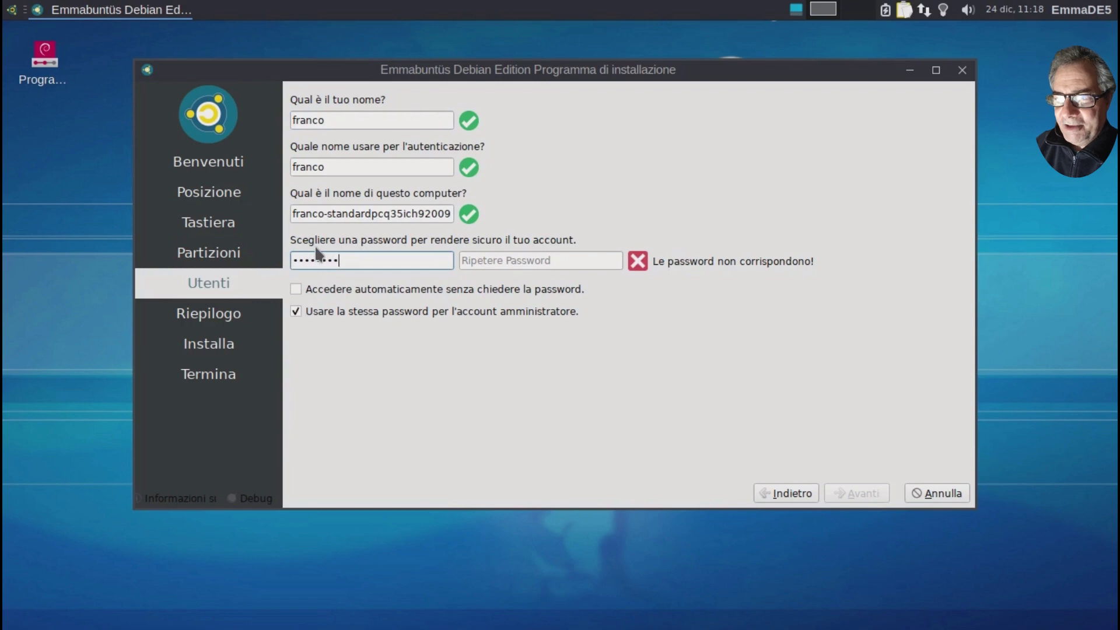
key("Tab")
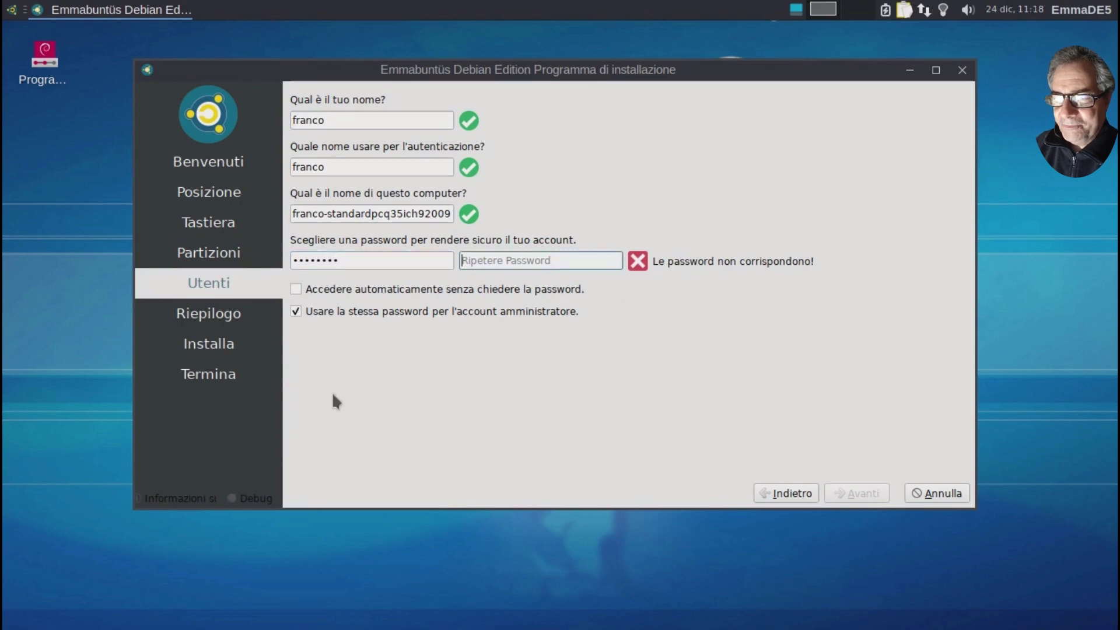
type("••••••••")
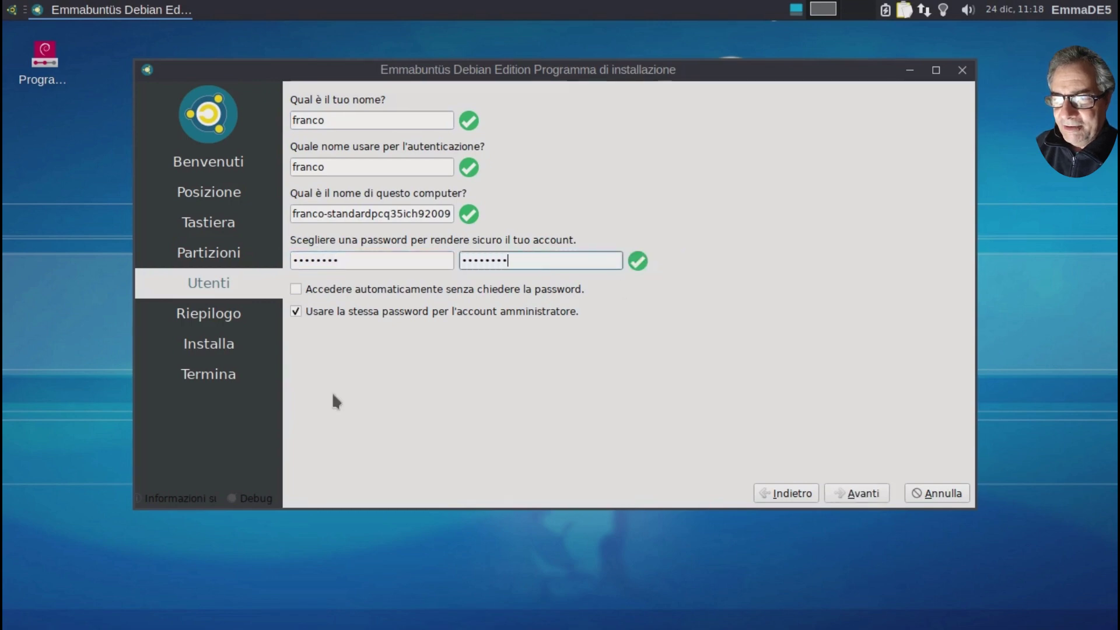
left_click(873, 493)
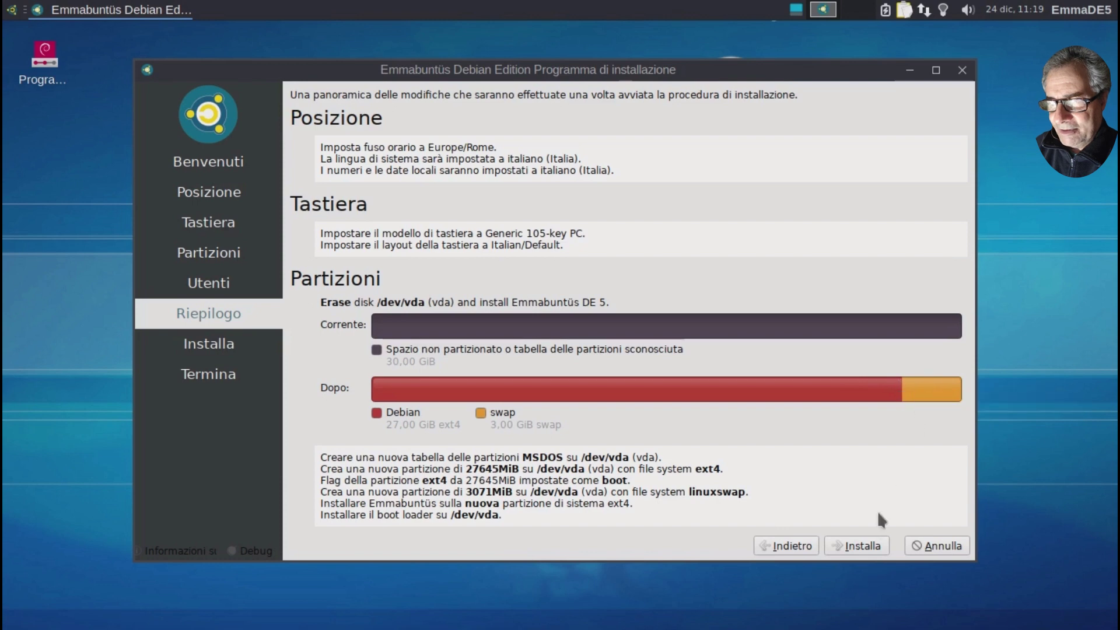
left_click(871, 545)
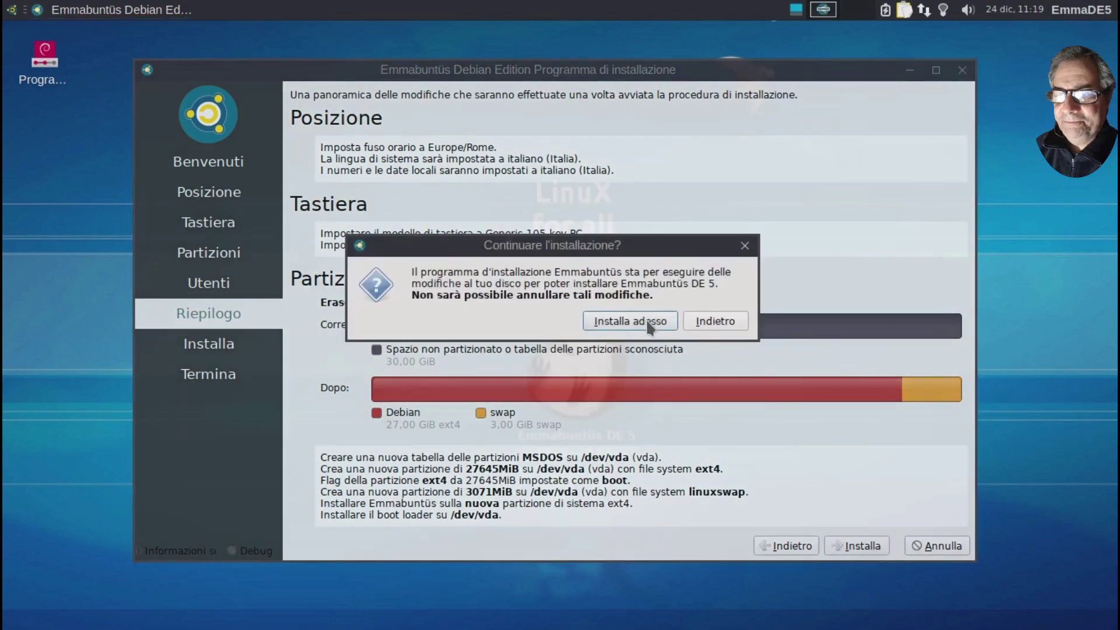
Confirm Installa adesso, leave fullscreen, lower the VM window and pause the recording.
left_click(669, 321)
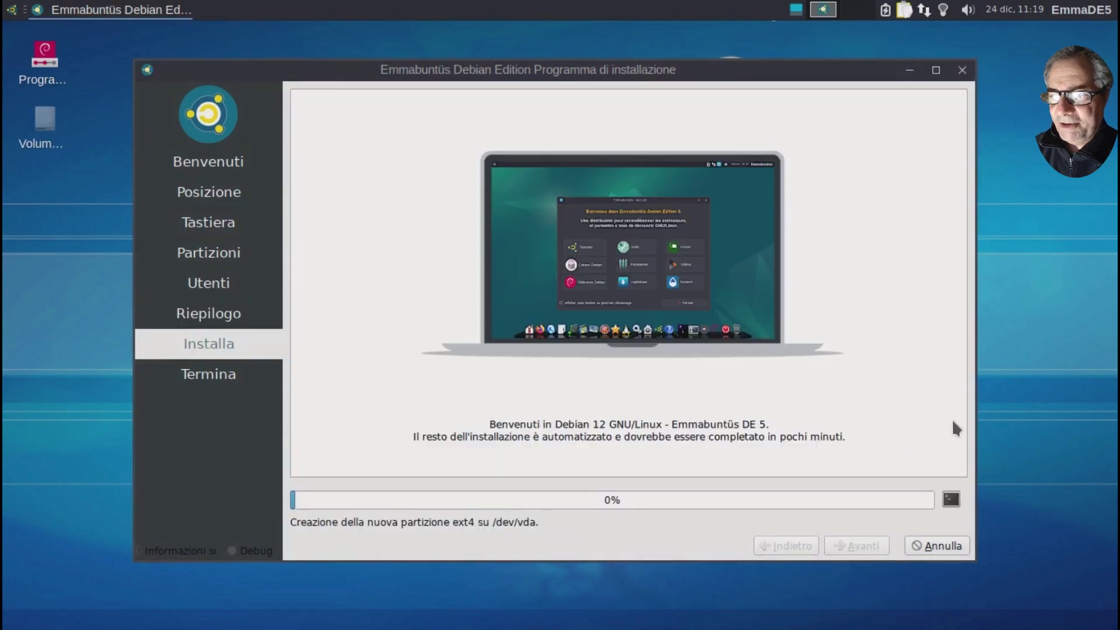
mouse_move(995, 23)
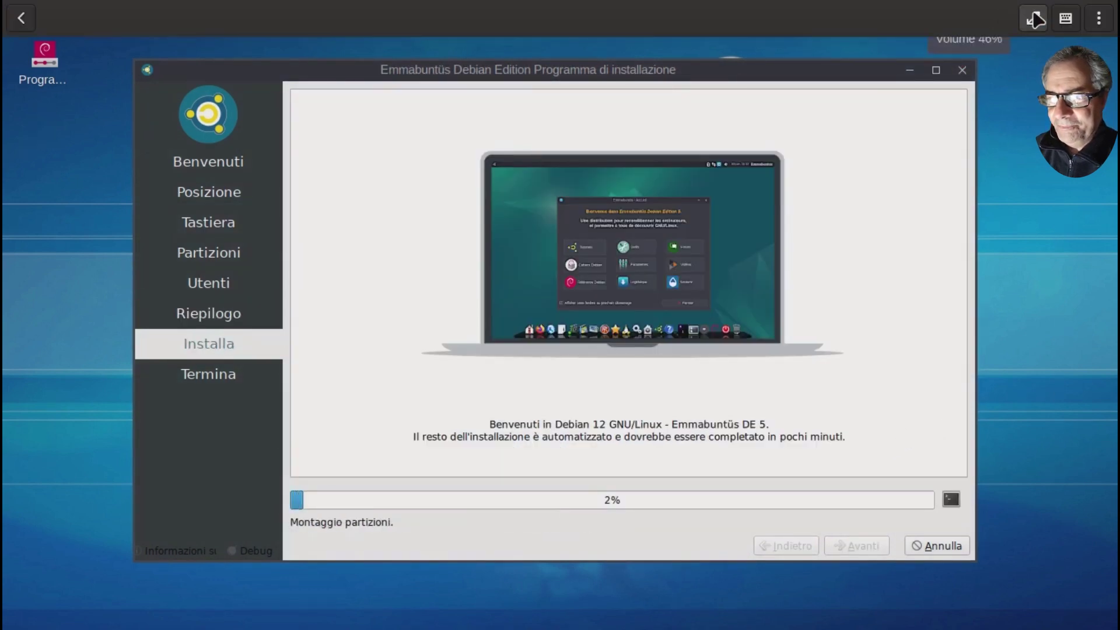
left_click(1033, 18)
left_click_drag(714, 70, 707, 113)
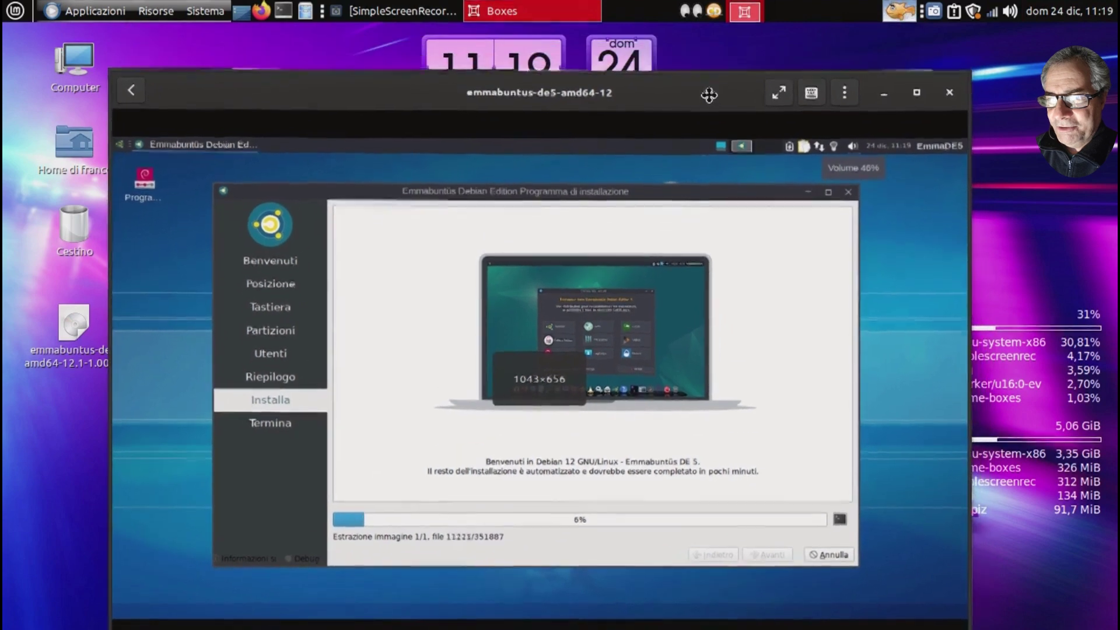
left_click(933, 10)
left_click(991, 33)
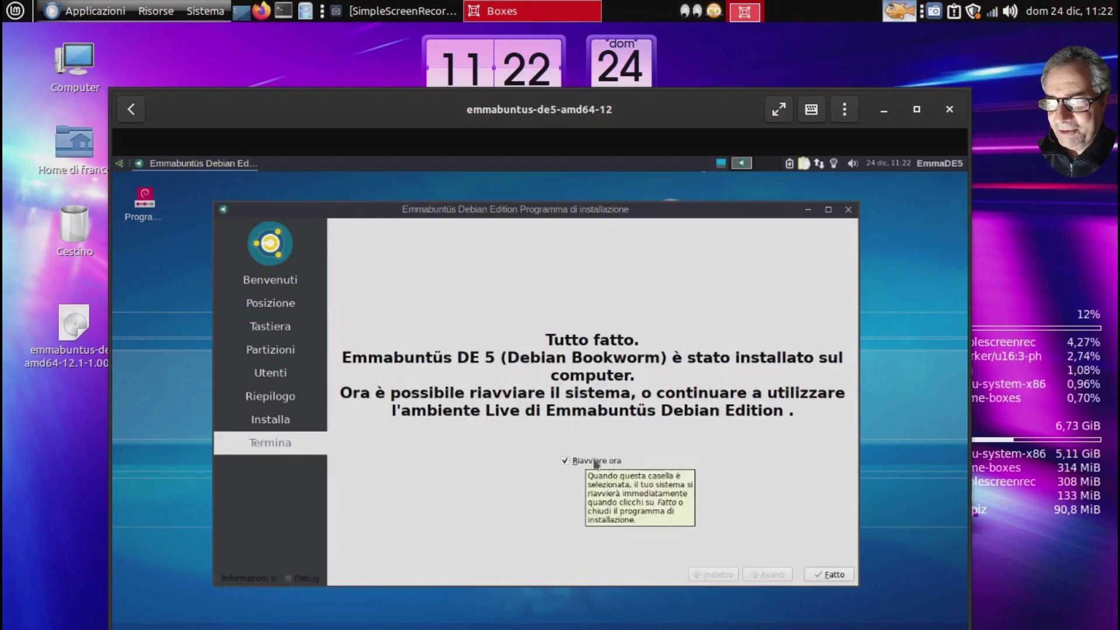
Finish the installer, start the installed box fullscreen and log in with the account password.
left_click(833, 575)
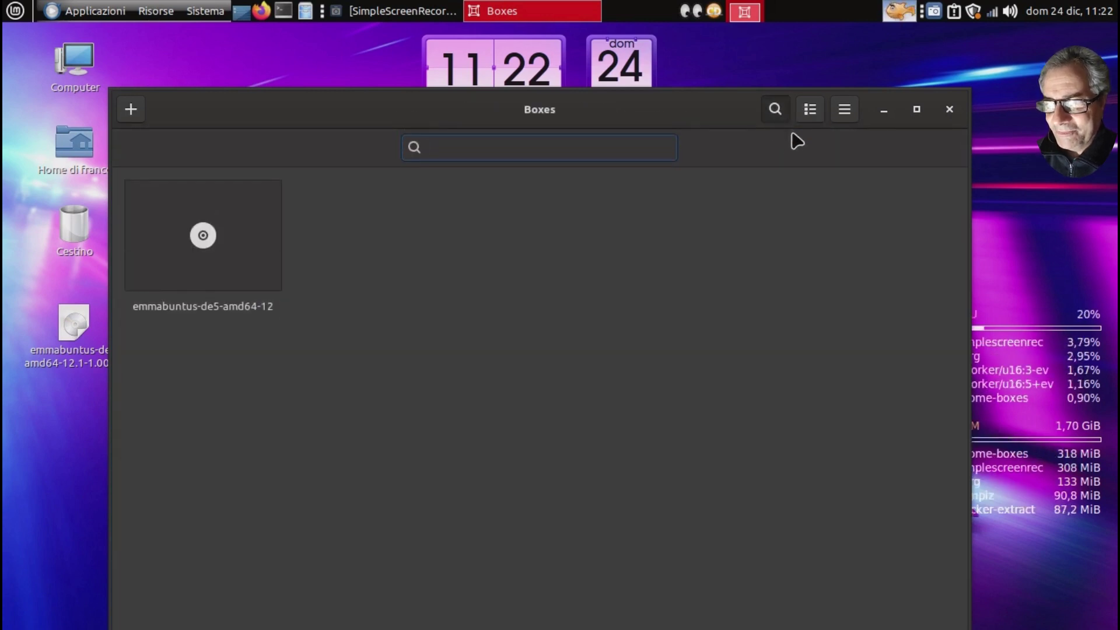
left_click(175, 247)
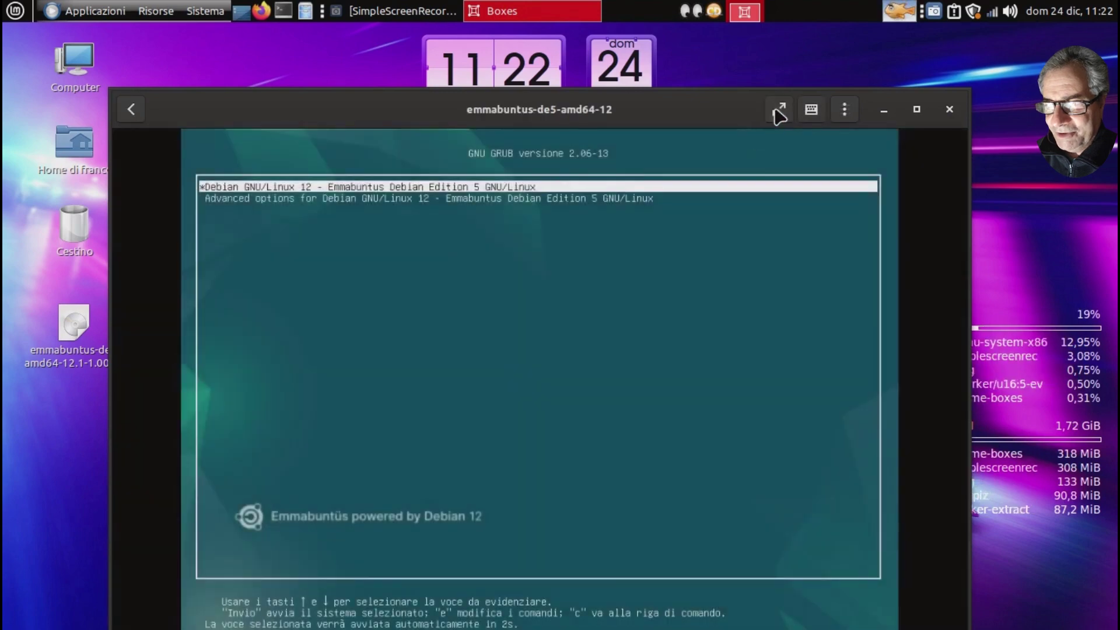
left_click(777, 110)
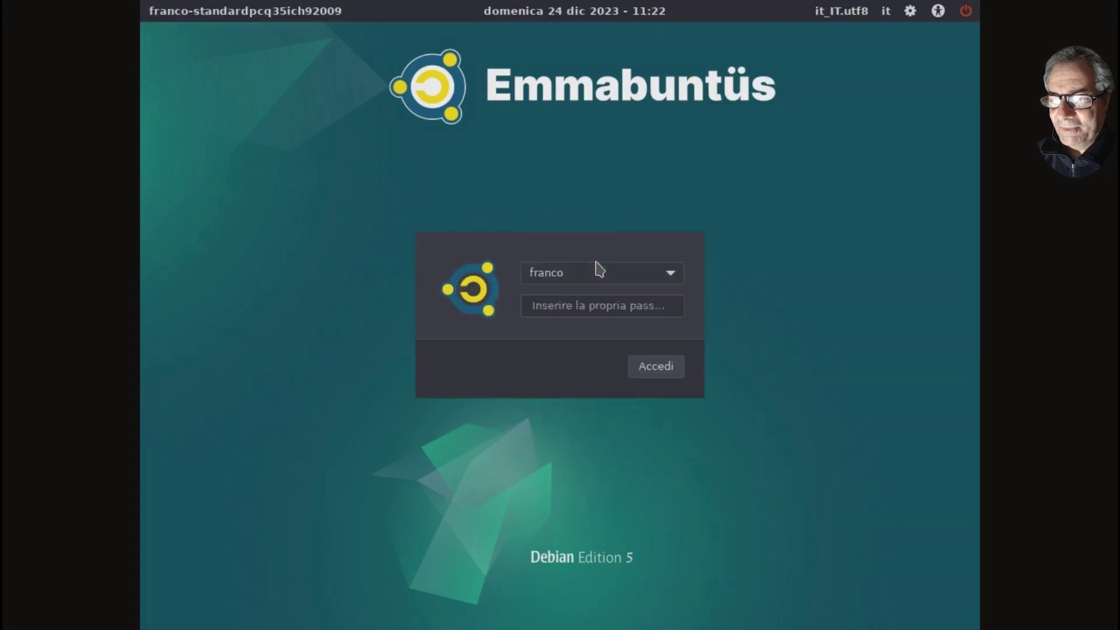
type("f")
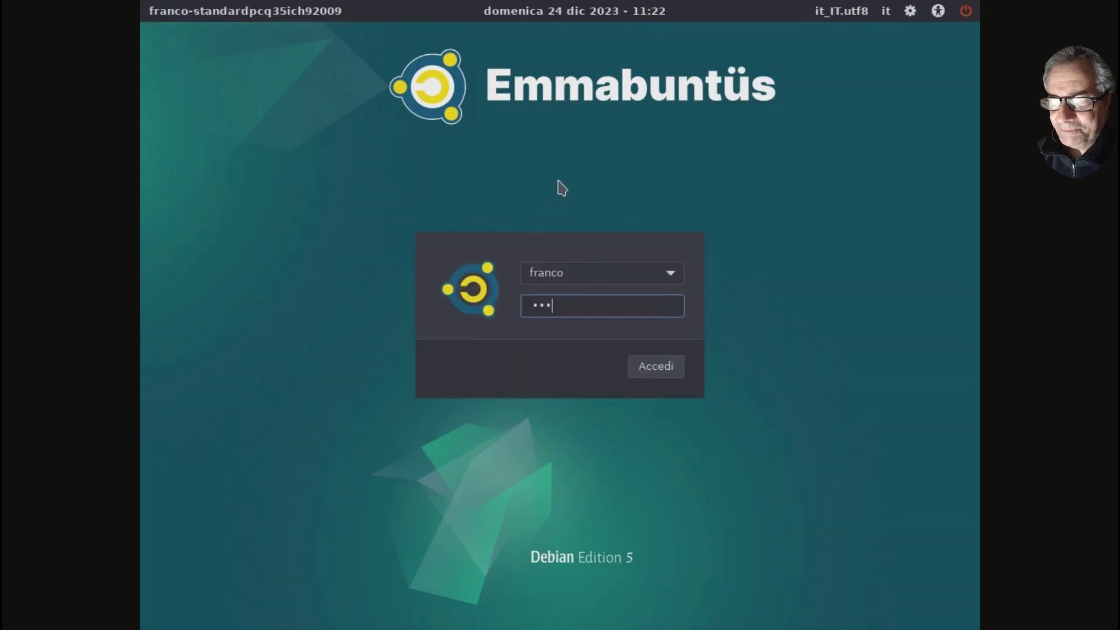
type("ranco")
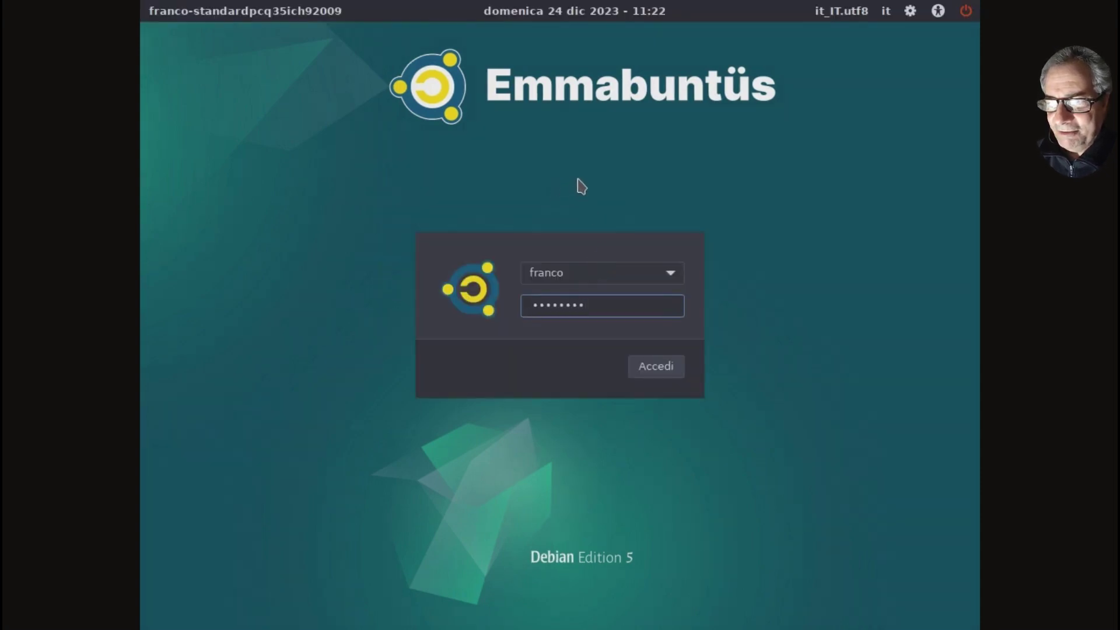
key("Return")
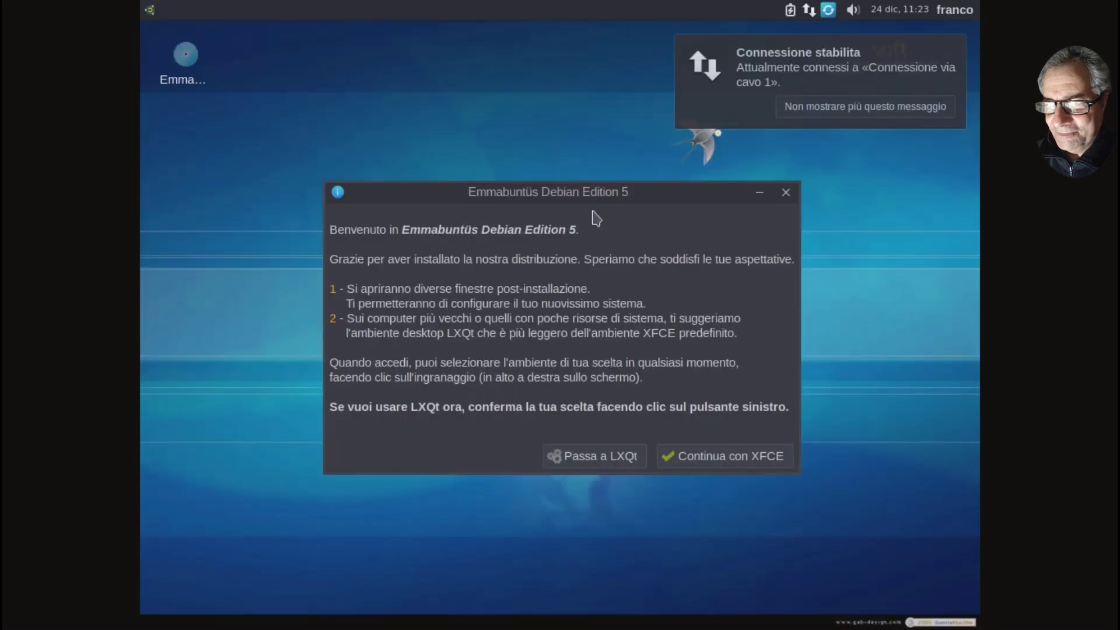
Continue with XFCE and open the Settings Manager from the Whisker menu.
left_click(723, 458)
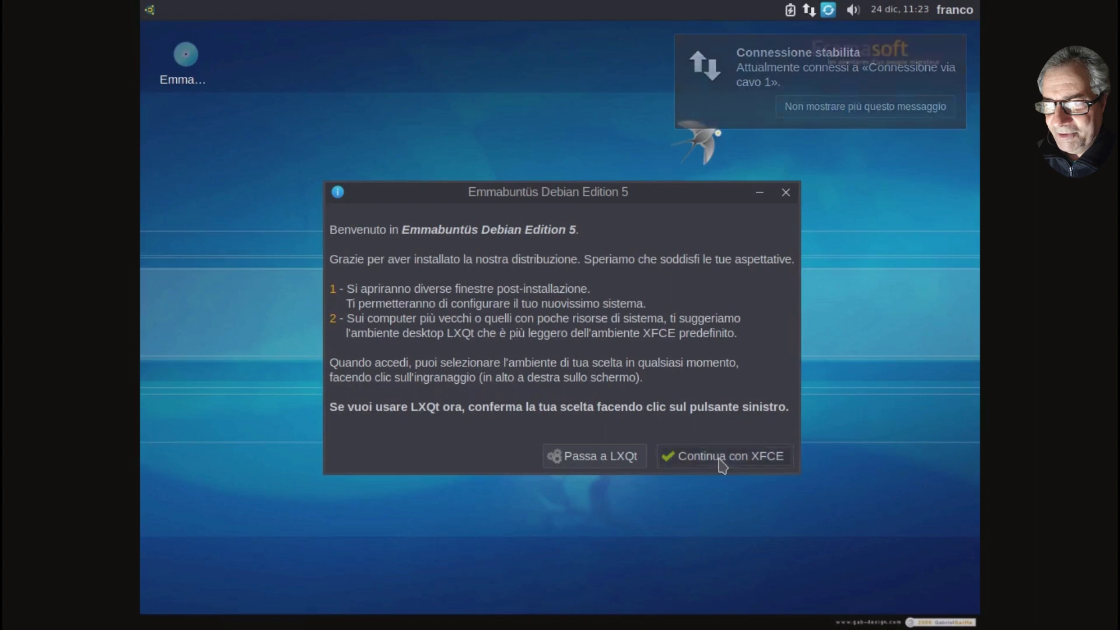
left_click(150, 11)
left_click(386, 378)
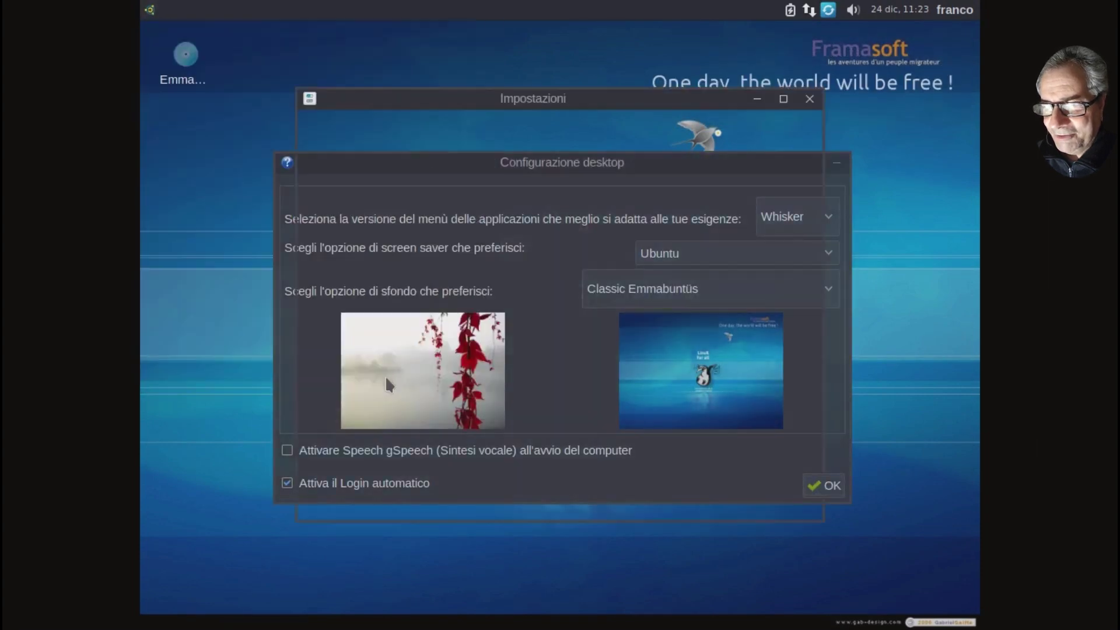
Set the guest display to 1360x768, keep the configuration, and close the Schermo window.
scroll(565, 392, "down", 5)
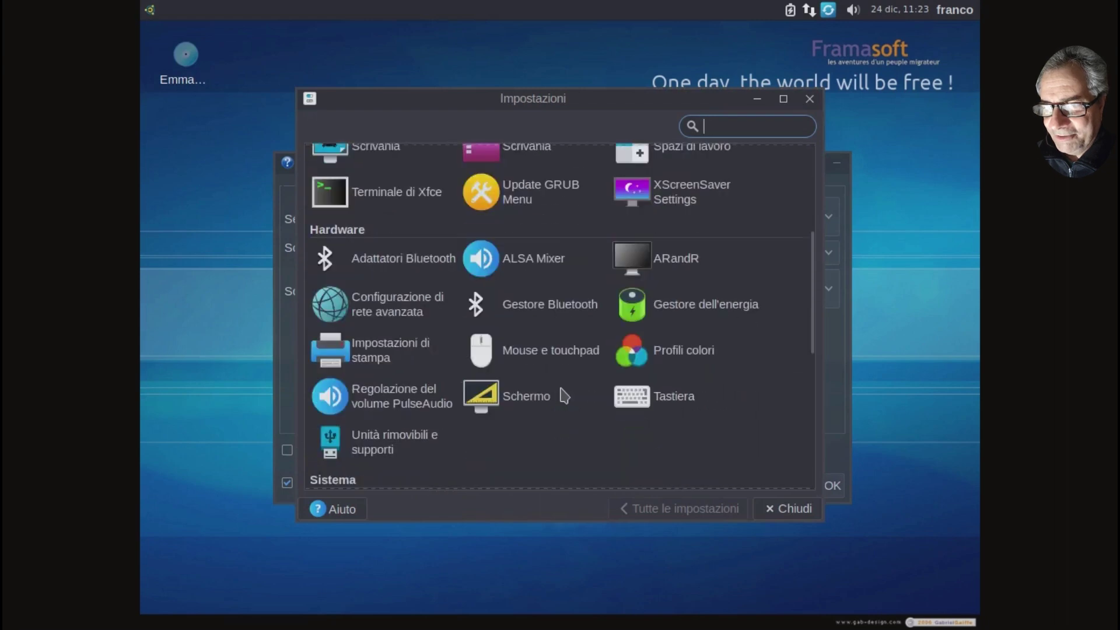
left_click(526, 397)
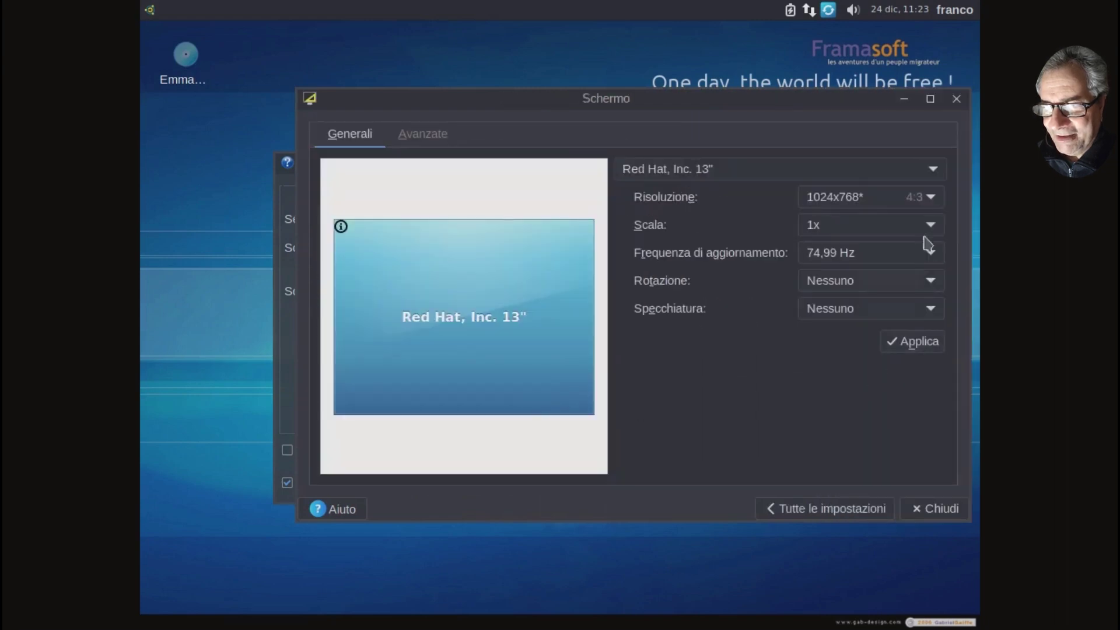
left_click(932, 198)
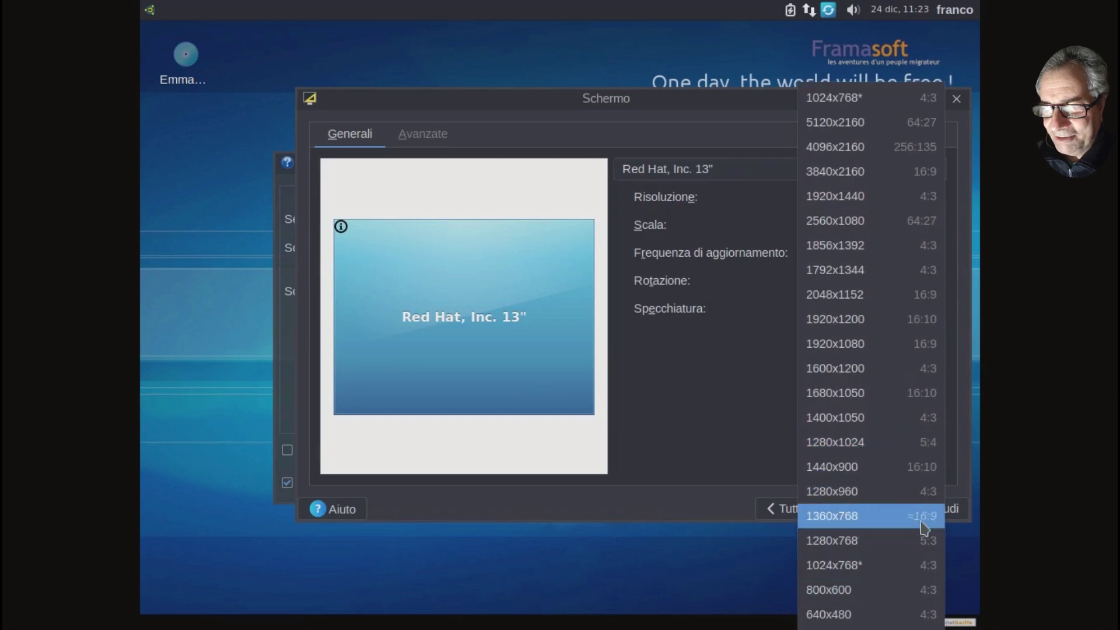
left_click(929, 519)
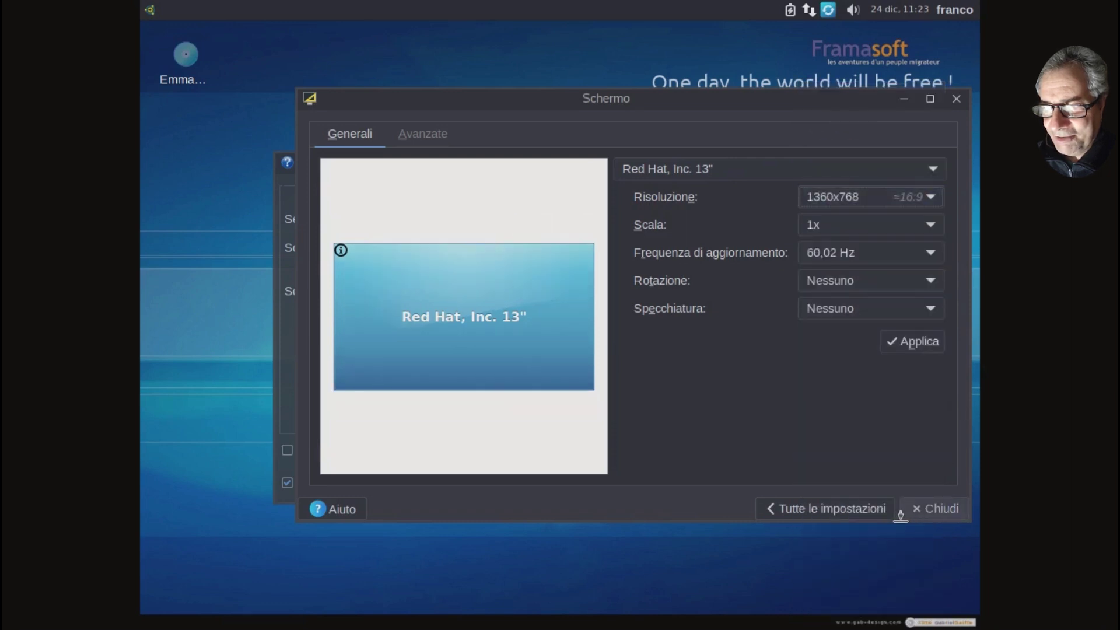
left_click(926, 349)
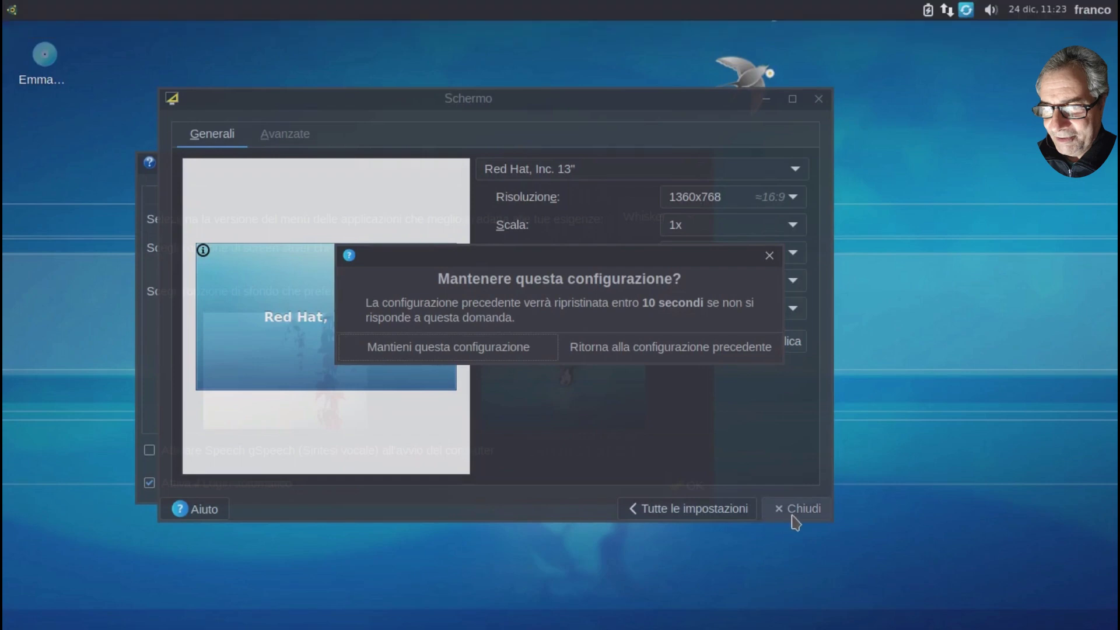
left_click(440, 351)
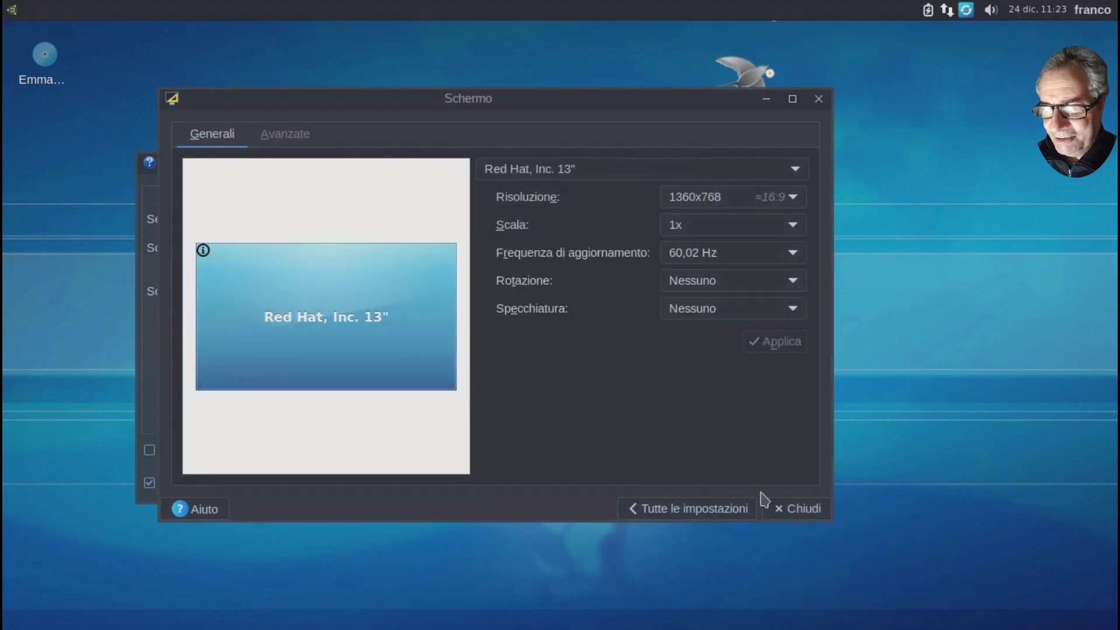
left_click(796, 514)
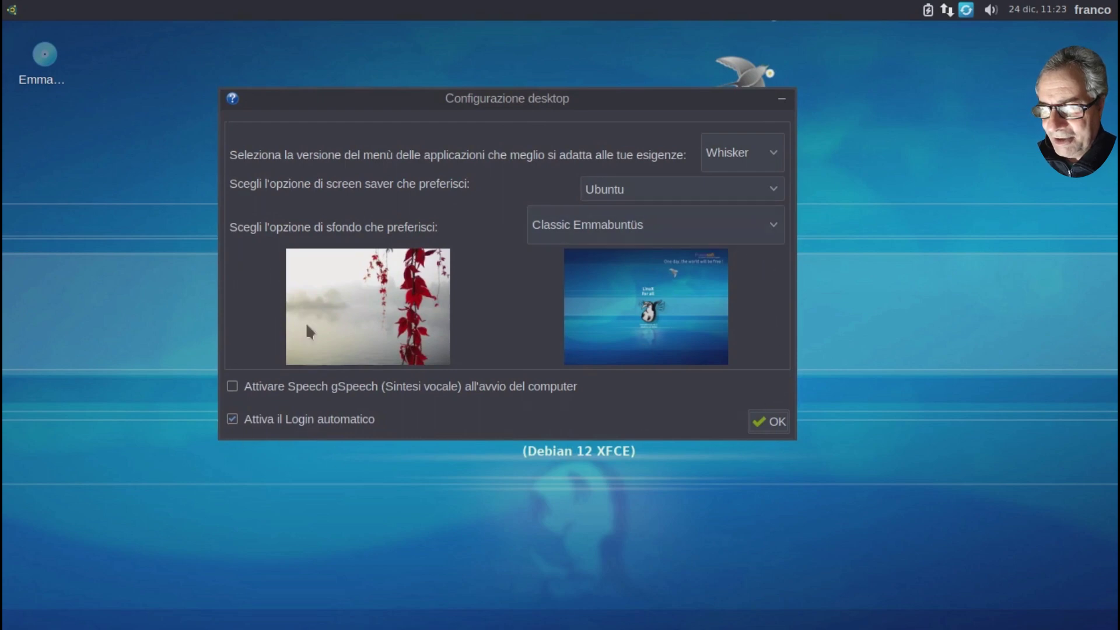
Keep Ubuntu as the screen saver and Whisker as the application menu, then confirm.
left_click(769, 191)
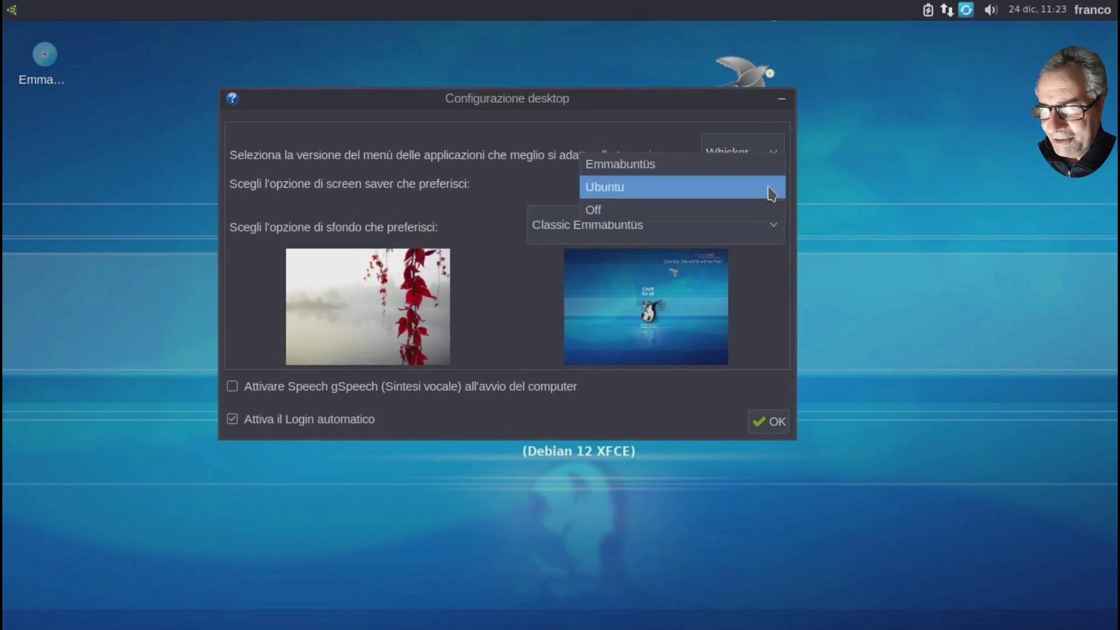
left_click(771, 192)
left_click(778, 153)
left_click(781, 156)
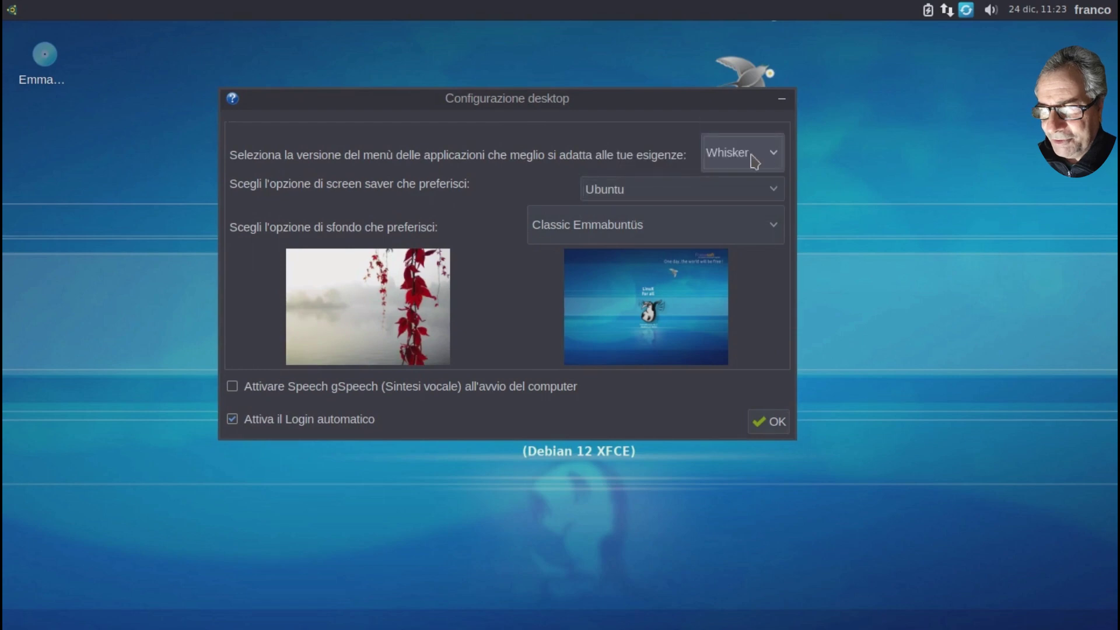
left_click(775, 431)
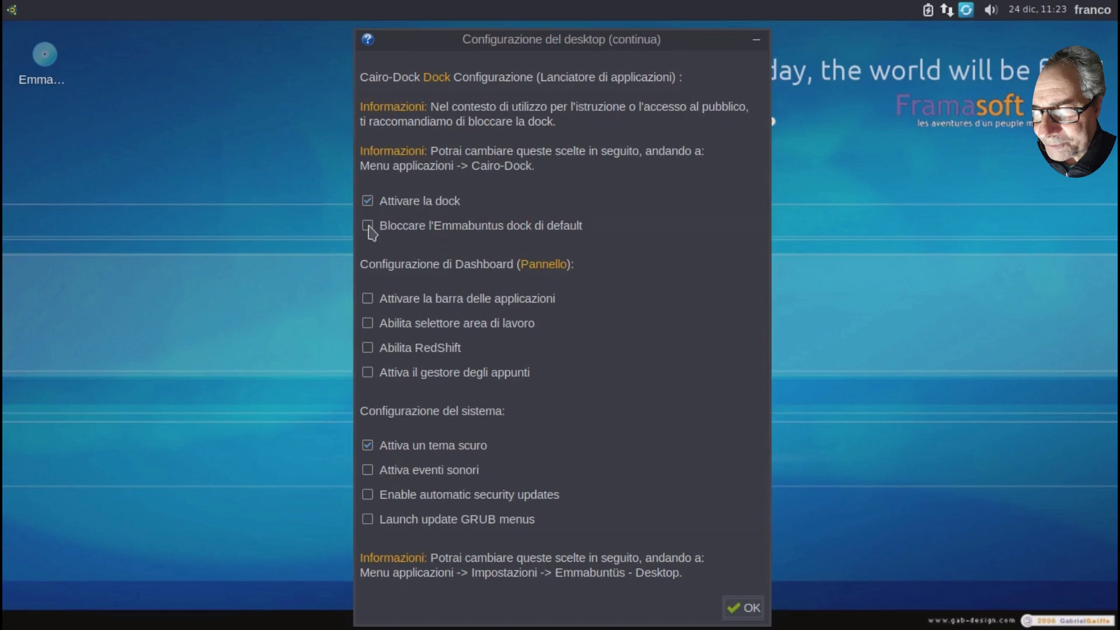
Lock the dock and enable taskbar, workspace selector, RedShift, clipboard manager and sound events.
left_click(367, 226)
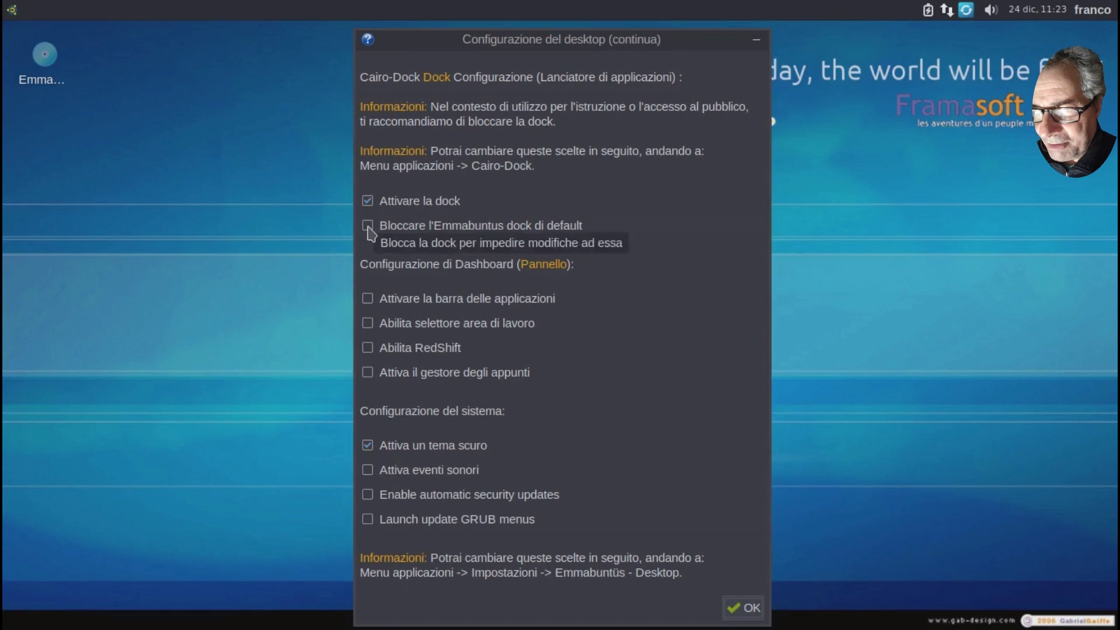
left_click(367, 299)
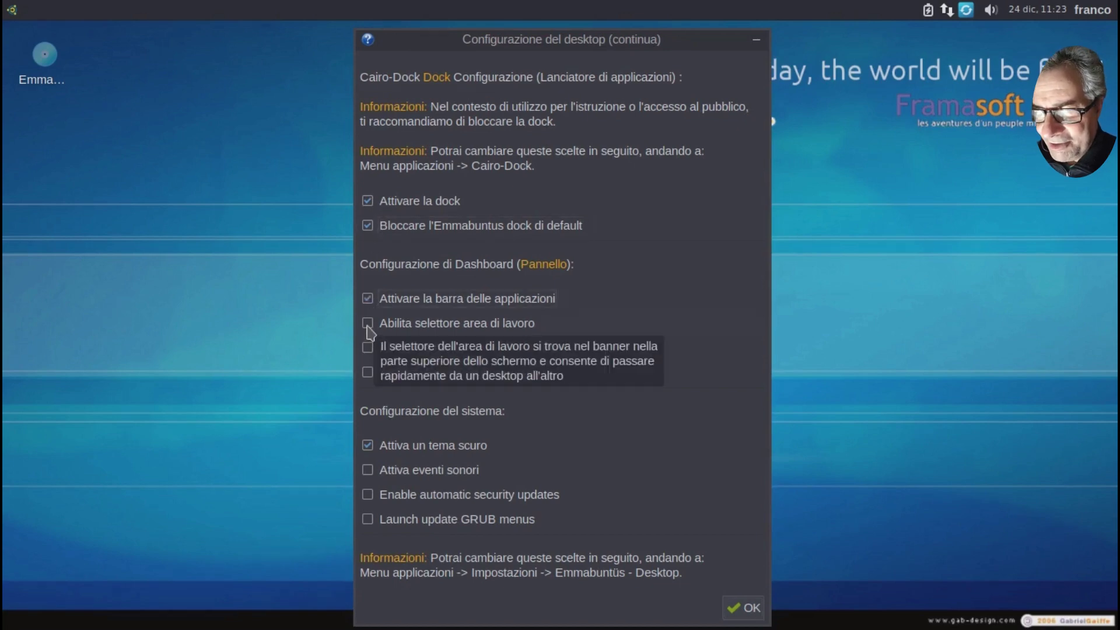
left_click(368, 324)
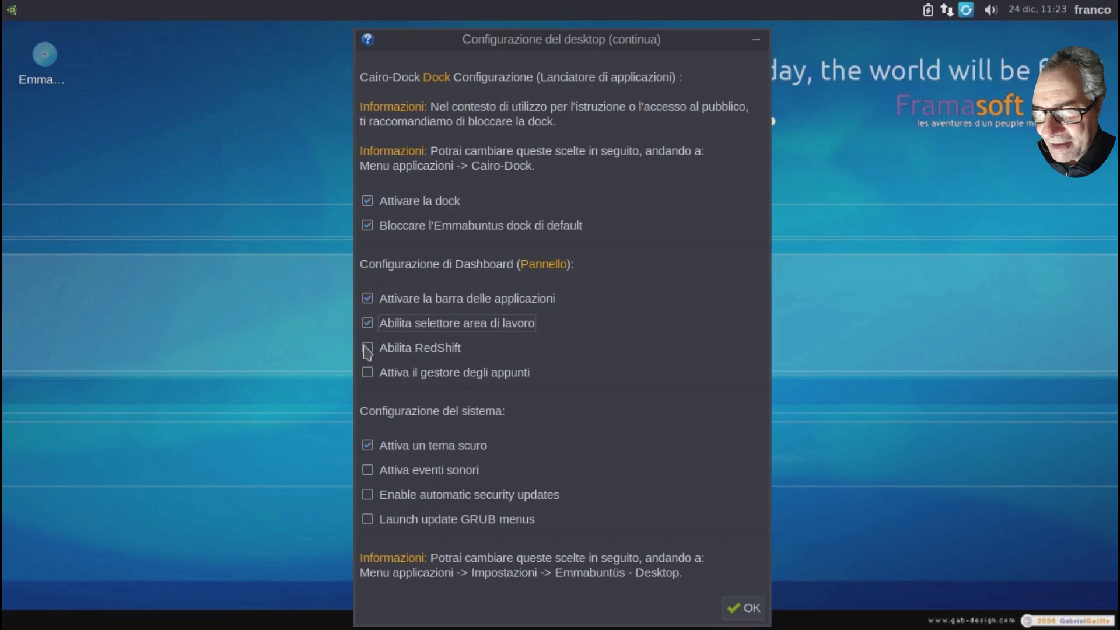
left_click(367, 348)
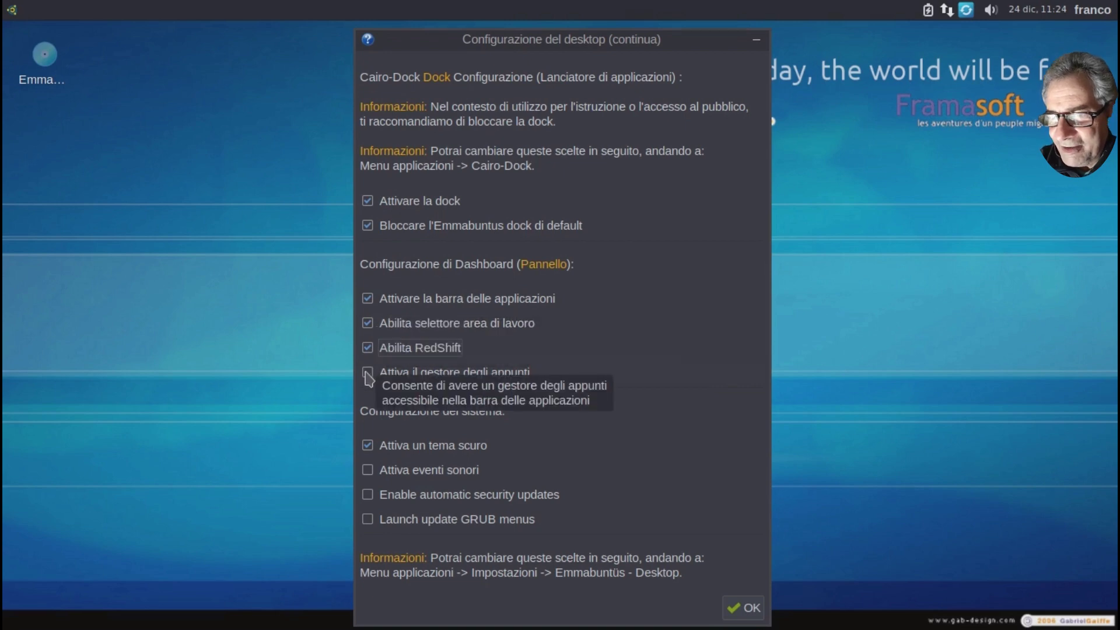
left_click(367, 374)
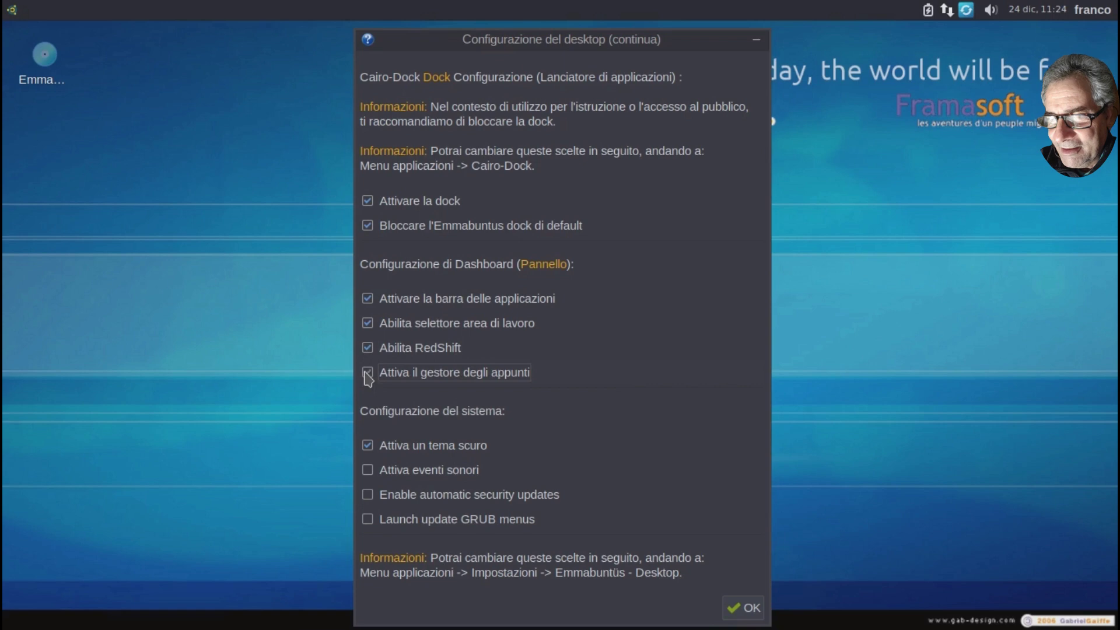
left_click(371, 479)
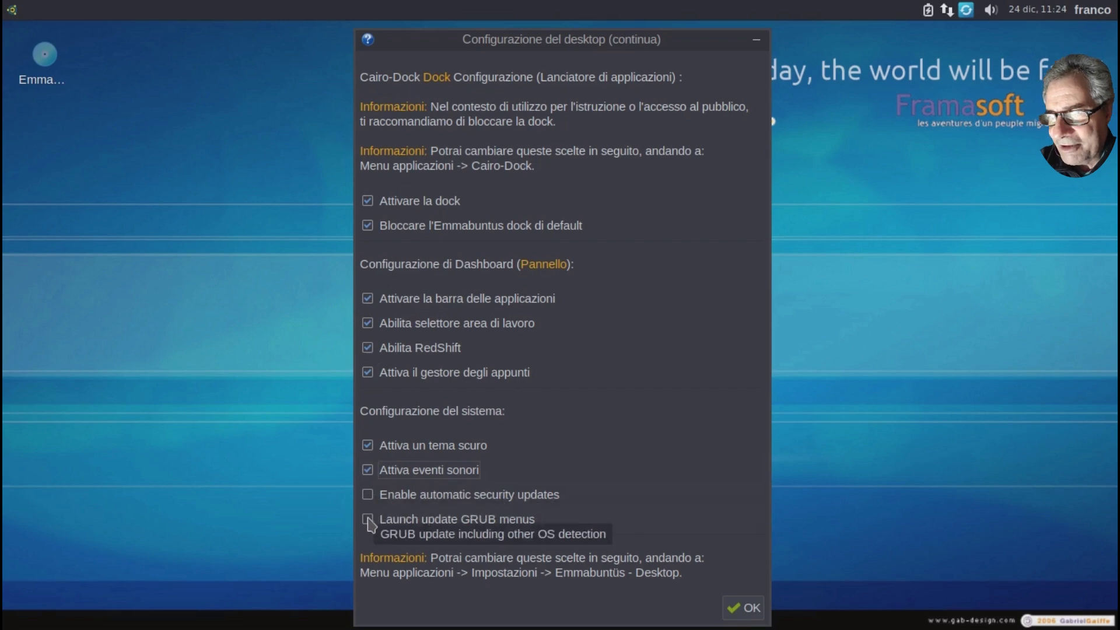
left_click(758, 616)
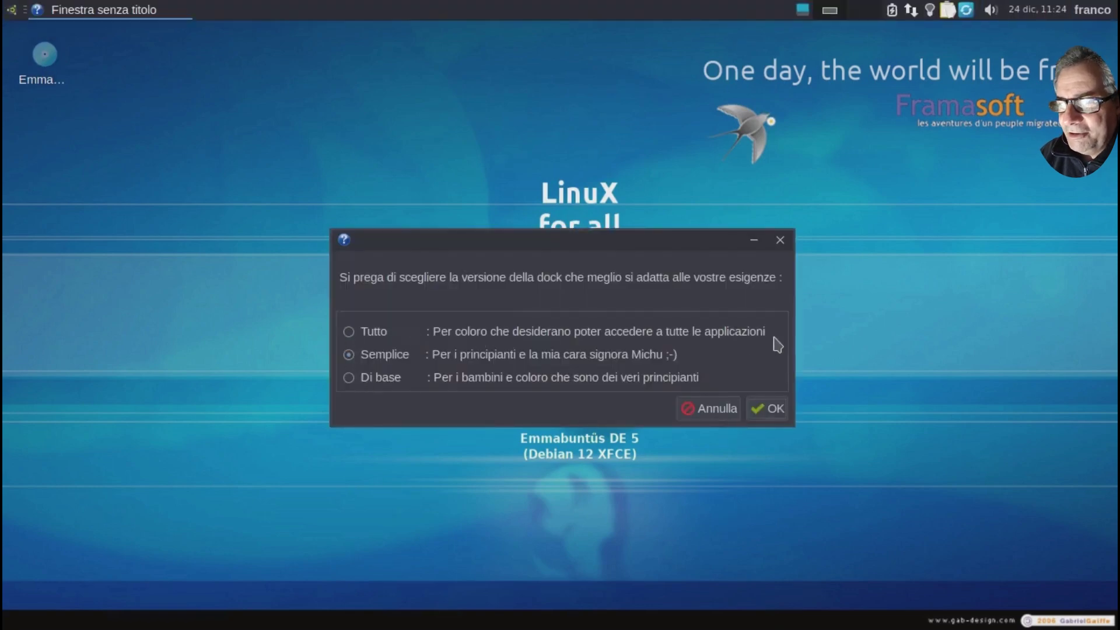
Choose the full 'Tutto' dock version, then add Arial and Calibri Microsoft Fonts to the non-free install.
left_click(349, 333)
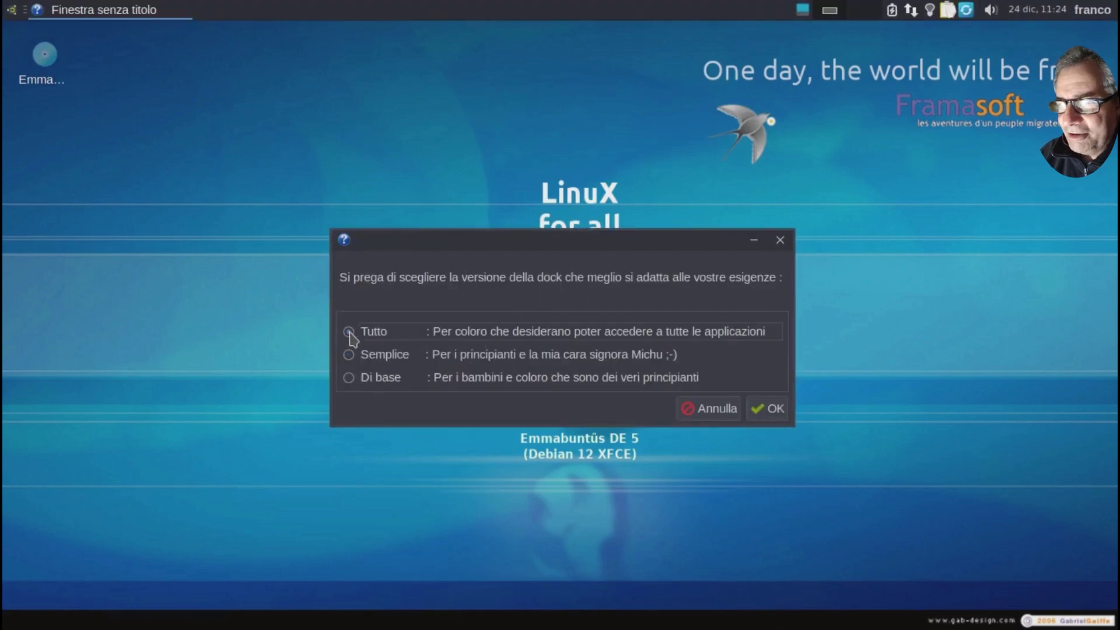
left_click(770, 409)
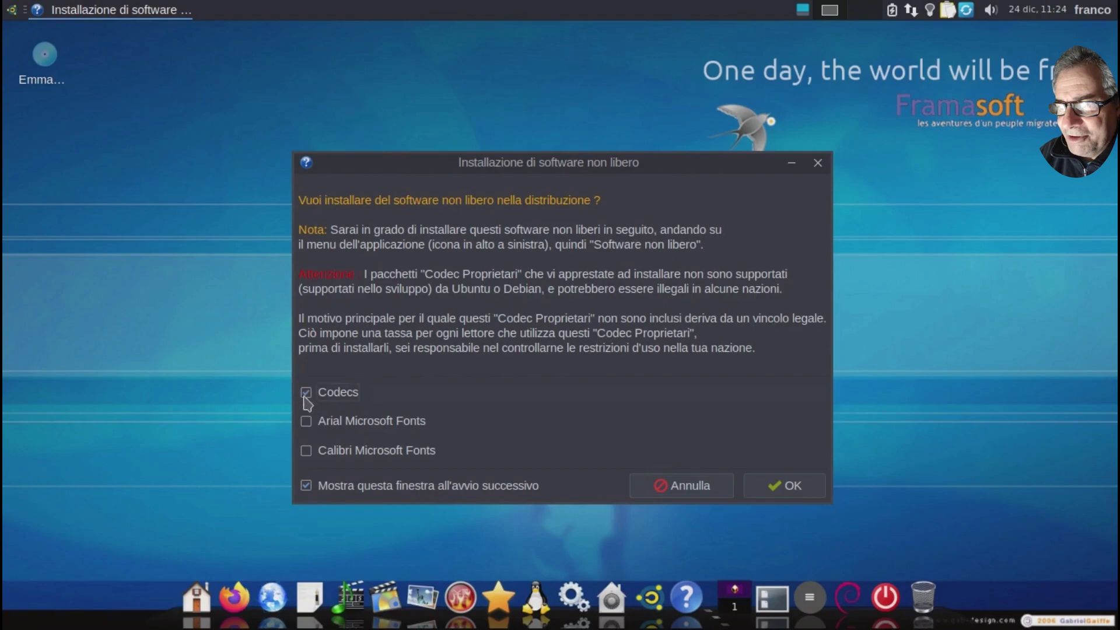
left_click(306, 420)
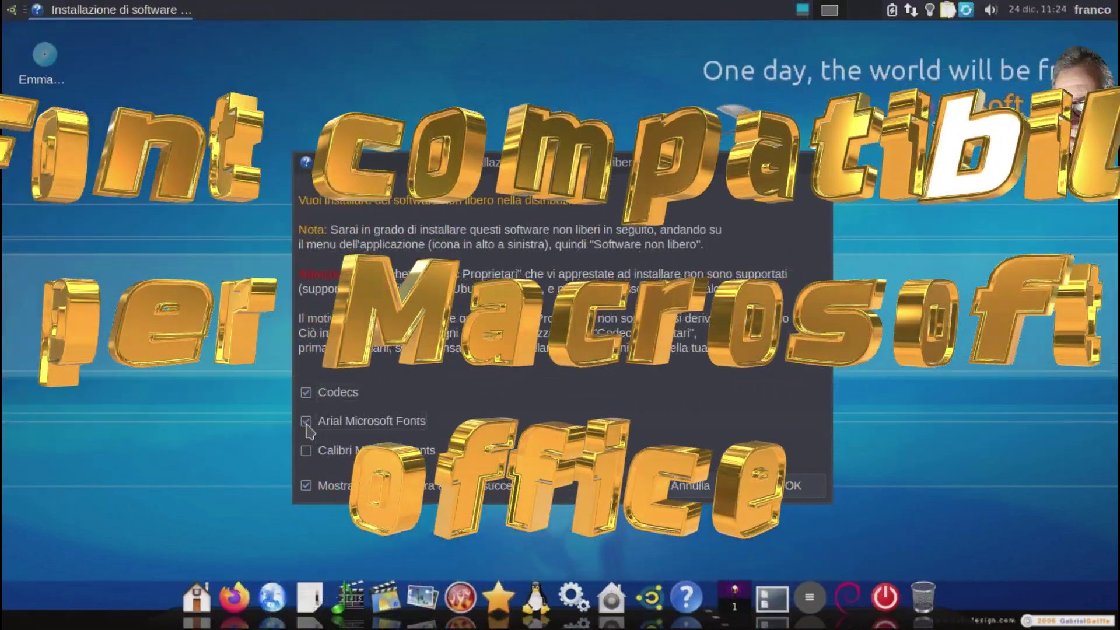
left_click(306, 450)
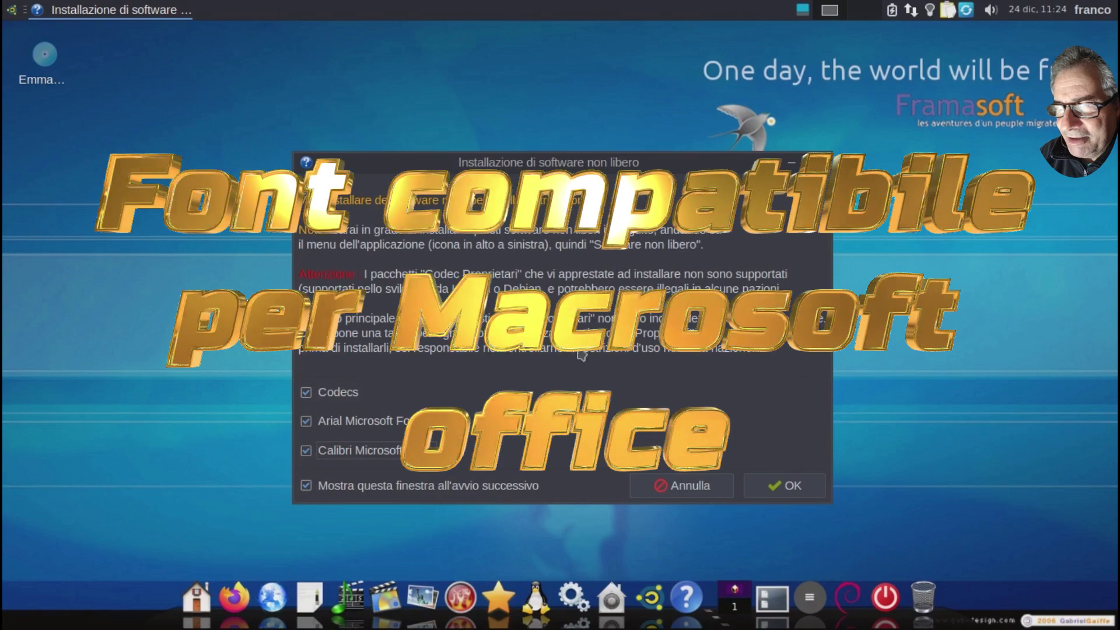
left_click(799, 486)
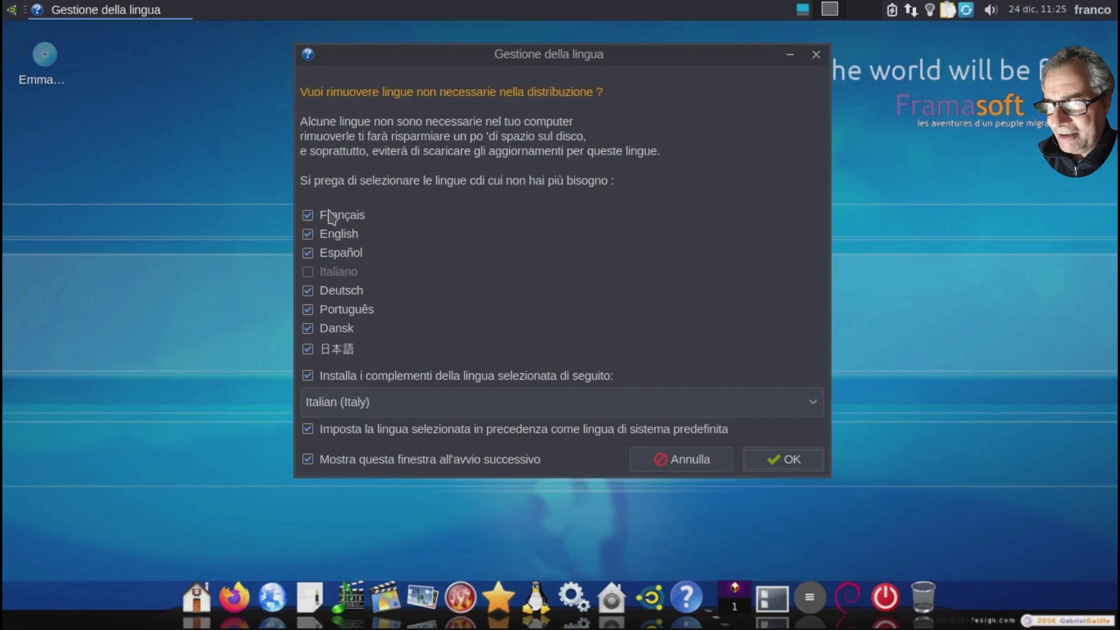
Confirm the language removal, then install CTparental with 'show at next startup' unchecked.
left_click(790, 465)
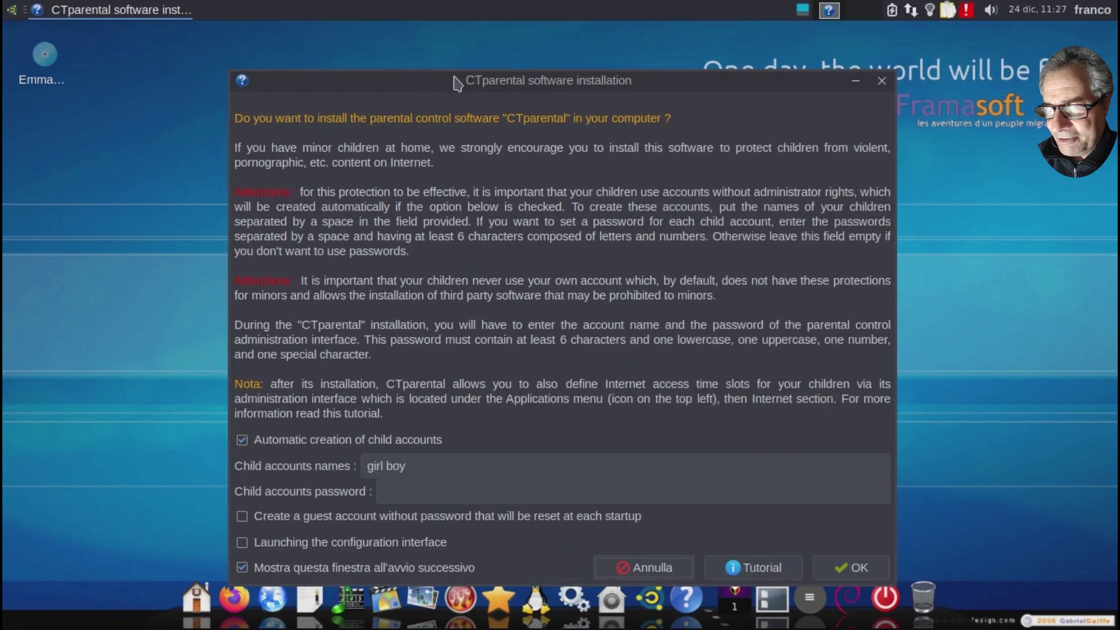
left_click_drag(464, 87, 467, 39)
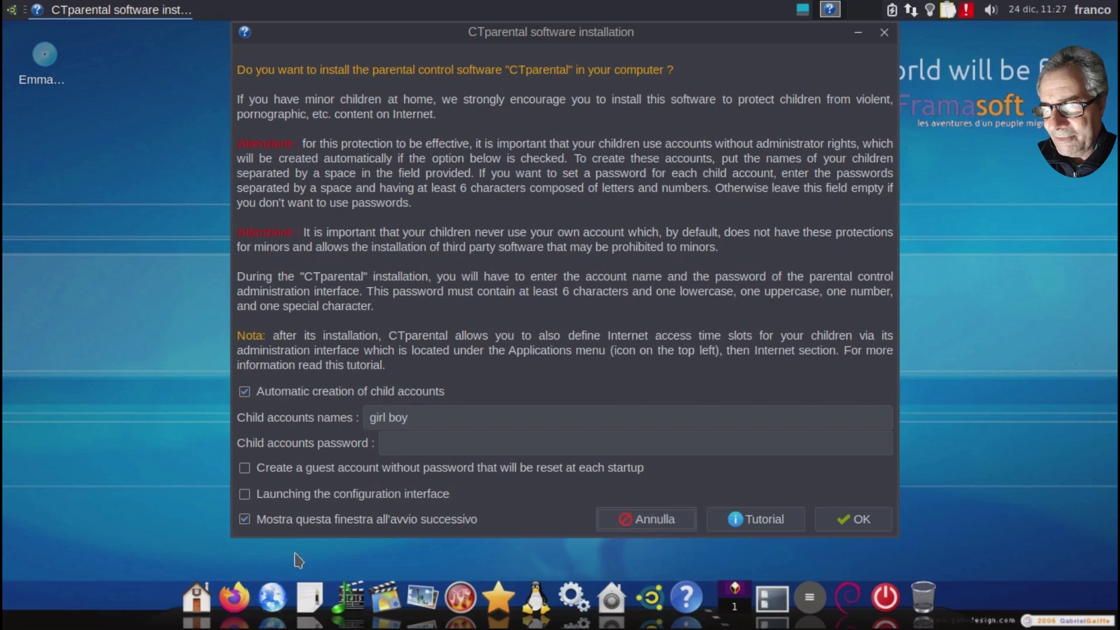
left_click(244, 521)
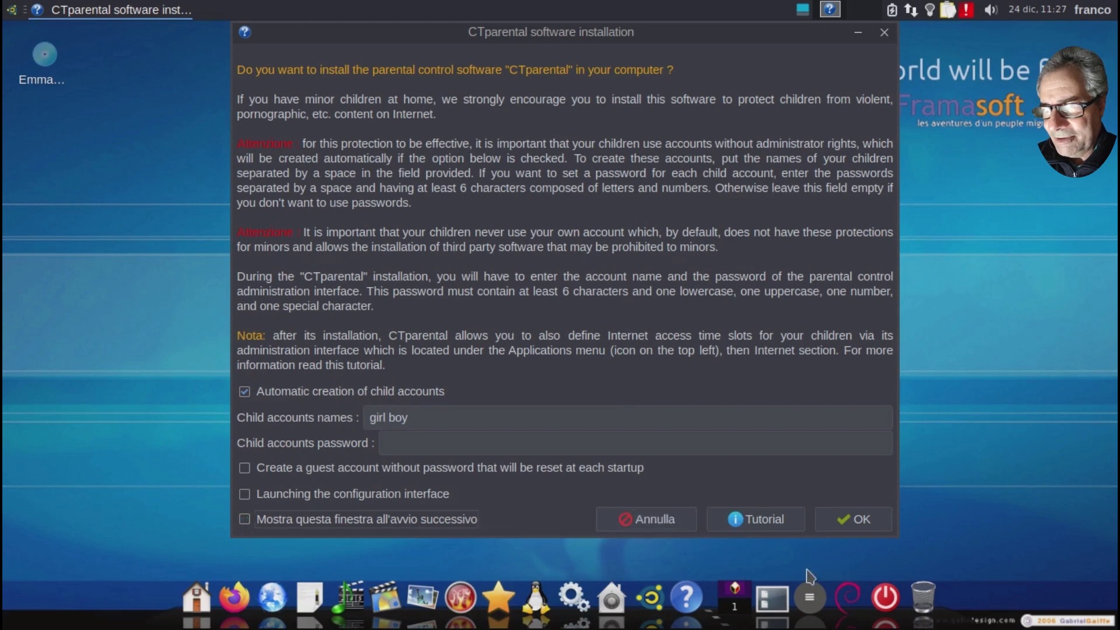
left_click(862, 519)
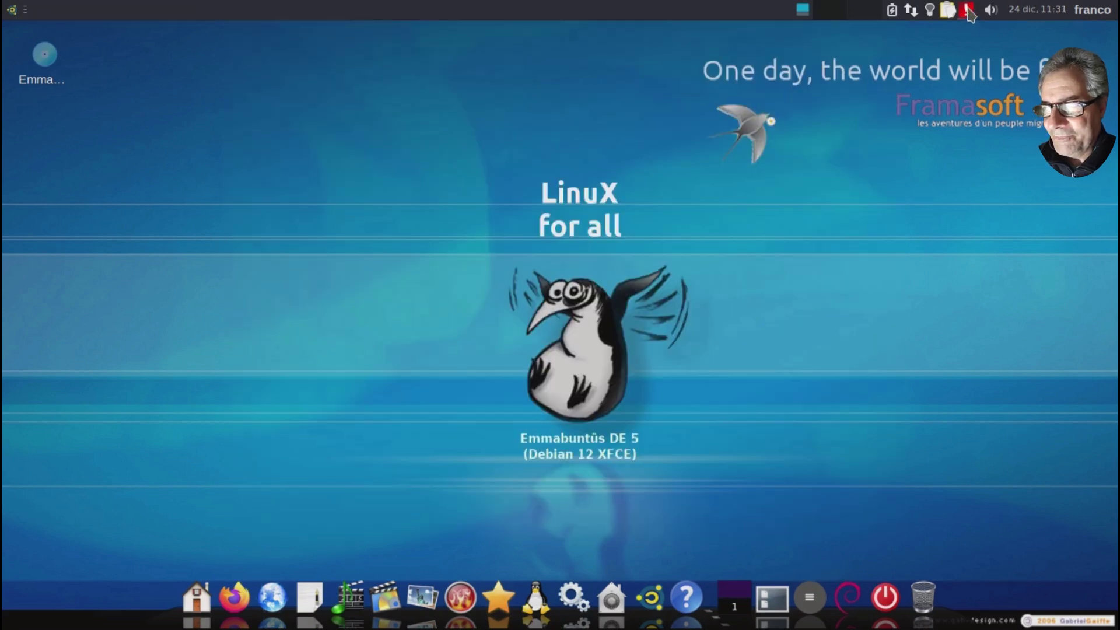
Open the update notifier's package list and start installing all 170 updates.
right_click(966, 12)
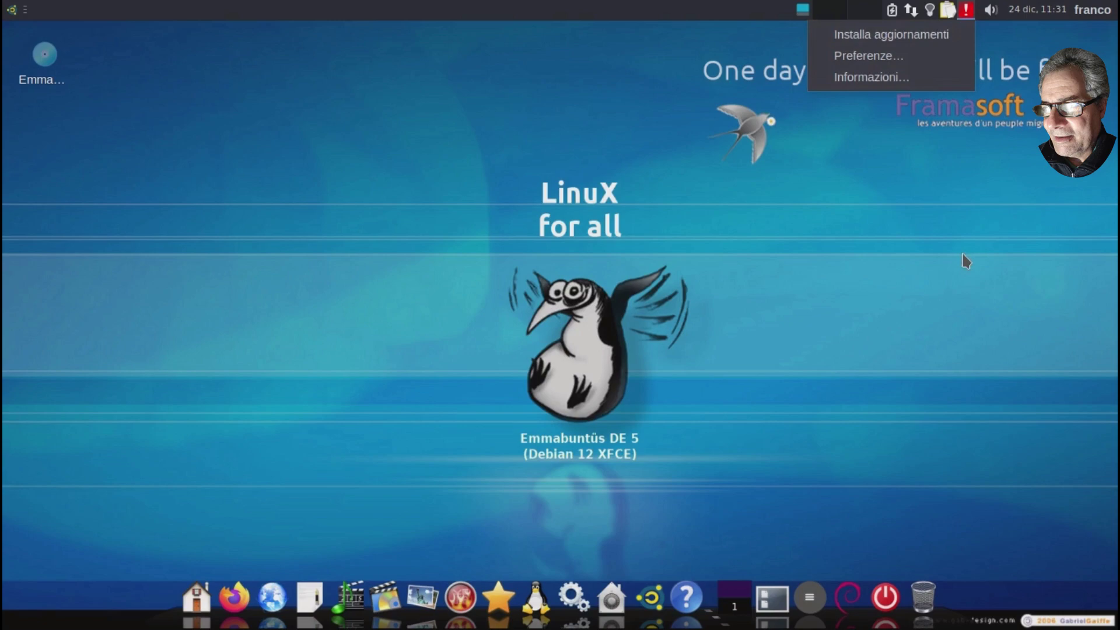
left_click(903, 38)
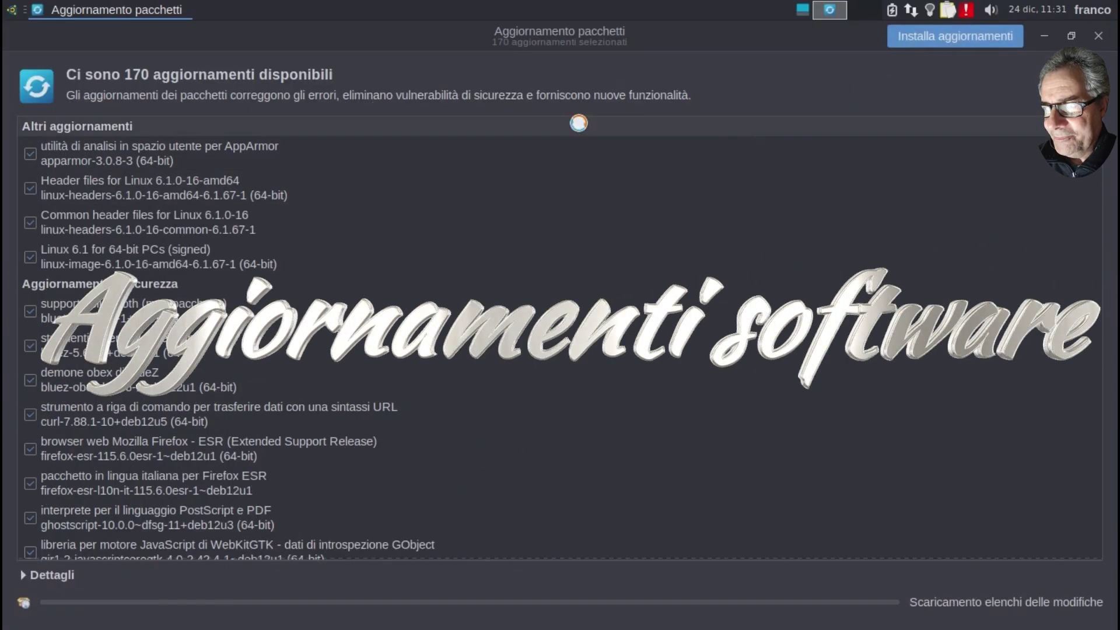
left_click(963, 35)
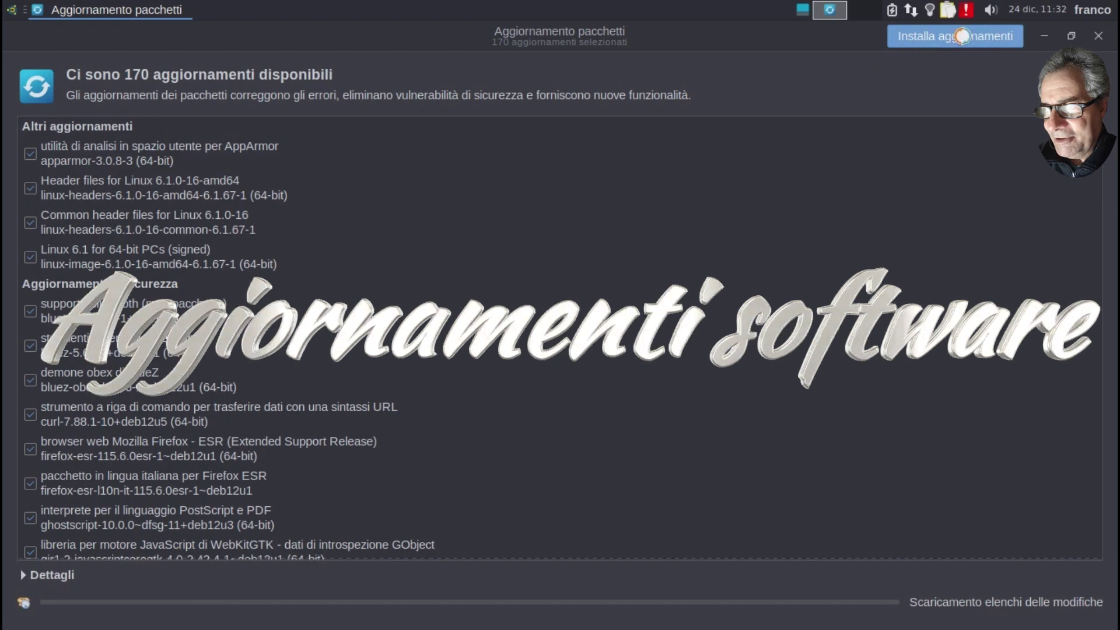
left_click(677, 442)
scroll(677, 442, "down", 5)
scroll(678, 442, "down", 5)
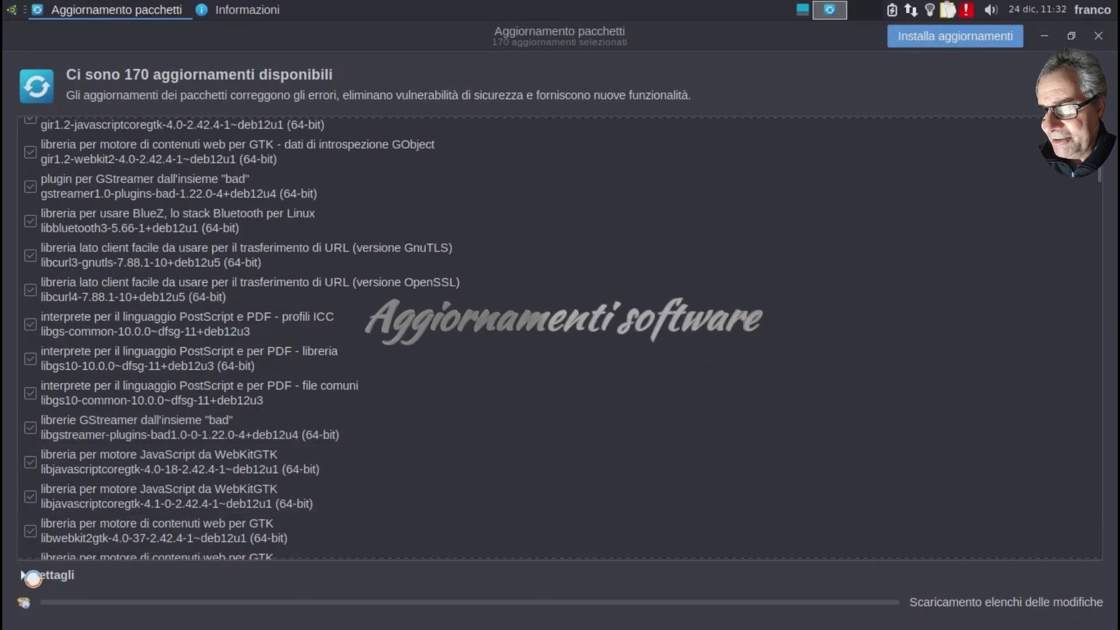
left_click(34, 575)
left_click(31, 424)
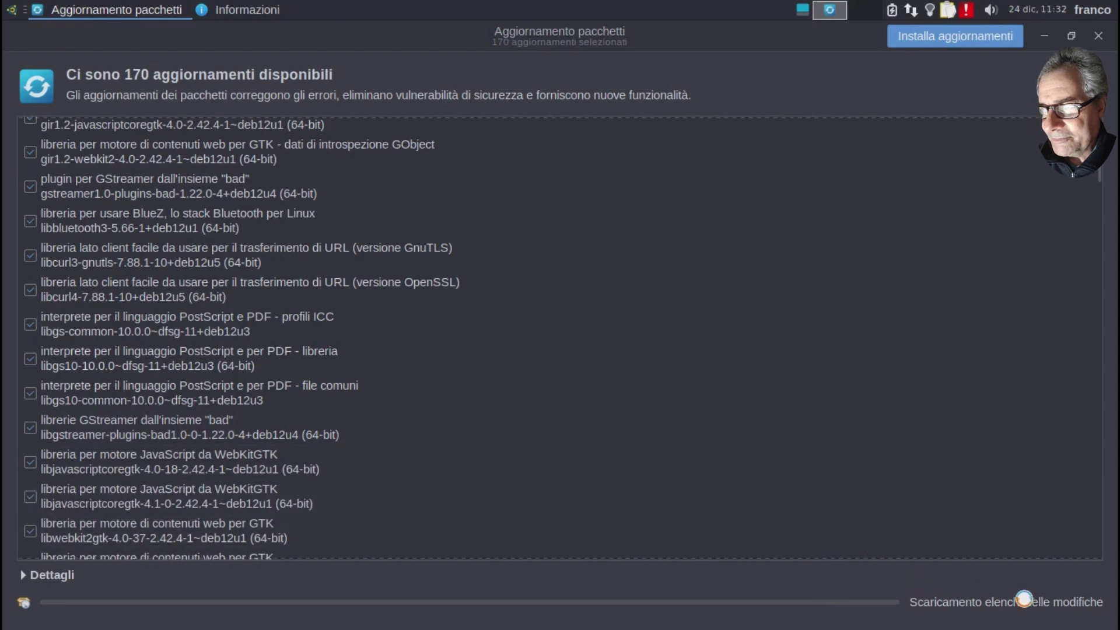
left_click(950, 38)
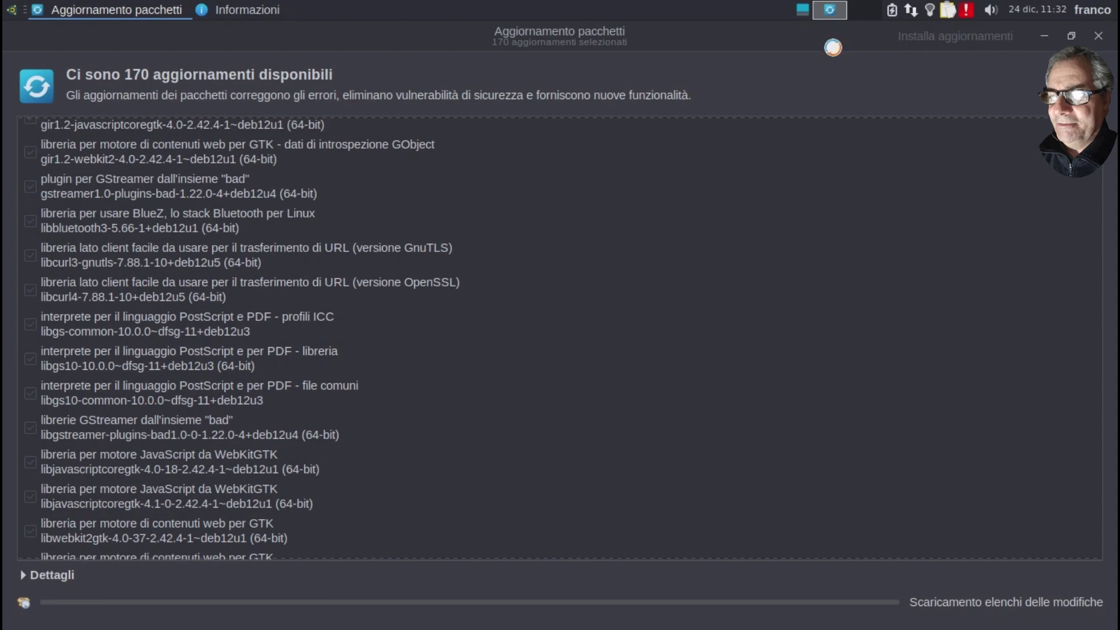
Let the updates finish, make the VM fullscreen, and acknowledge the updates-installed message.
scroll(857, 225, "up", 10)
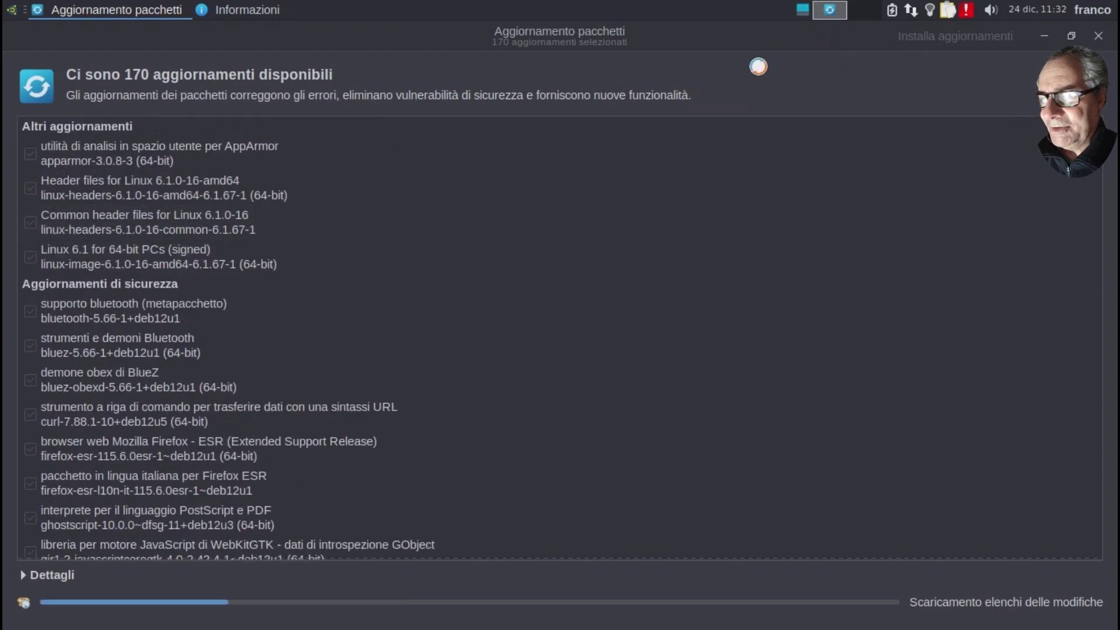
mouse_move(965, 9)
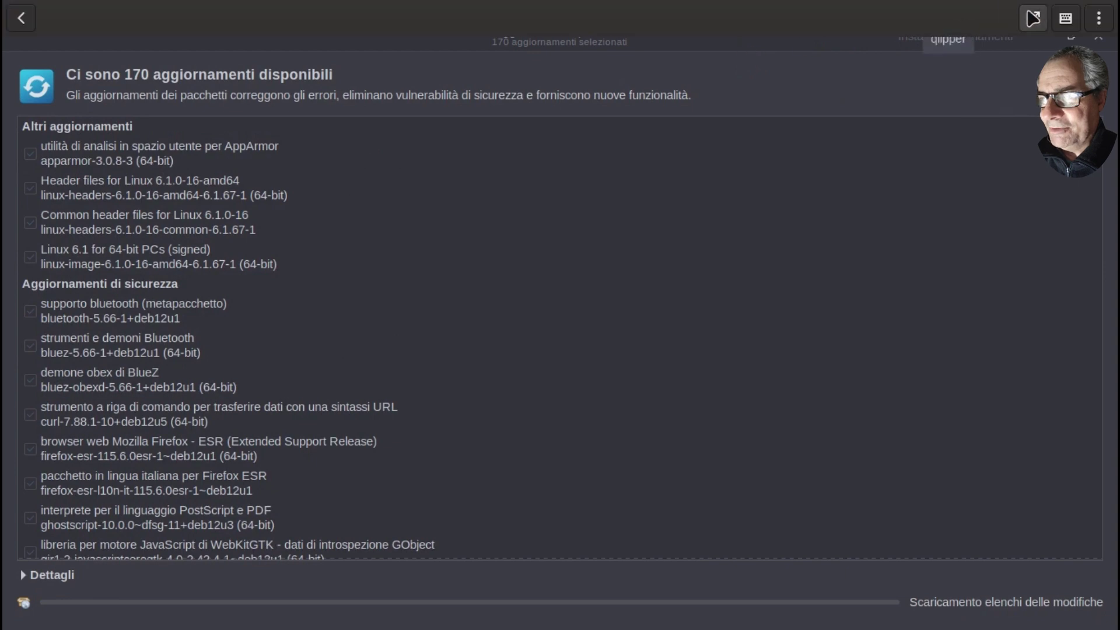
left_click(1032, 18)
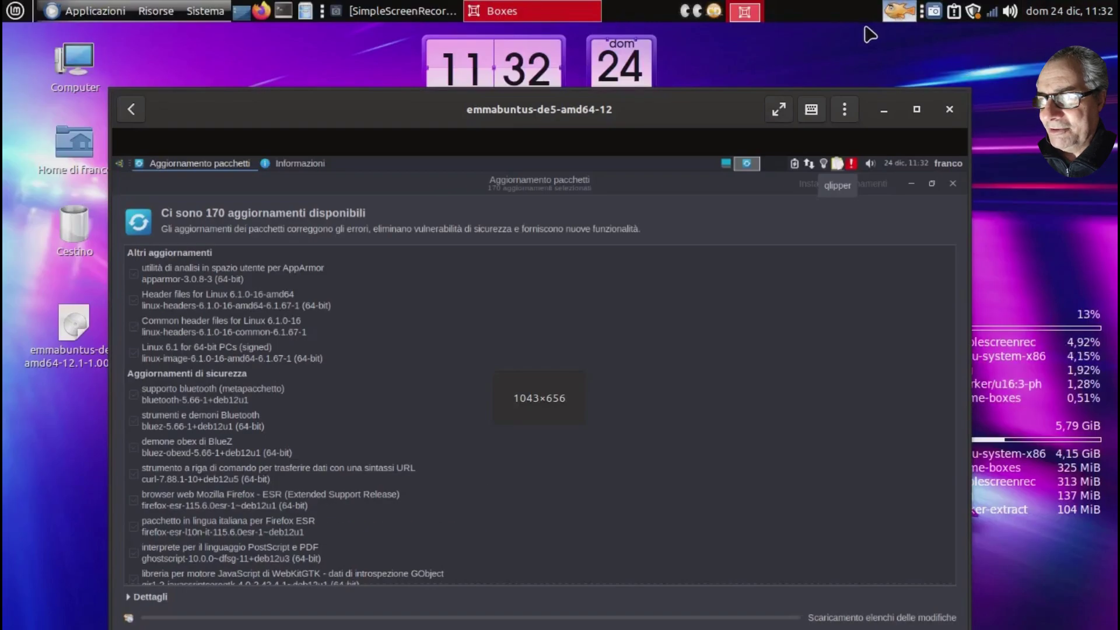
right_click(933, 15)
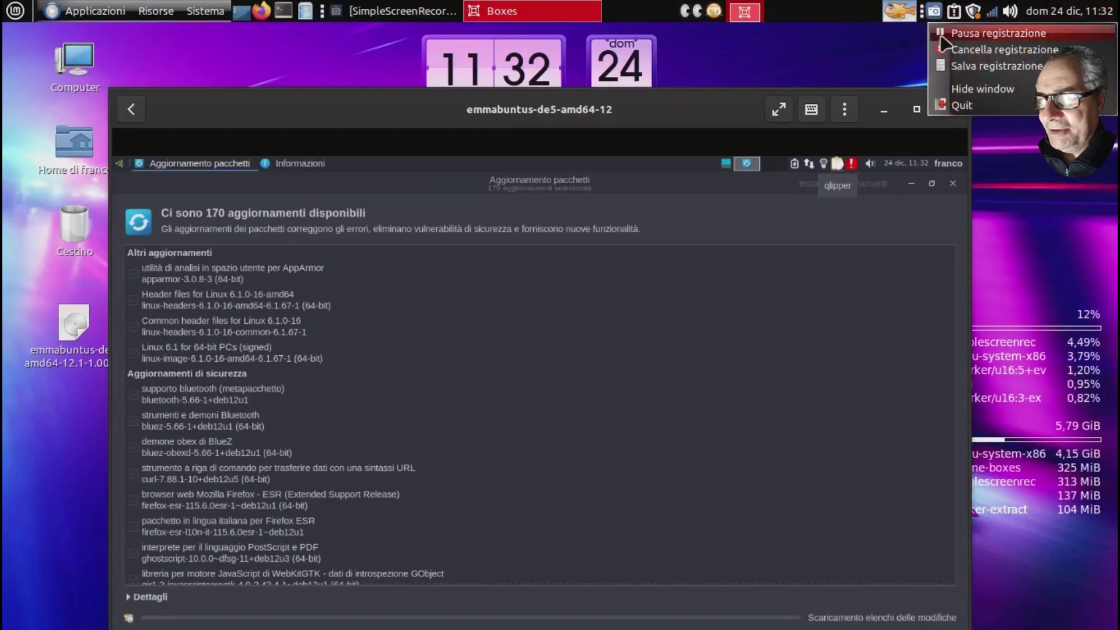
left_click(968, 30)
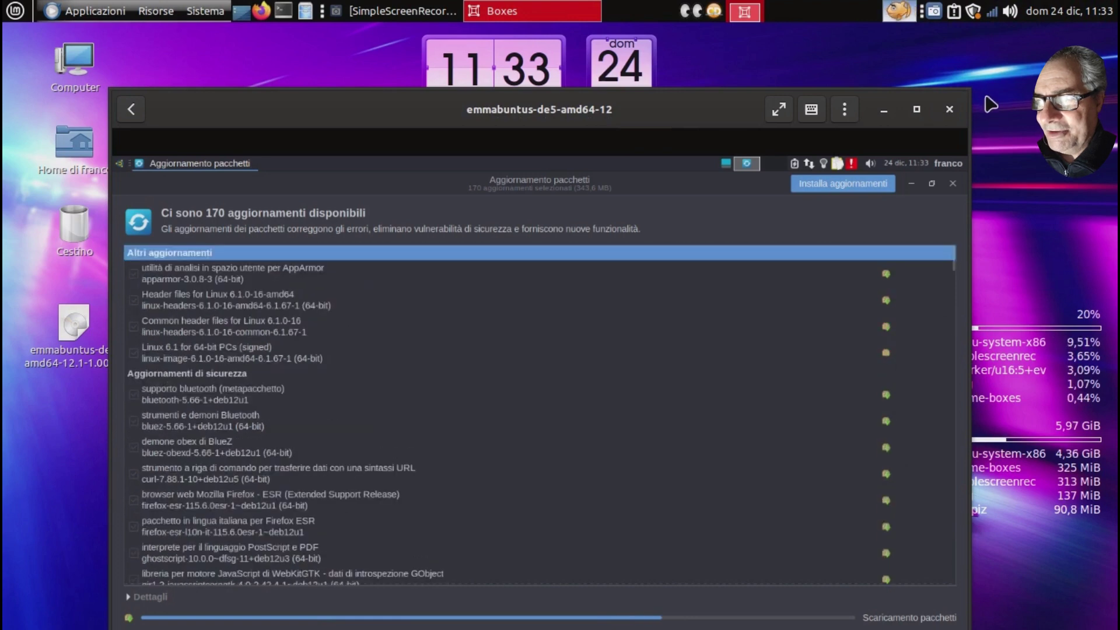
right_click(972, 12)
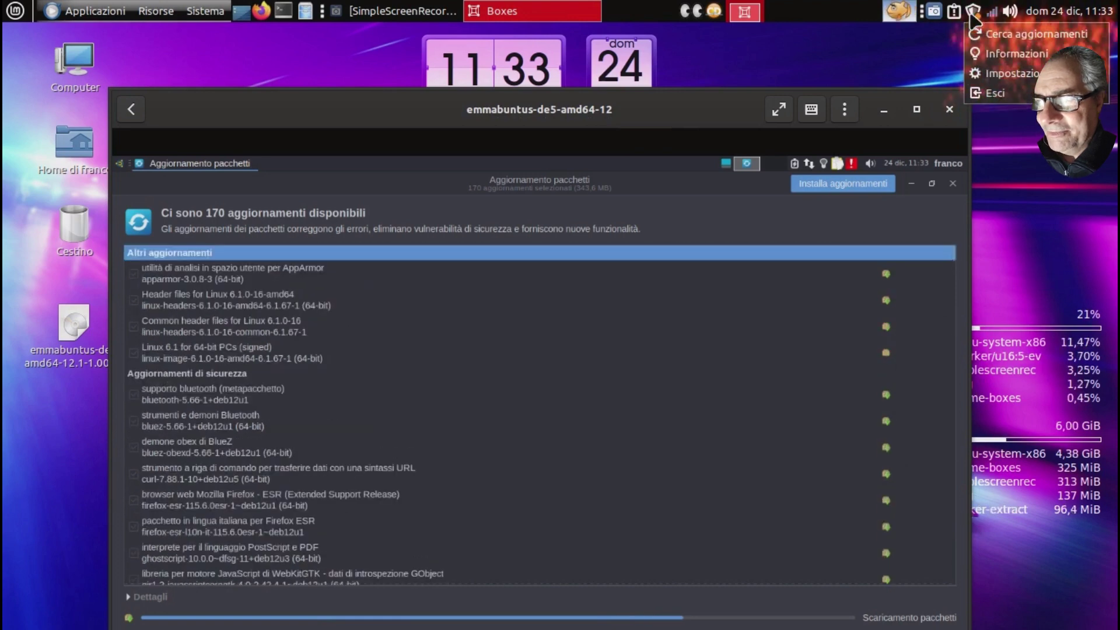
left_click(935, 48)
right_click(934, 13)
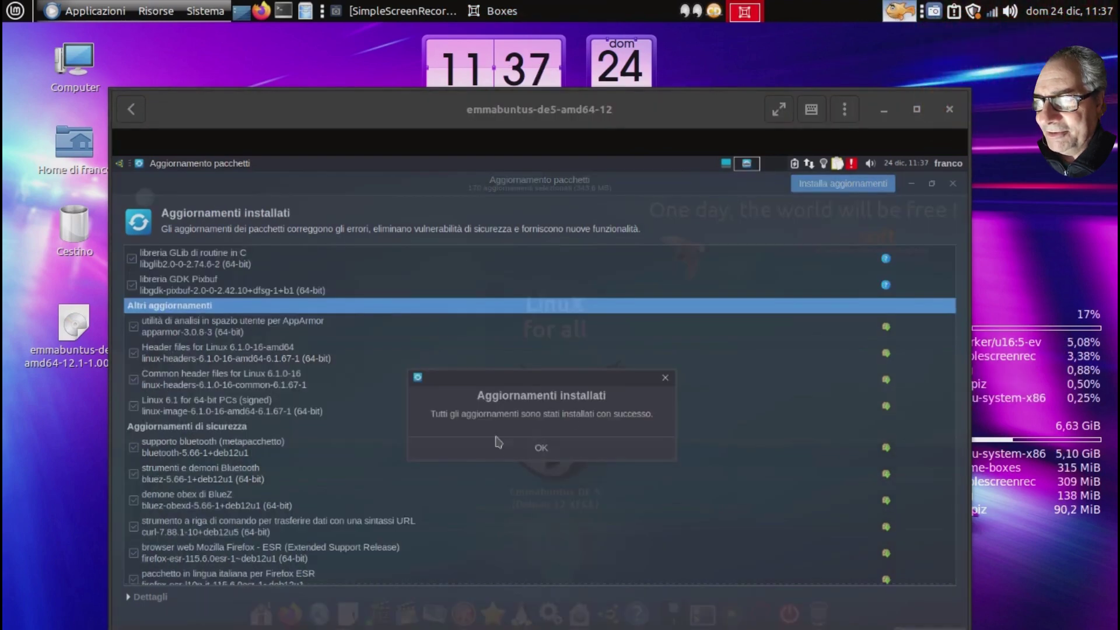
left_click(780, 109)
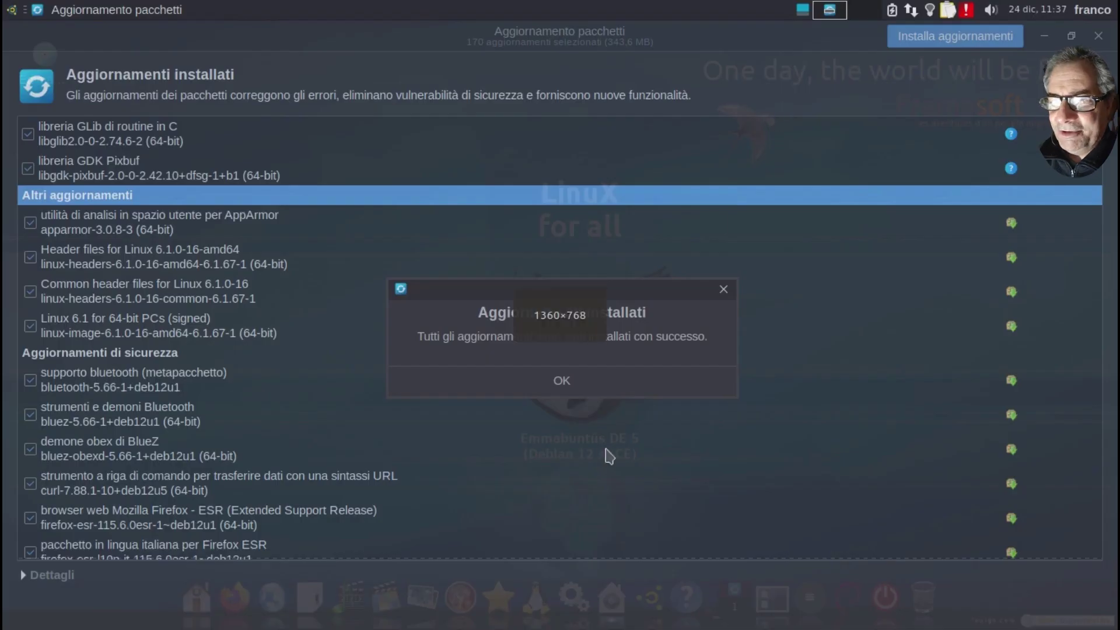
left_click(572, 391)
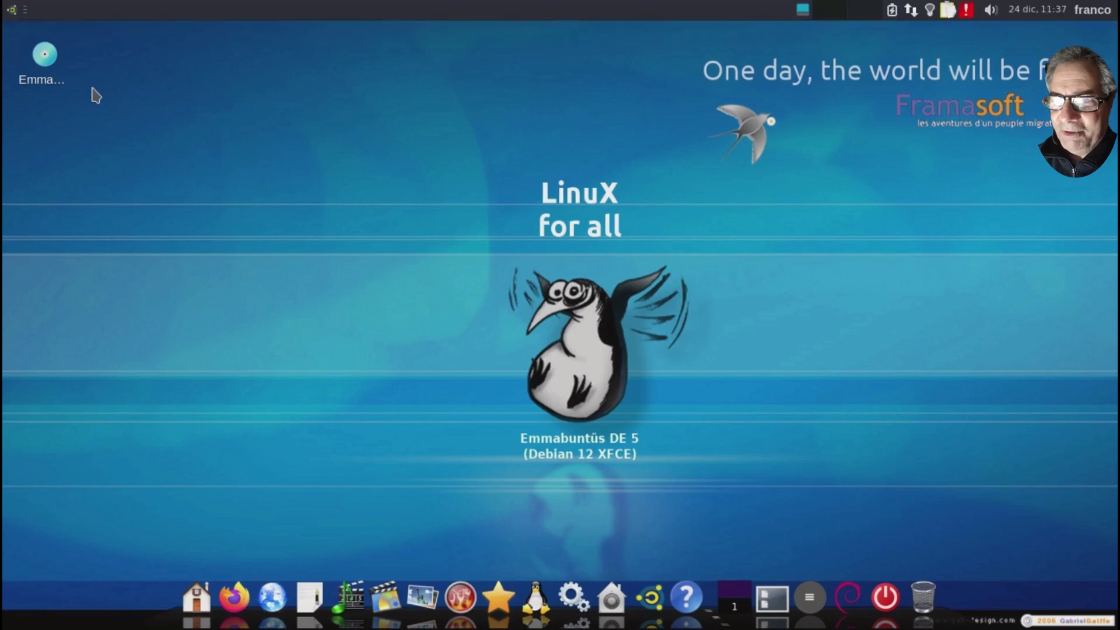
Restart the VM via Whisker's log-out options (Riavvia) and boot the default Debian GRUB entry.
left_click(13, 12)
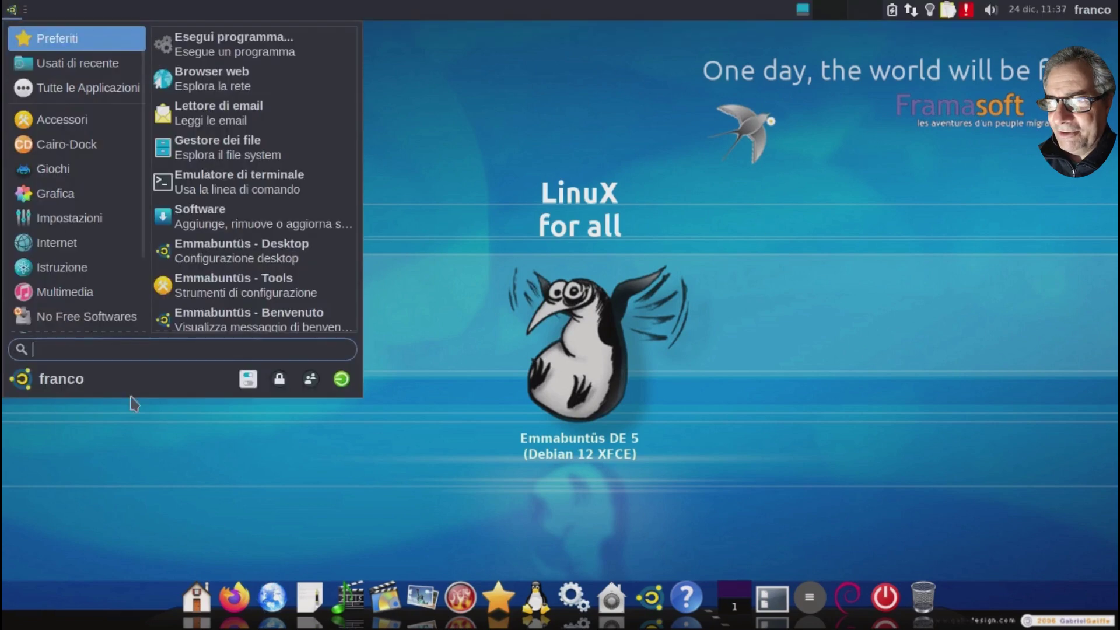
left_click(338, 378)
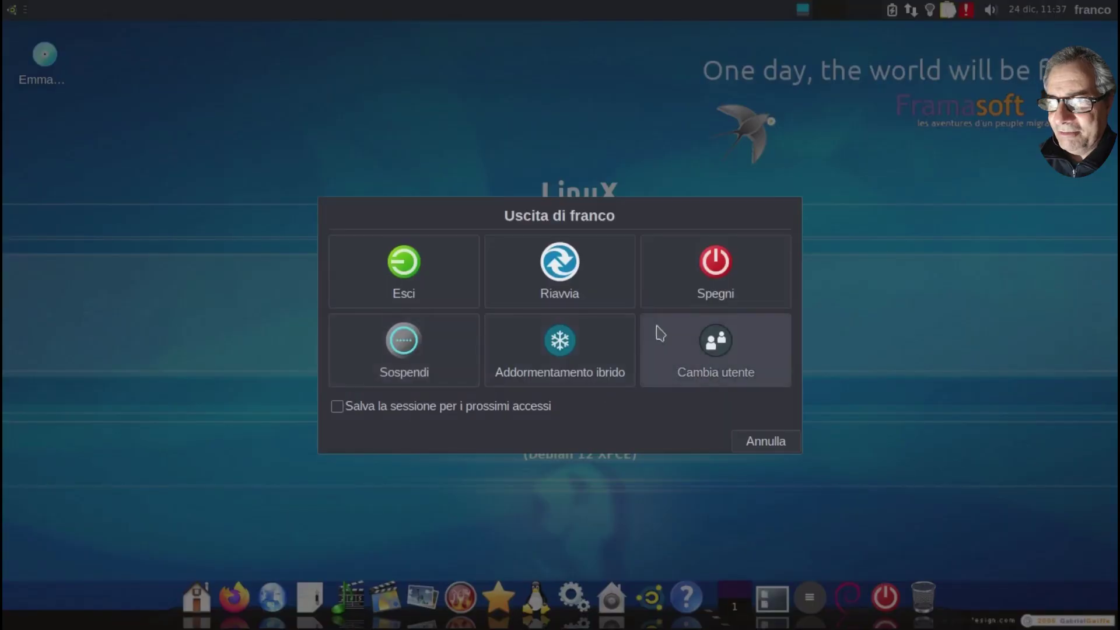
left_click(577, 282)
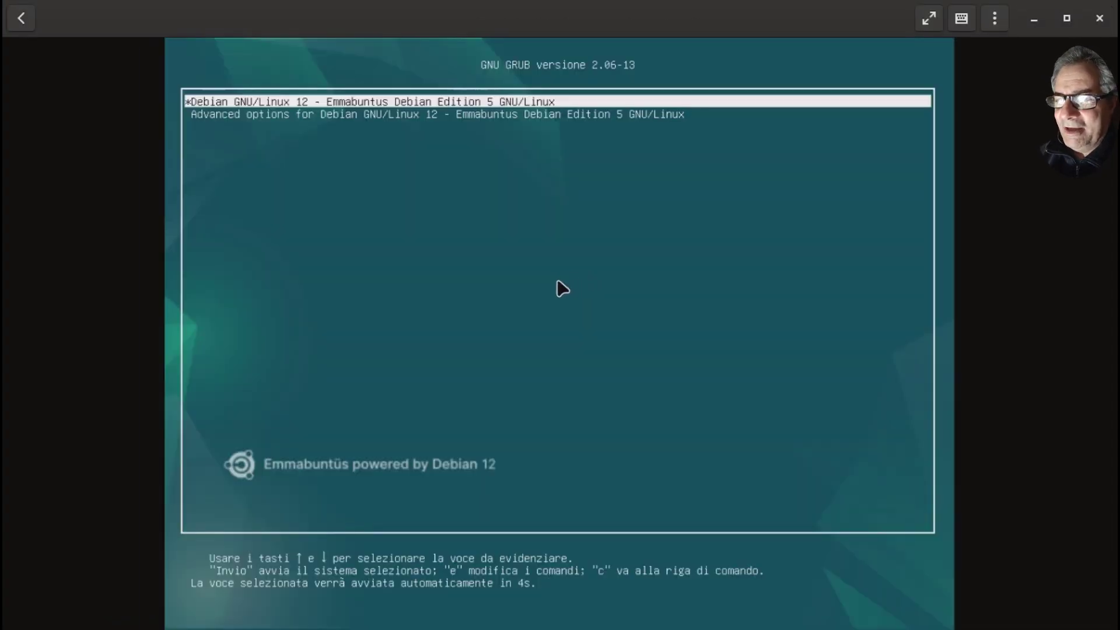
key("Return")
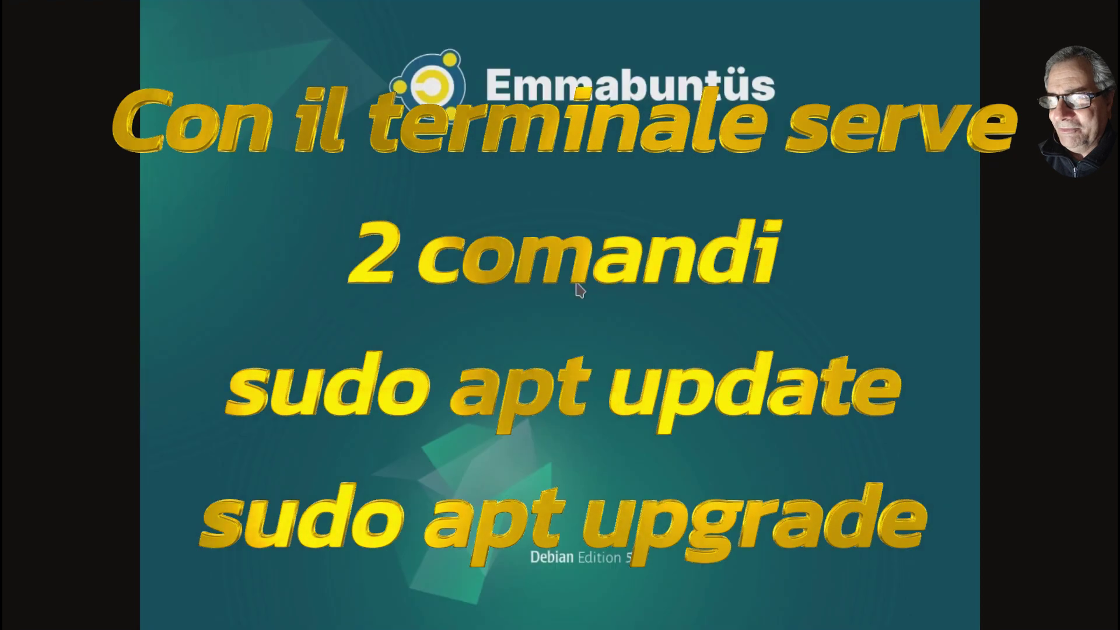
Log in with the account password, then dismiss the non-free, language-pack and welcome dialogs.
type("*****")
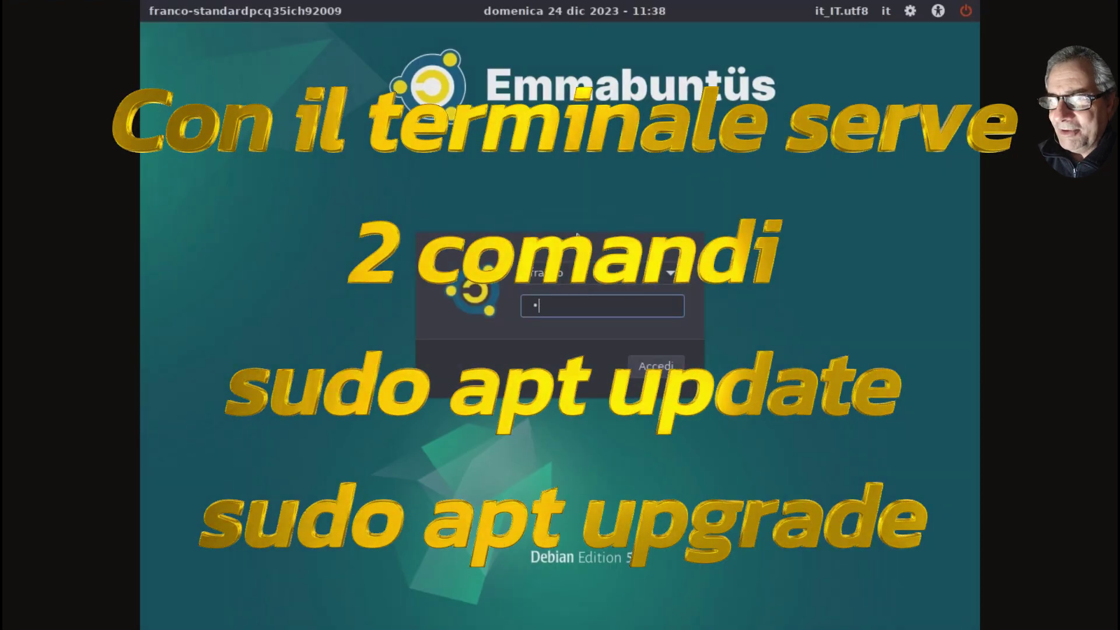
type("***")
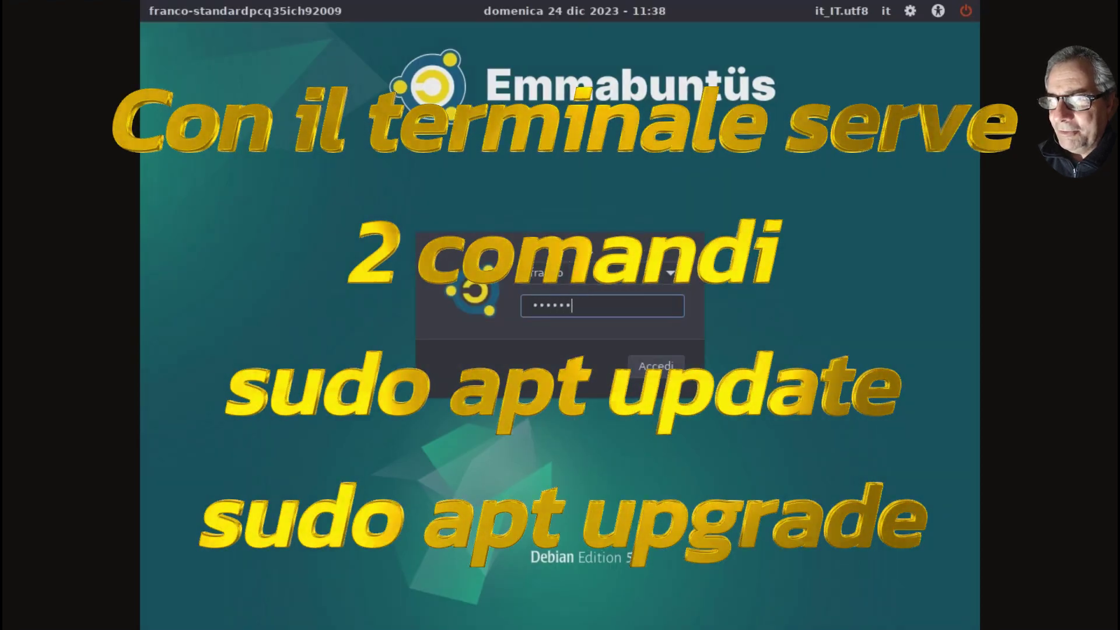
key("Return")
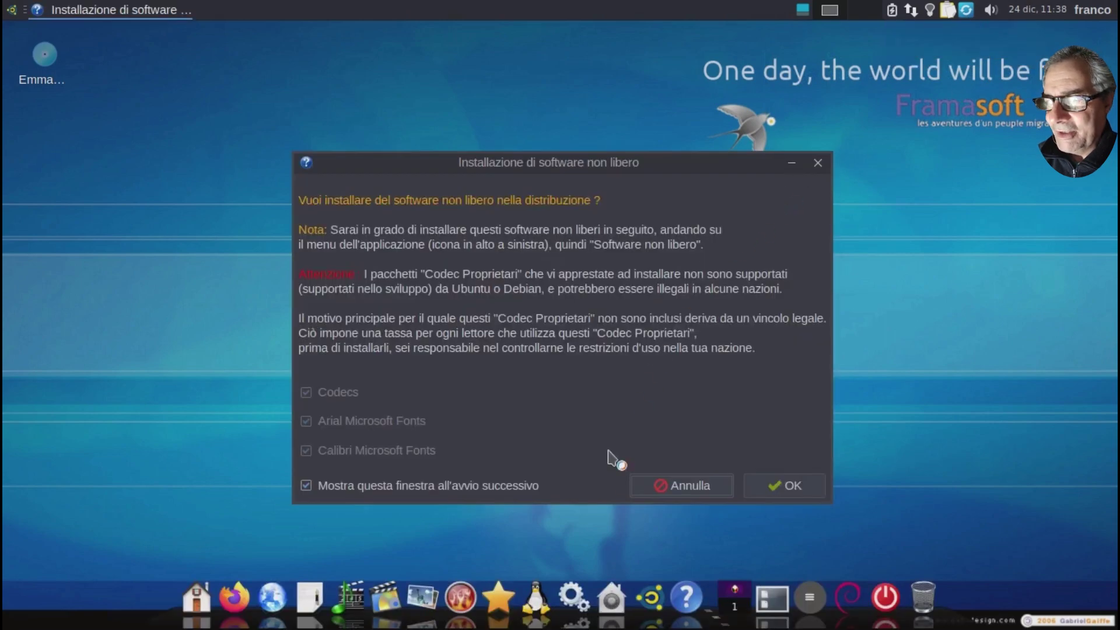
left_click(306, 485)
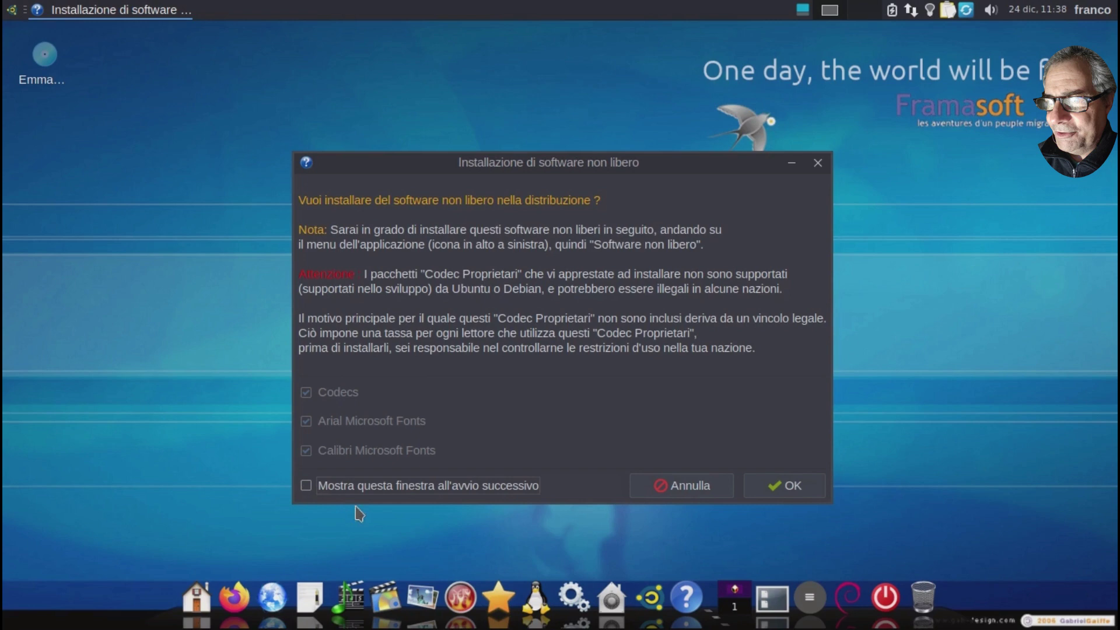
left_click(789, 497)
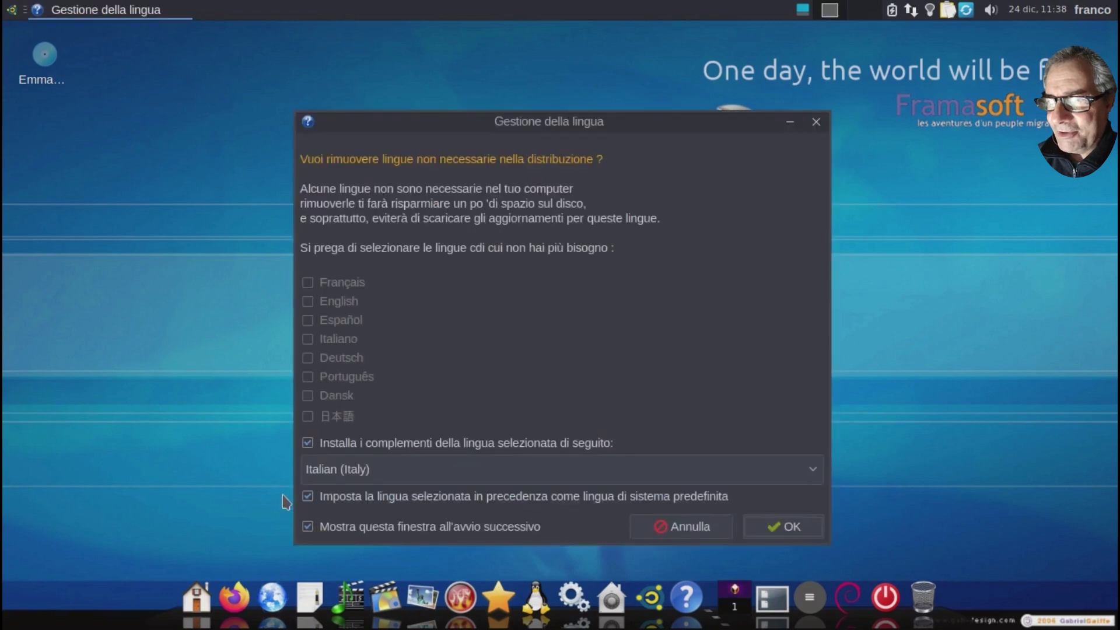
left_click(798, 531)
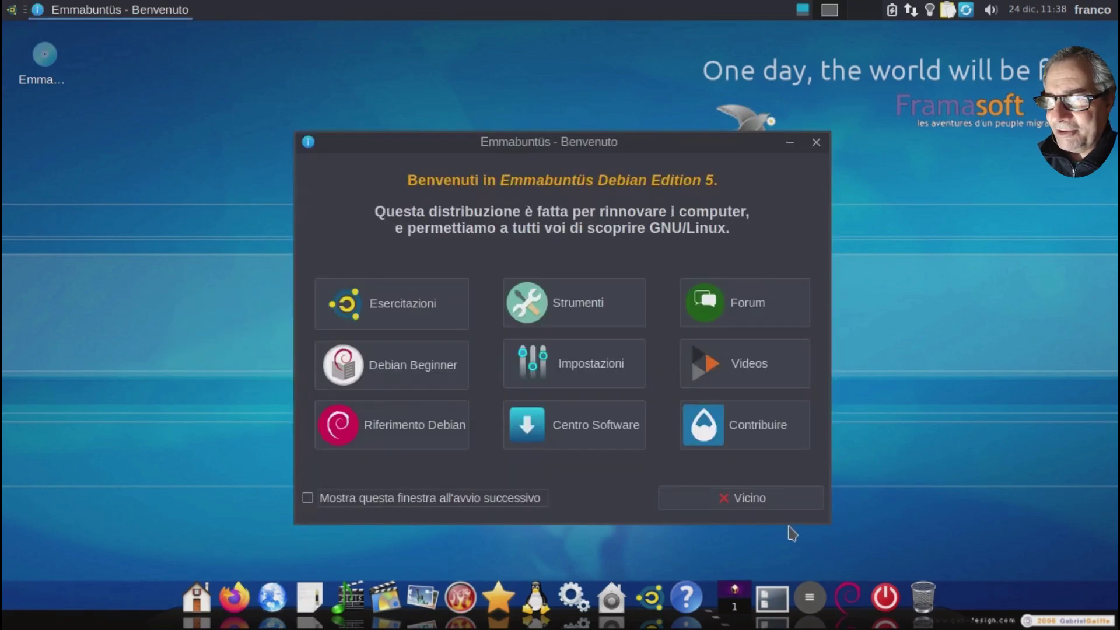
left_click(757, 504)
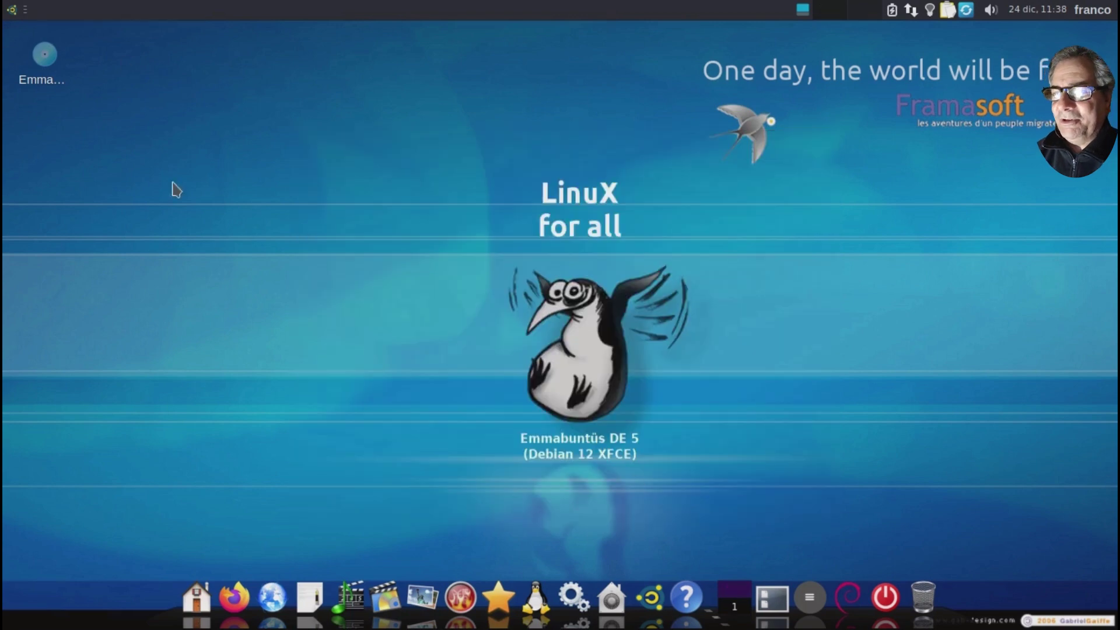
right_click(656, 12)
mouse_move(707, 144)
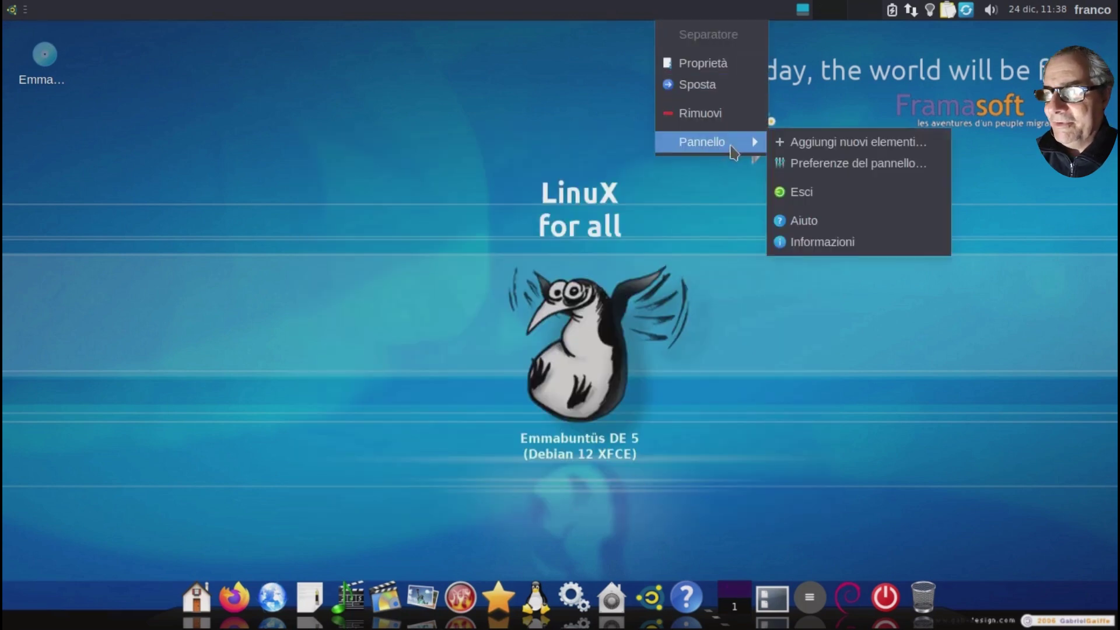
left_click(778, 146)
left_click_drag(150, 38, 584, 99)
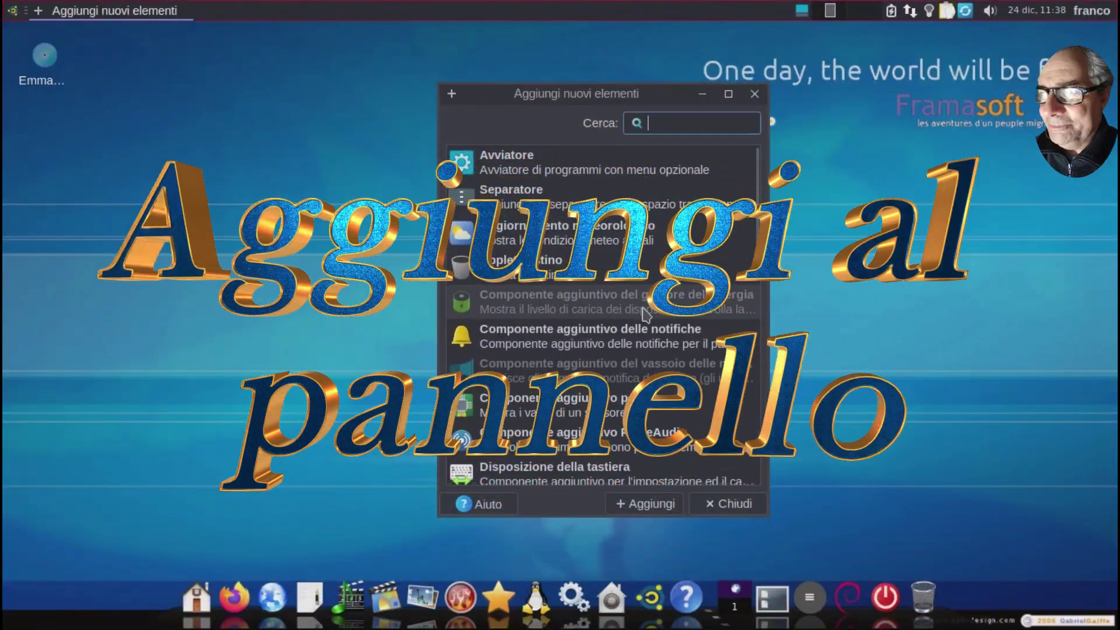
scroll(646, 320, "down", 3)
scroll(646, 322, "down", 5)
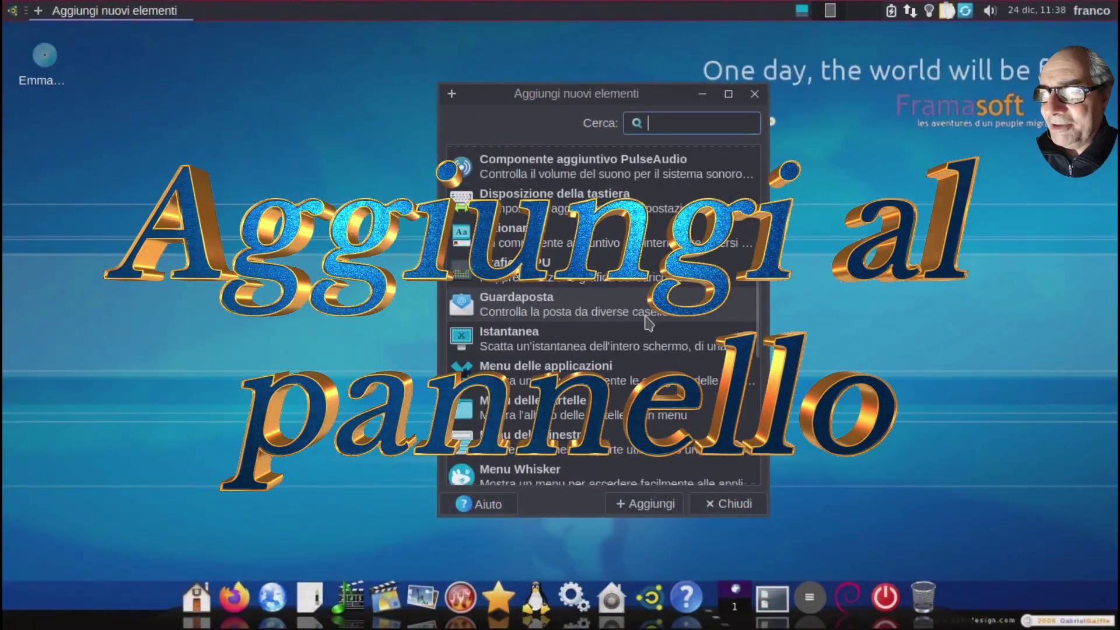
scroll(647, 322, "down", 1)
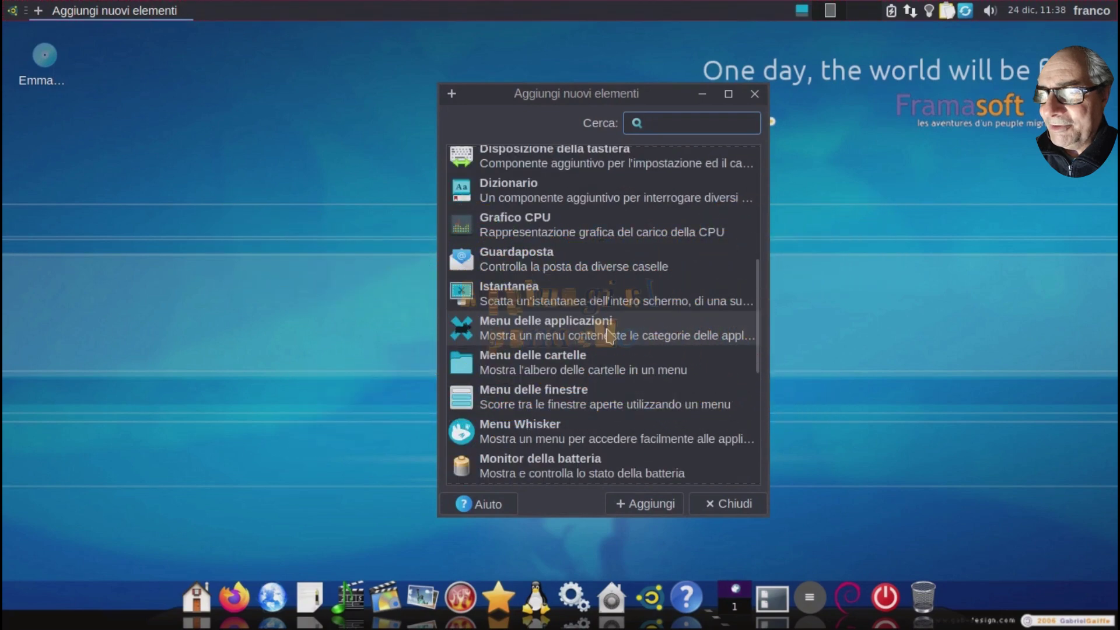
left_click(642, 328)
left_click(645, 505)
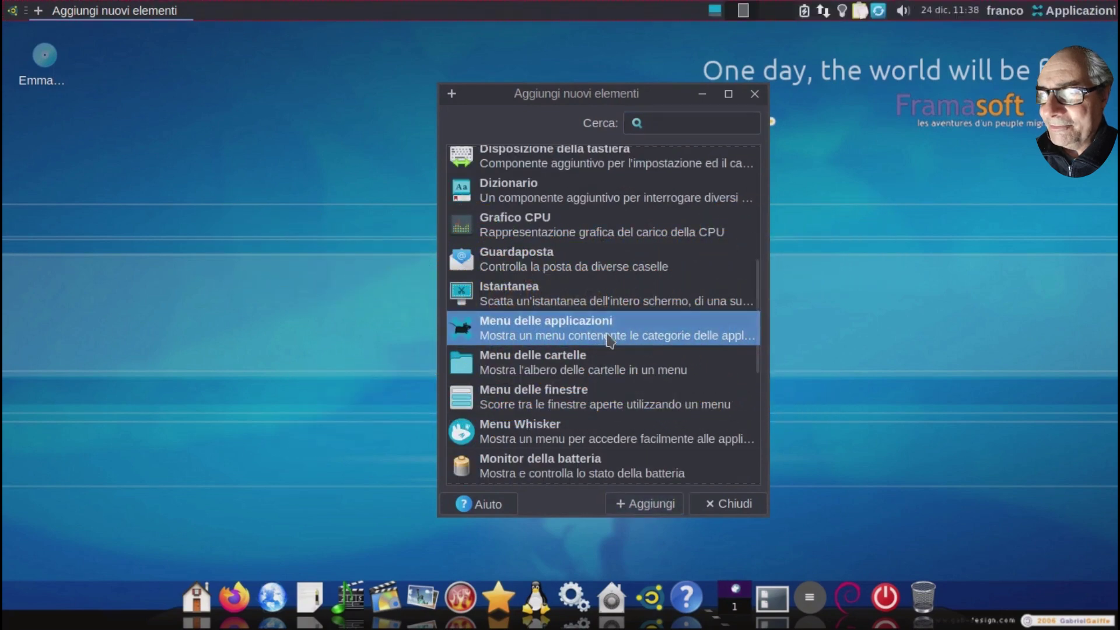
scroll(641, 337, "down", 4)
scroll(610, 340, "down", 5)
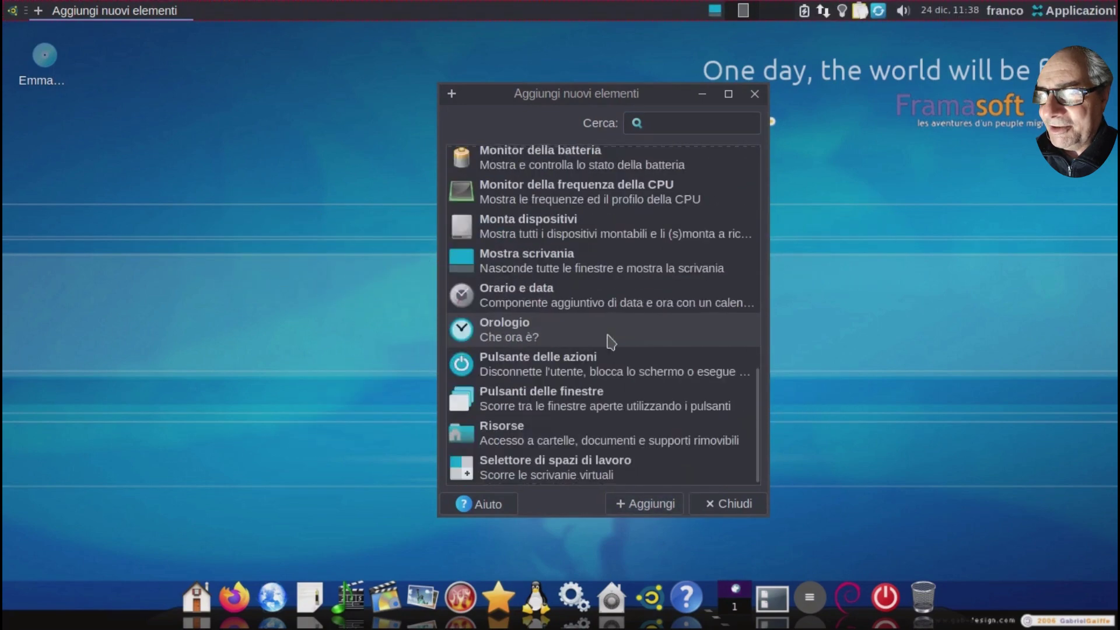
scroll(610, 340, "up", 10)
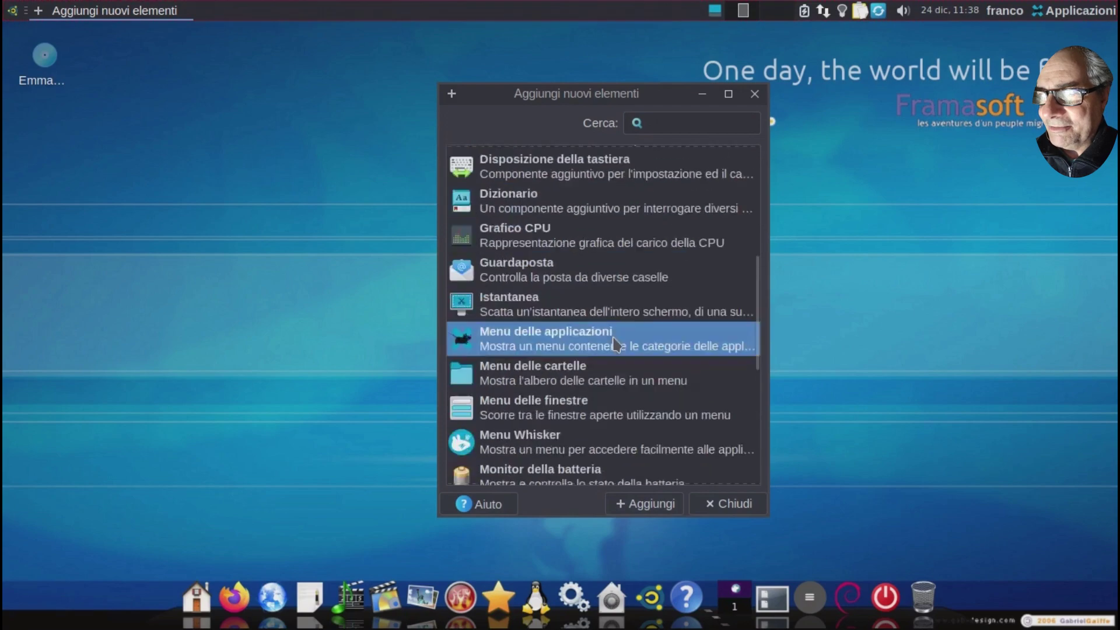
scroll(617, 344, "up", 4)
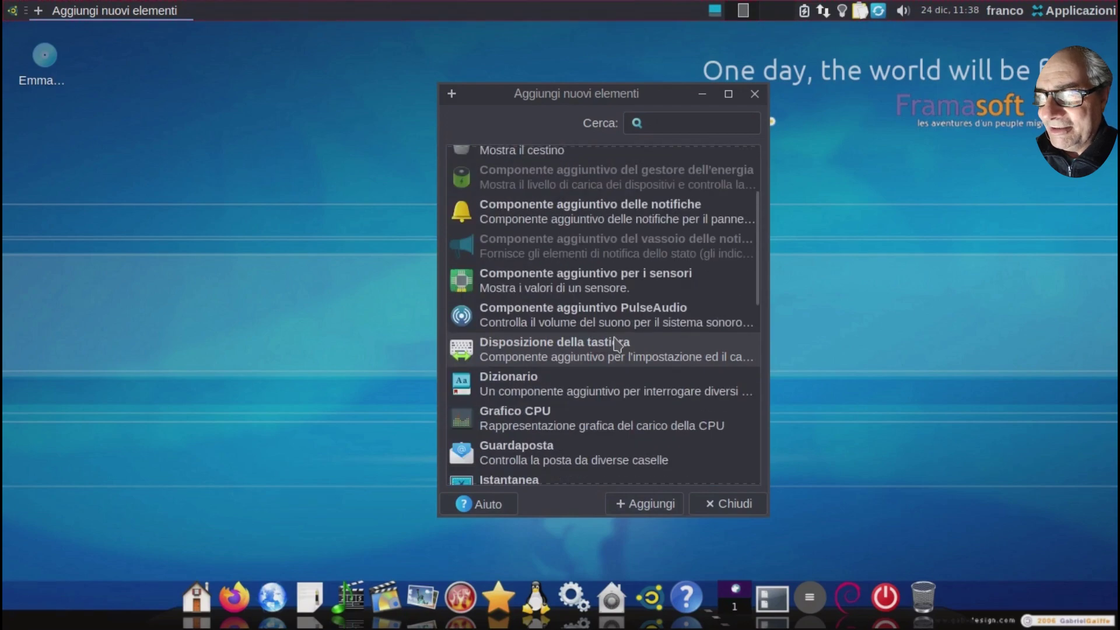
scroll(616, 344, "up", 4)
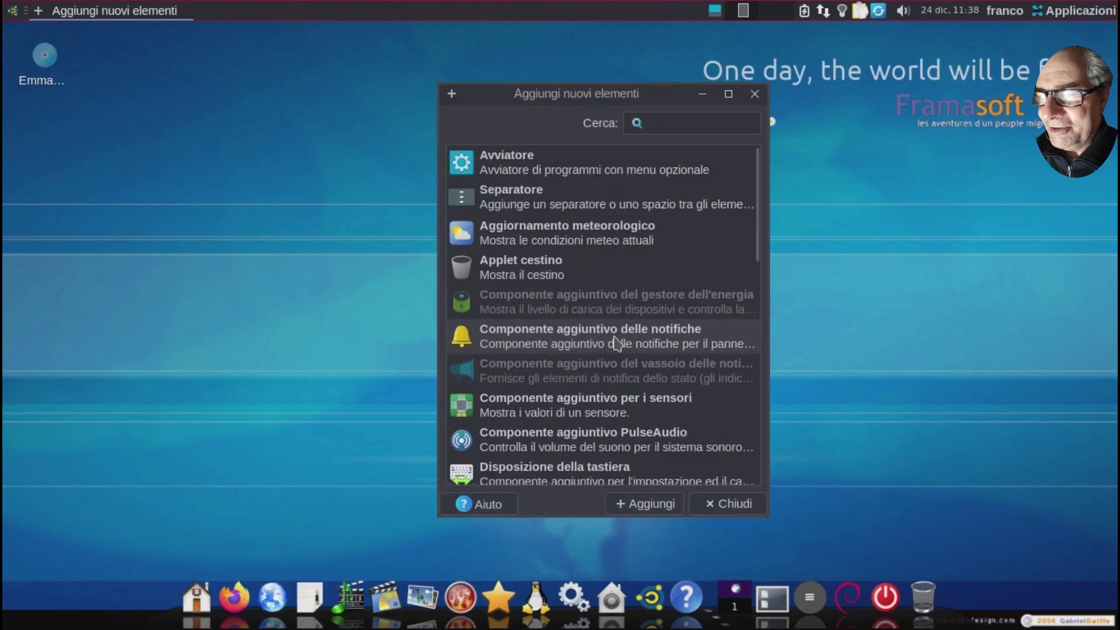
left_click(755, 95)
right_click(1080, 10)
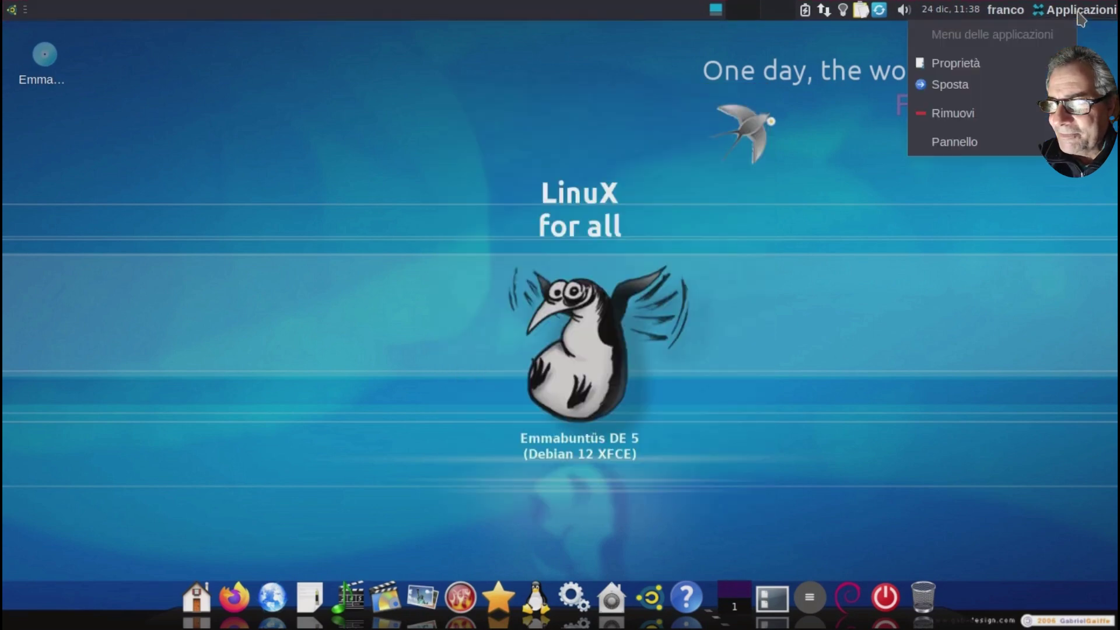
left_click(991, 85)
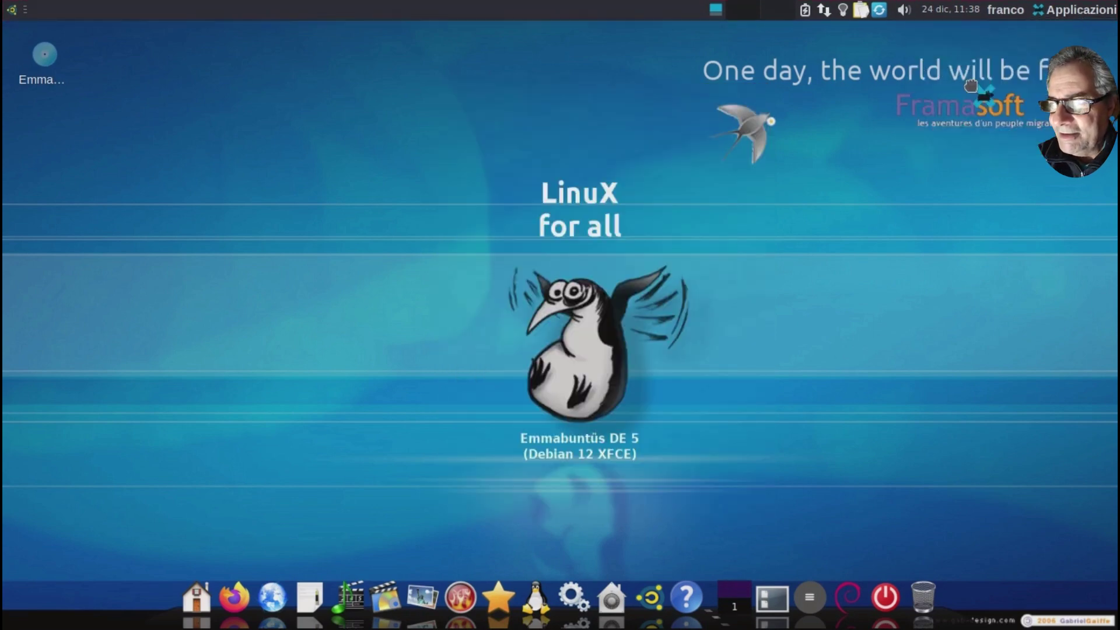
left_click(22, 20)
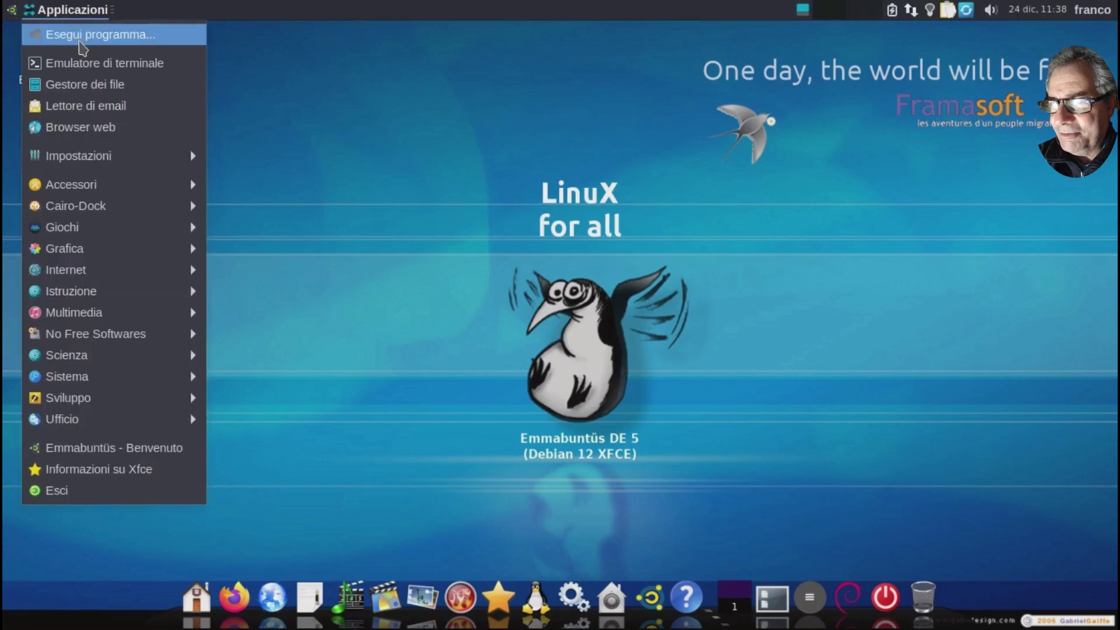
left_click(10, 15)
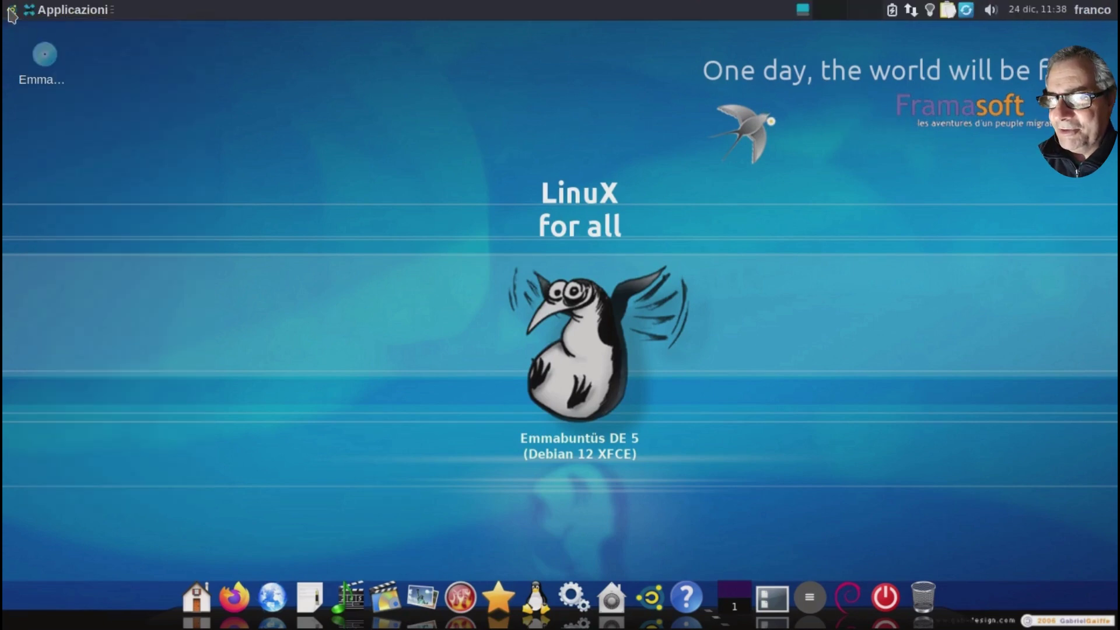
left_click(11, 16)
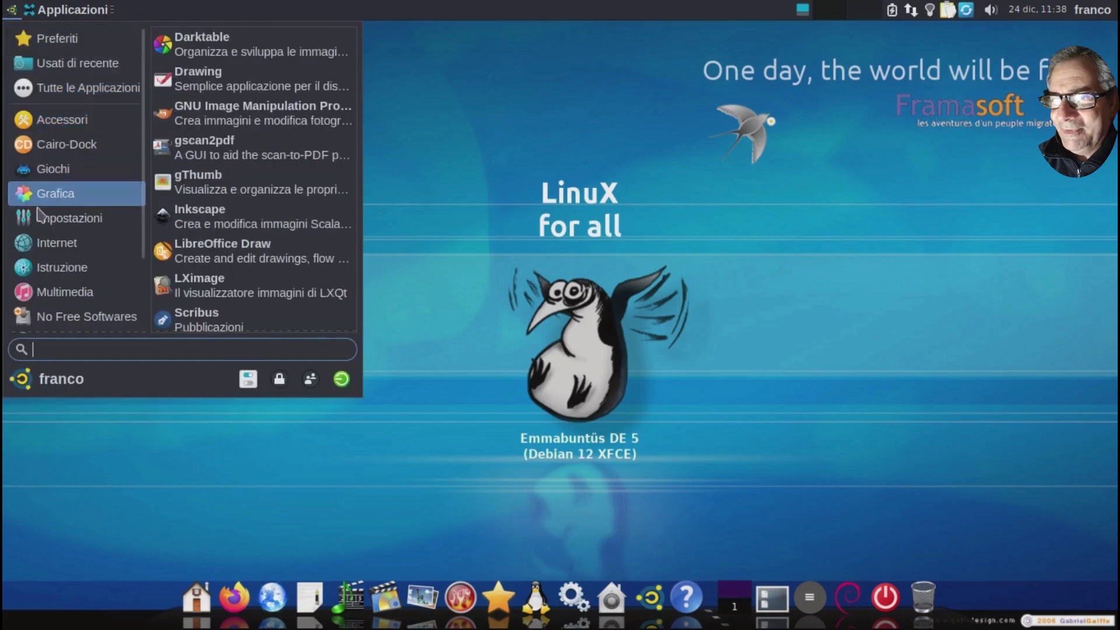
mouse_move(40, 247)
mouse_move(41, 87)
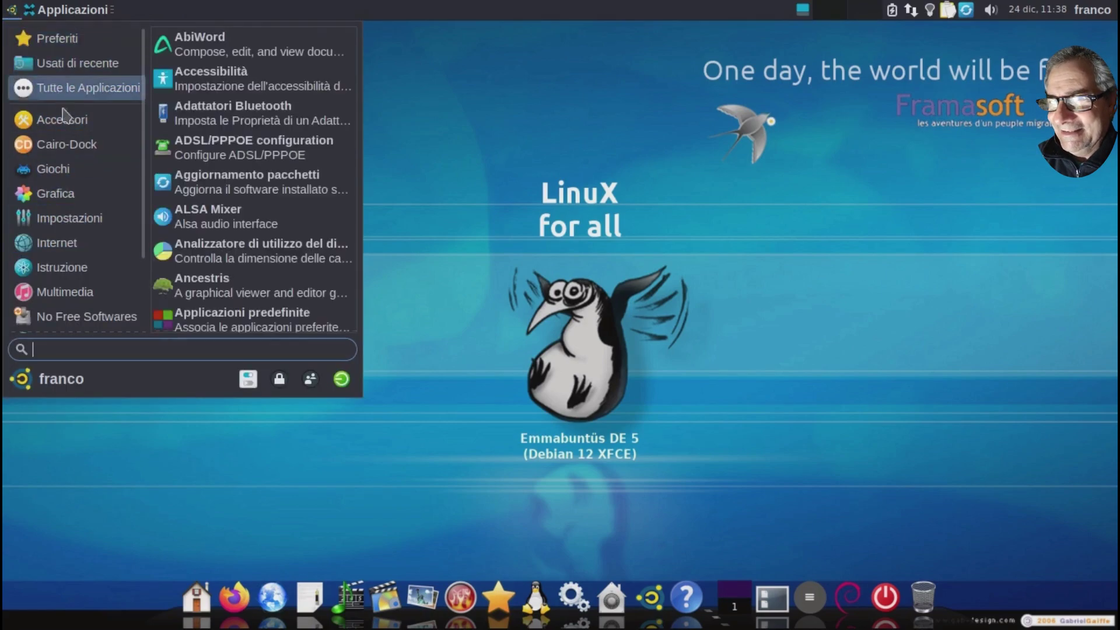
left_click(402, 428)
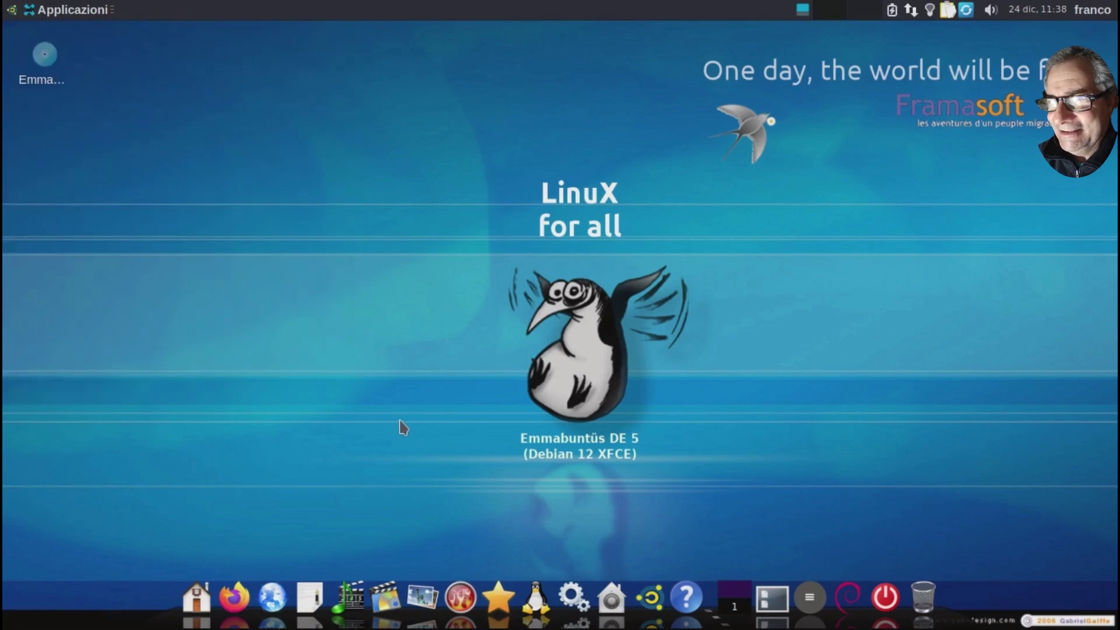
left_click(13, 12)
left_click(243, 377)
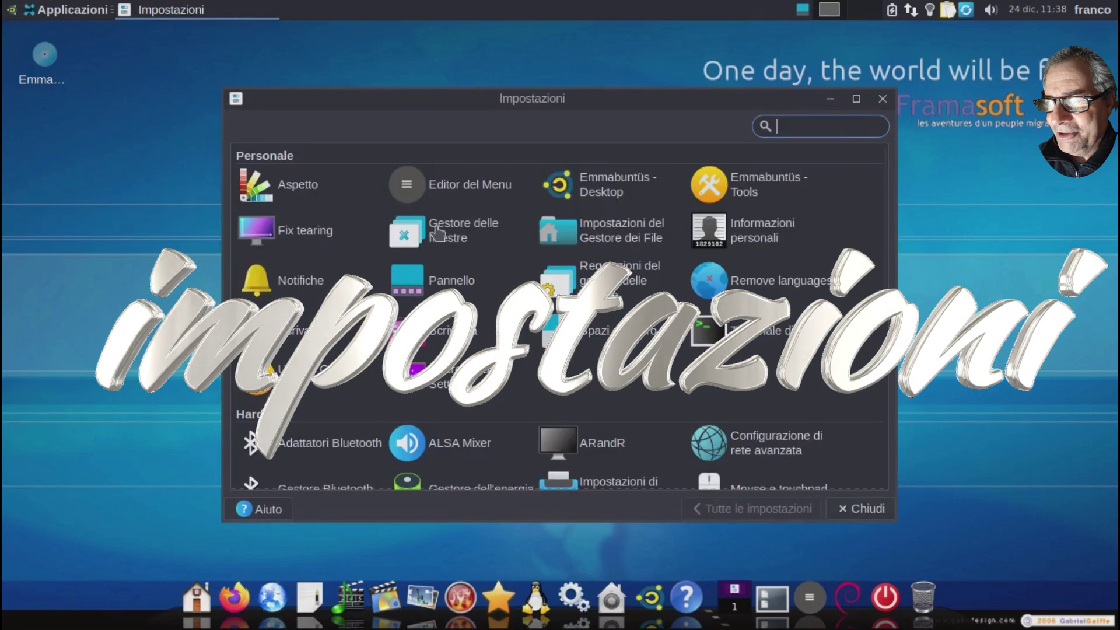
left_click(856, 98)
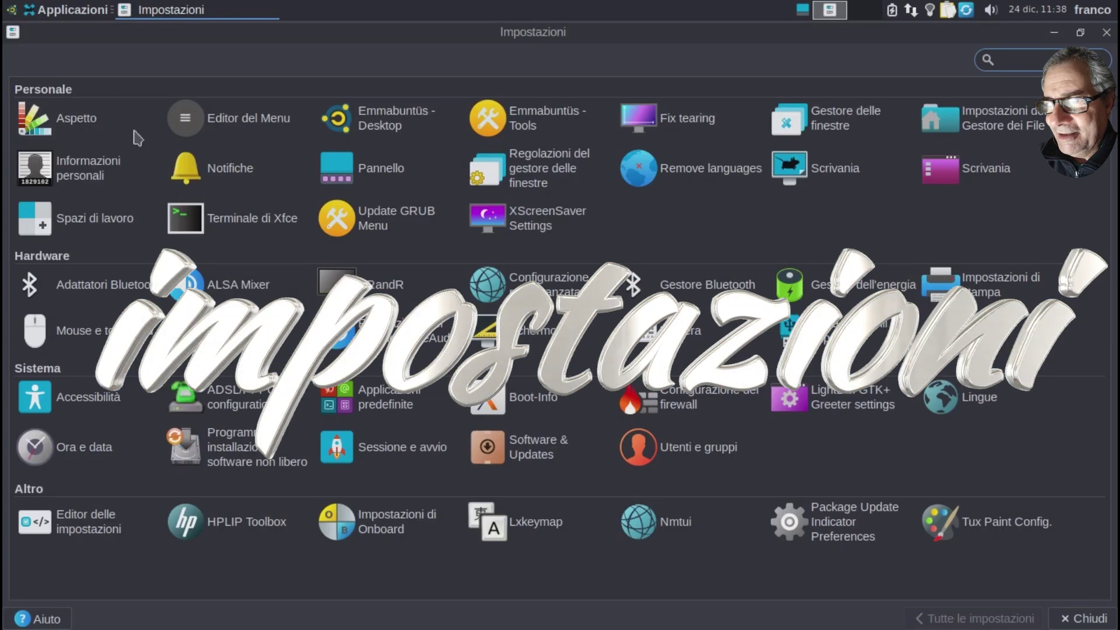
left_click(82, 117)
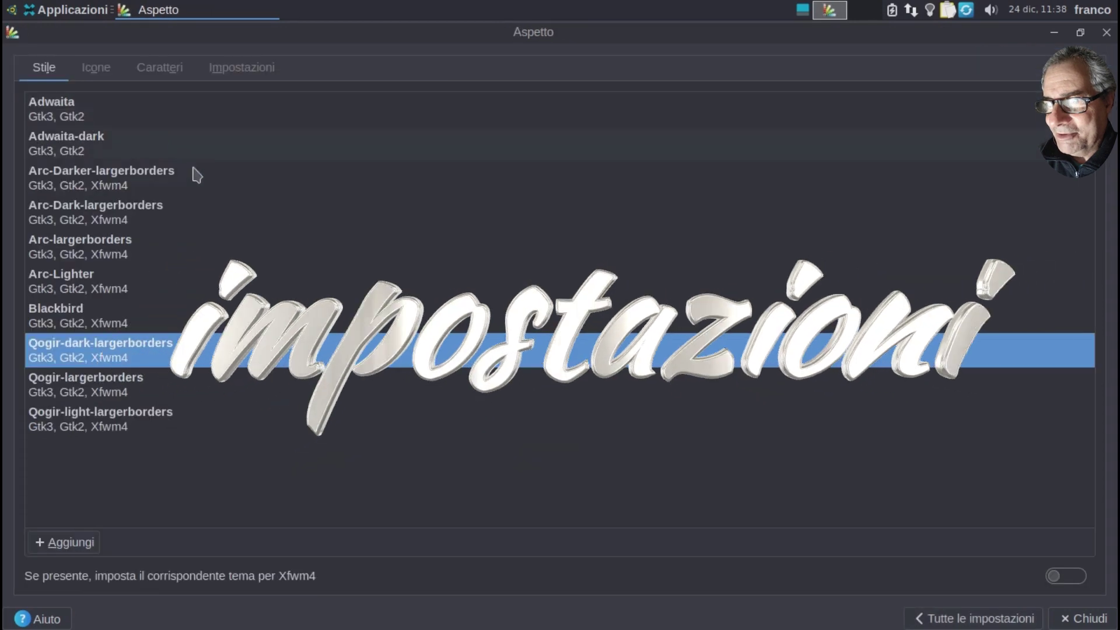
left_click(92, 72)
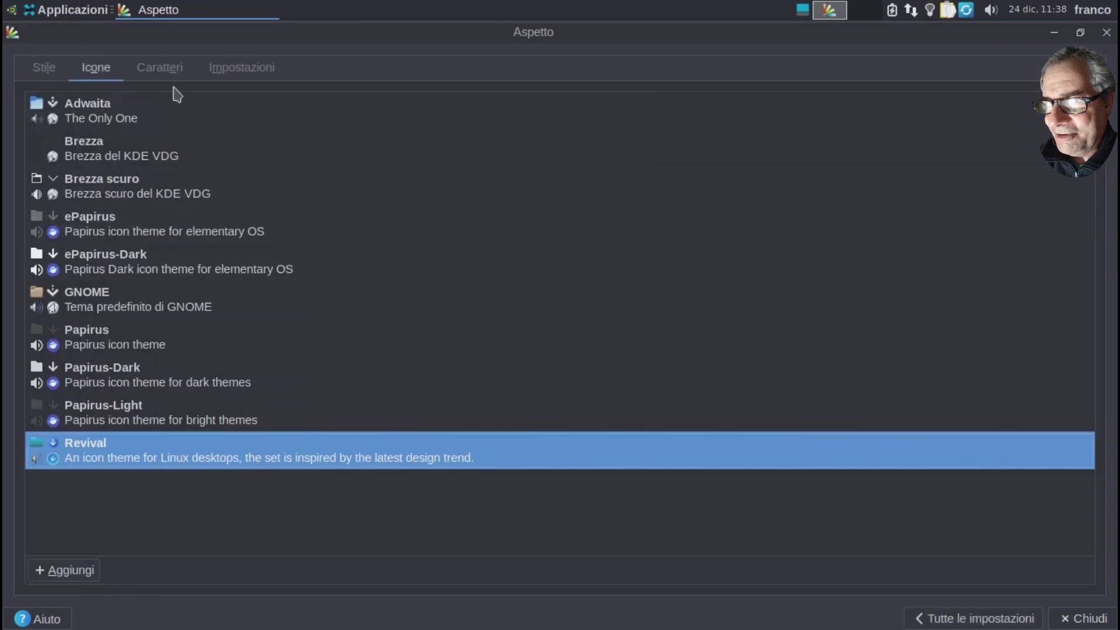
left_click(163, 69)
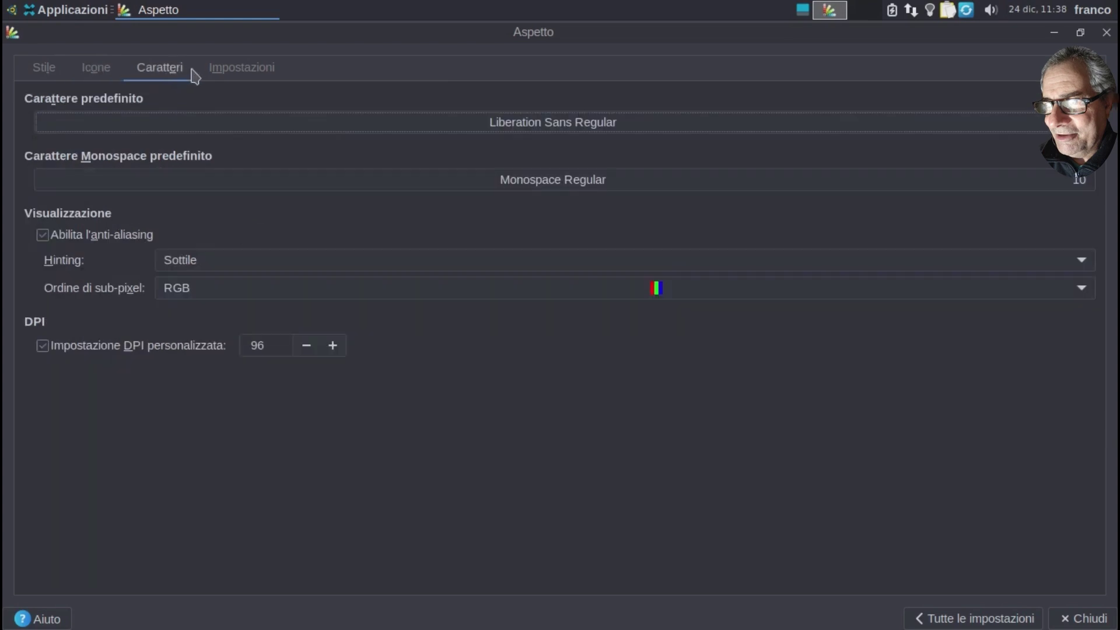
left_click(251, 73)
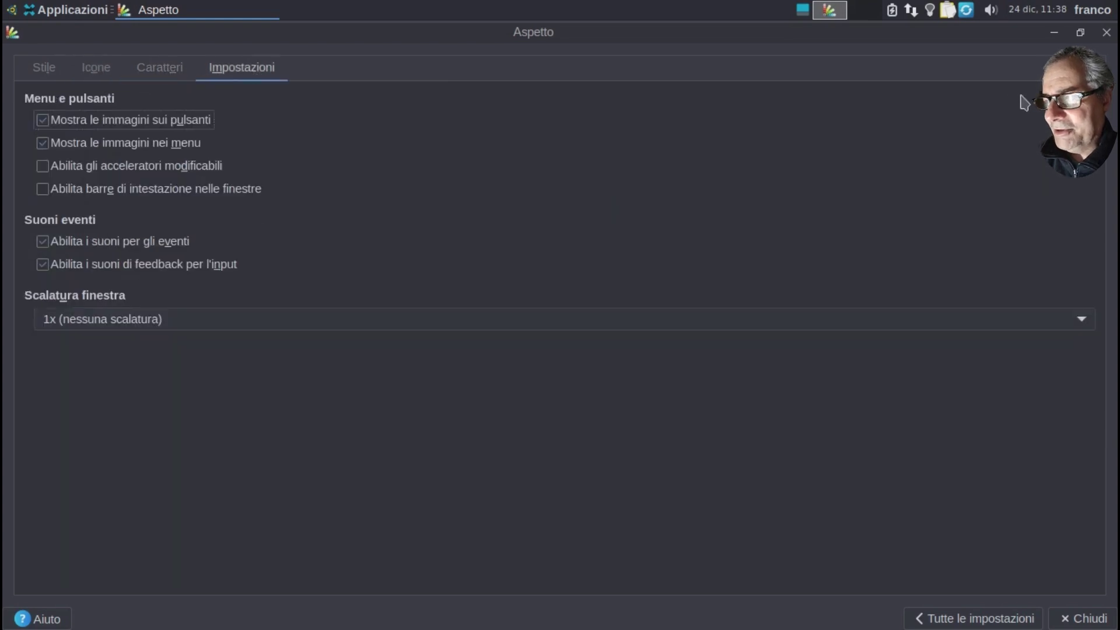
left_click(996, 614)
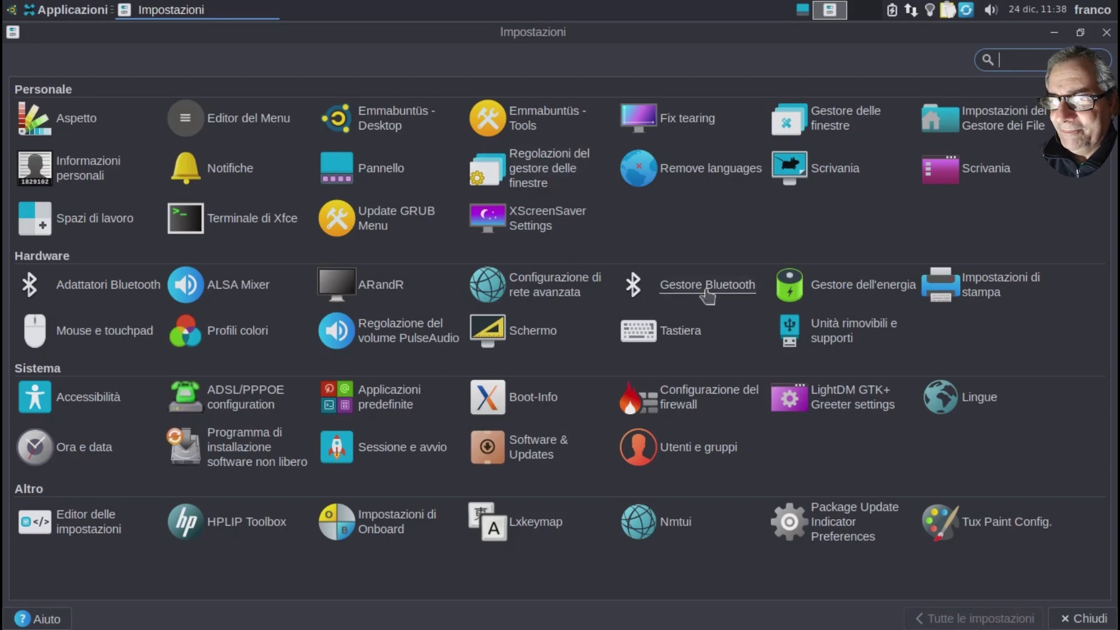
left_click(1080, 33)
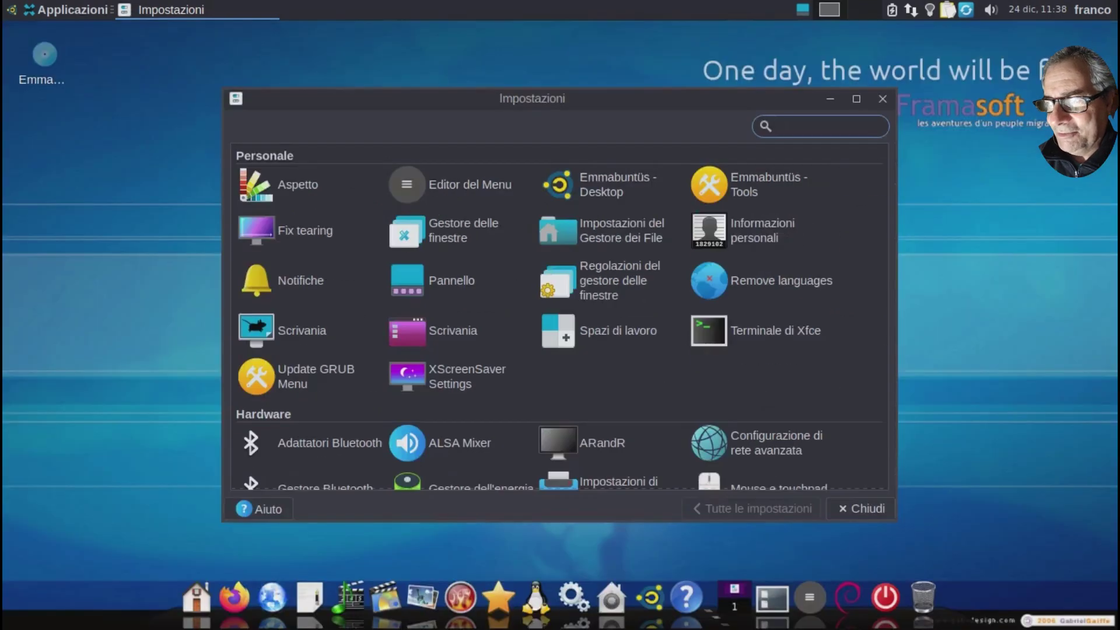
left_click(875, 513)
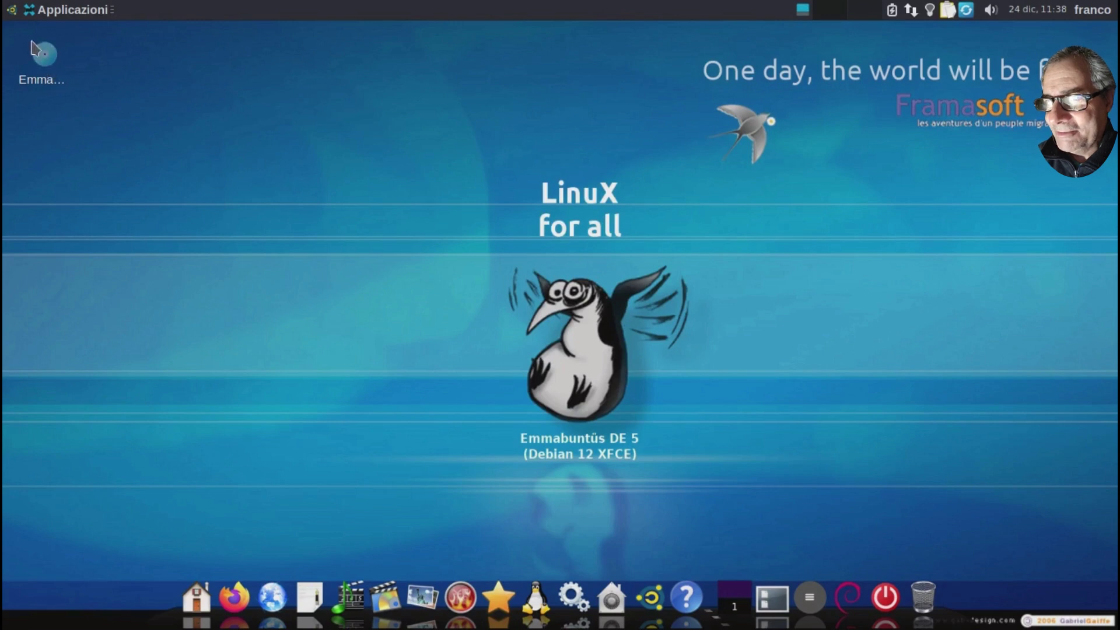
left_click(63, 11)
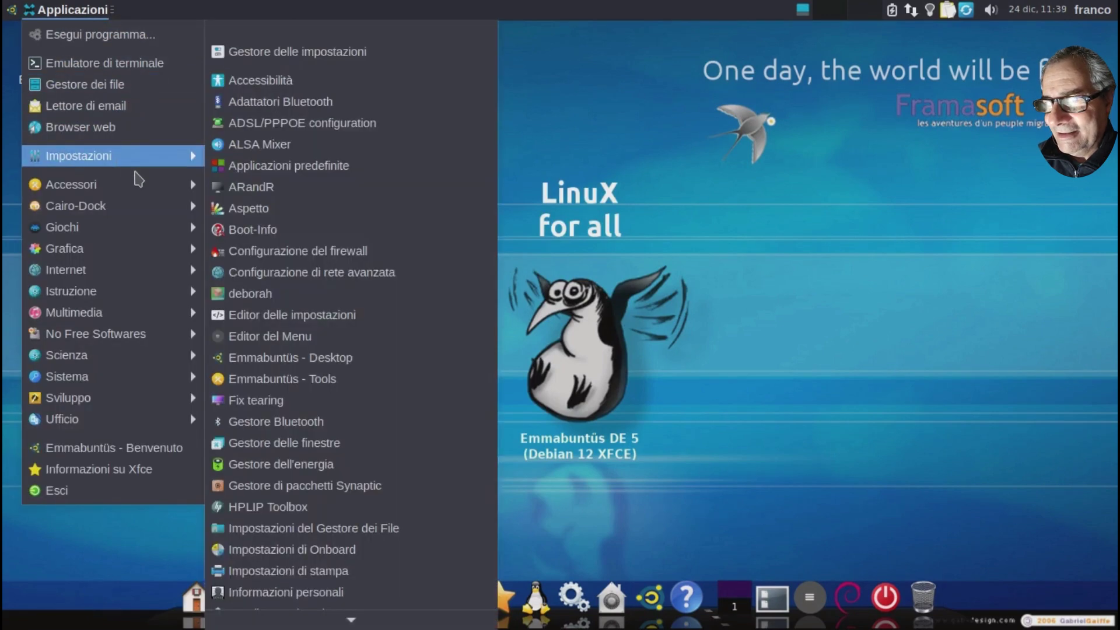
mouse_move(153, 161)
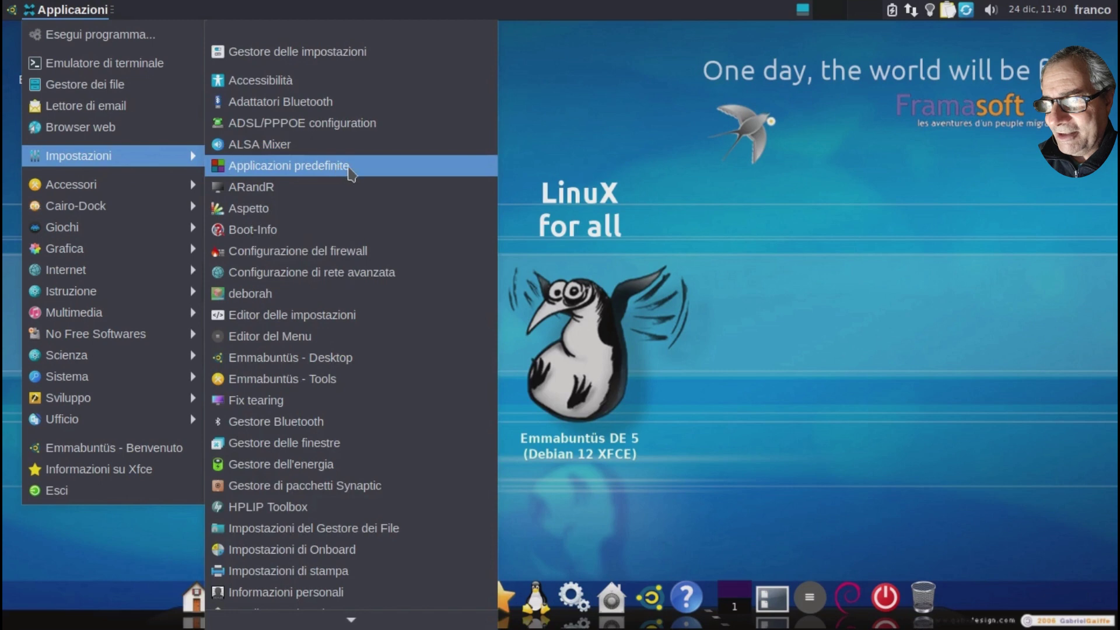
scroll(344, 172, "down", 5)
scroll(351, 175, "down", 7)
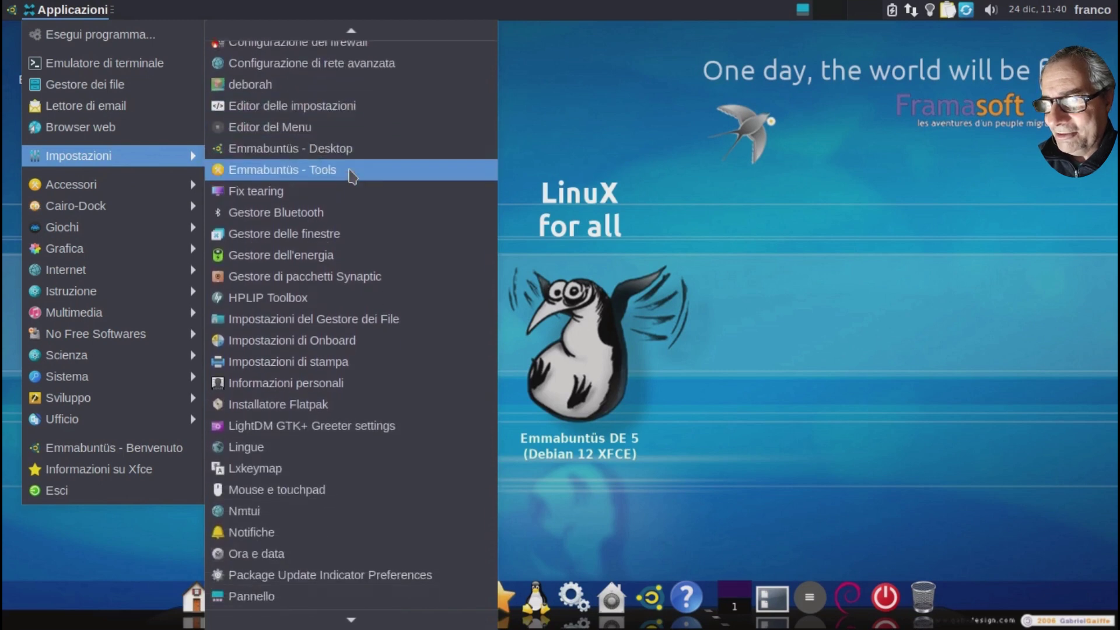
scroll(350, 173, "down", 10)
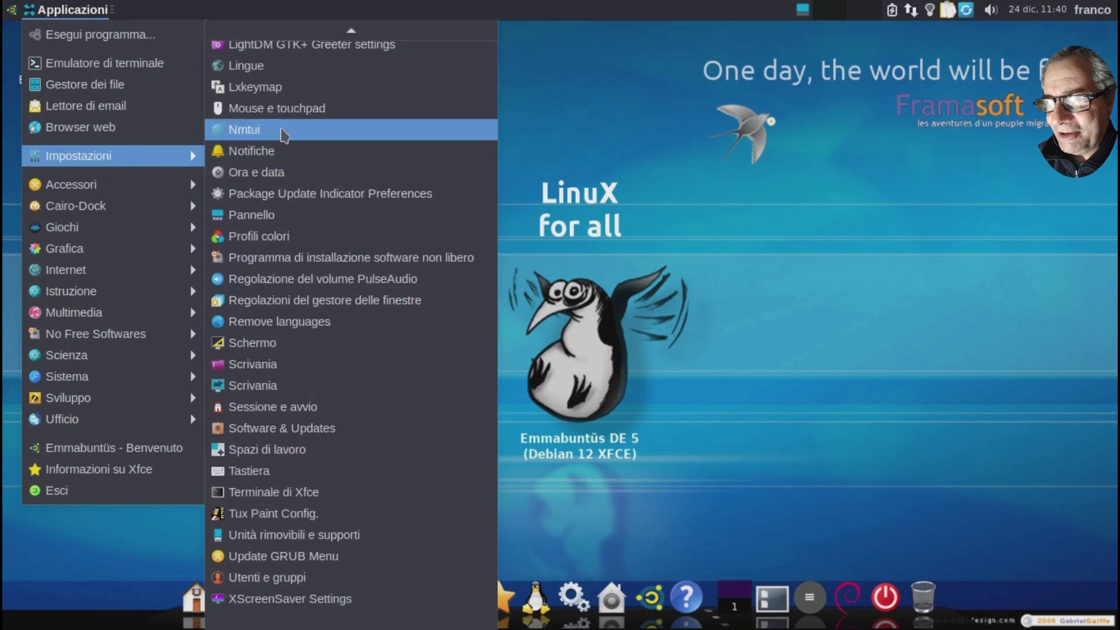
mouse_move(157, 185)
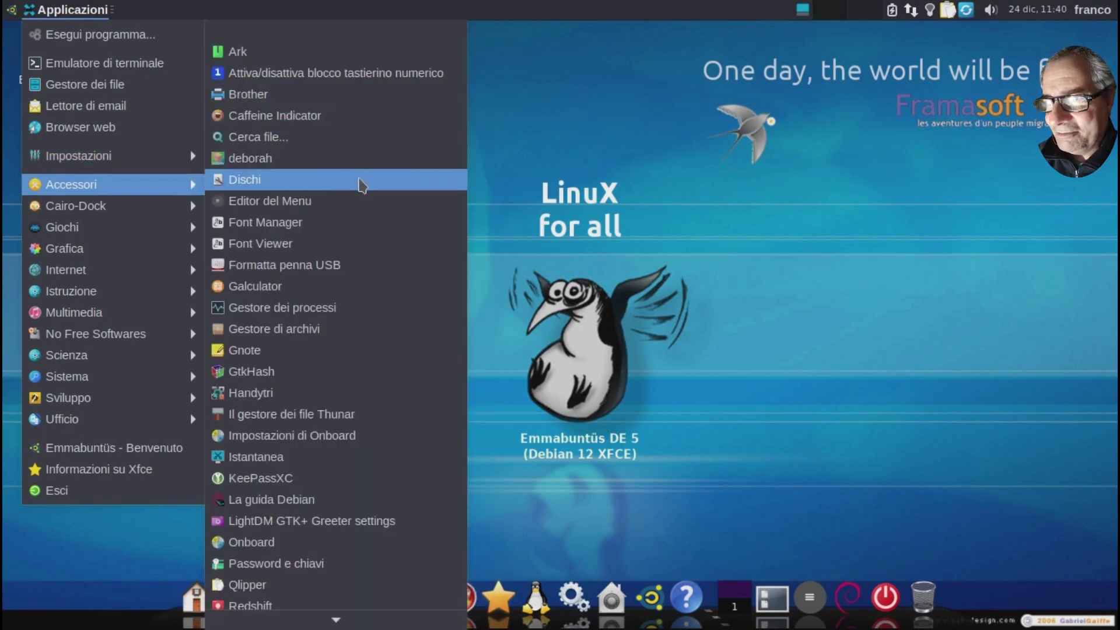
left_click(324, 309)
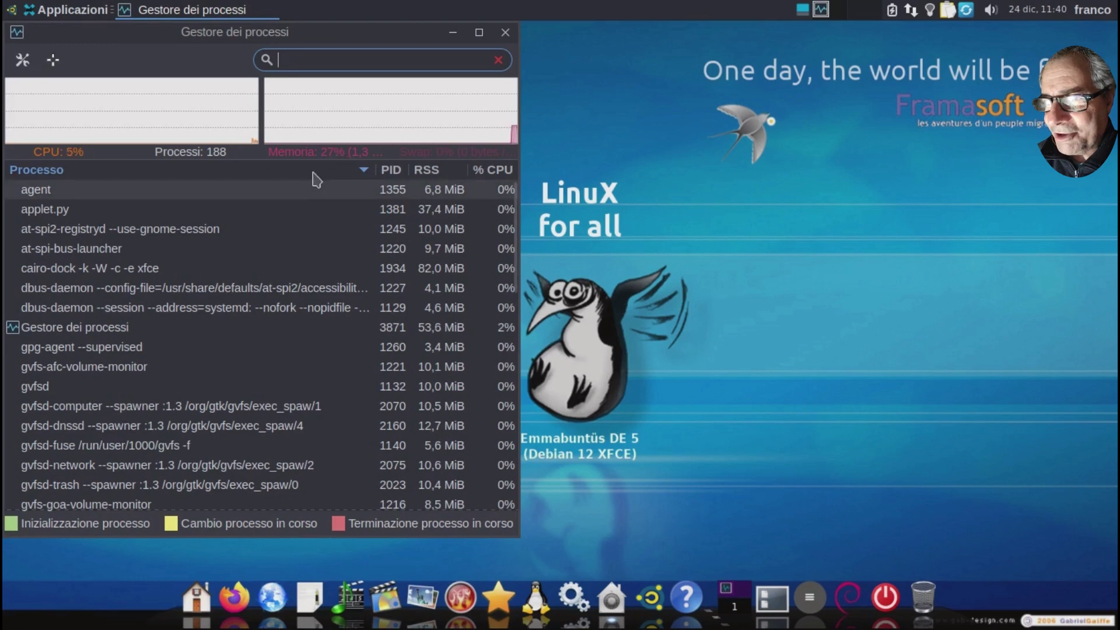
left_click(505, 32)
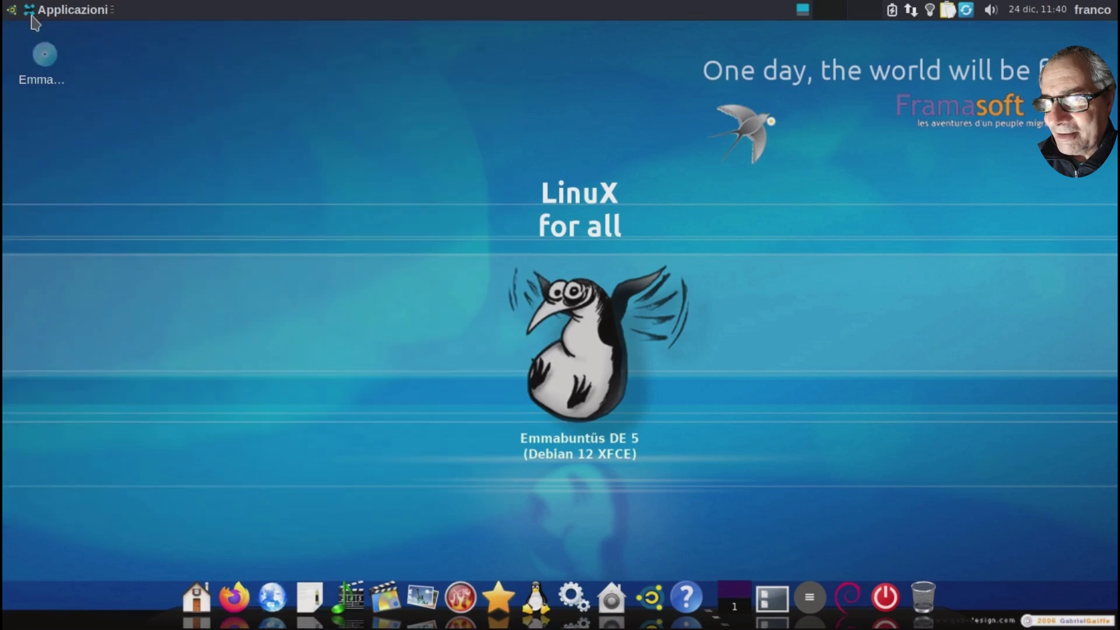
Launch Istantanea from Applicazioni > Accessori to capture the whole screen.
left_click(34, 12)
mouse_move(146, 184)
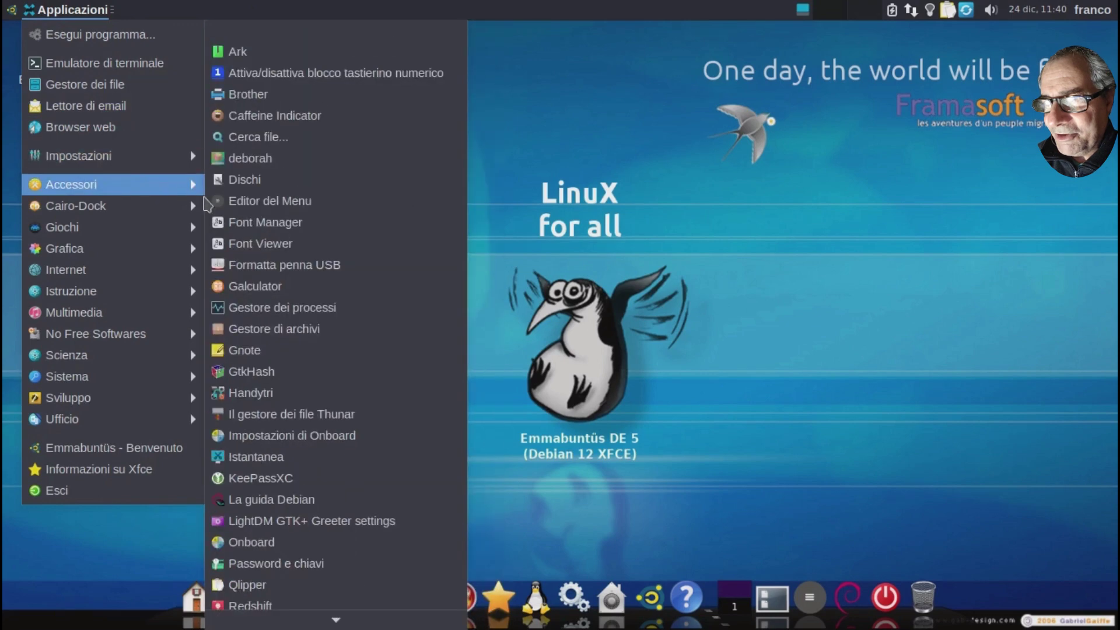
scroll(267, 330, "down", 1)
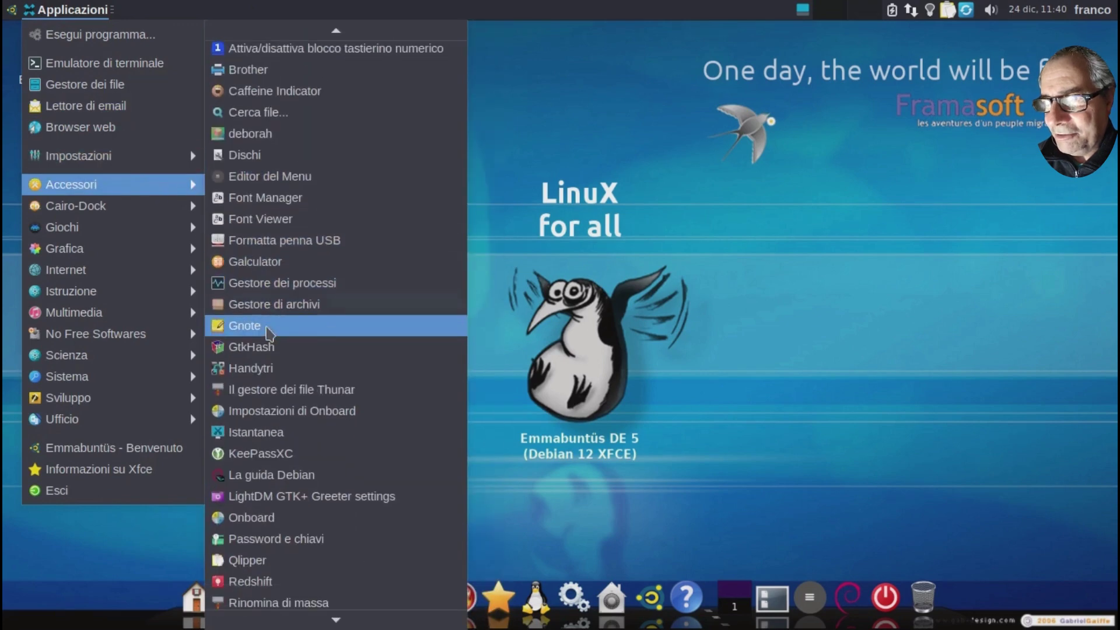
left_click(258, 443)
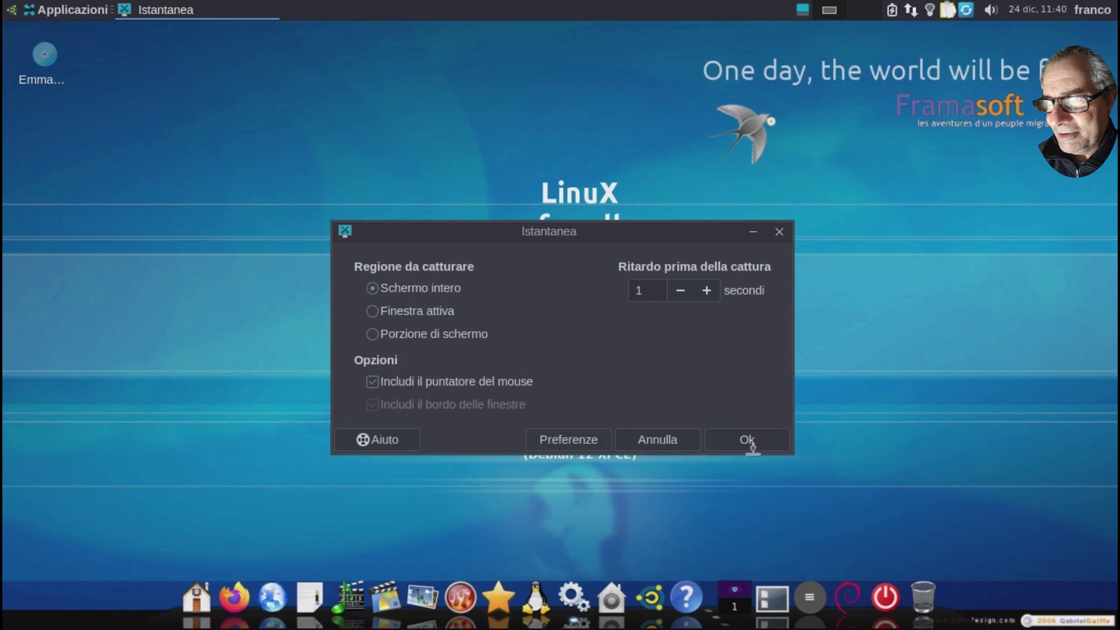
Close Istantanea, launch GNU Image Manipulation Program from Applicazioni > Grafica, then close GIMP.
left_click(779, 232)
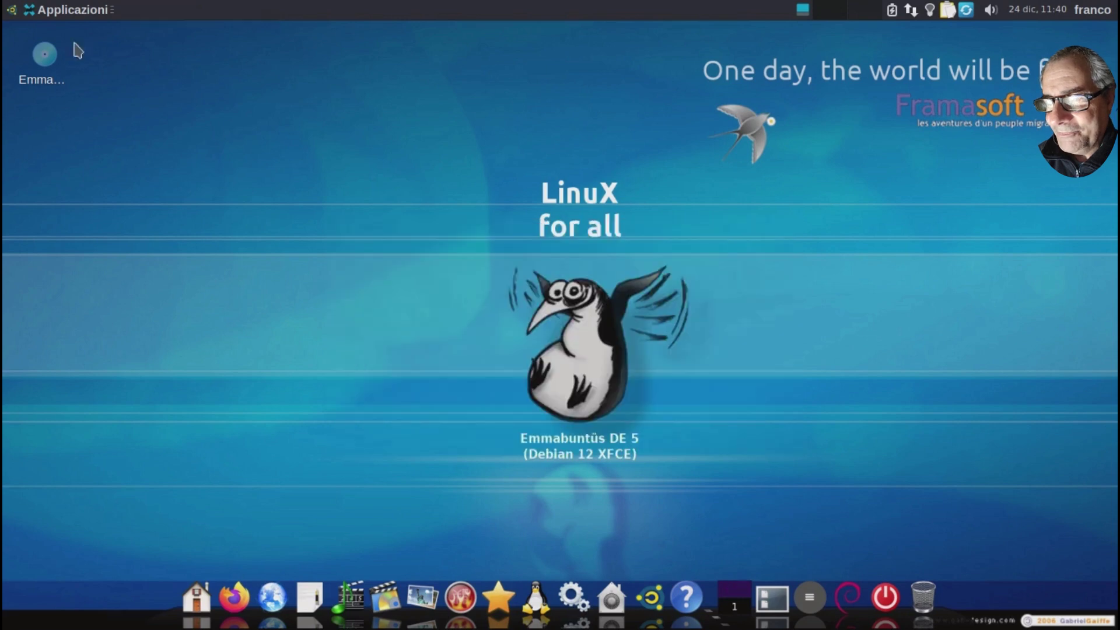
left_click(79, 10)
mouse_move(143, 193)
scroll(245, 268, "down", 2)
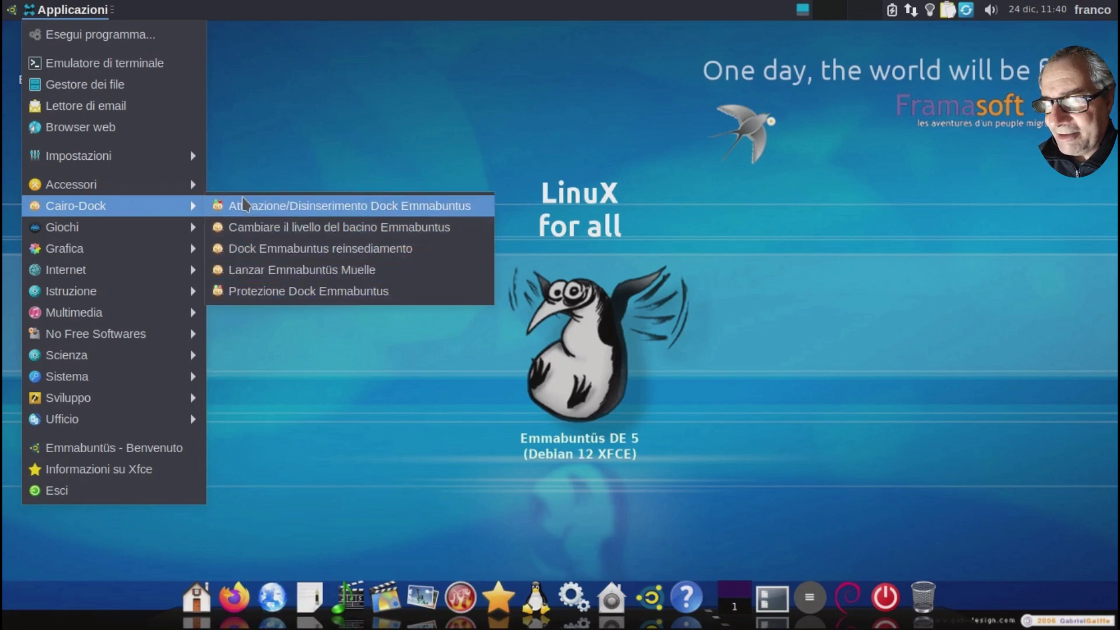
mouse_move(161, 230)
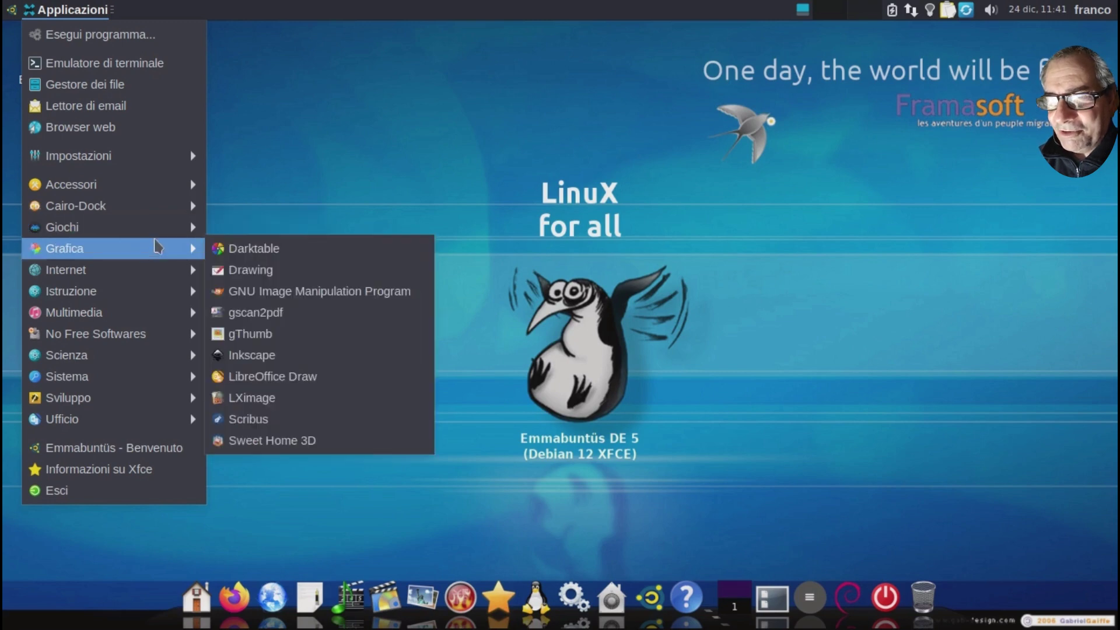
left_click(274, 292)
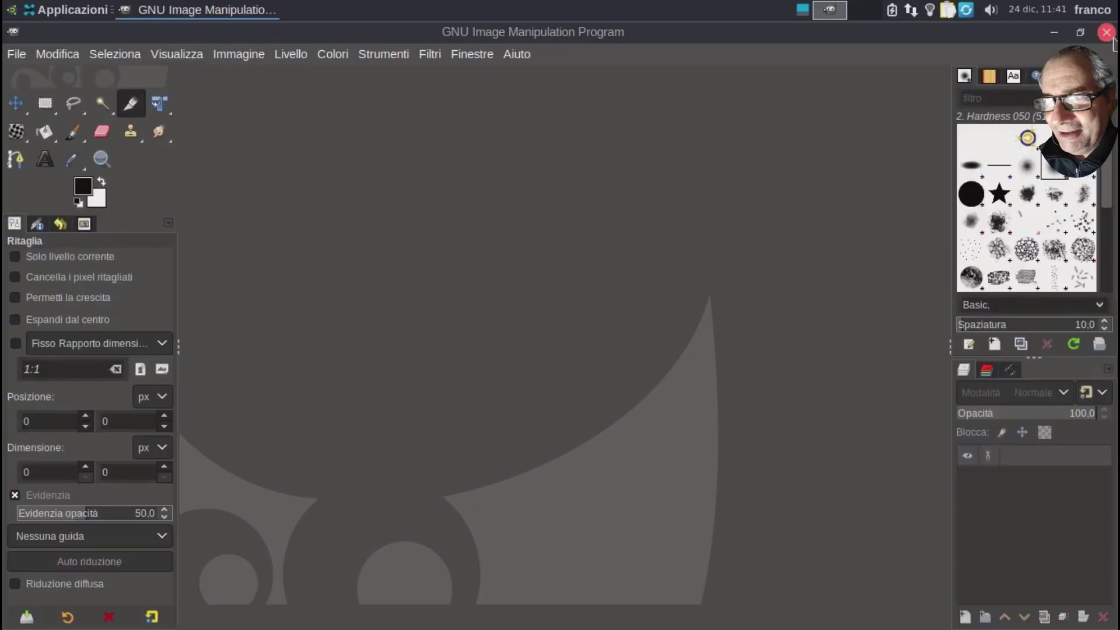
left_click(1108, 35)
Launch Inkscape from the applications menu and get past its quick-setup welcome page.
left_click(28, 12)
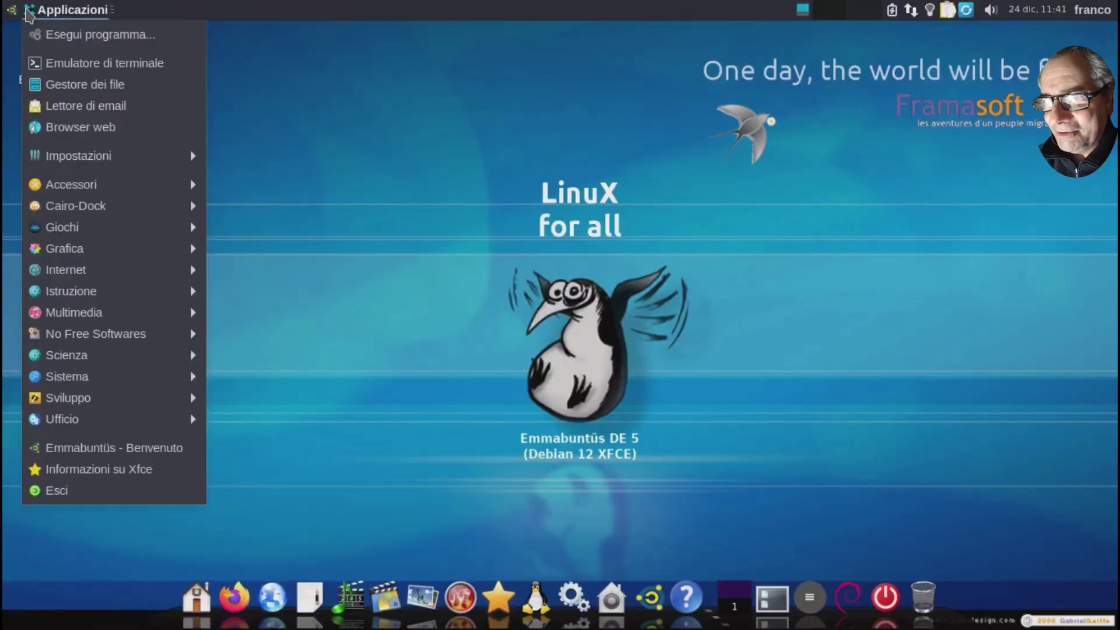
mouse_move(194, 257)
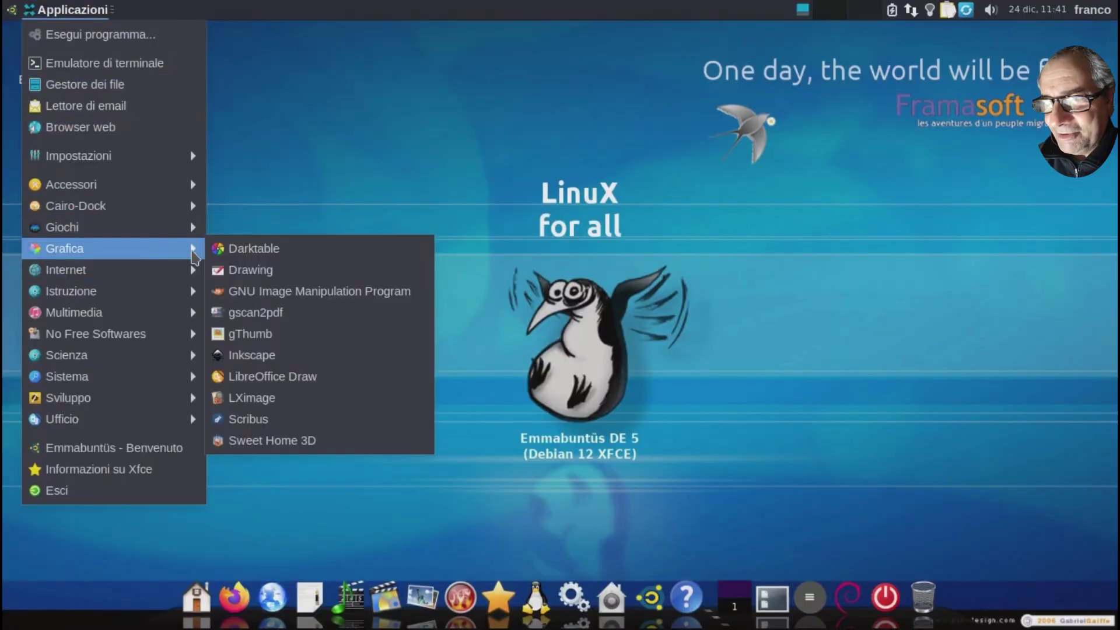
left_click(244, 357)
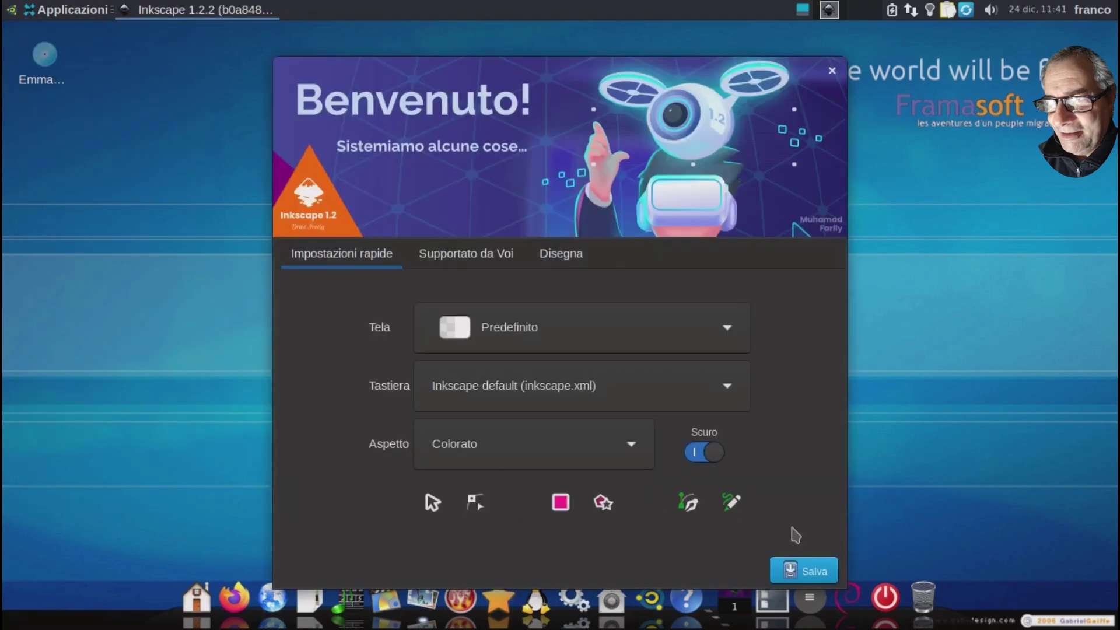
left_click(802, 565)
left_click(807, 569)
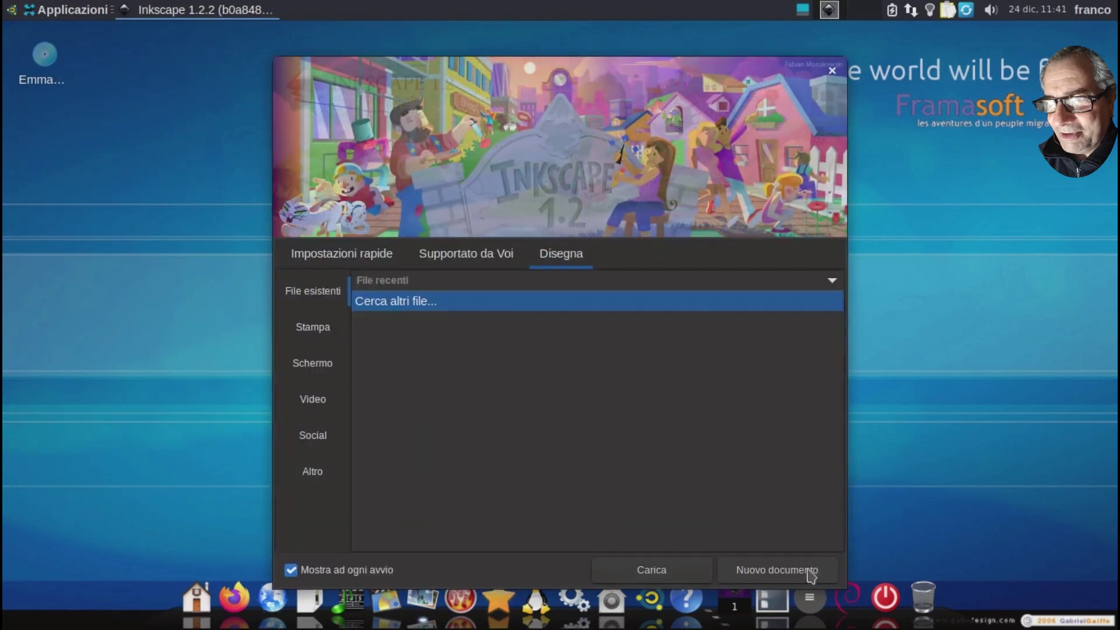
Browse the Documenti folder without opening anything, then start a blank new document.
left_click(657, 571)
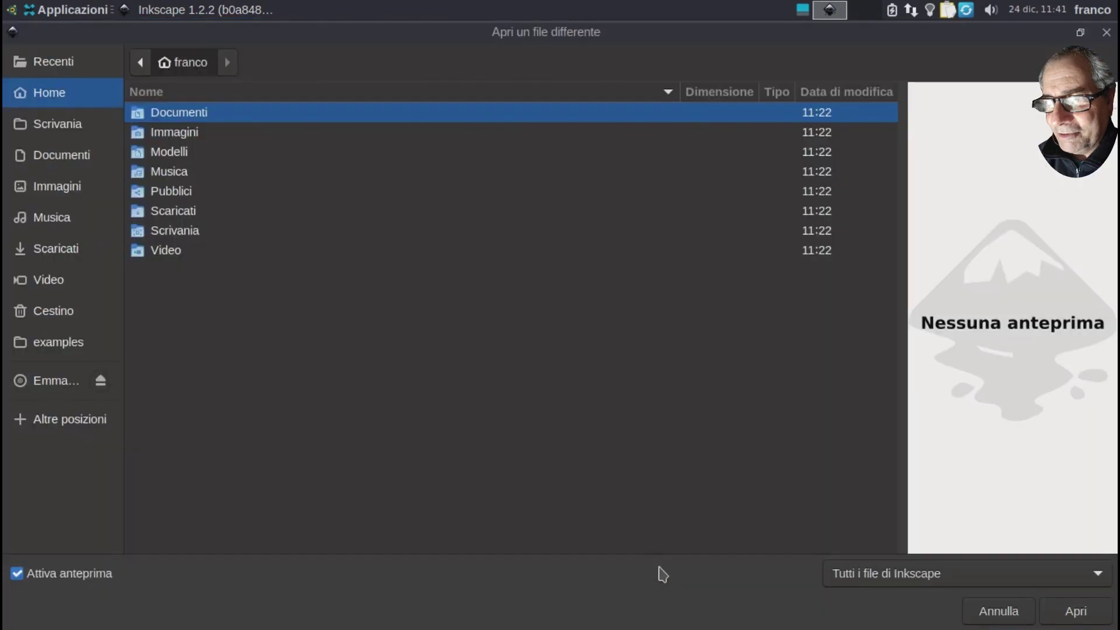
left_click(1061, 604)
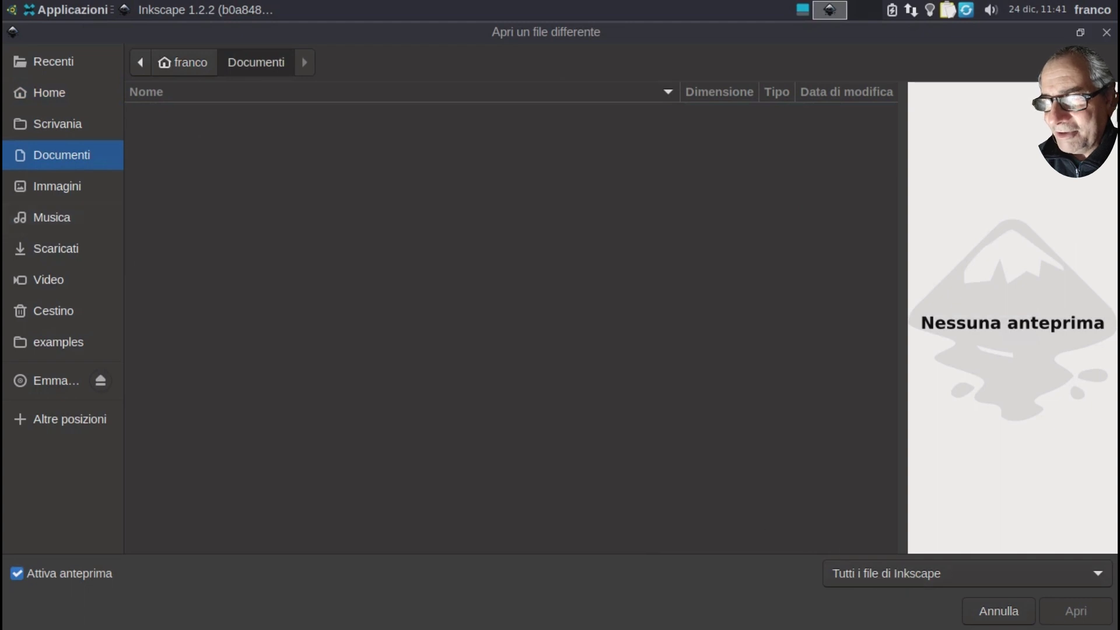
left_click(1106, 32)
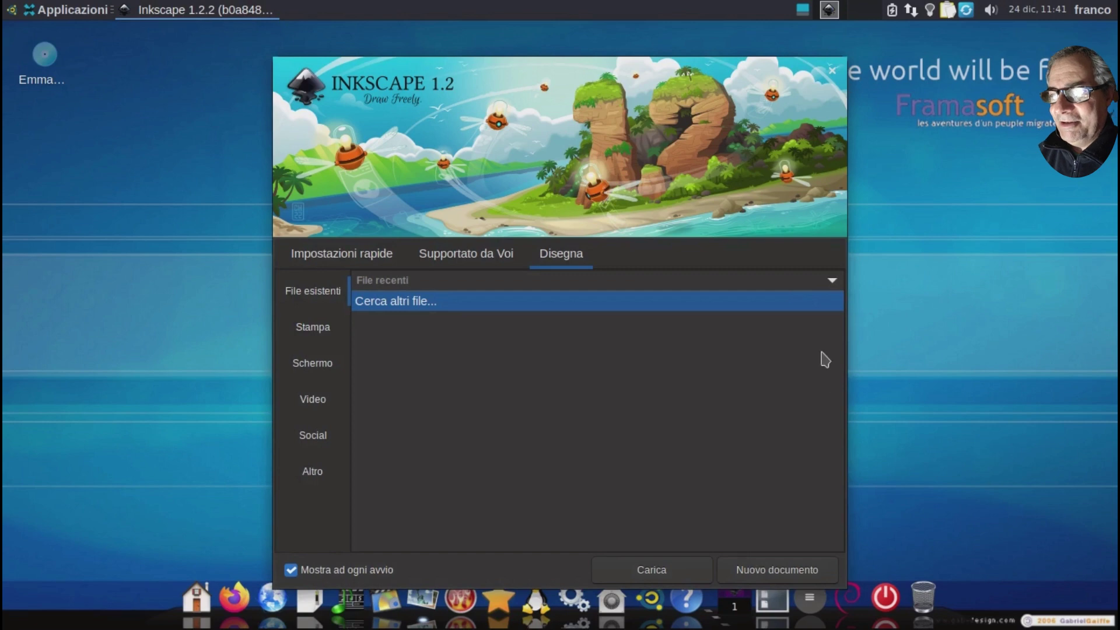
left_click(832, 70)
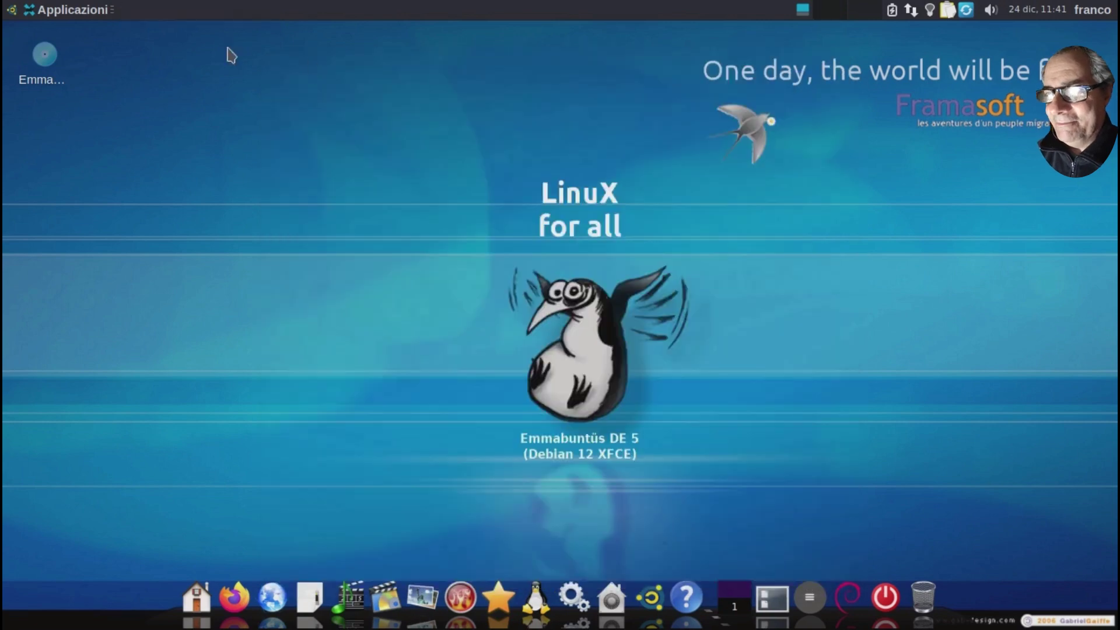
Maximize the Inkscape window and then close Inkscape.
left_click(67, 9)
mouse_move(425, 10)
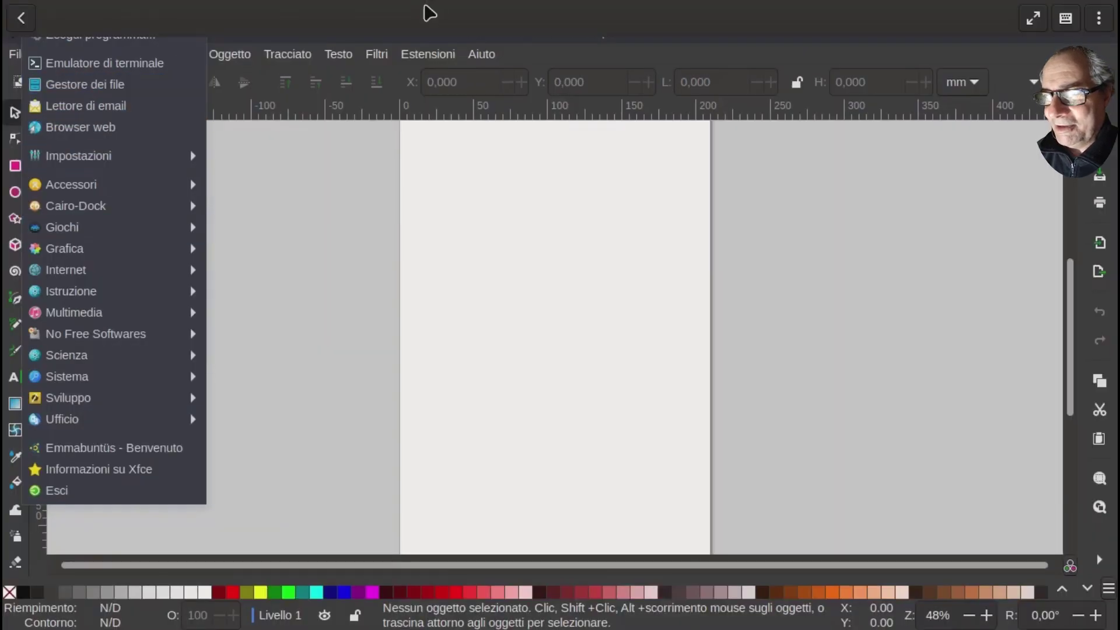
key("Escape")
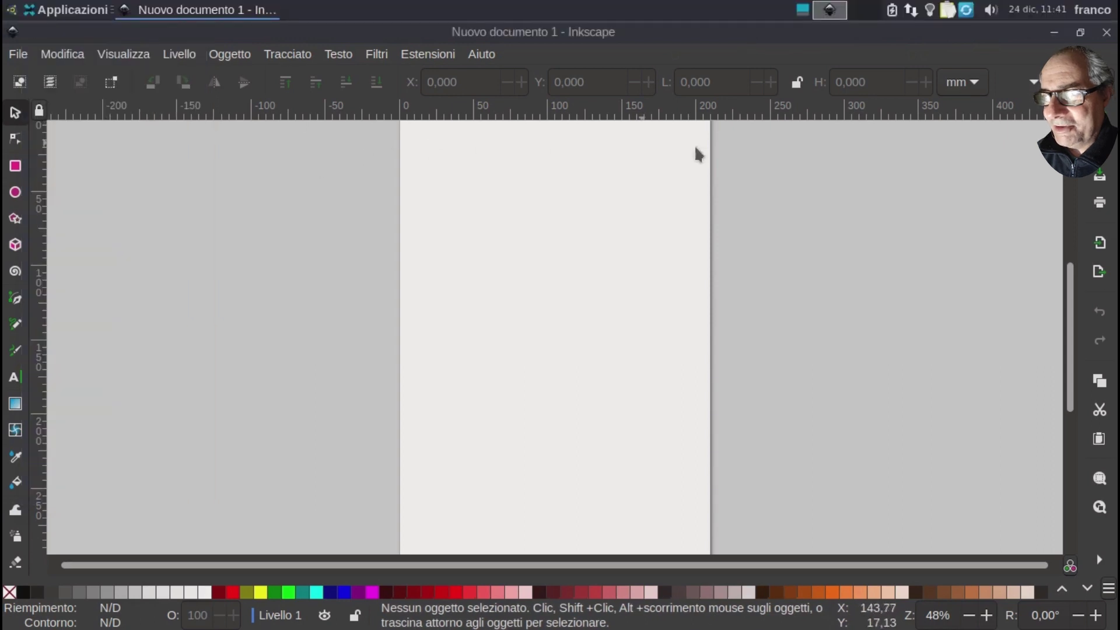
left_click(1079, 34)
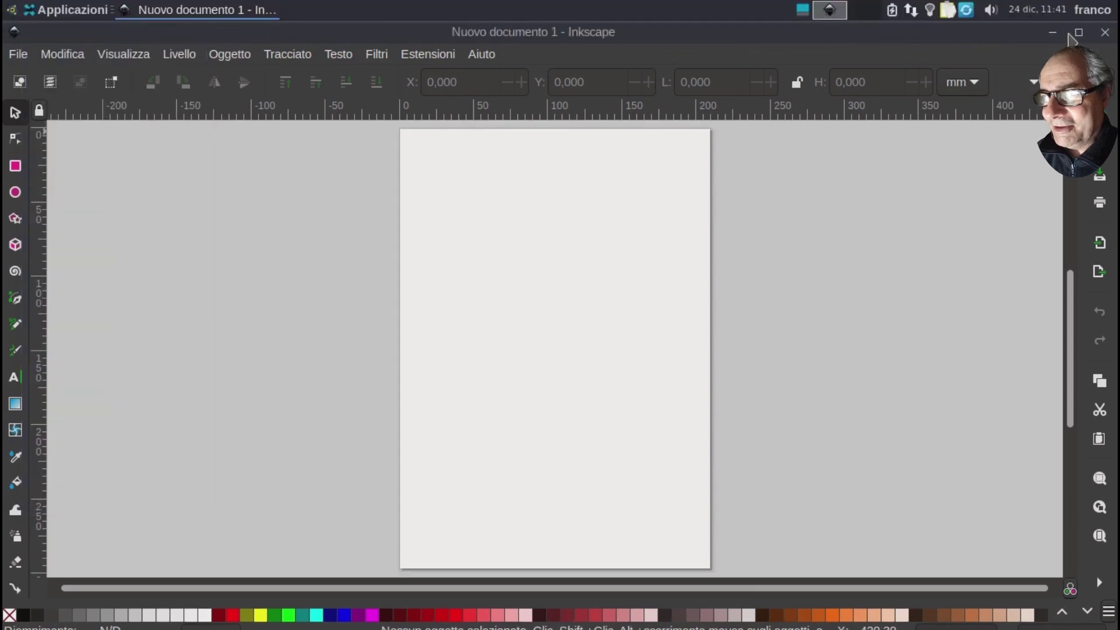
left_click(1106, 31)
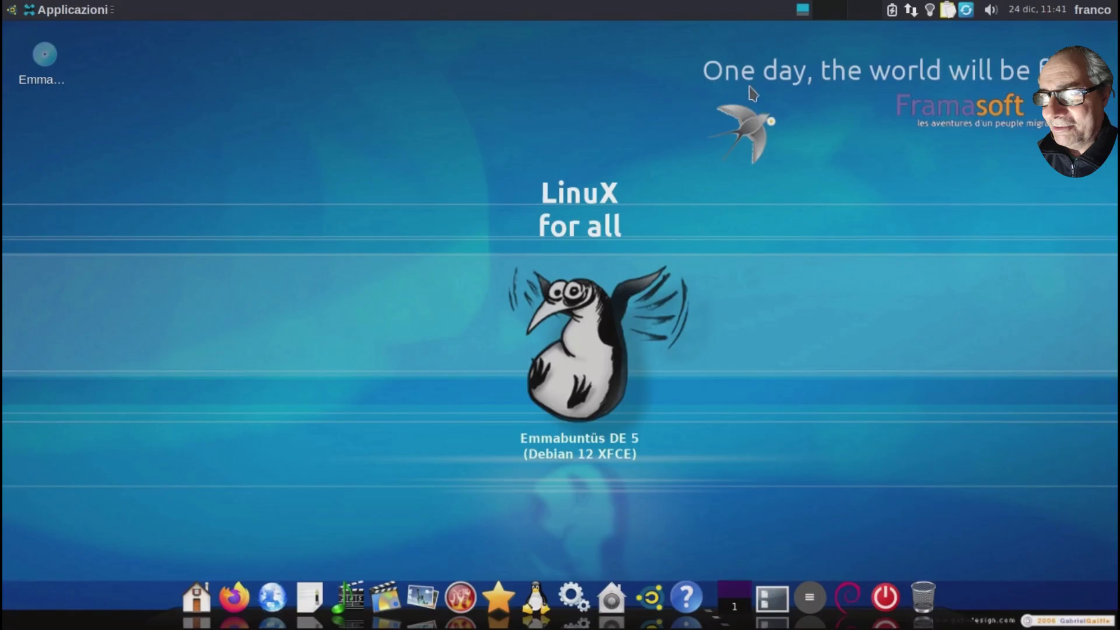
left_click(66, 9)
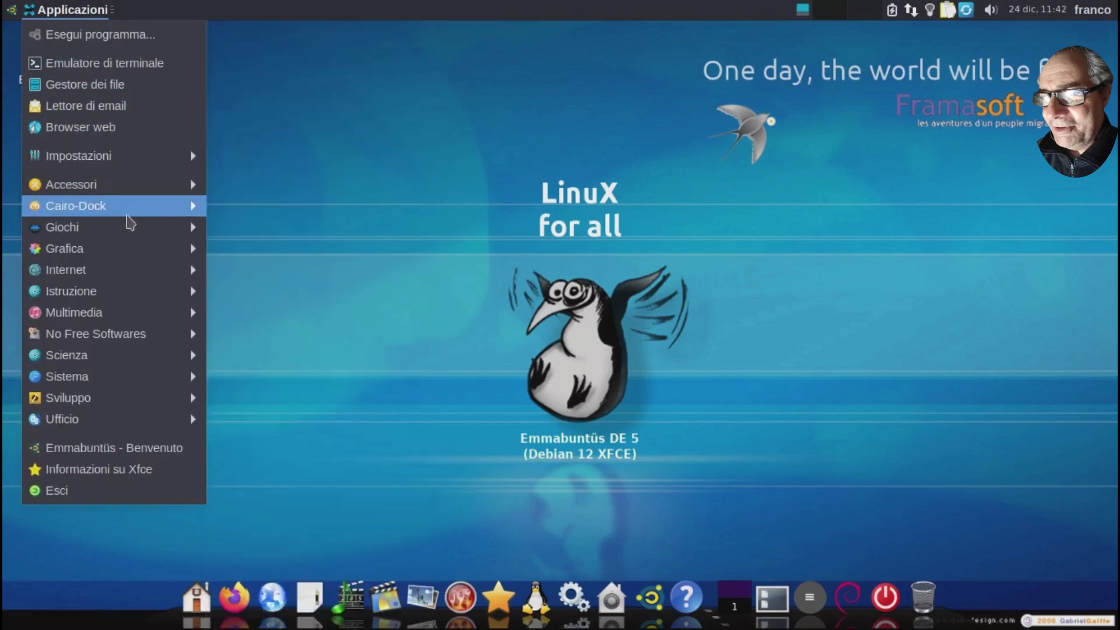
mouse_move(131, 250)
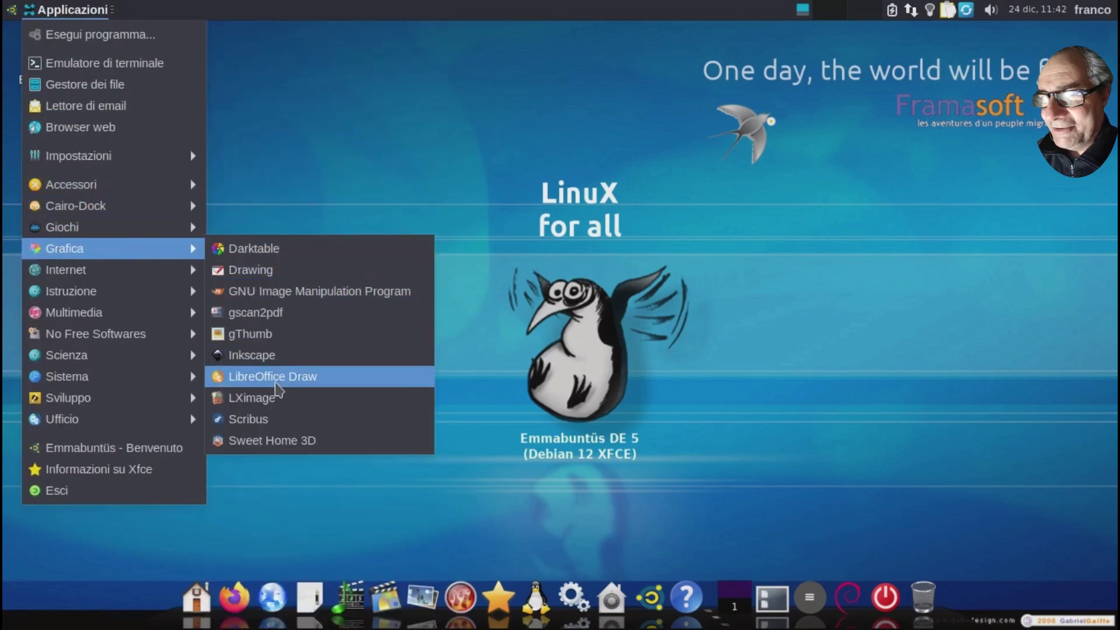
left_click(274, 446)
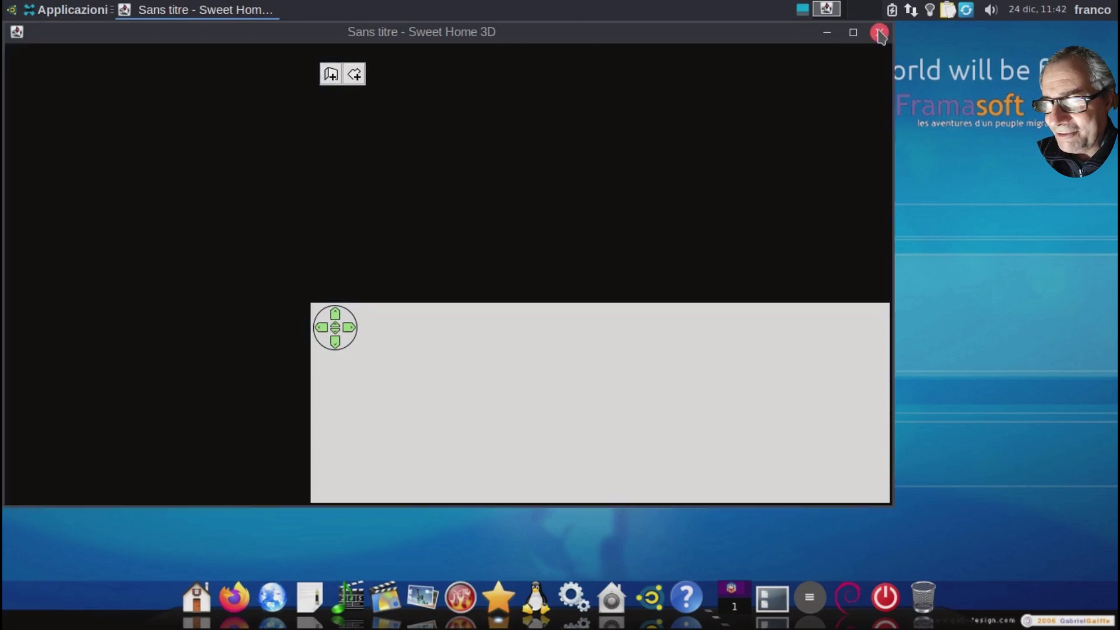
left_click(879, 33)
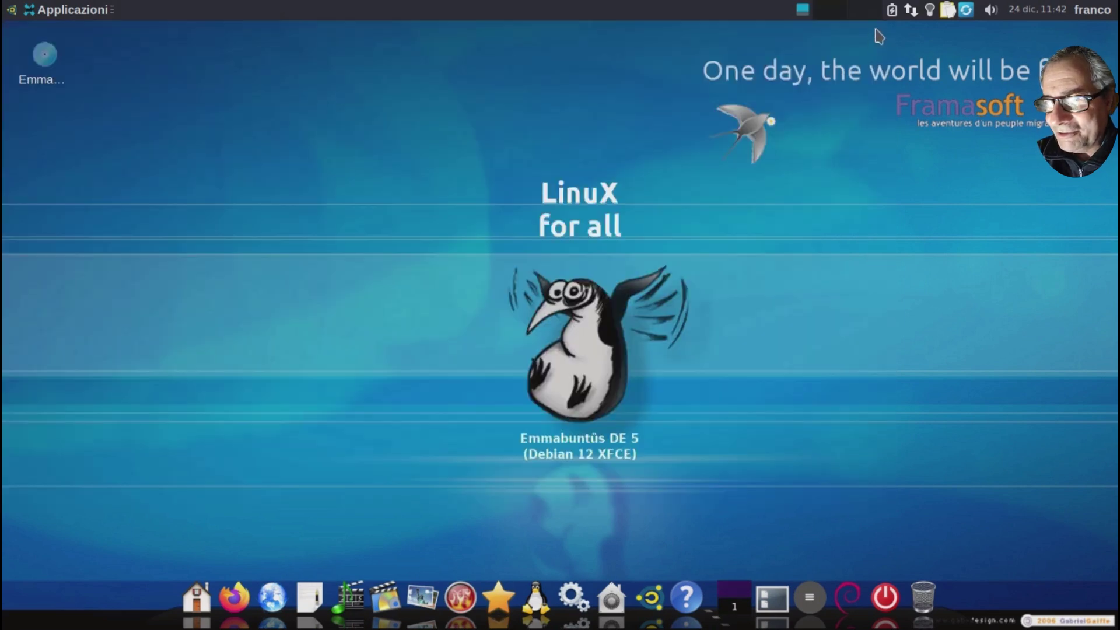
left_click(66, 9)
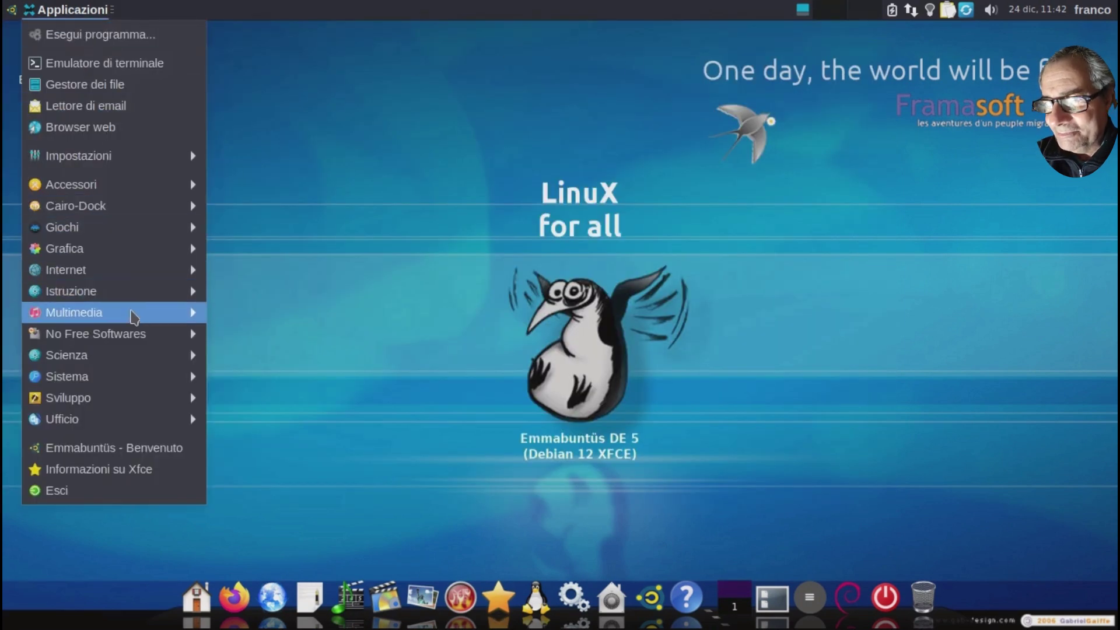
mouse_move(138, 322)
mouse_move(155, 271)
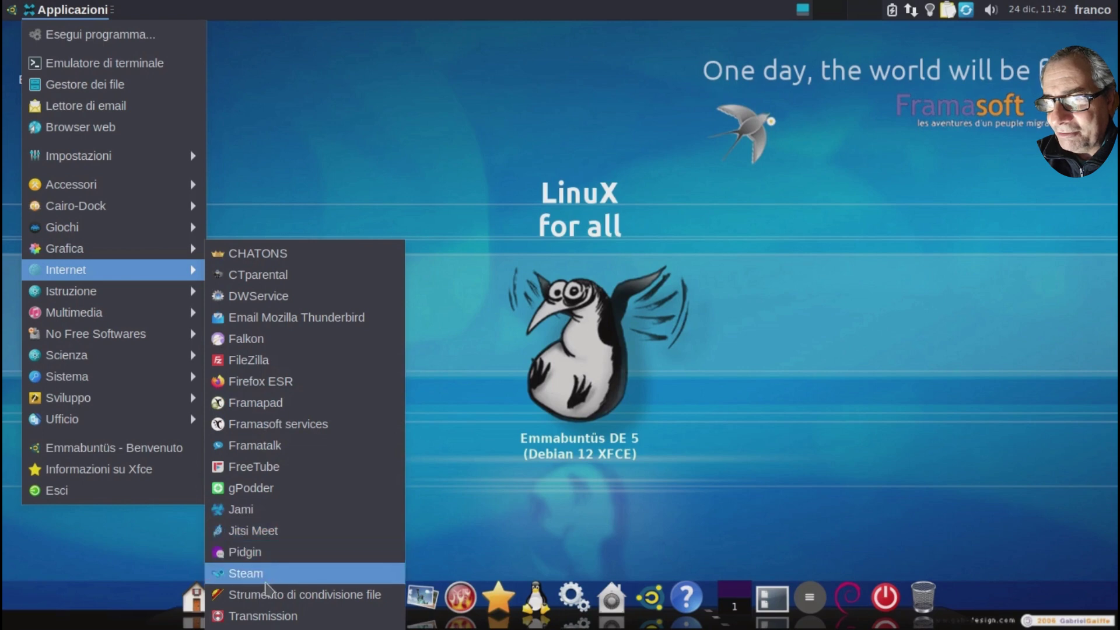
mouse_move(161, 303)
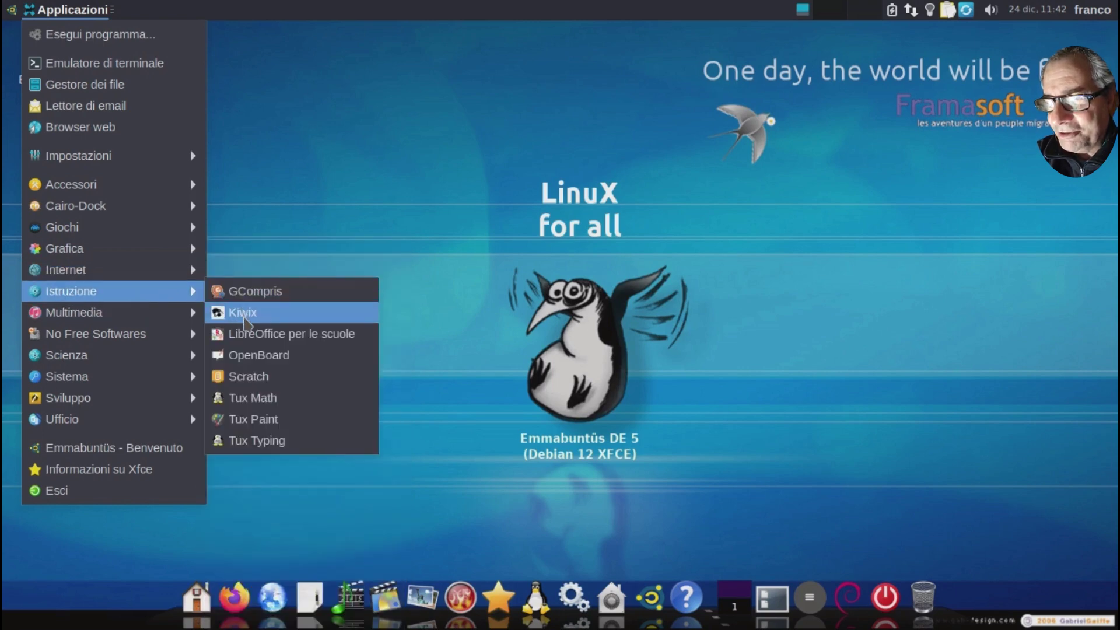
left_click(260, 419)
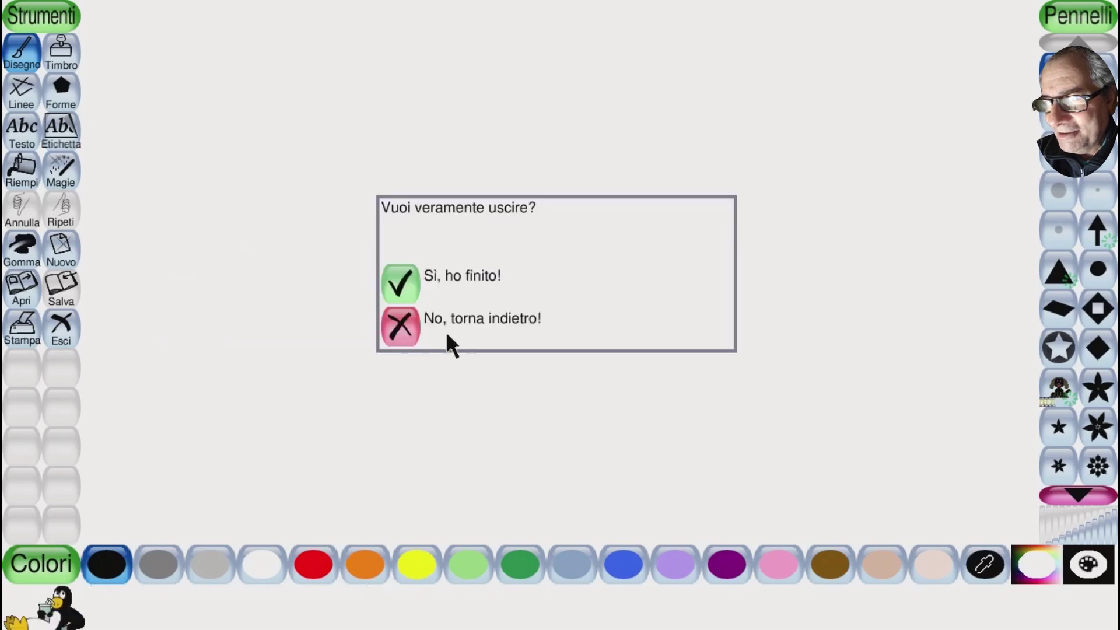
left_click(408, 295)
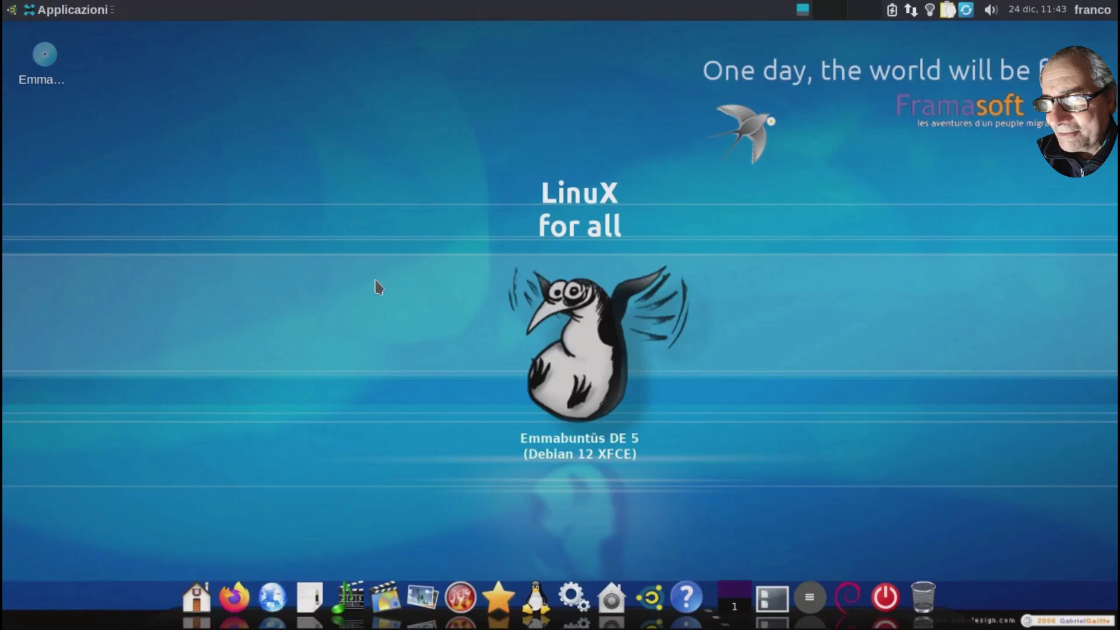
Launch GCompris from Applicazioni > Istruzione.
left_click(73, 10)
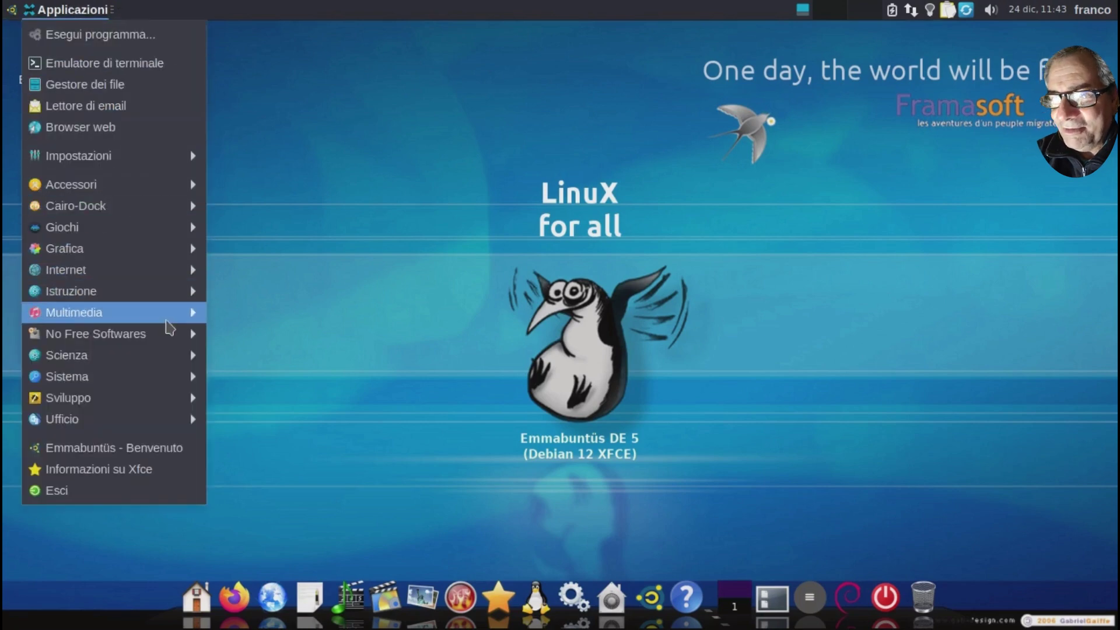
mouse_move(166, 312)
mouse_move(168, 292)
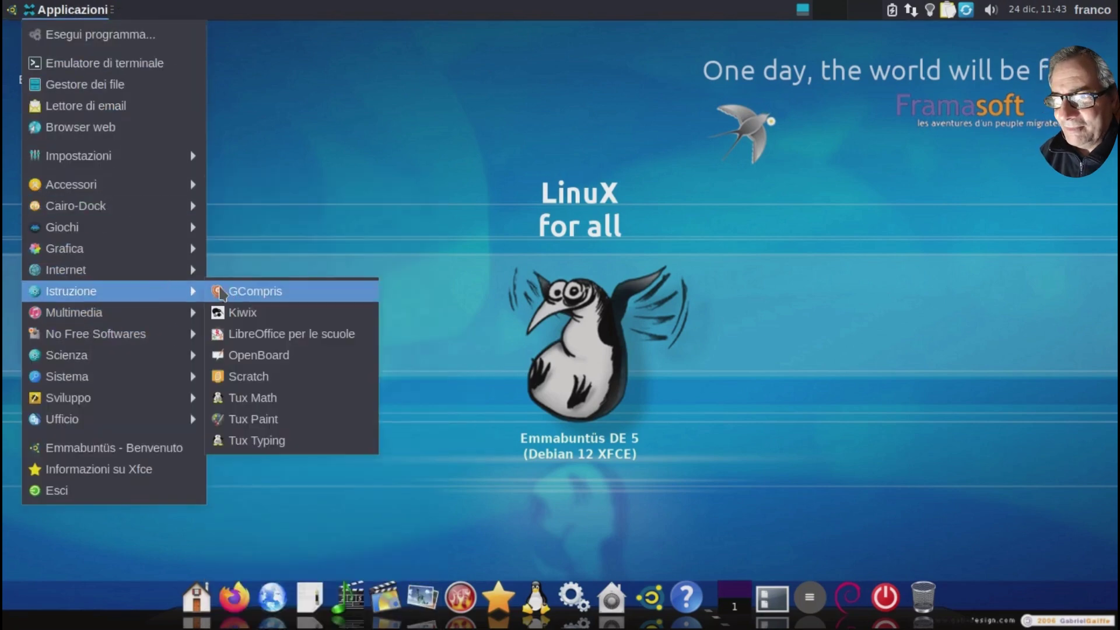
left_click(274, 294)
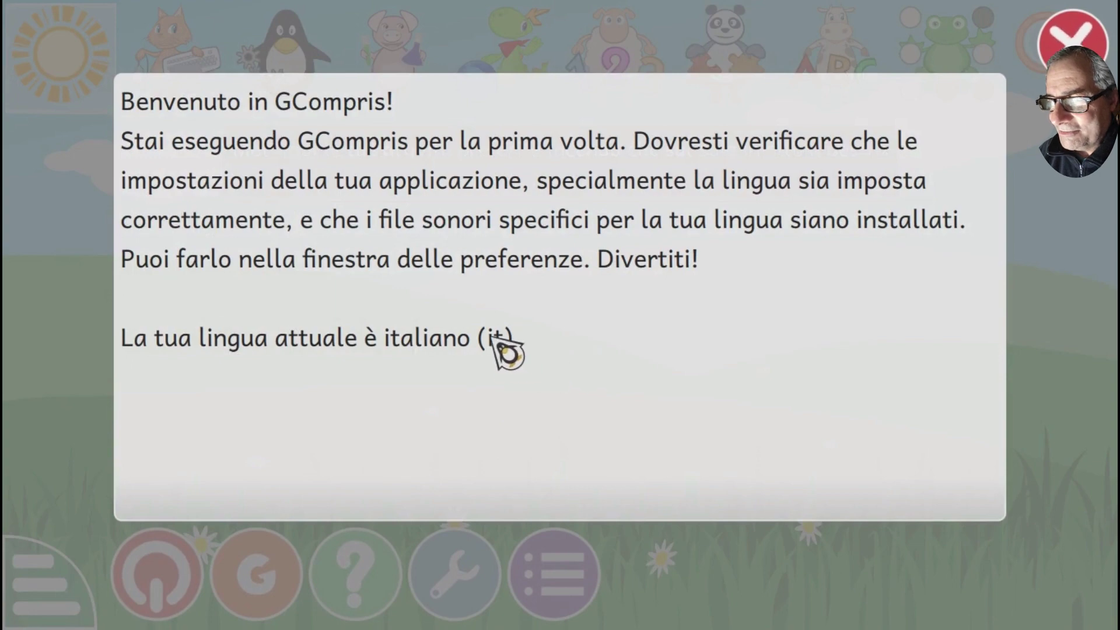
Dismiss the welcome note, accept downloading the extra voices, word images and music, then quit GCompris.
left_click(1072, 36)
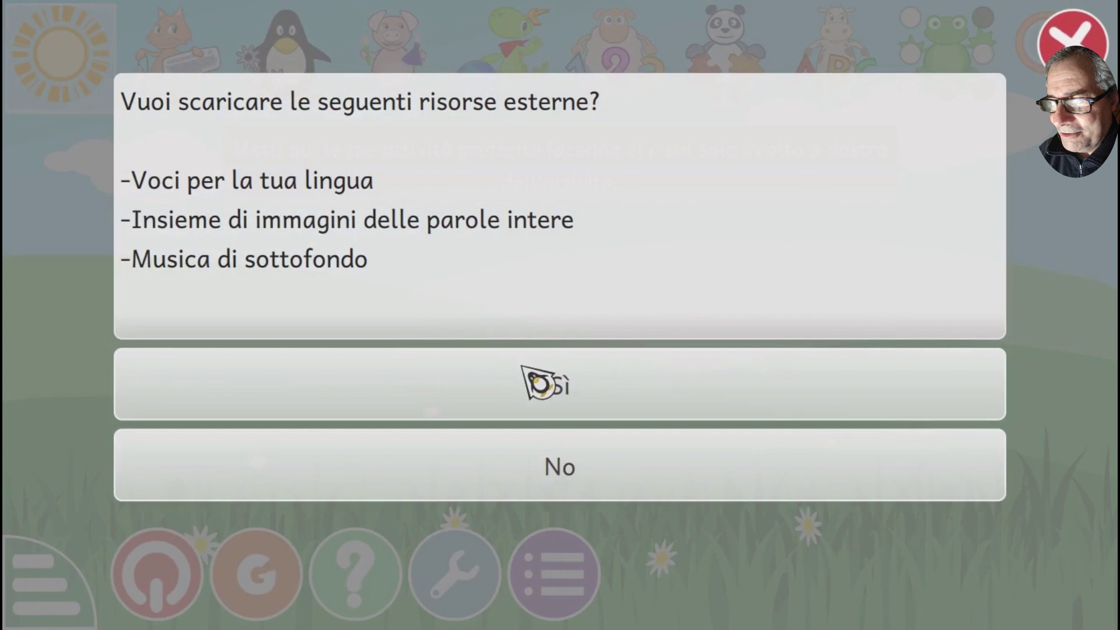
left_click(565, 382)
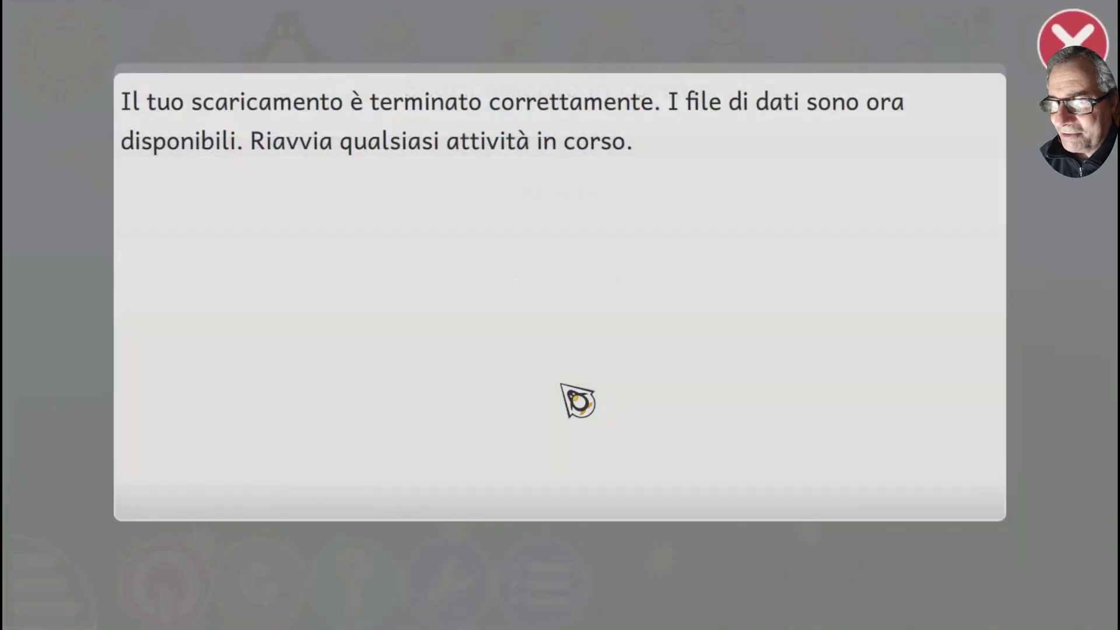
left_click(1072, 39)
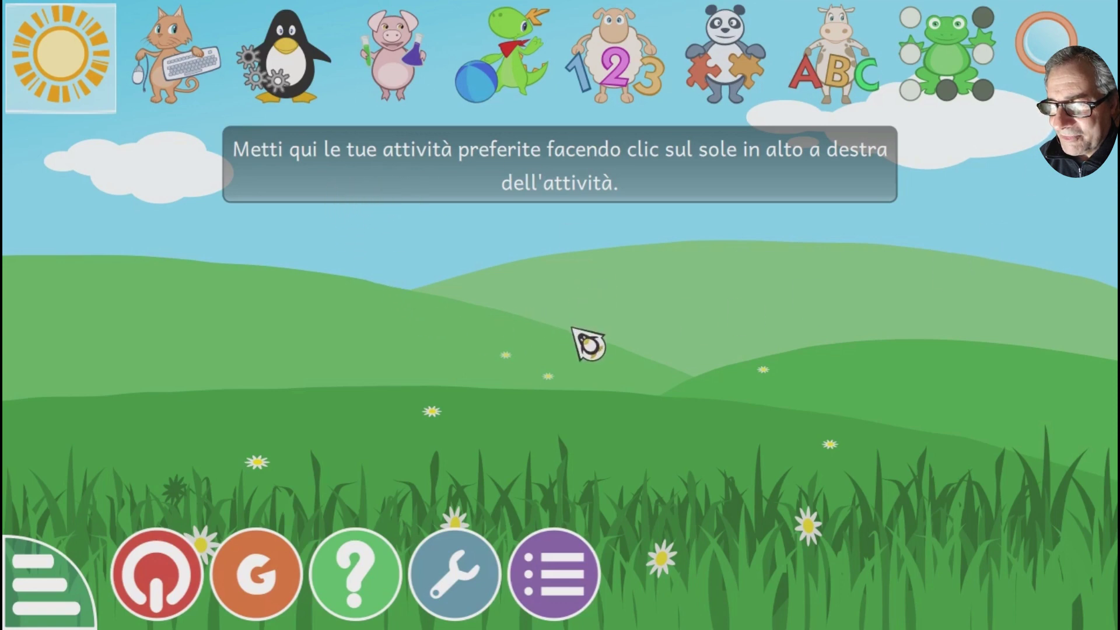
key("ctrl+q")
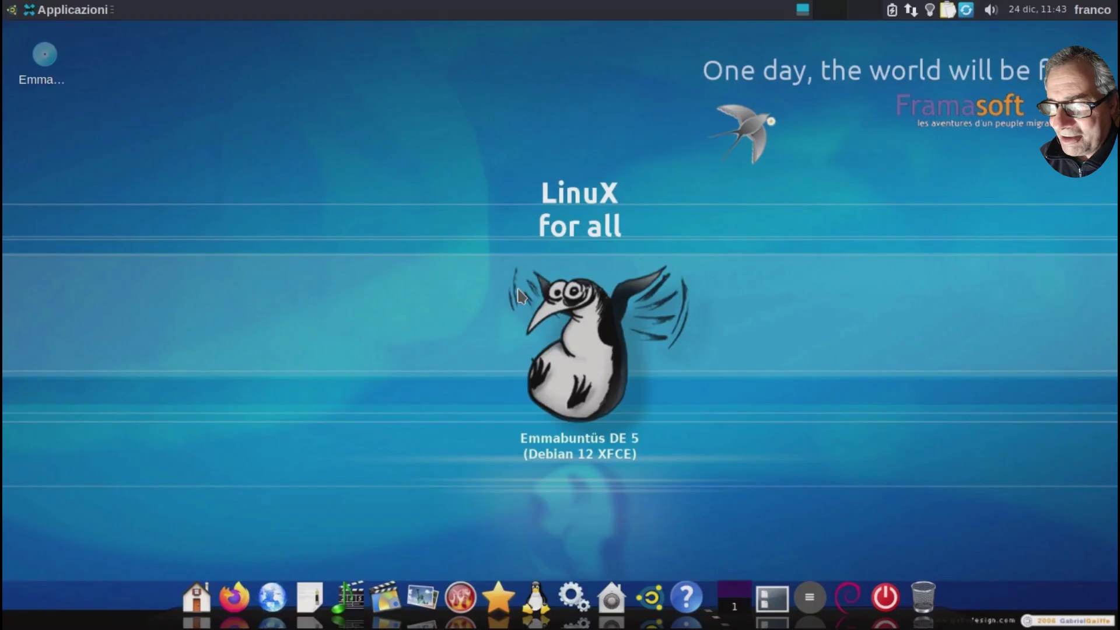
left_click(73, 10)
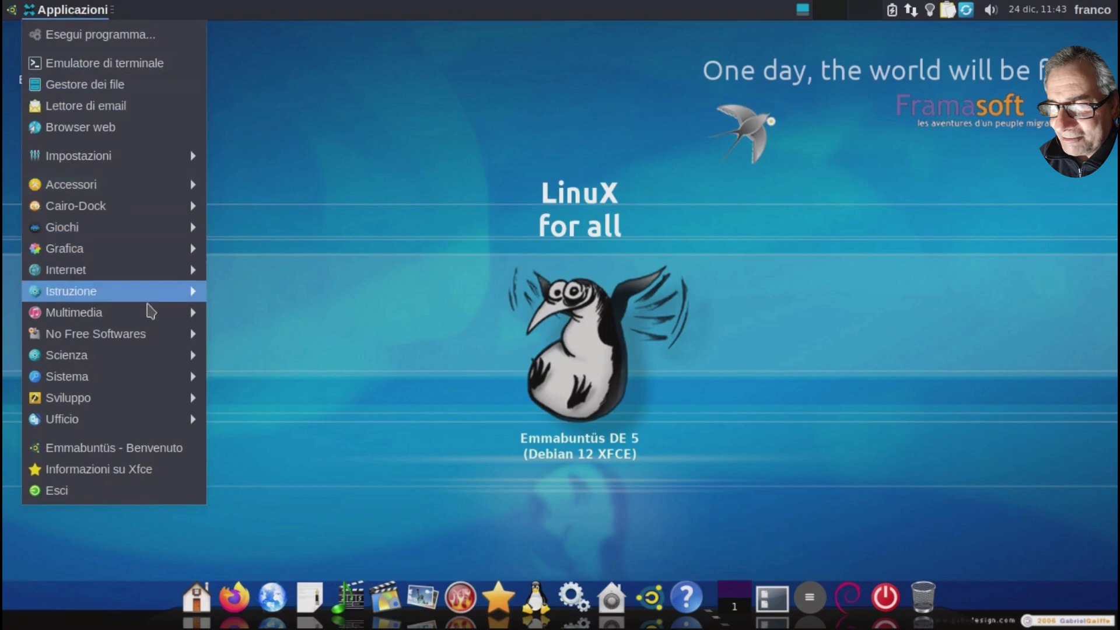
mouse_move(146, 299)
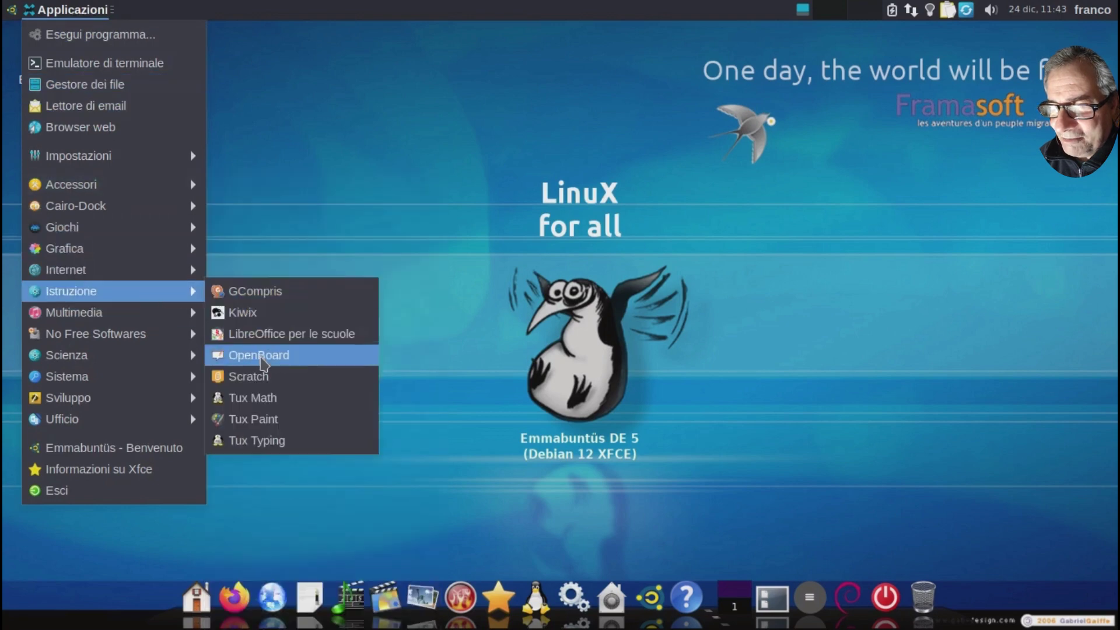
left_click(253, 397)
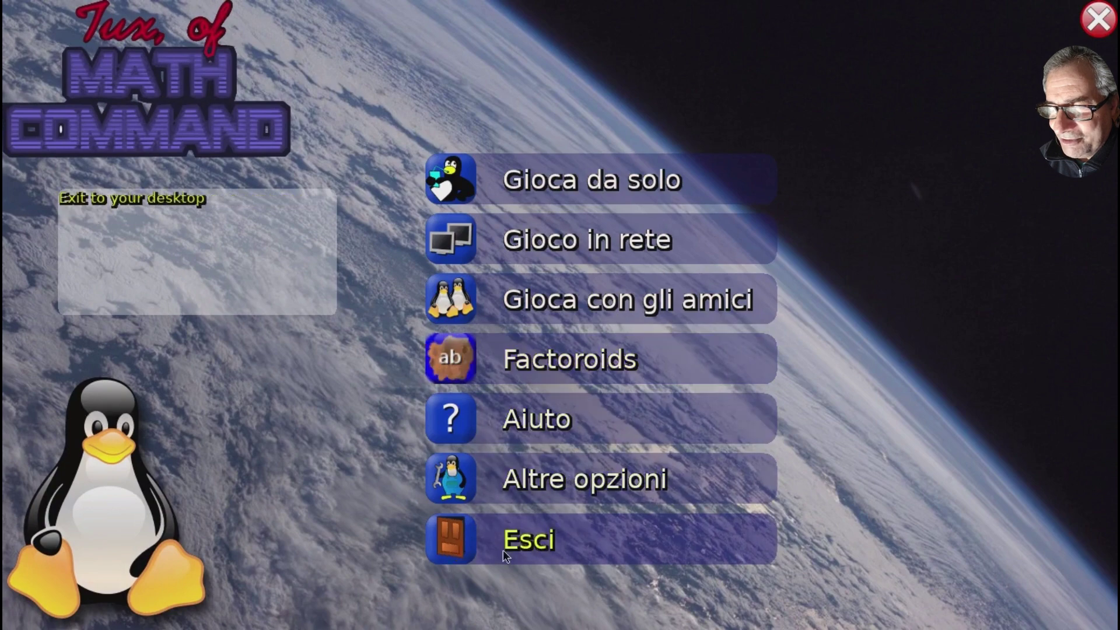
left_click(548, 546)
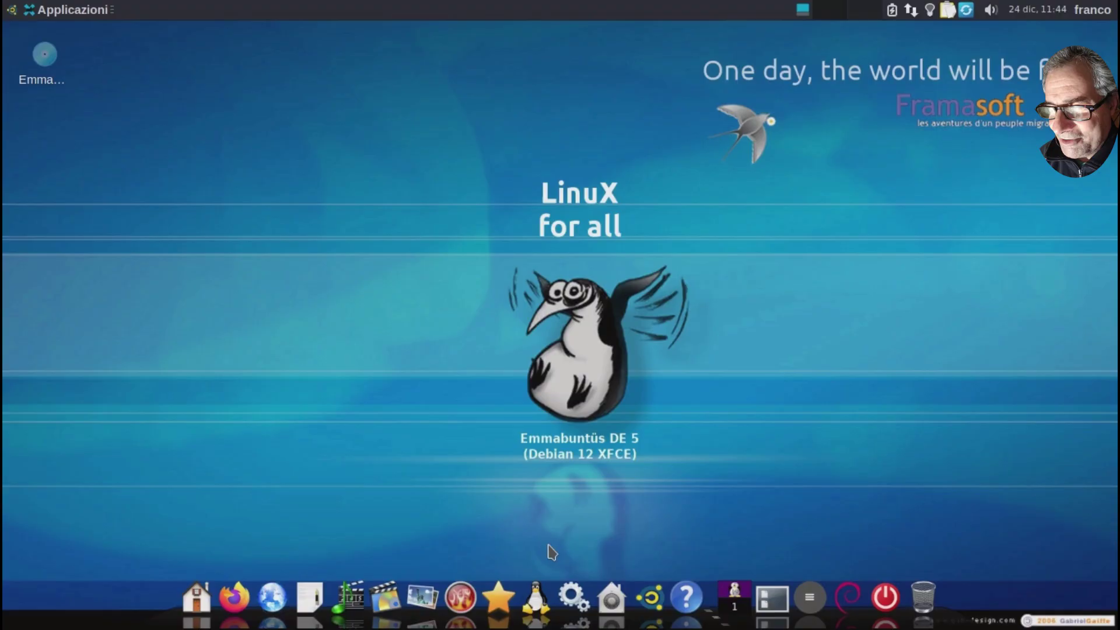
Launch OpenBoard and draw a small pen dot on the whiteboard.
left_click(67, 10)
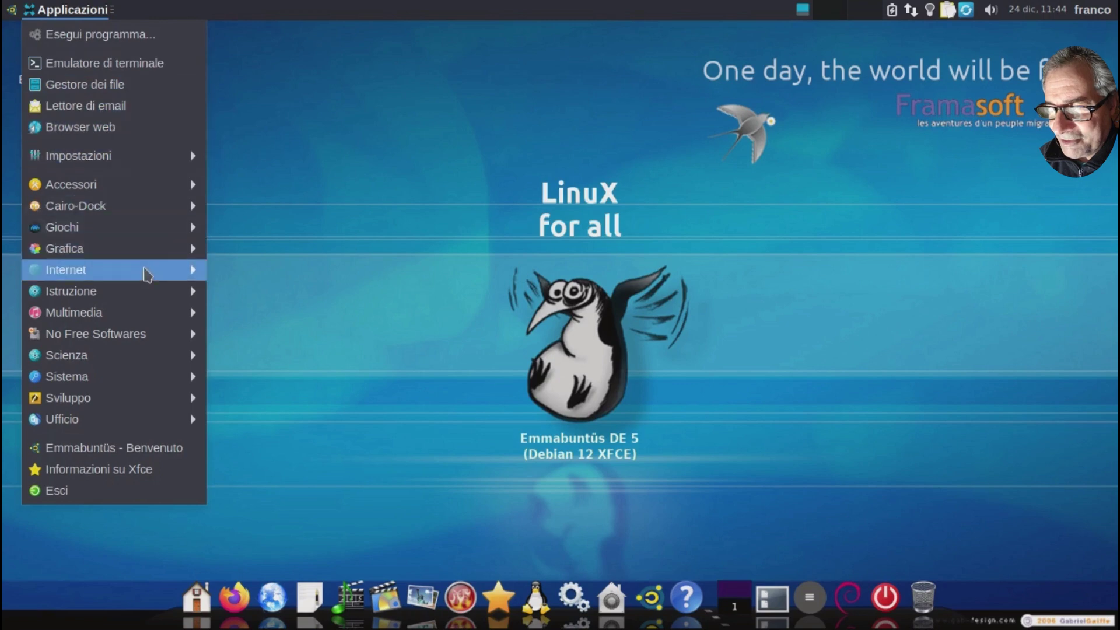
mouse_move(159, 297)
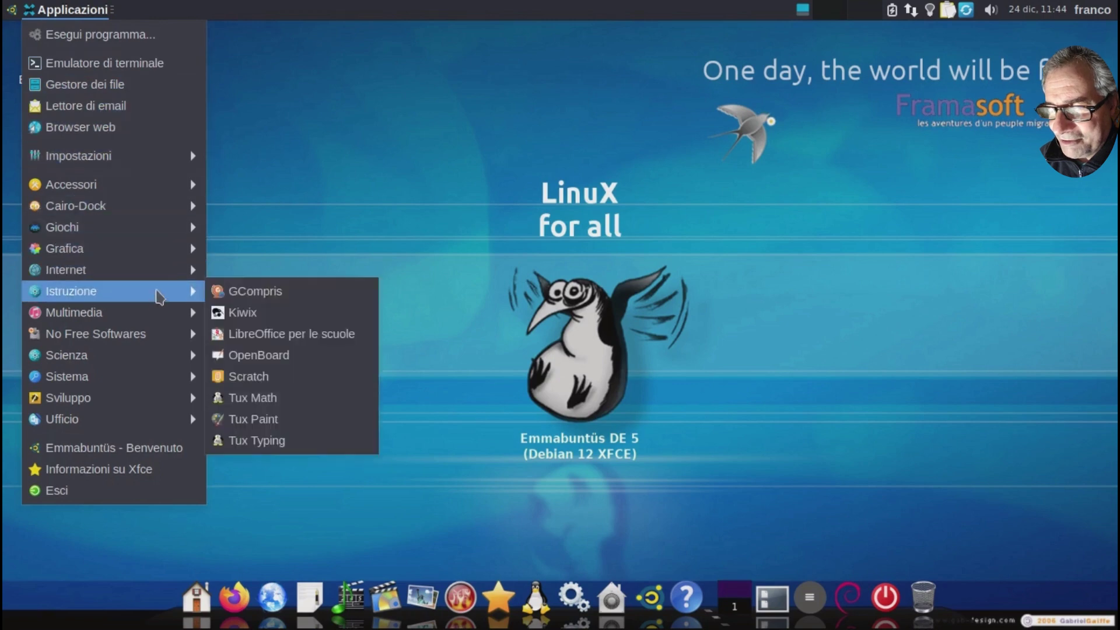
left_click(257, 356)
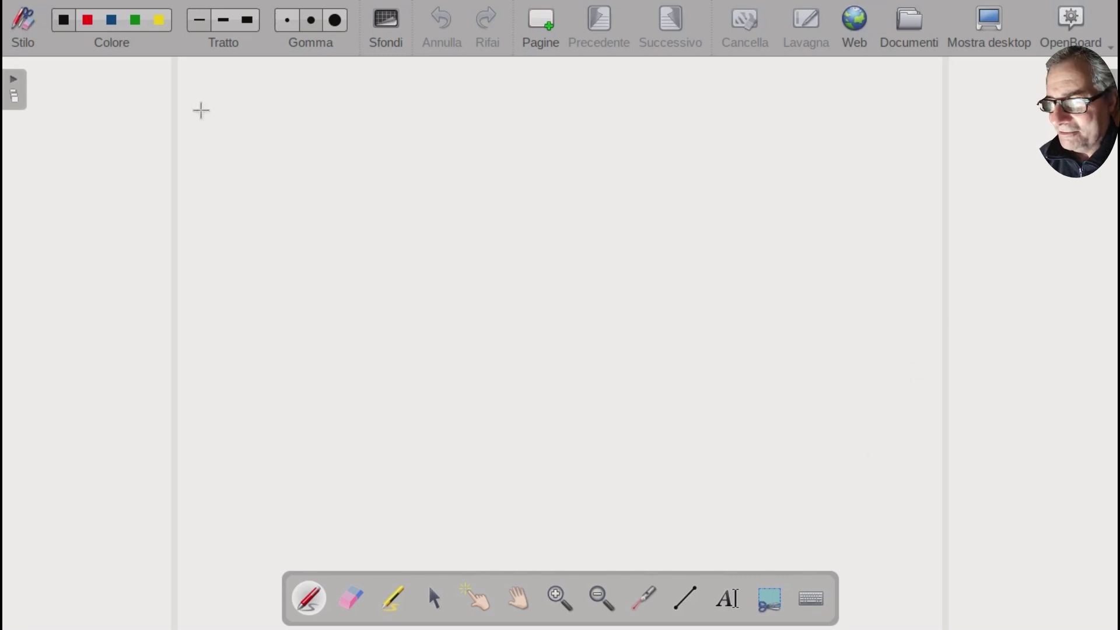
left_click(702, 172)
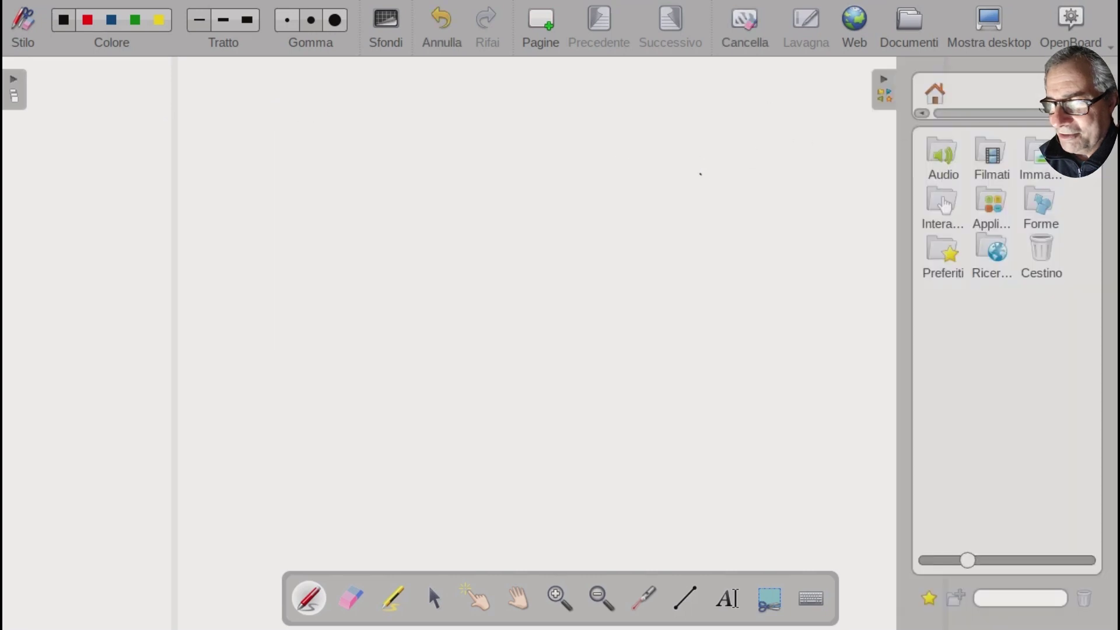
Leave Boxes full-screen view and quit OpenBoard via its menu's Esci.
mouse_move(1065, 8)
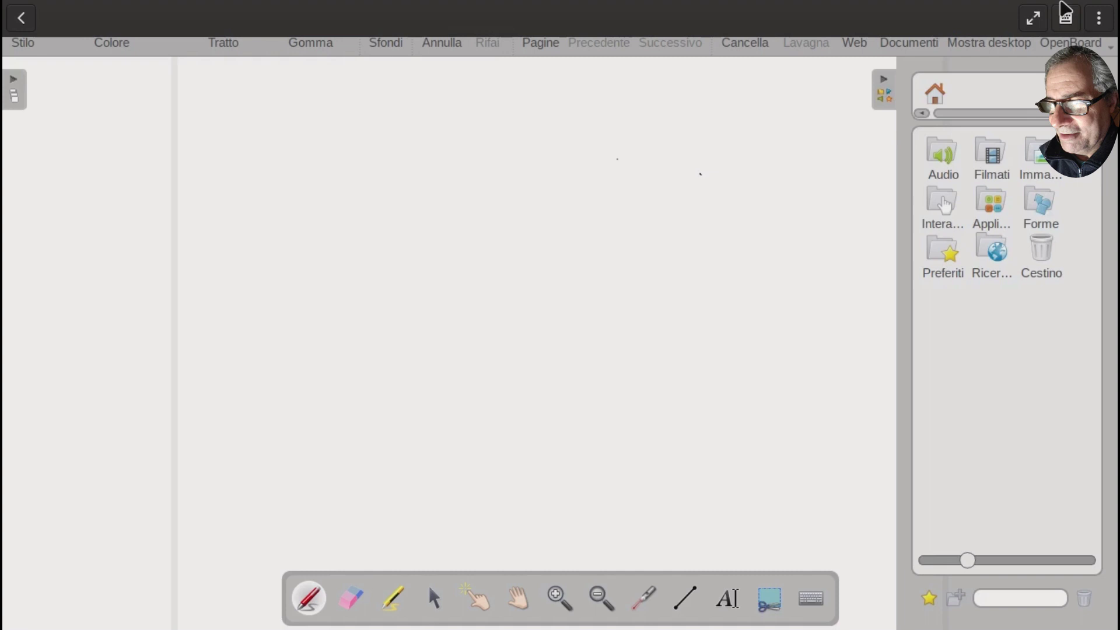
left_click(1035, 19)
left_click(914, 191)
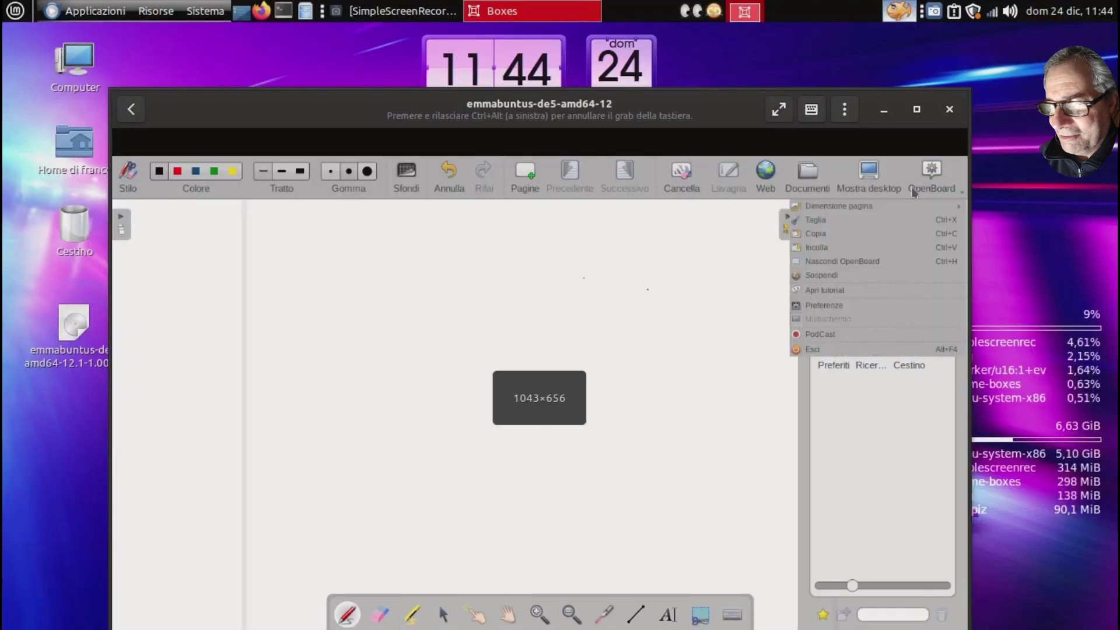
left_click(816, 350)
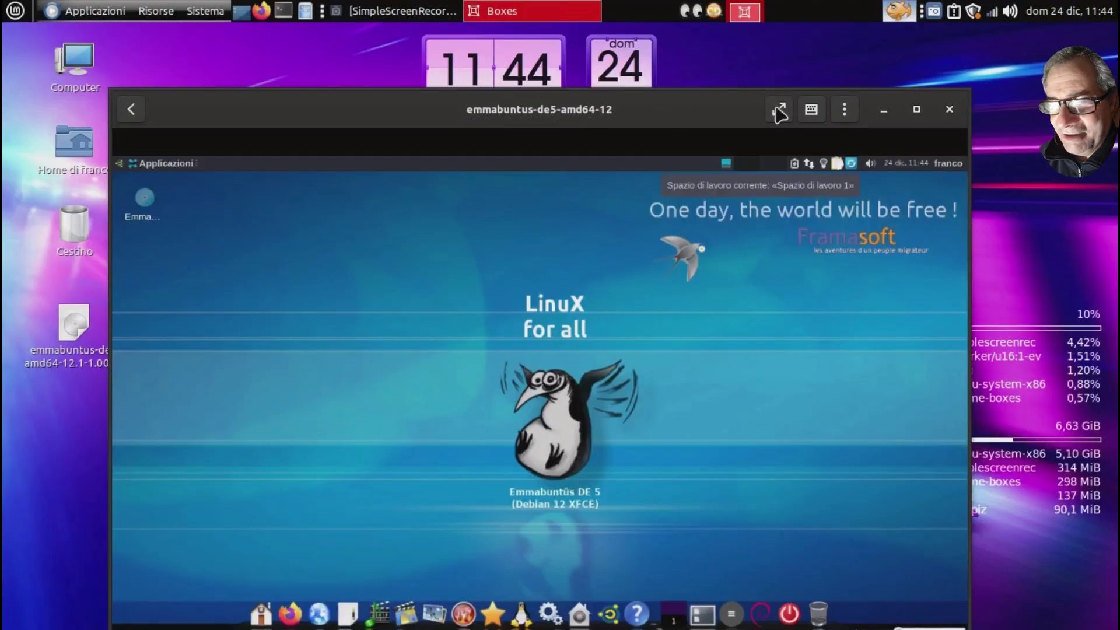
left_click(778, 111)
Launch Kiwix from Applicazioni > Istruzione and close its library window.
left_click(64, 9)
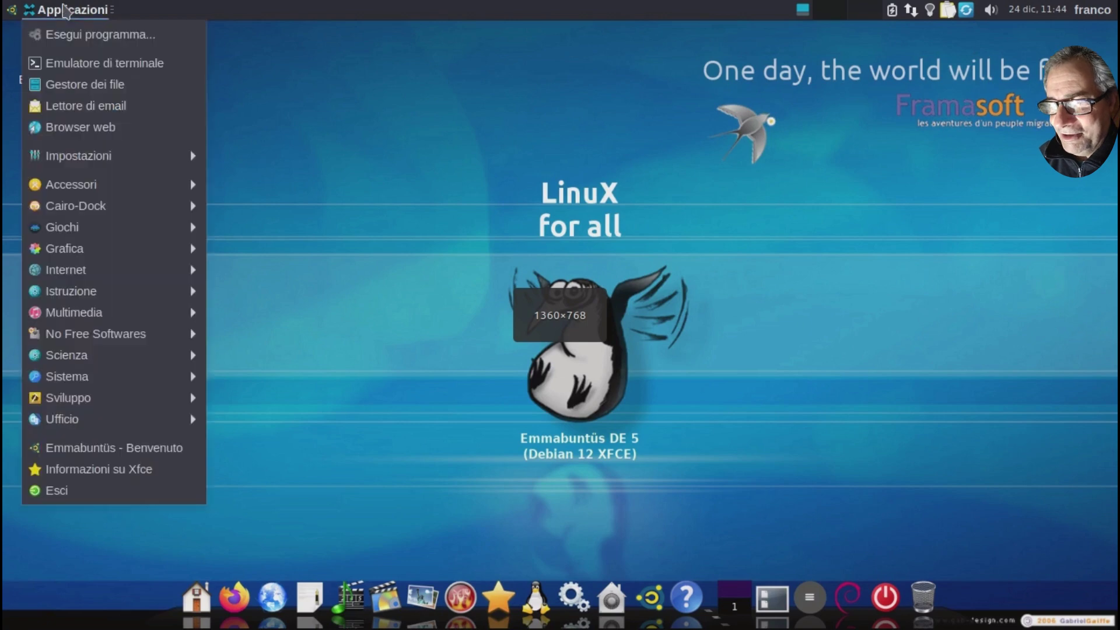
mouse_move(158, 292)
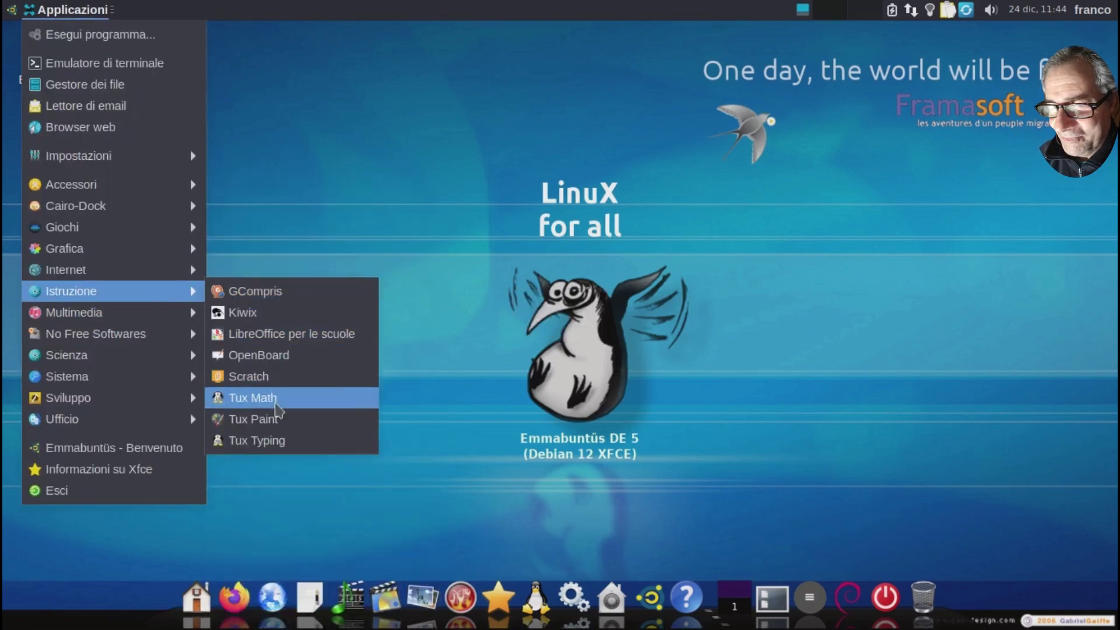
left_click(243, 313)
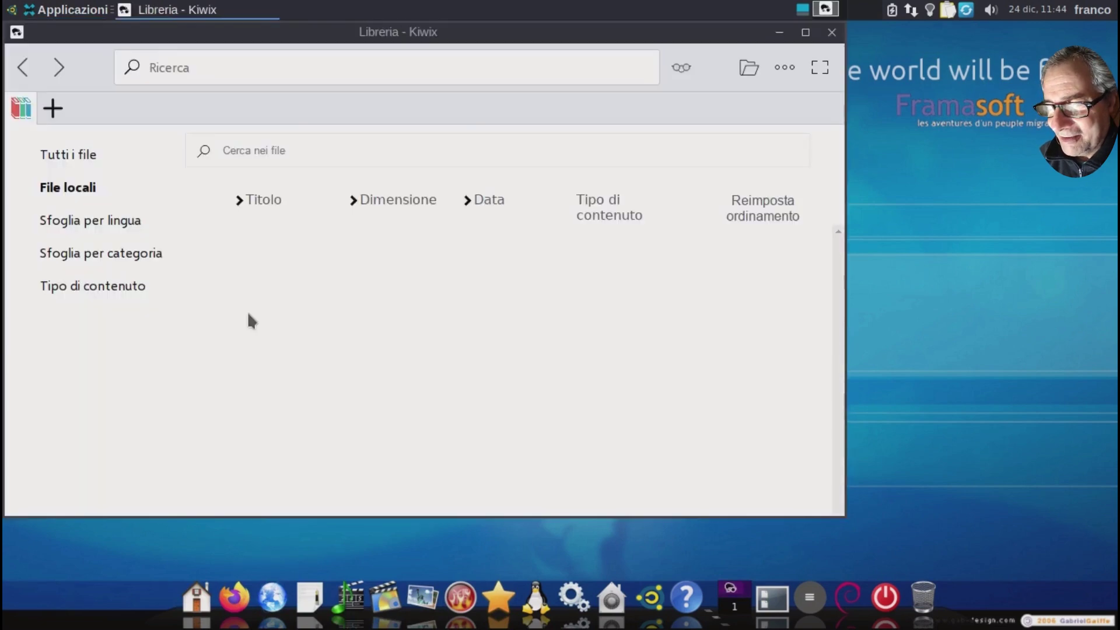
left_click(831, 32)
Launch Audacity from Applicazioni > Multimedia, dismiss its welcome message and close it.
left_click(67, 10)
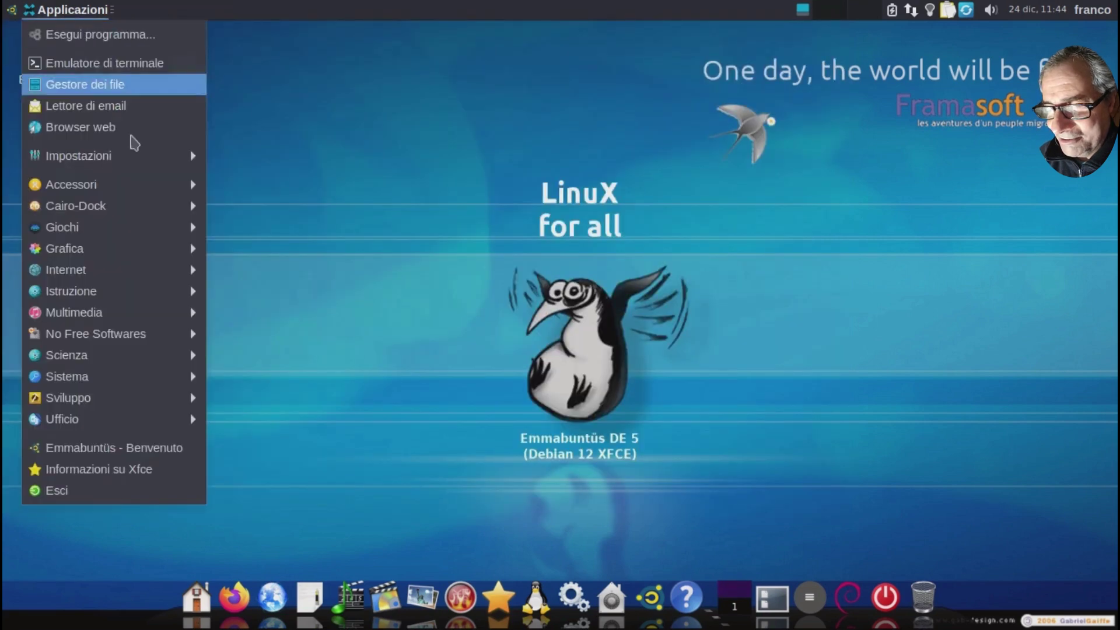
mouse_move(179, 298)
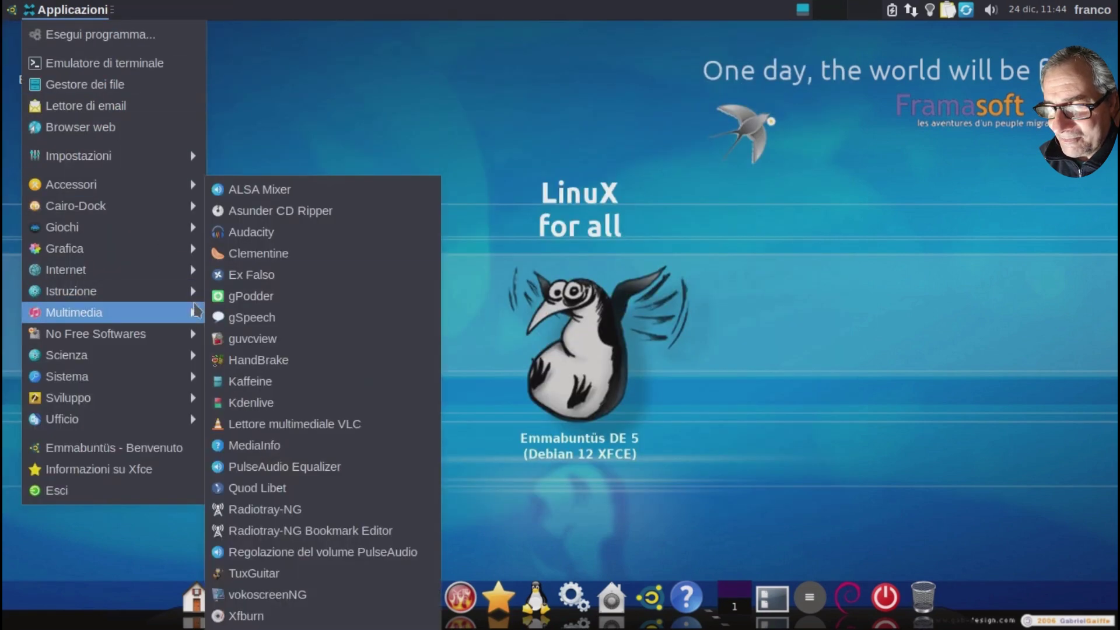
left_click(295, 236)
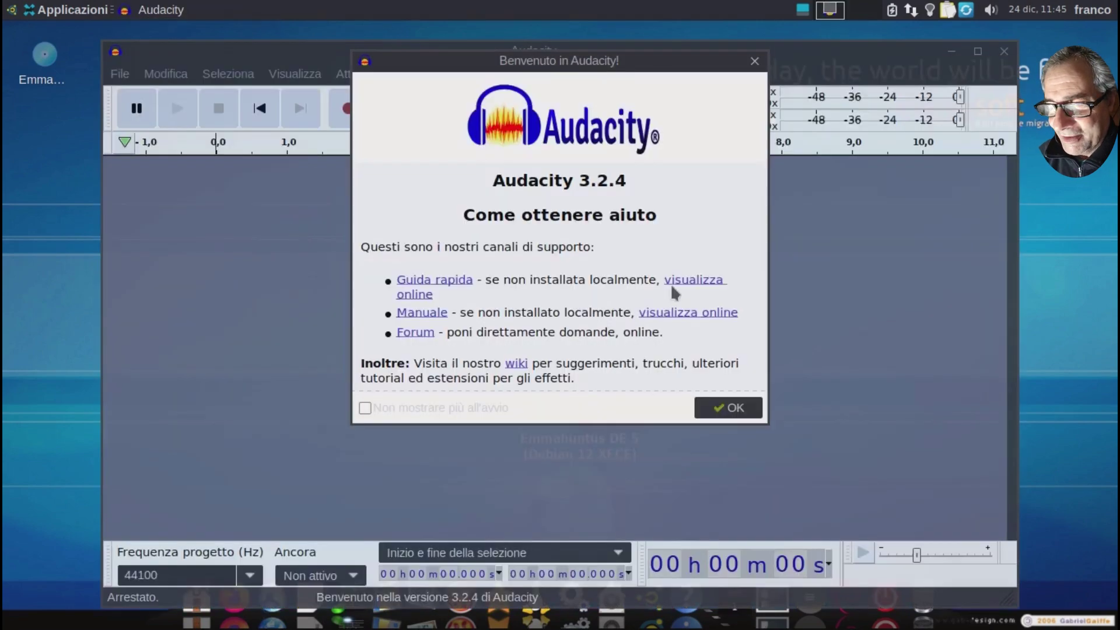
left_click(732, 411)
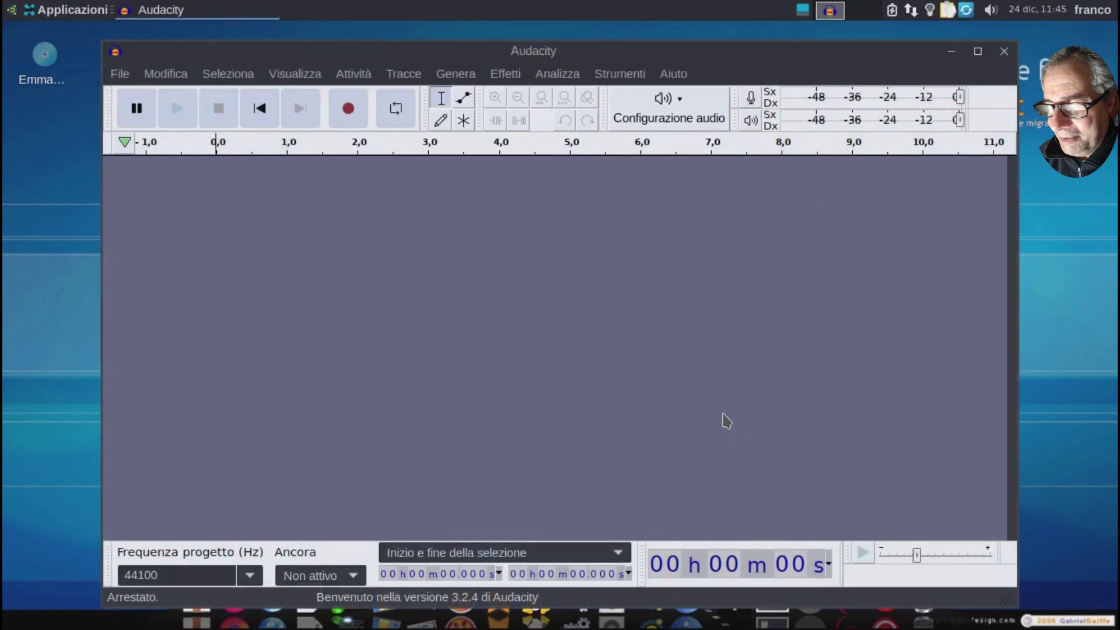
left_click(1003, 51)
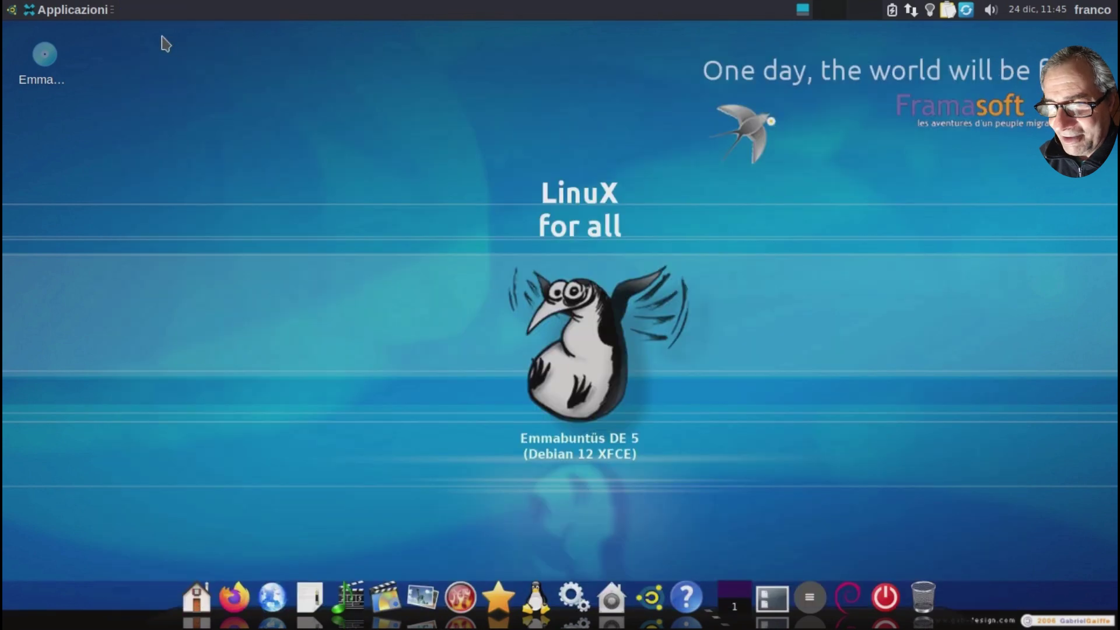
left_click(73, 12)
mouse_move(116, 312)
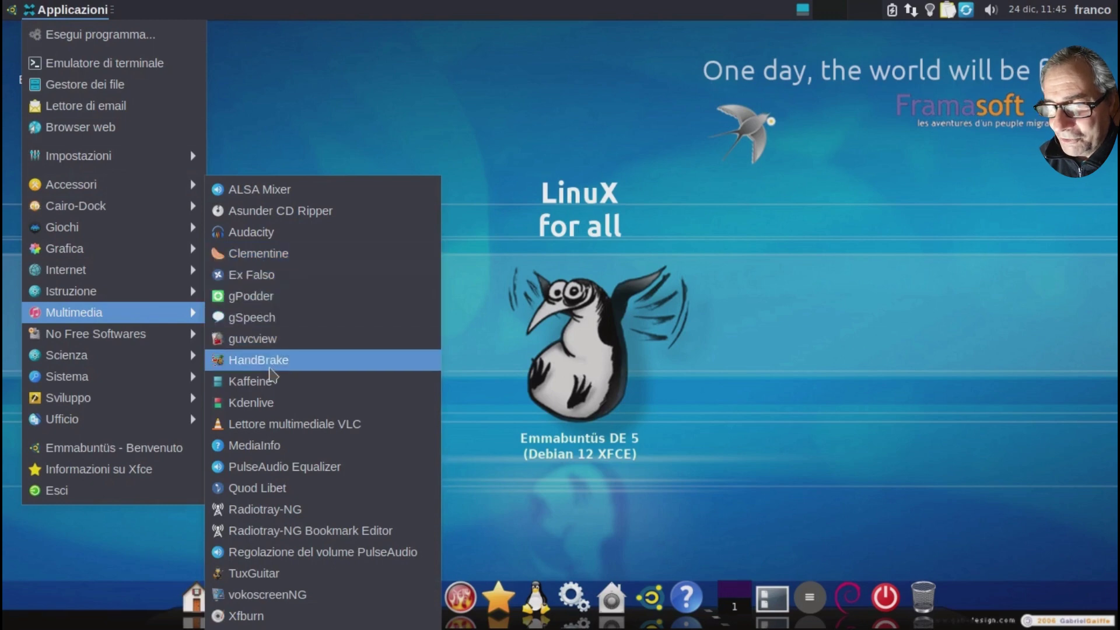
left_click(255, 409)
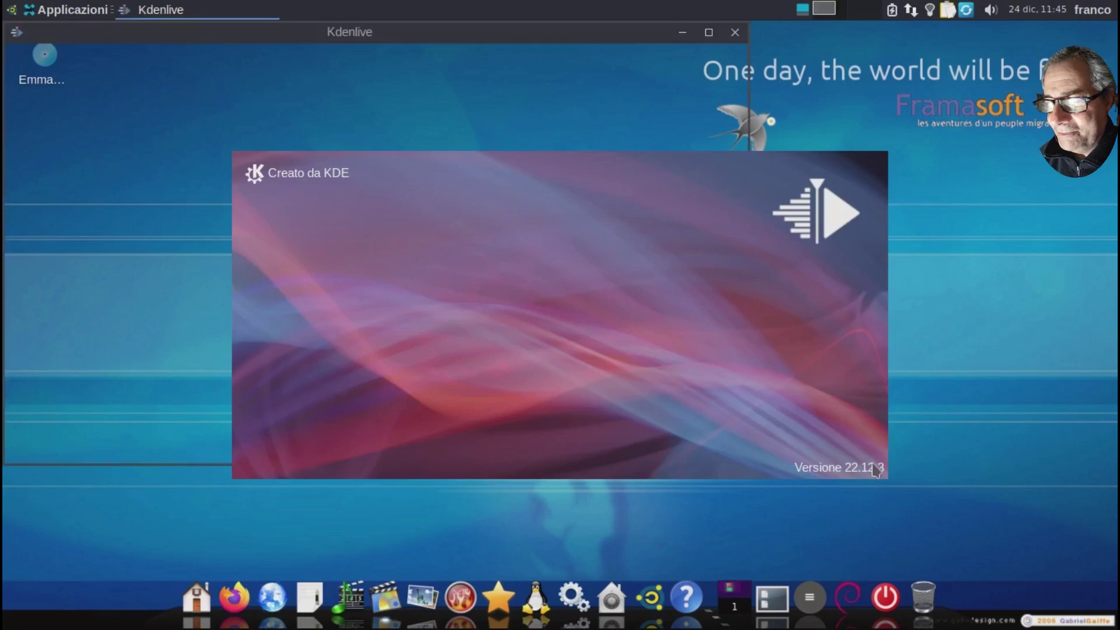
left_click(709, 32)
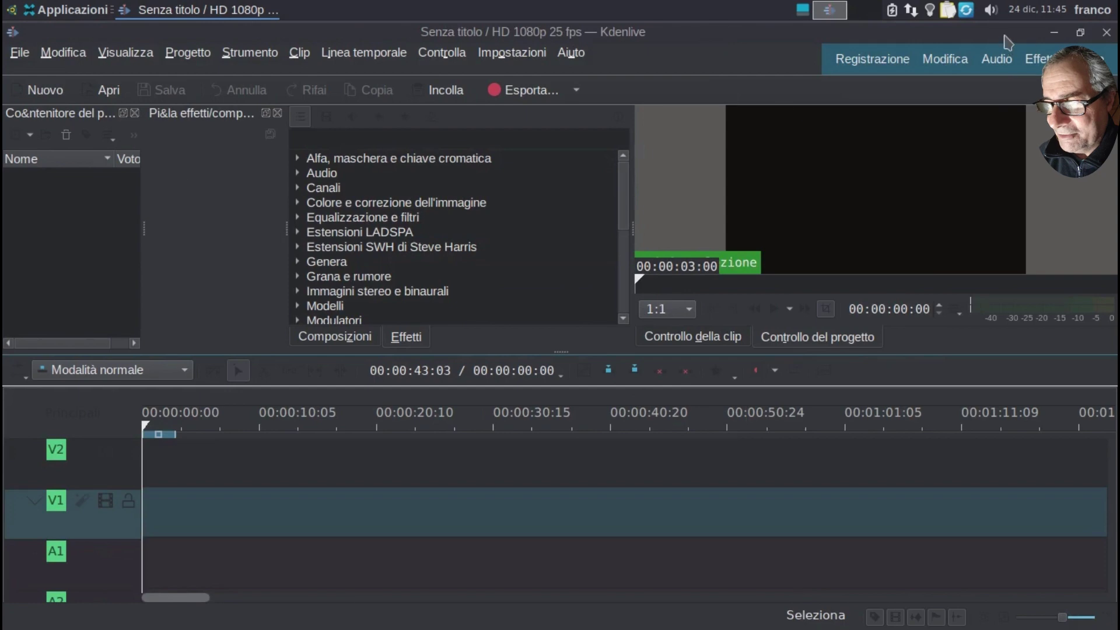
left_click(895, 62)
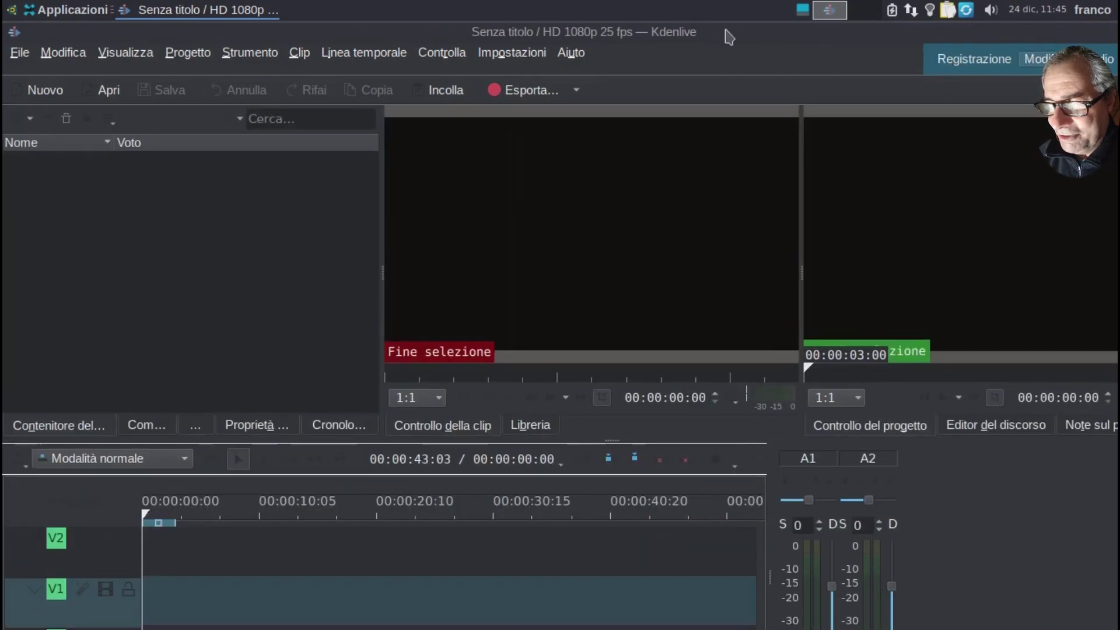
left_click_drag(764, 35, 545, 45)
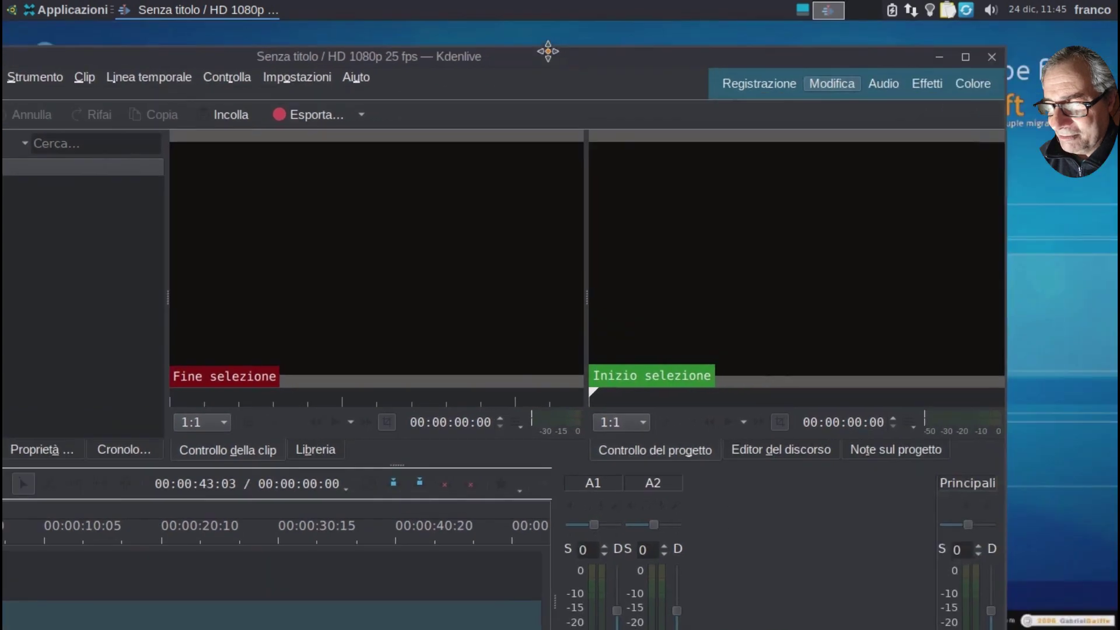
left_click(990, 56)
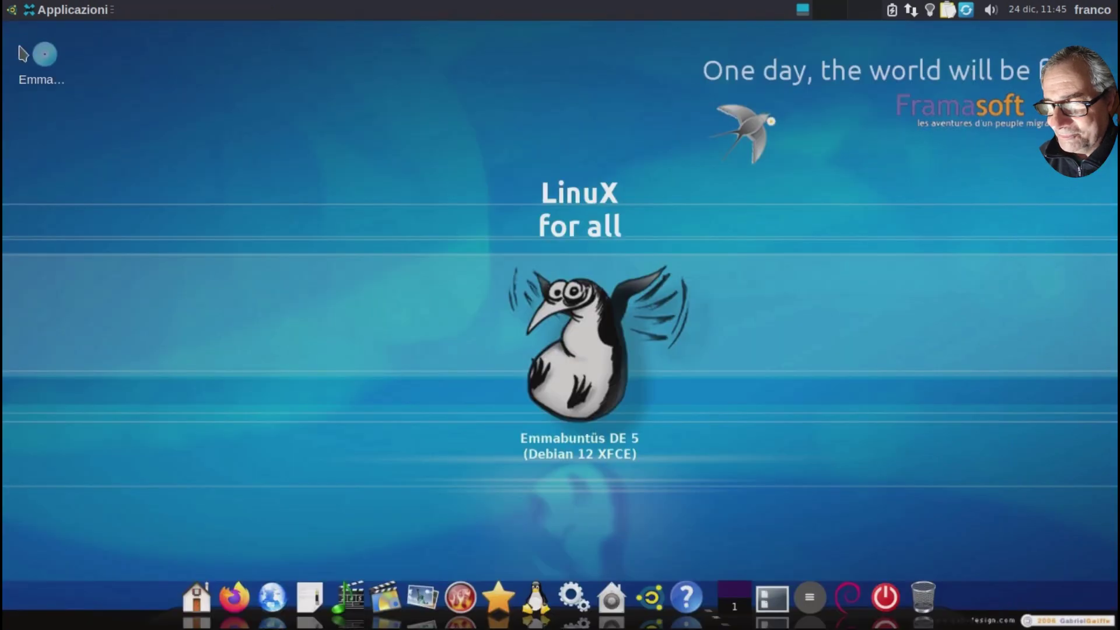
Load the Bose QCon 35 preset in PulseAudio Equalizer, then close the equalizer.
left_click(76, 11)
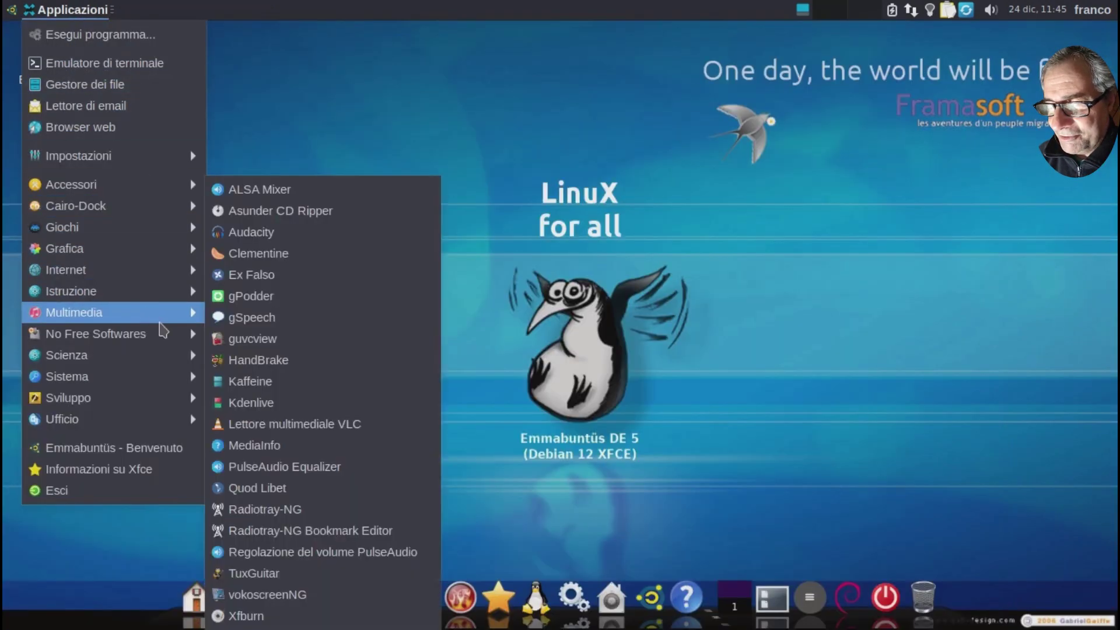
left_click(290, 467)
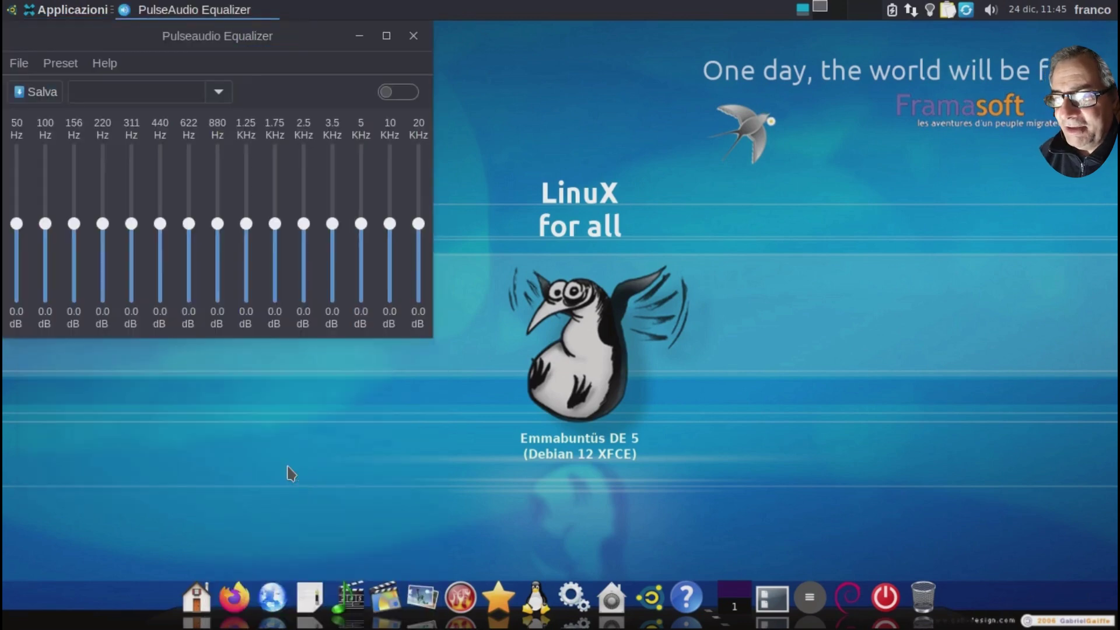
left_click_drag(254, 37, 364, 44)
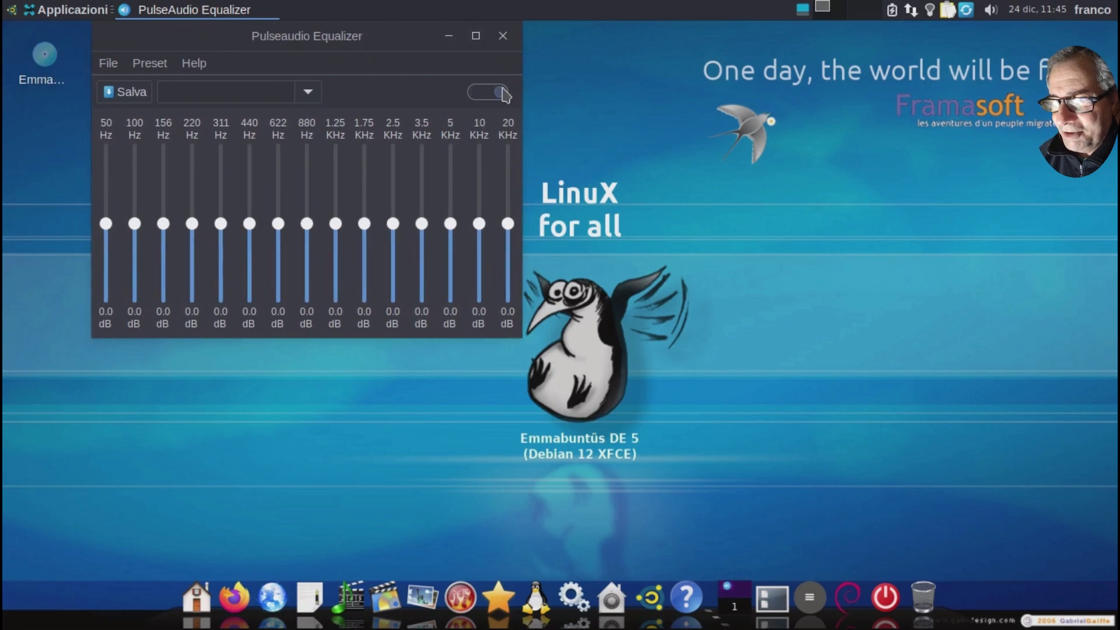
scroll(309, 95, "down", 3)
left_click(309, 95)
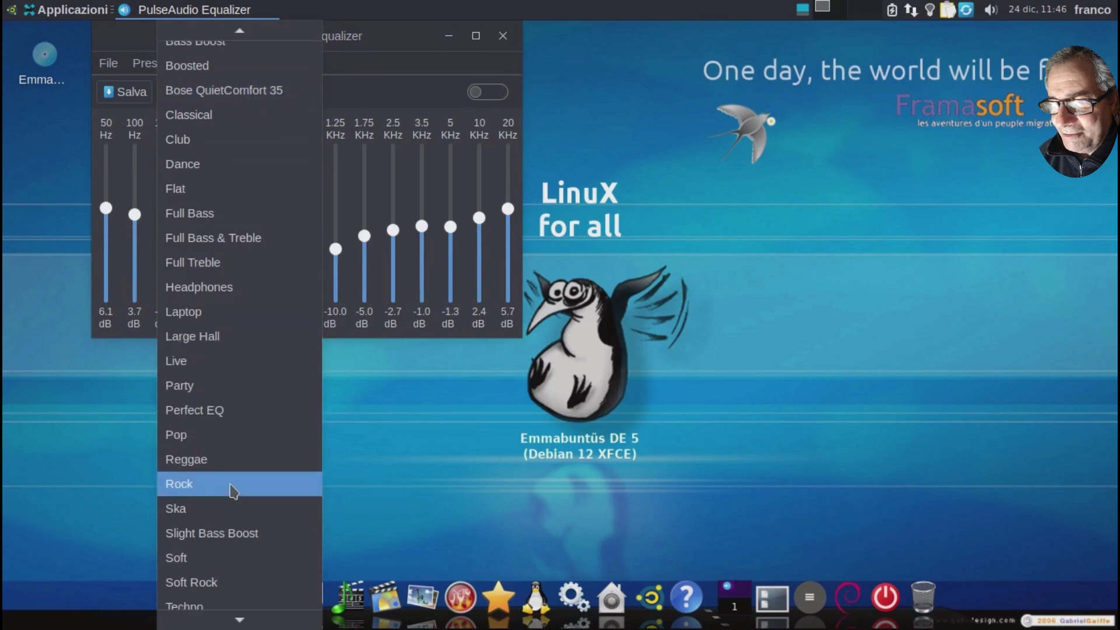
left_click(578, 87)
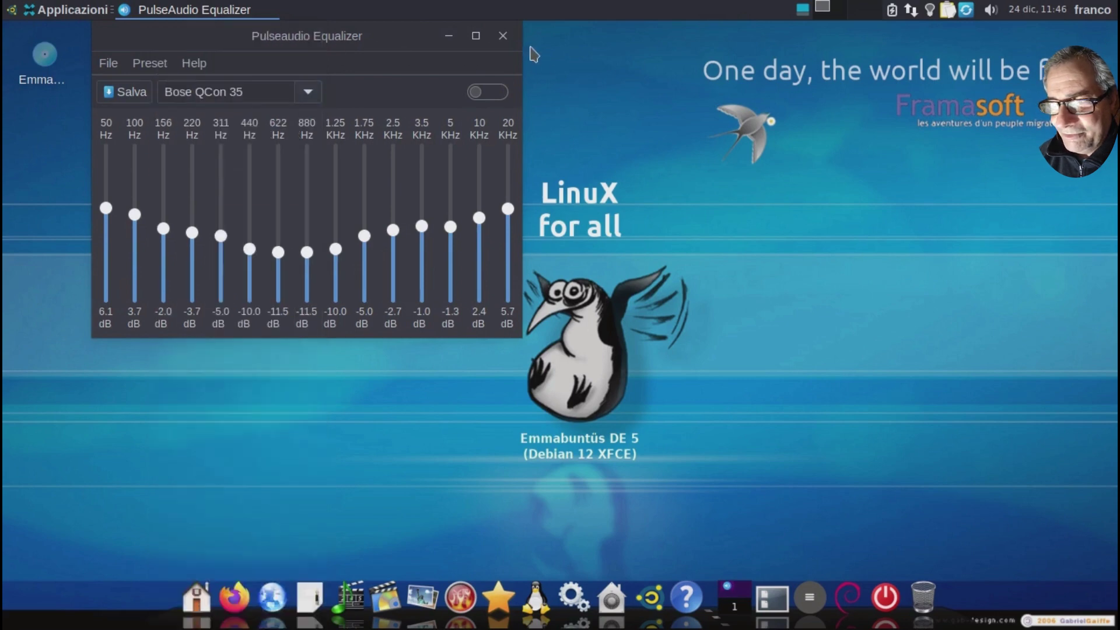
left_click(496, 37)
left_click(70, 10)
mouse_move(150, 184)
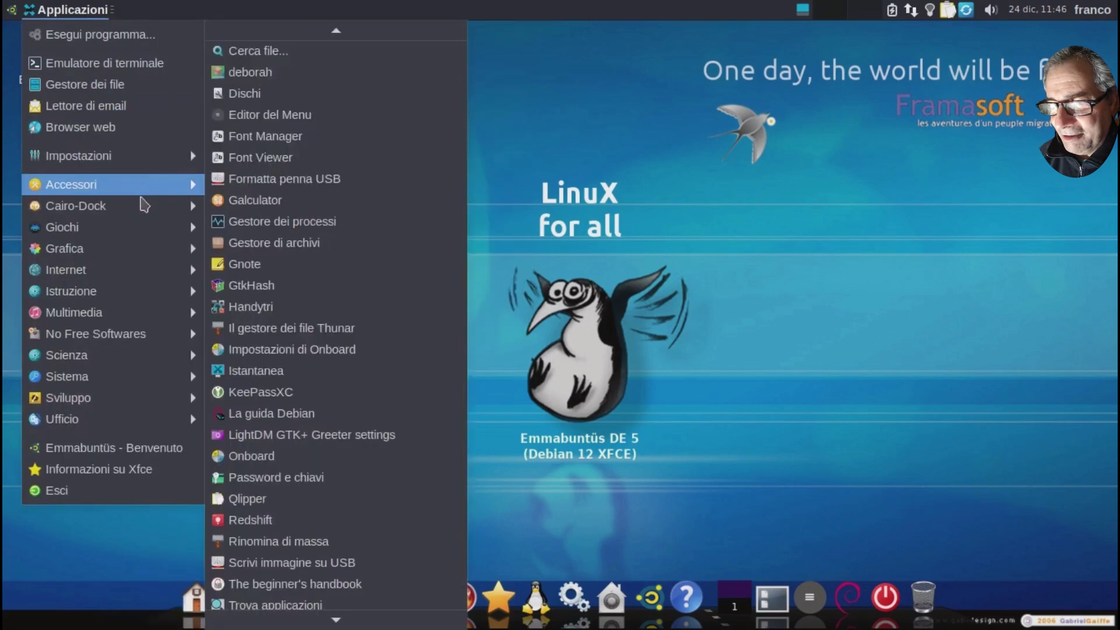
mouse_move(167, 311)
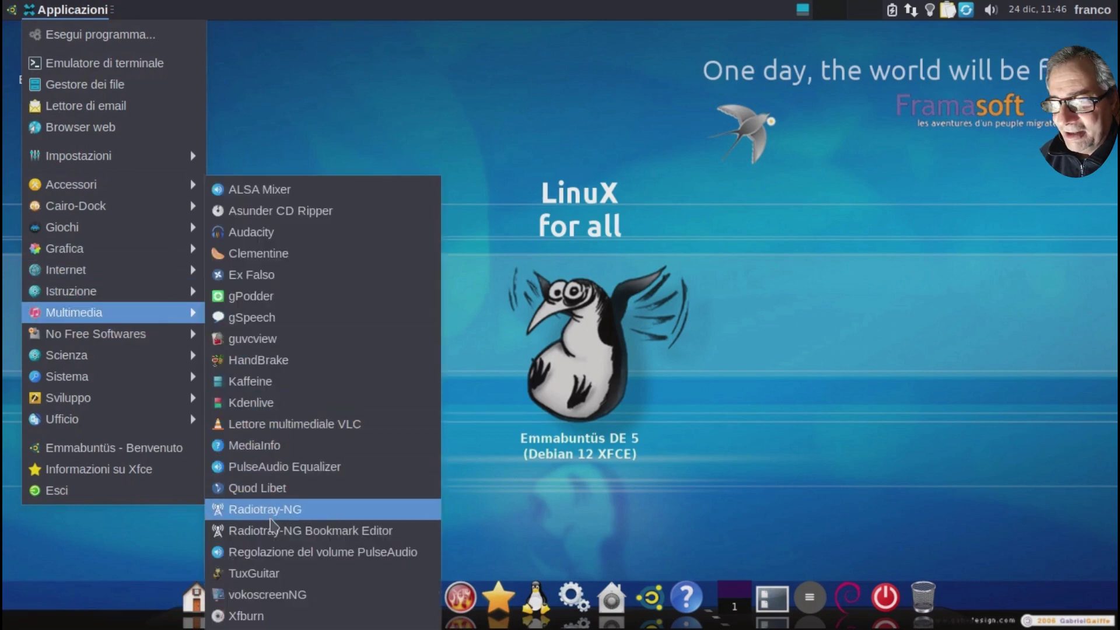
left_click(256, 574)
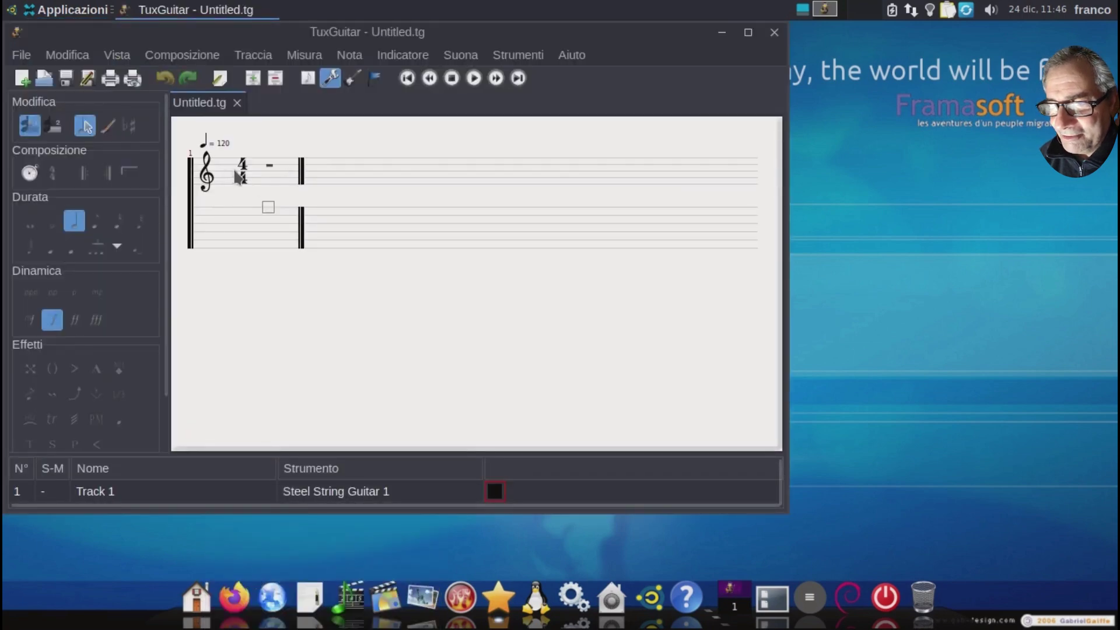
left_click_drag(292, 36, 389, 45)
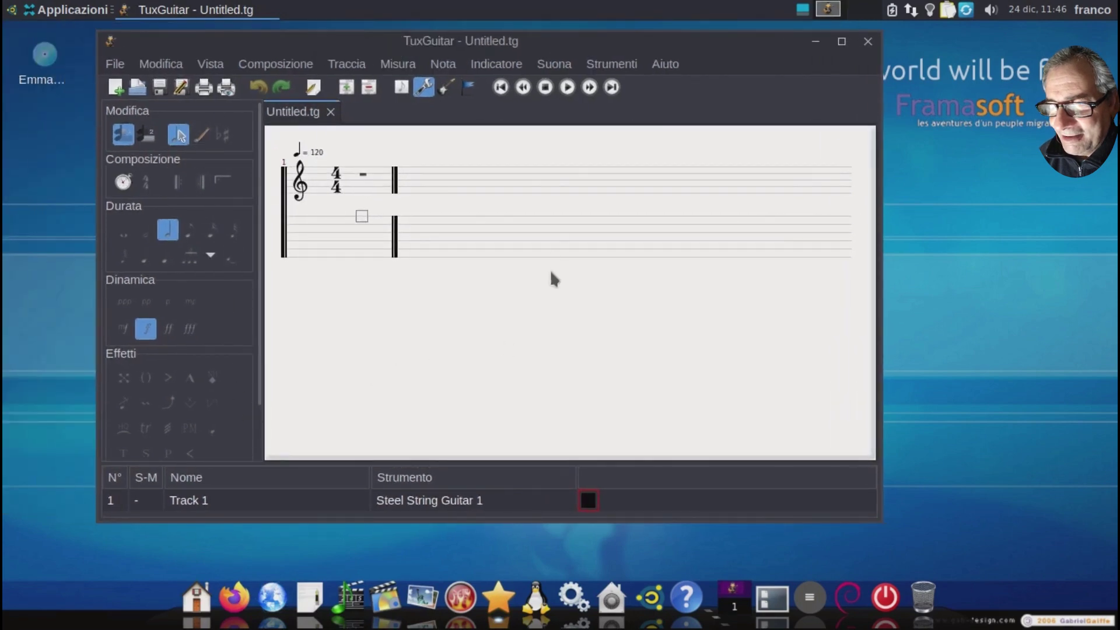
left_click(569, 88)
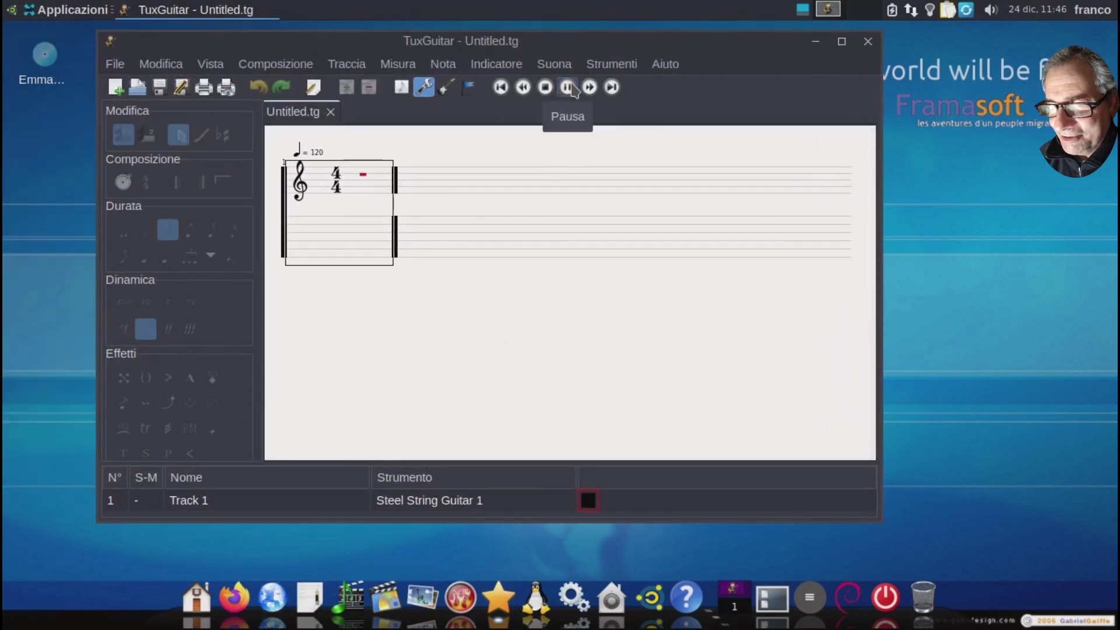
left_click(569, 87)
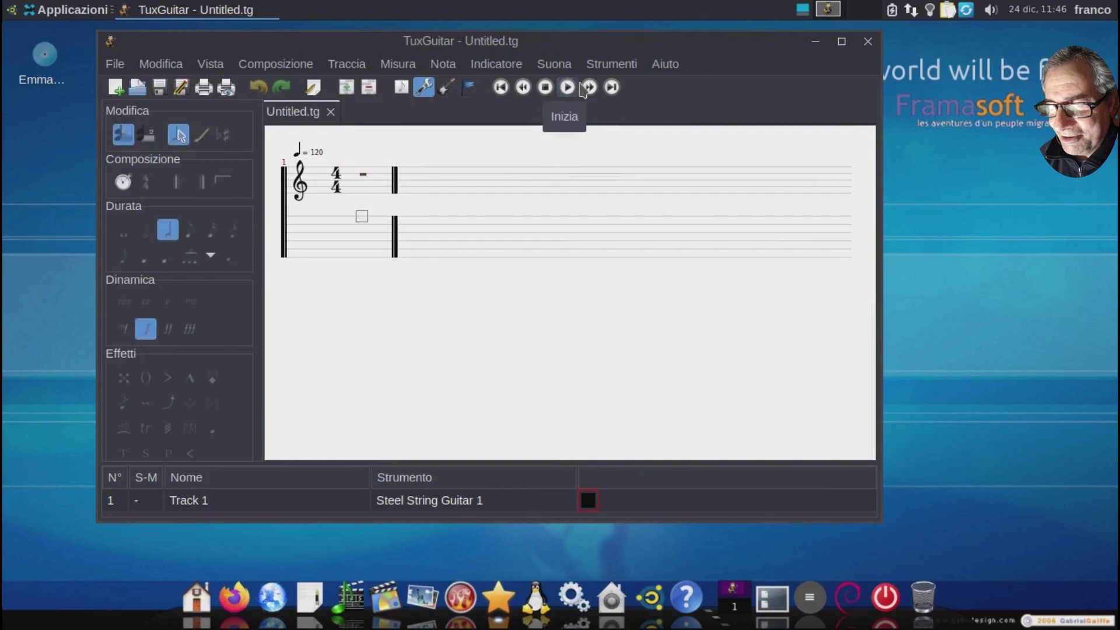
left_click(868, 41)
left_click(80, 16)
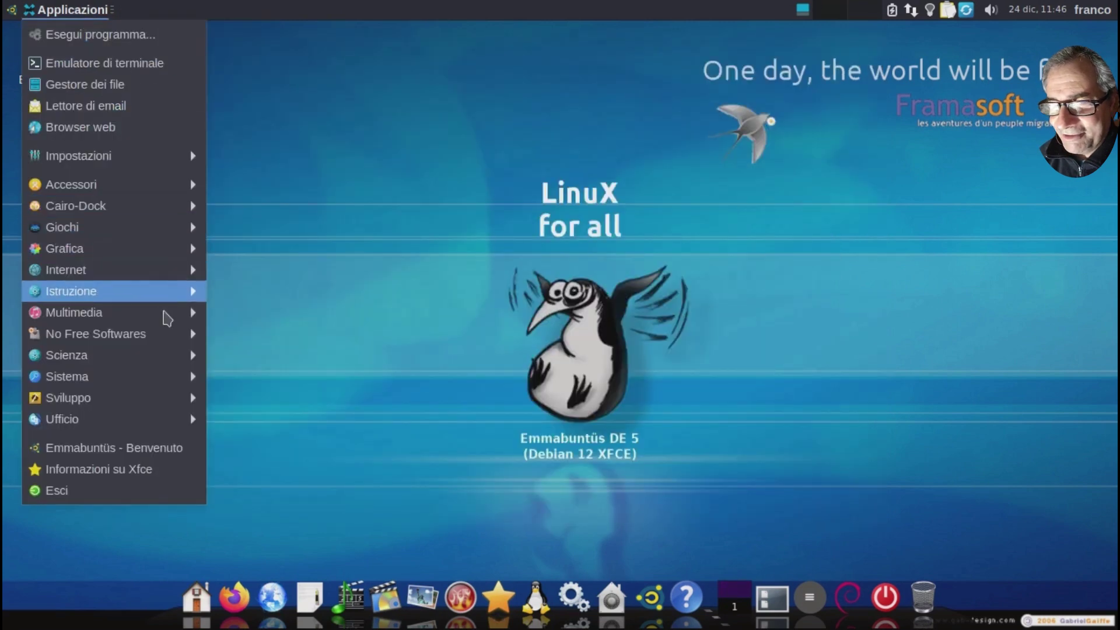
Launch LibreOffice Base from Ufficio, finish its wizard, cancel the Salva dialog and close the wizard.
mouse_move(163, 337)
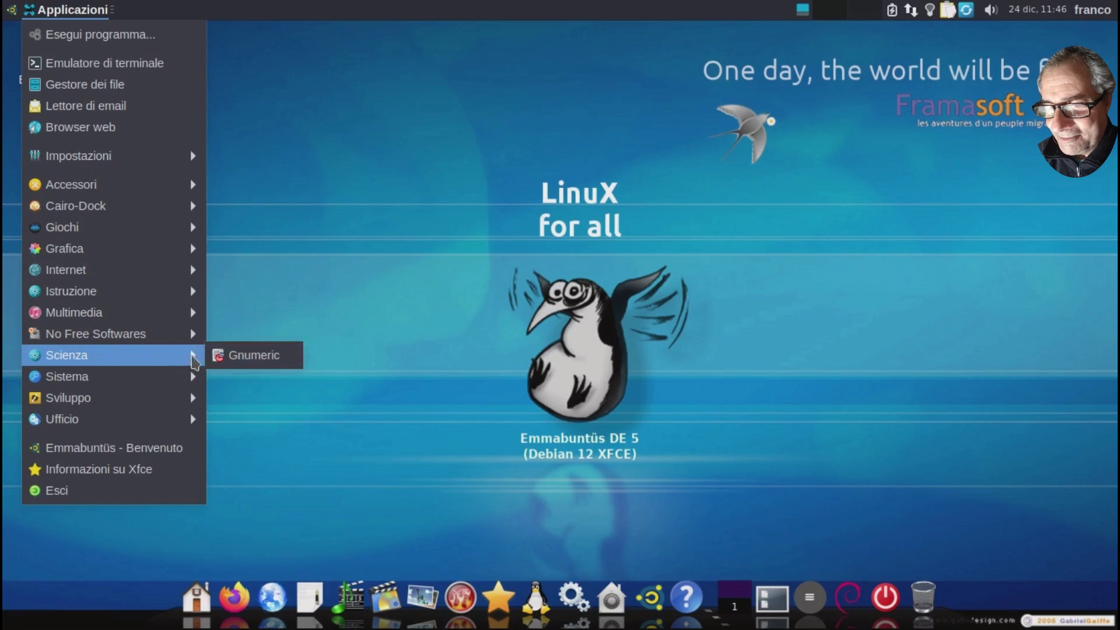
mouse_move(182, 380)
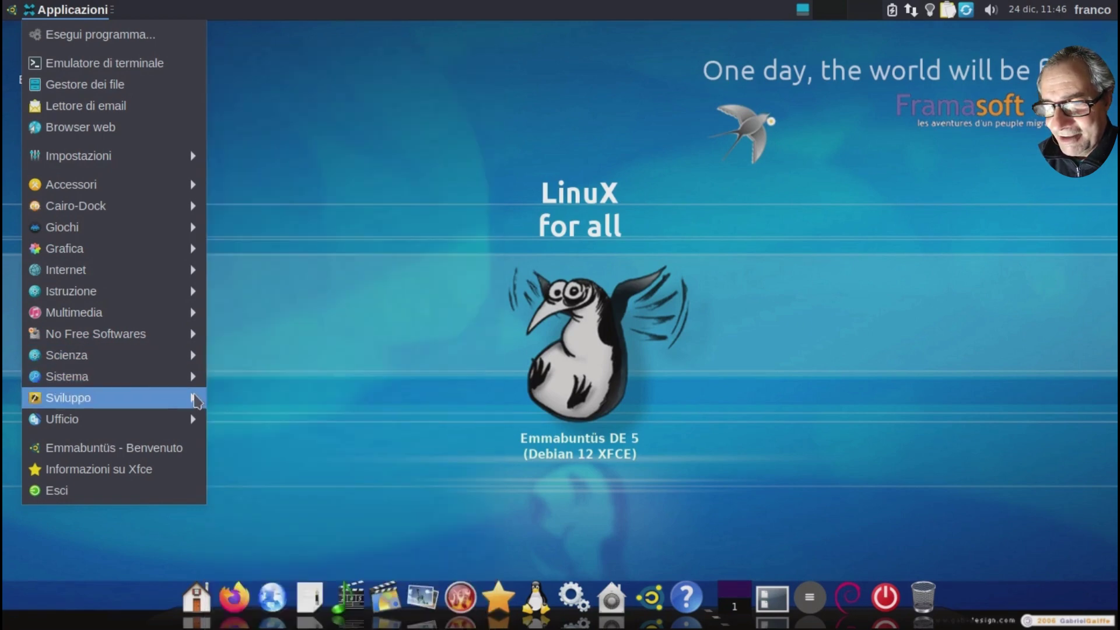
mouse_move(197, 401)
mouse_move(186, 419)
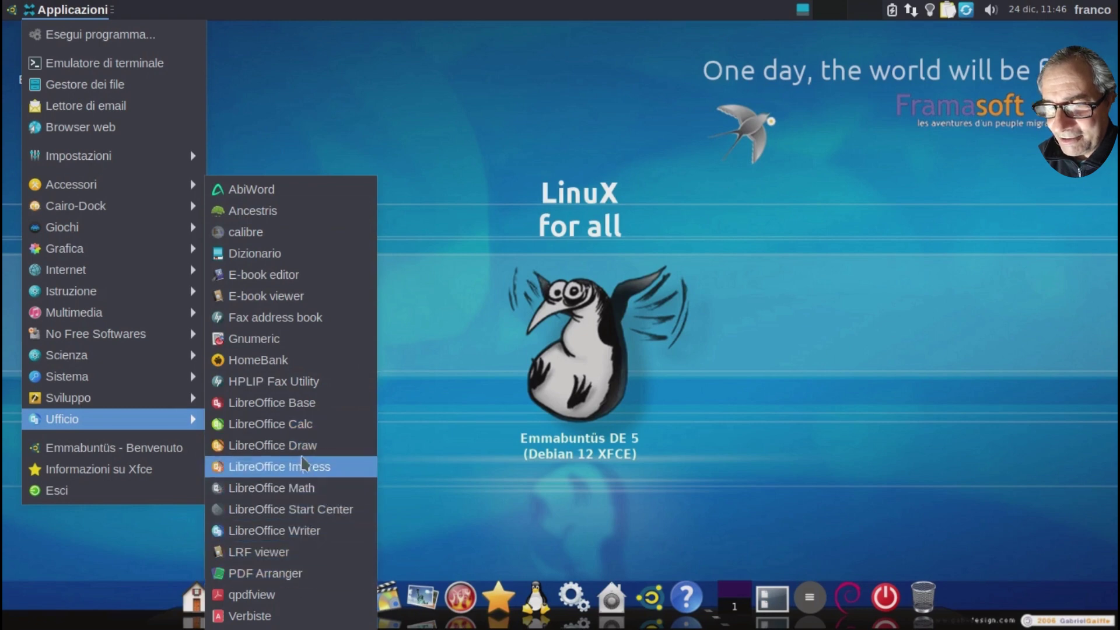
left_click(299, 404)
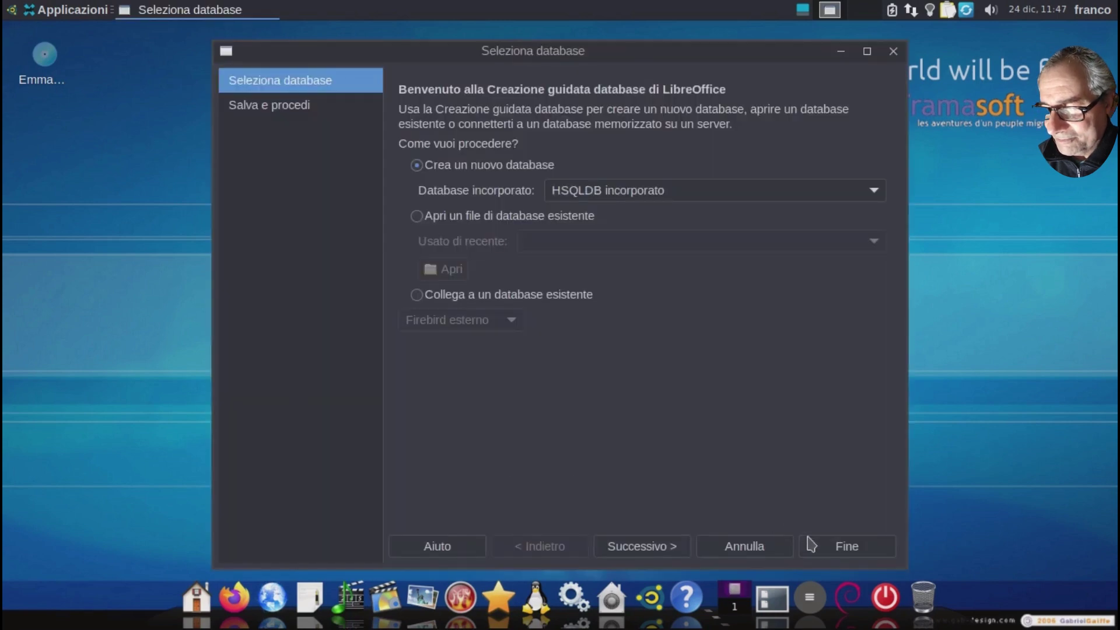
left_click(828, 545)
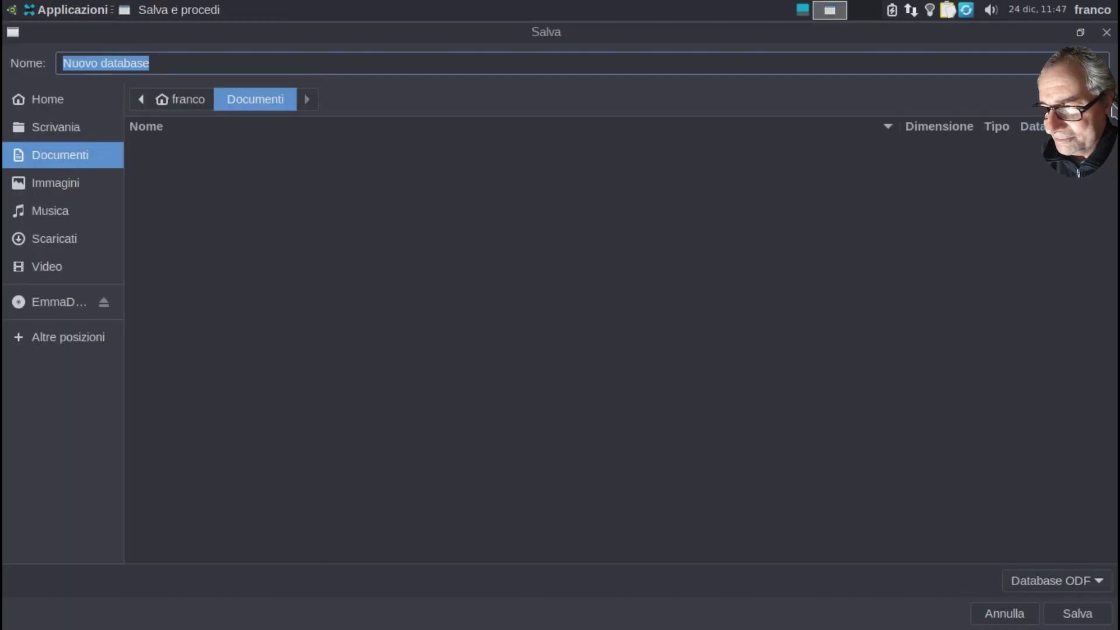
left_click(1106, 32)
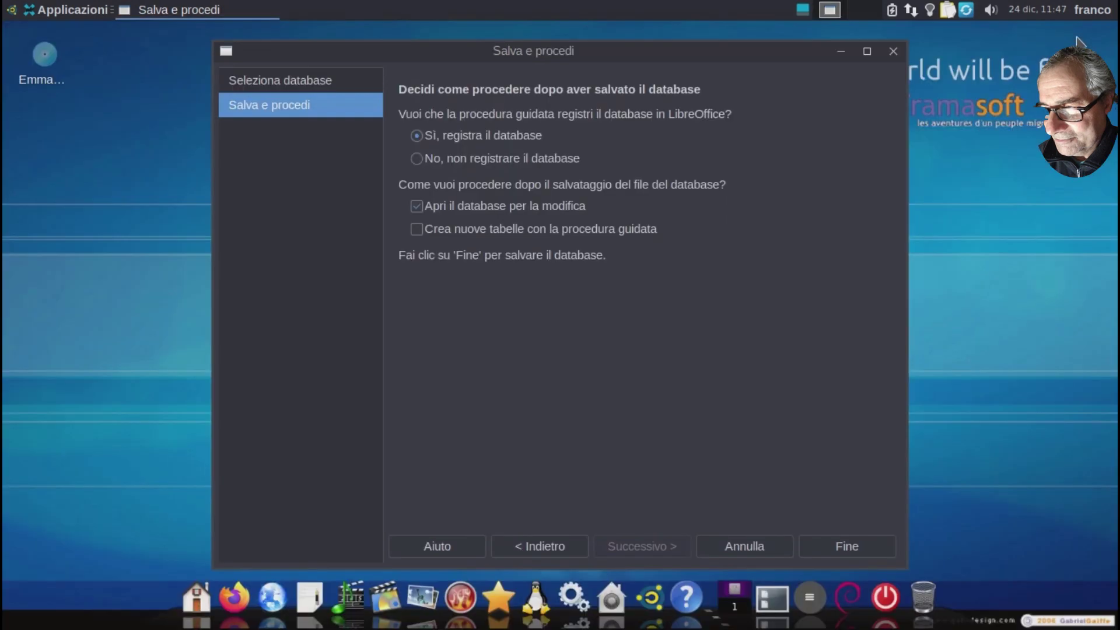
left_click(892, 51)
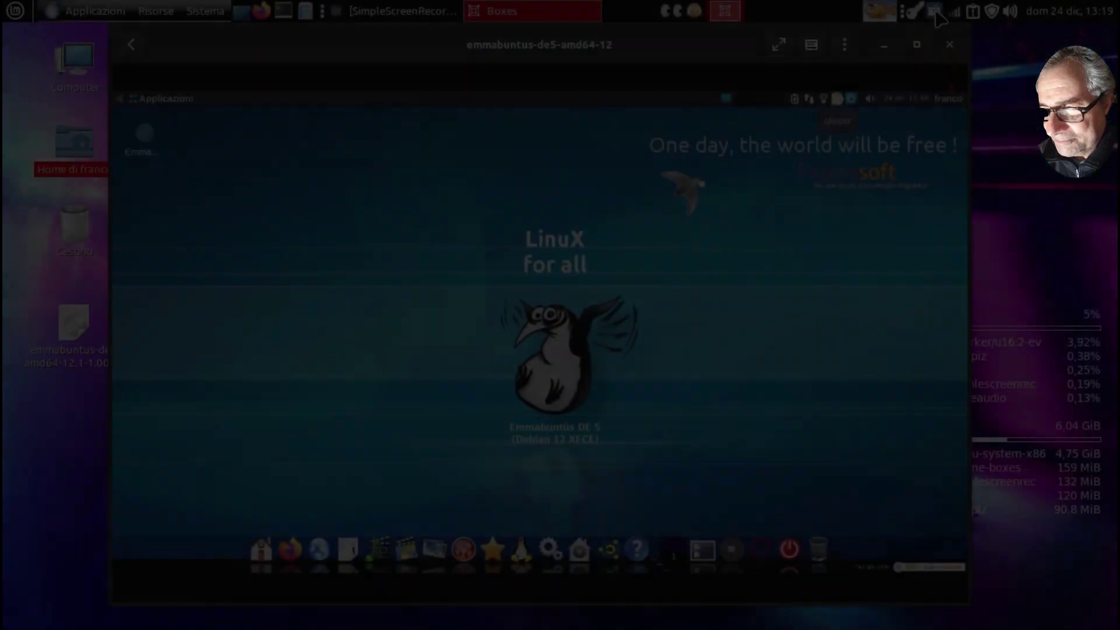
Enlarge the Whisker menu on No Free Softwares, then show the dock menu's Internet category.
right_click(939, 17)
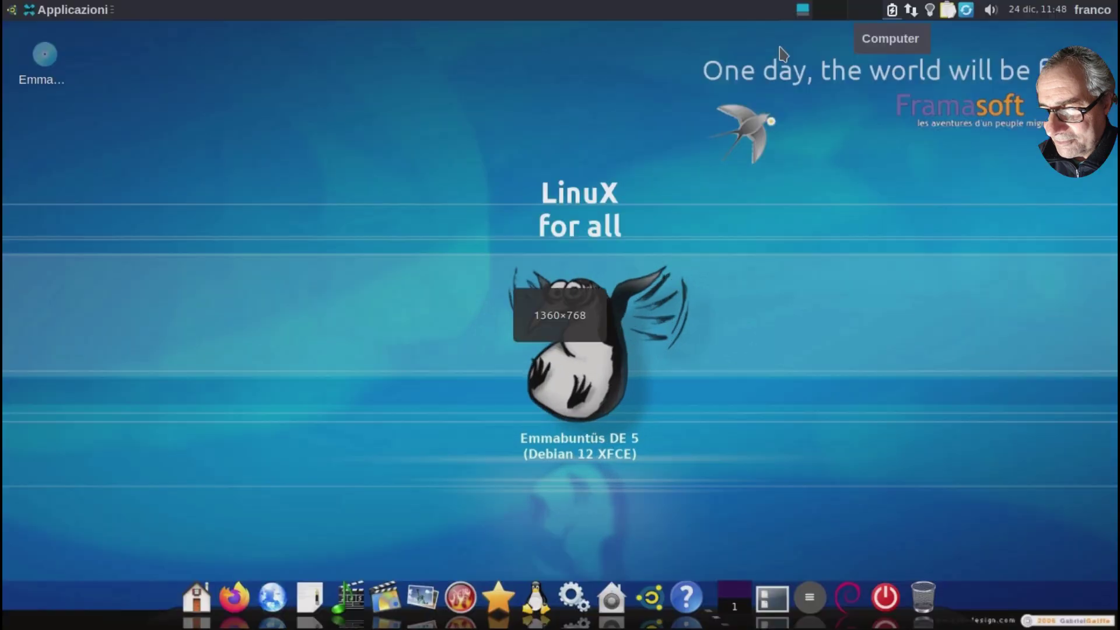
left_click(12, 11)
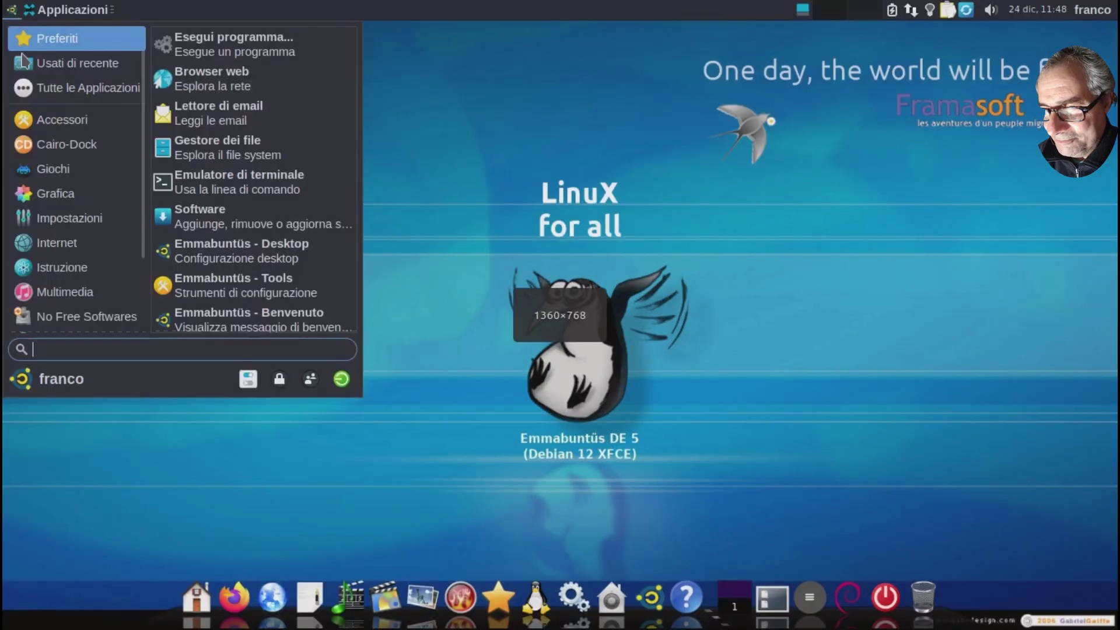
left_click(58, 317)
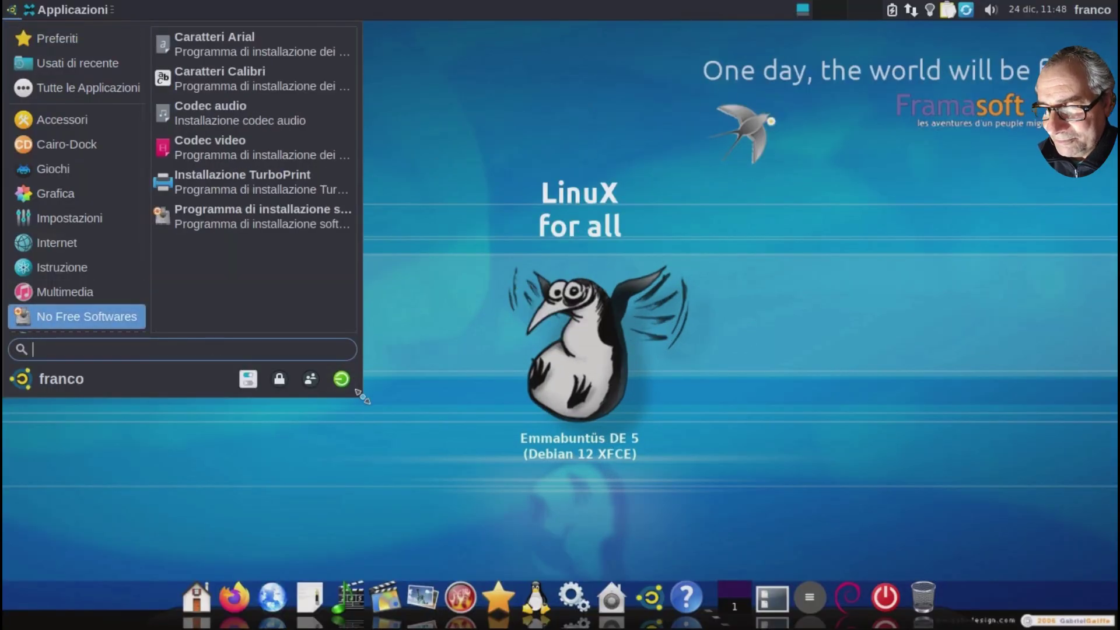
left_click_drag(361, 380, 372, 484)
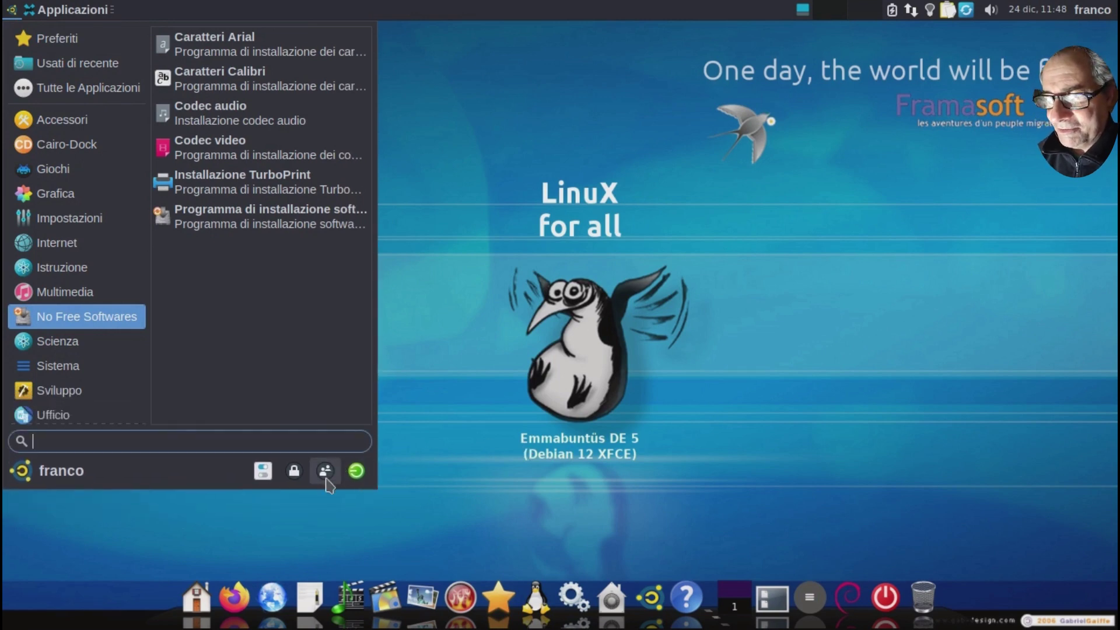
left_click(583, 408)
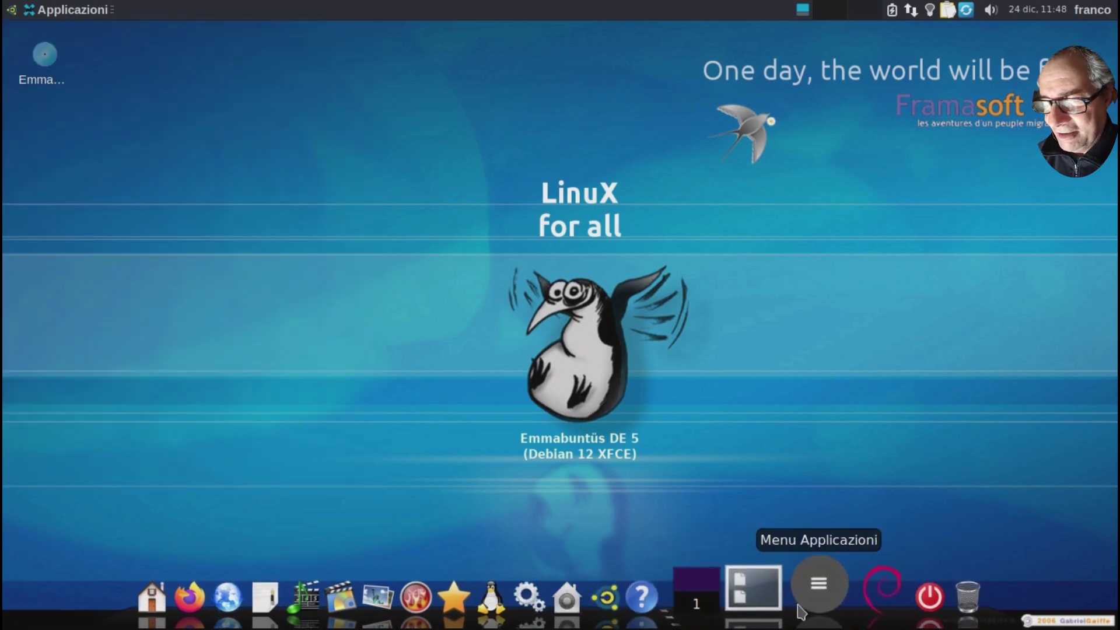
left_click(810, 586)
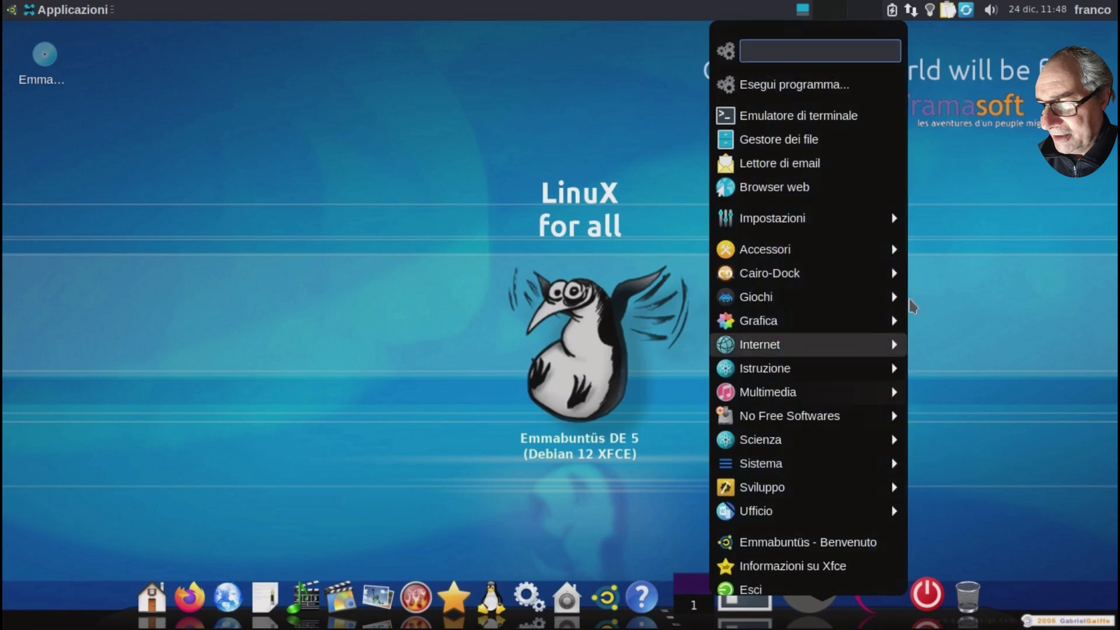
mouse_move(892, 252)
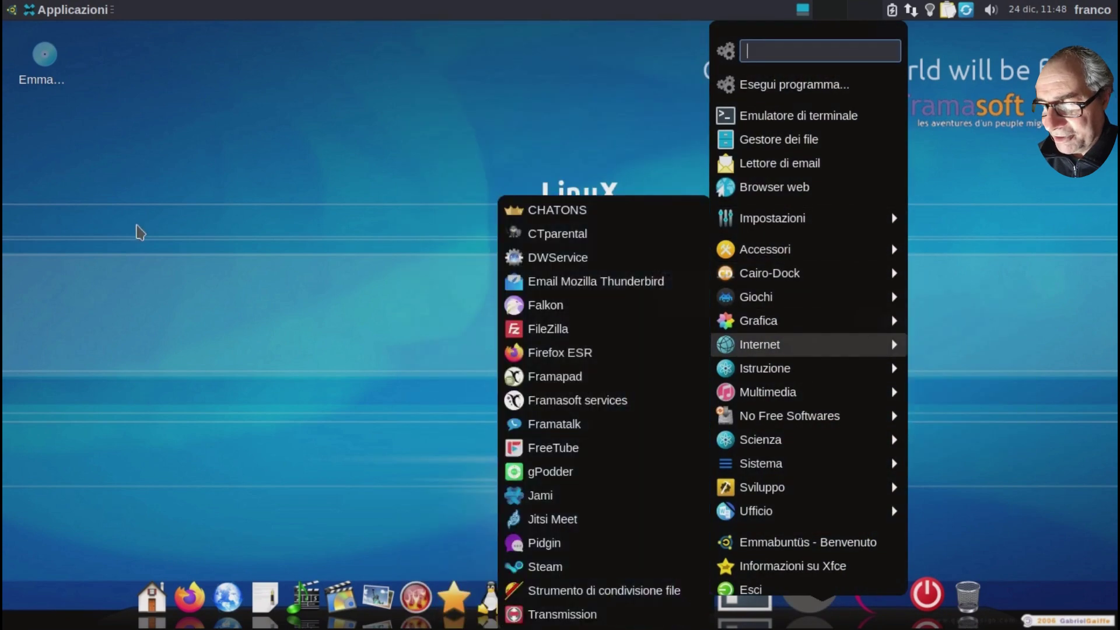
Advance Firefox's welcome tour and skip the phone sync QR code step.
left_click(183, 391)
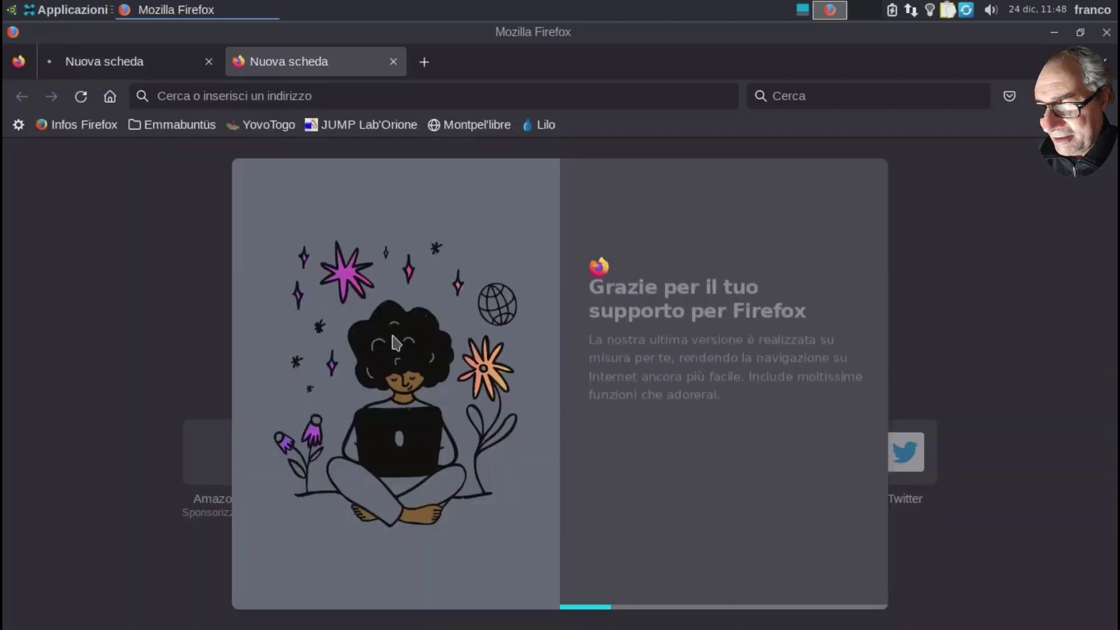
left_click(794, 579)
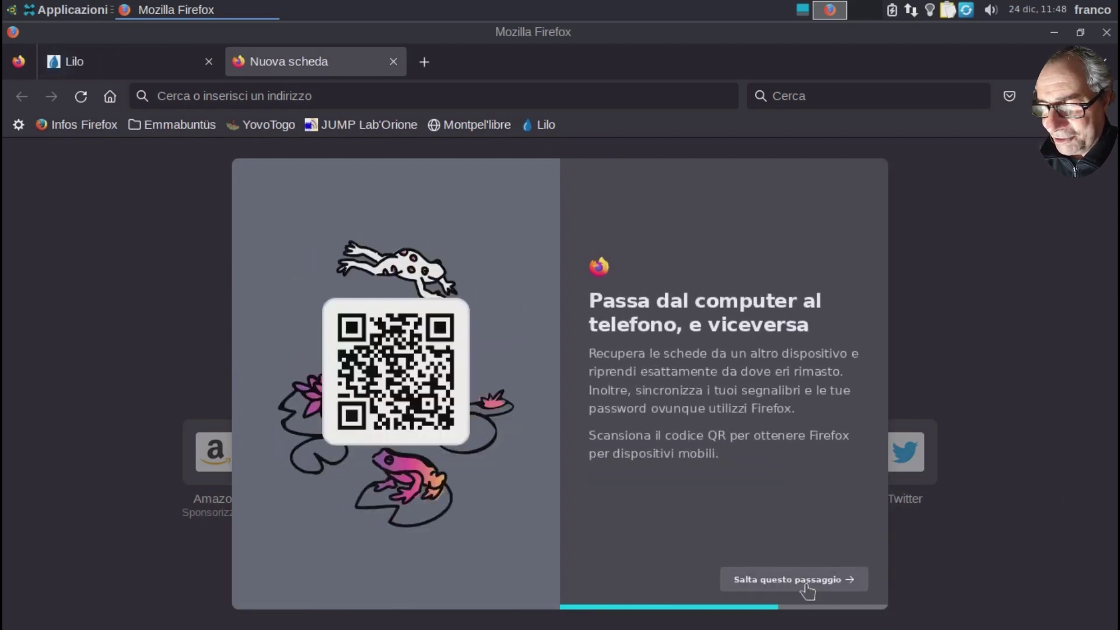
left_click(807, 590)
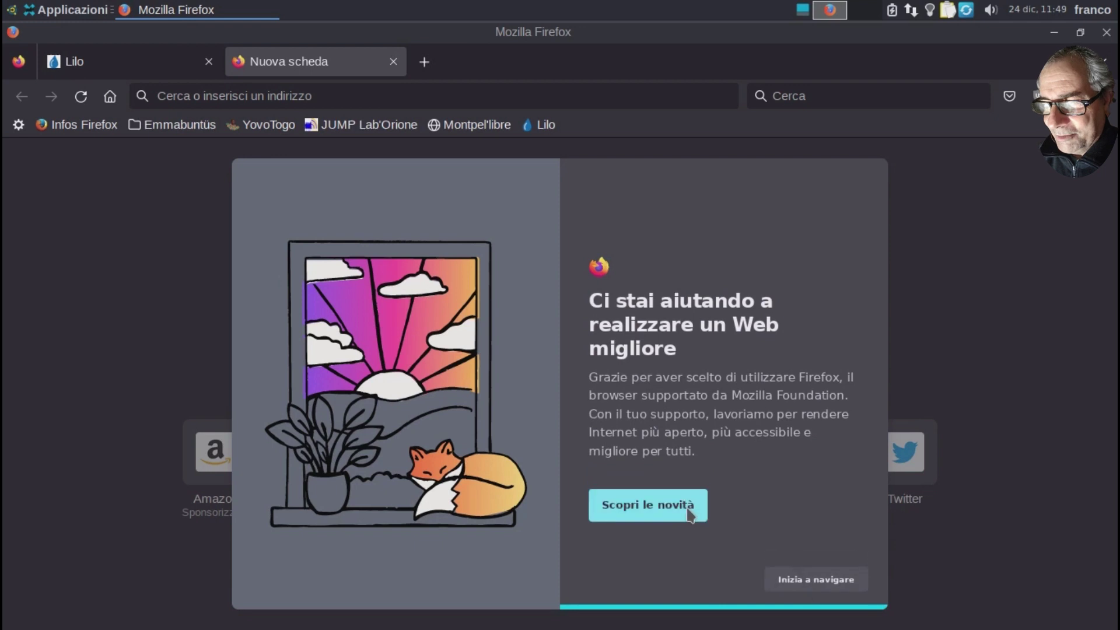
Finish the welcome tour, close the Lilo tab and search for 'icone oxigen ubuntu'.
left_click(794, 580)
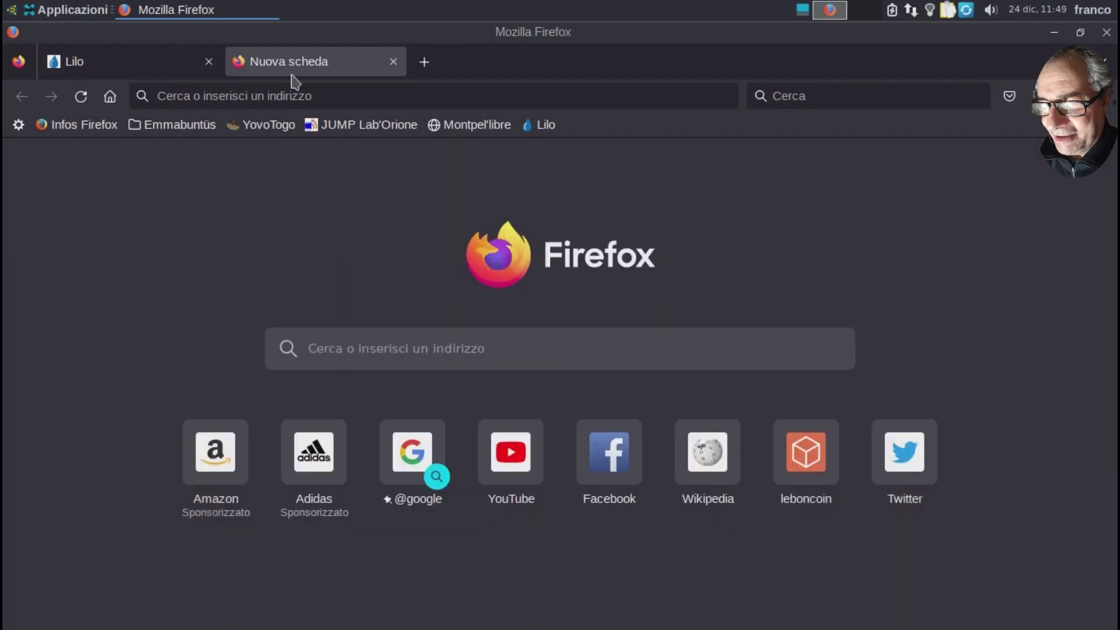
left_click(209, 61)
left_click_drag(373, 41, 445, 56)
left_click(460, 120)
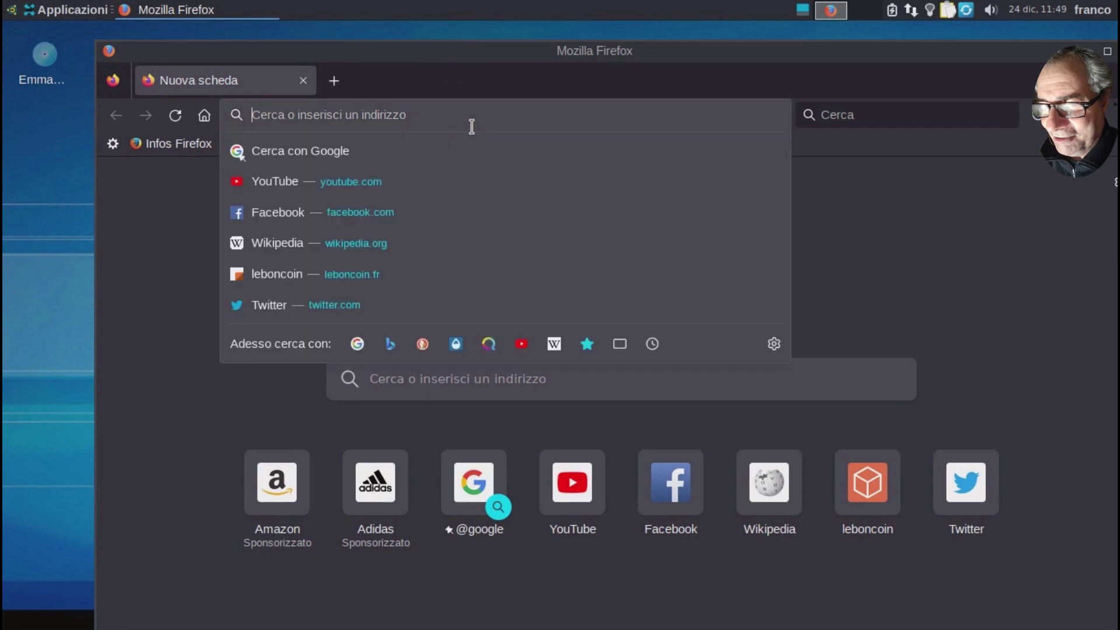
type("icon")
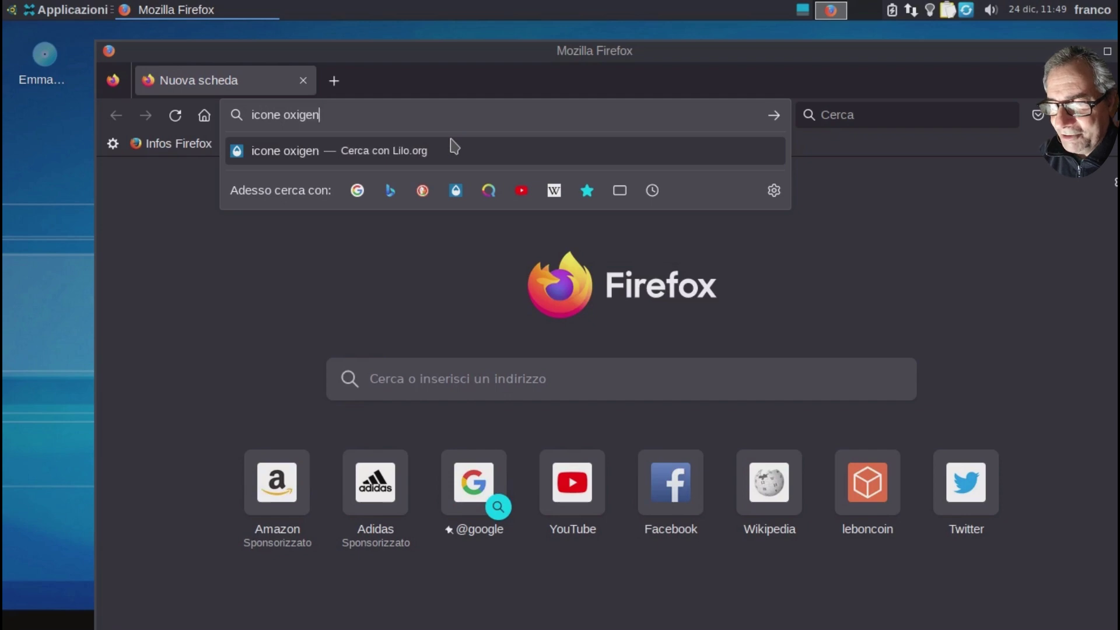
type("e oxigen ubun")
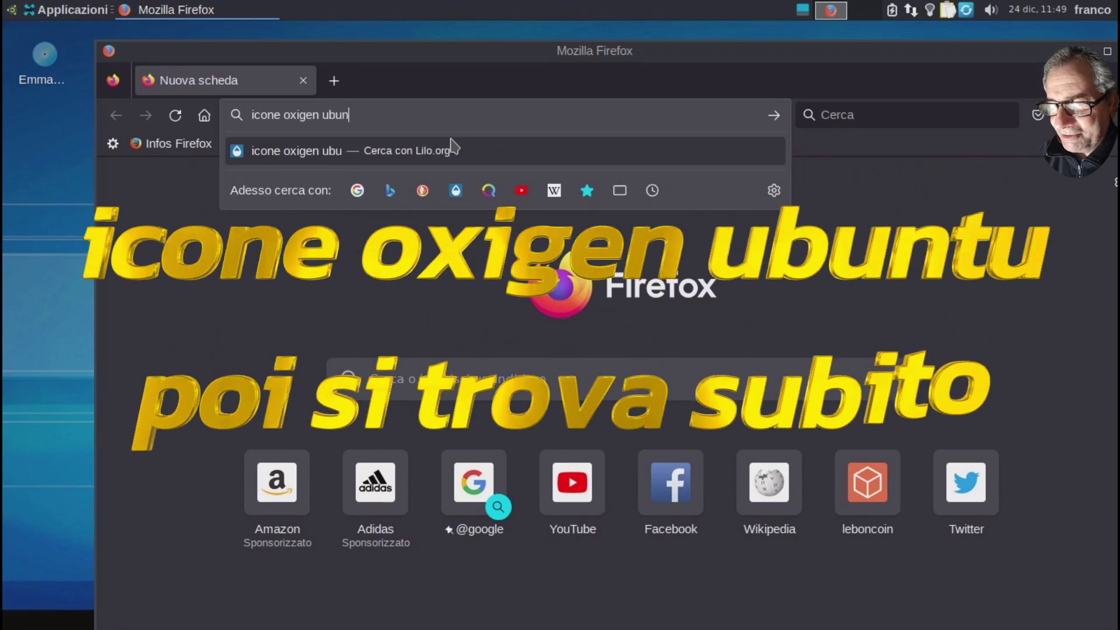
type("tu")
key("Return")
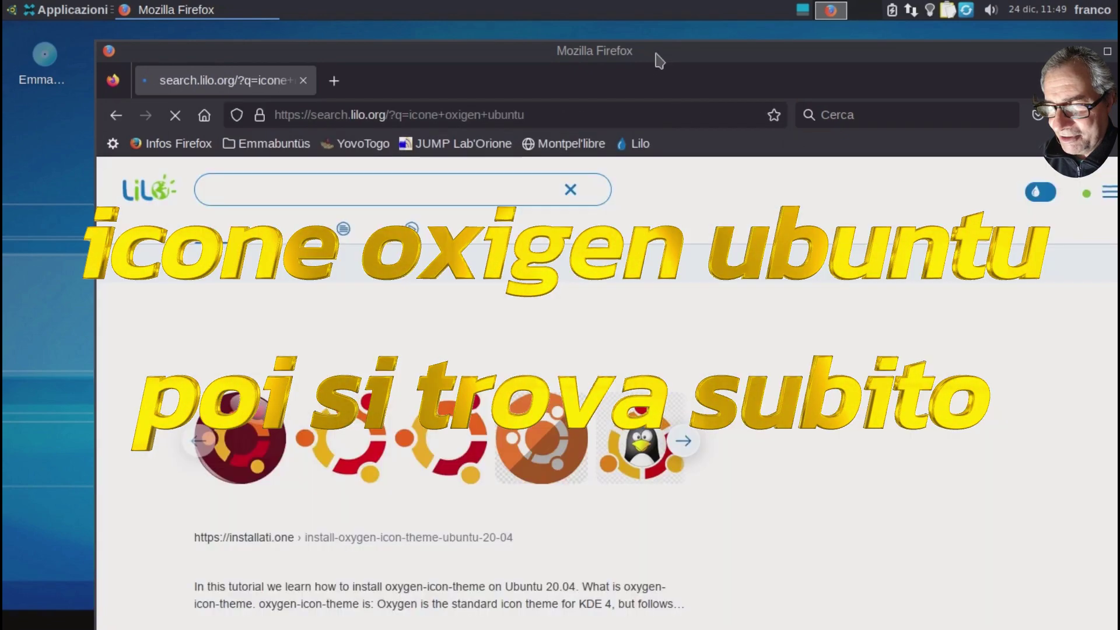
Open the installati.one oxygen-icon-theme guide, accept cookies and scroll to its apt-get commands.
left_click_drag(657, 54, 774, 65)
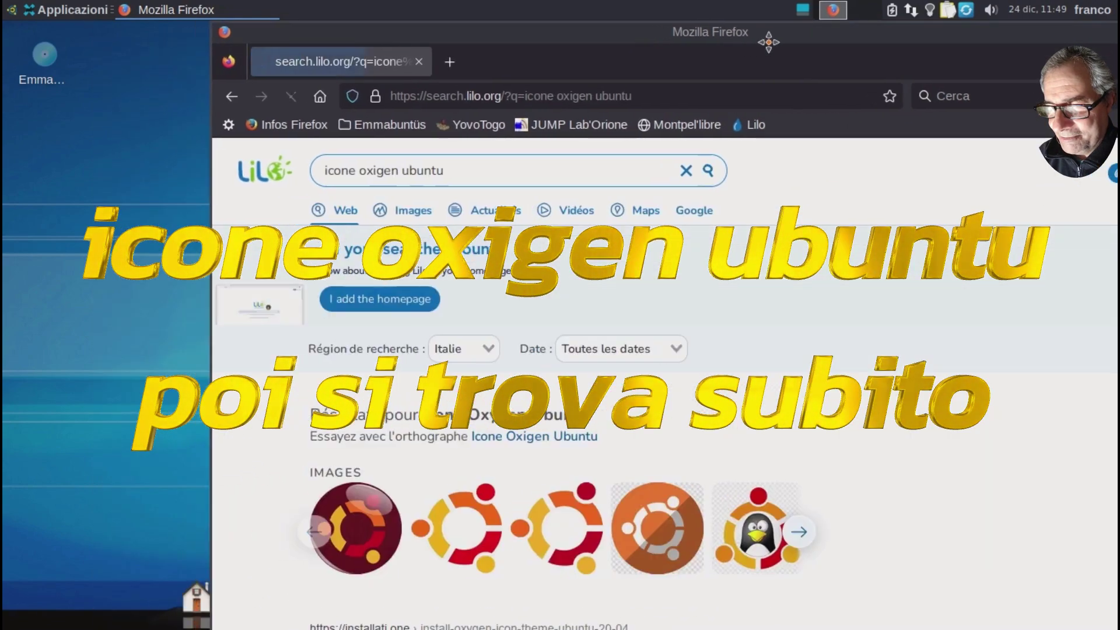
scroll(699, 255, "down", 5)
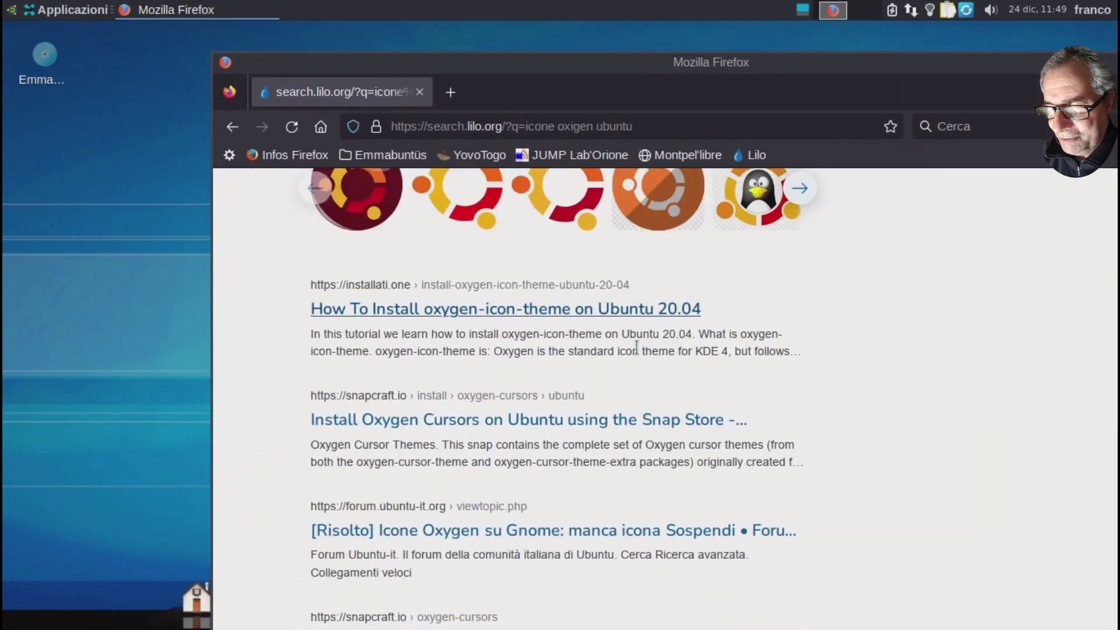
left_click(554, 315)
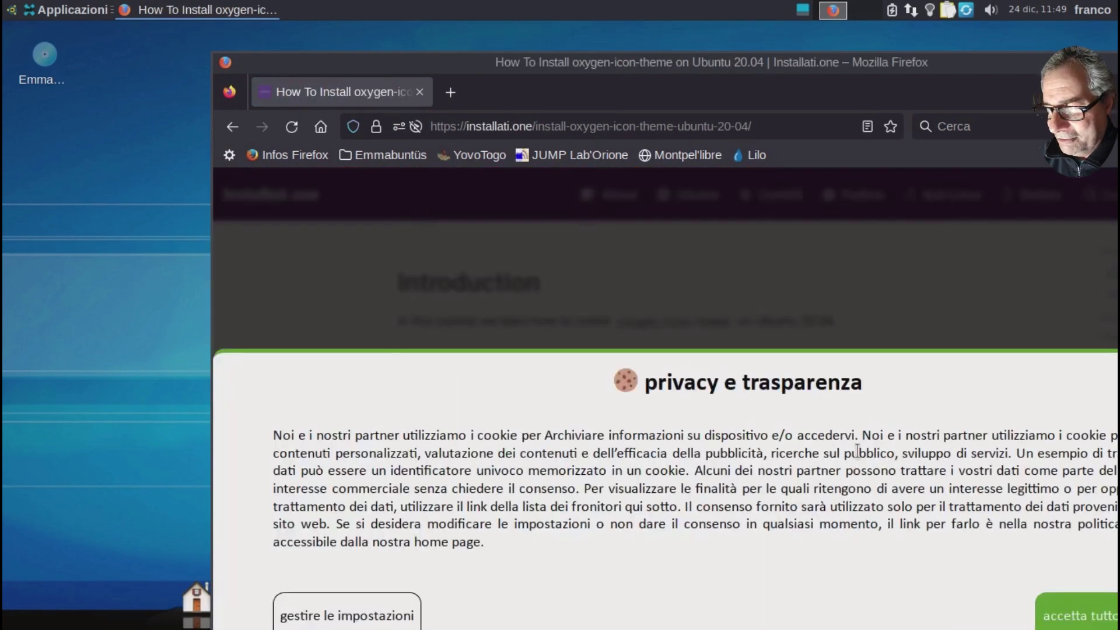
left_click(1089, 613)
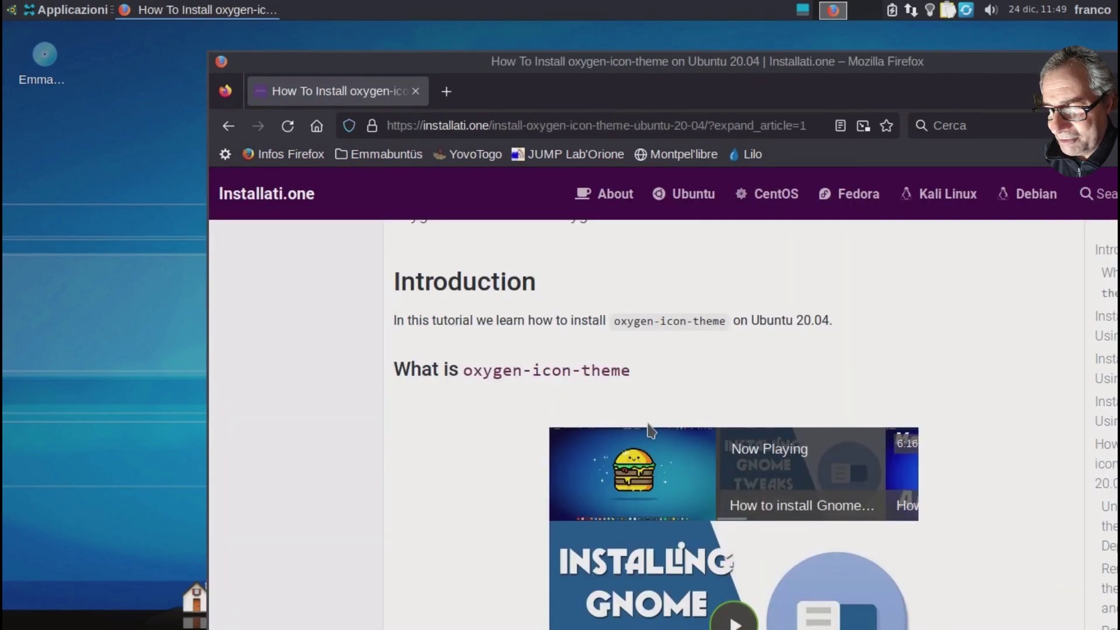
scroll(649, 430, "down", 6)
scroll(555, 463, "down", 3)
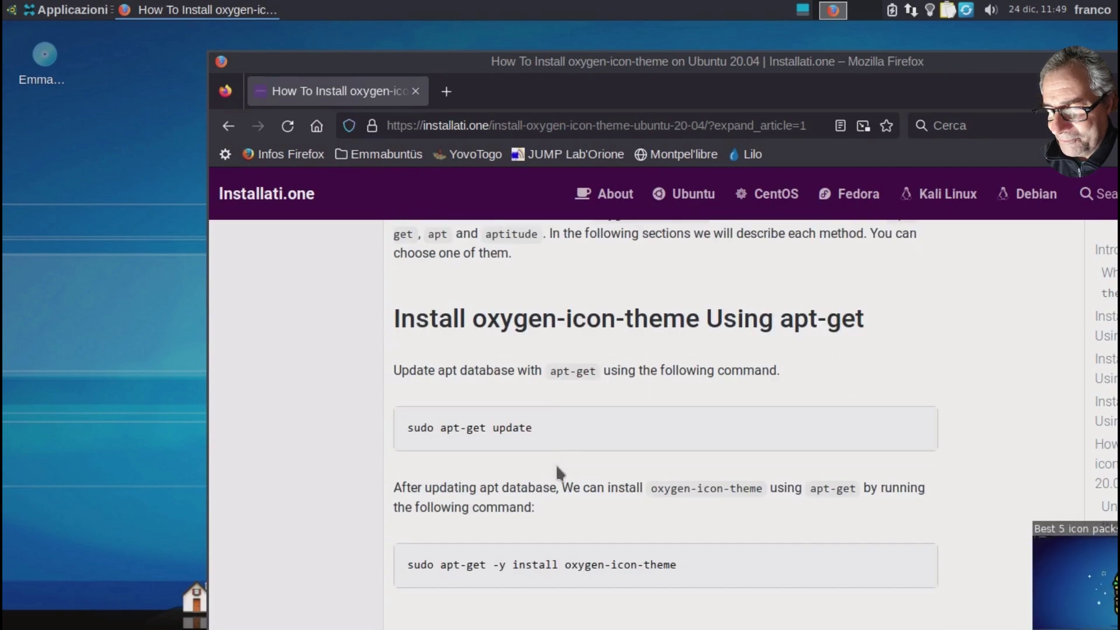
scroll(554, 464, "down", 2)
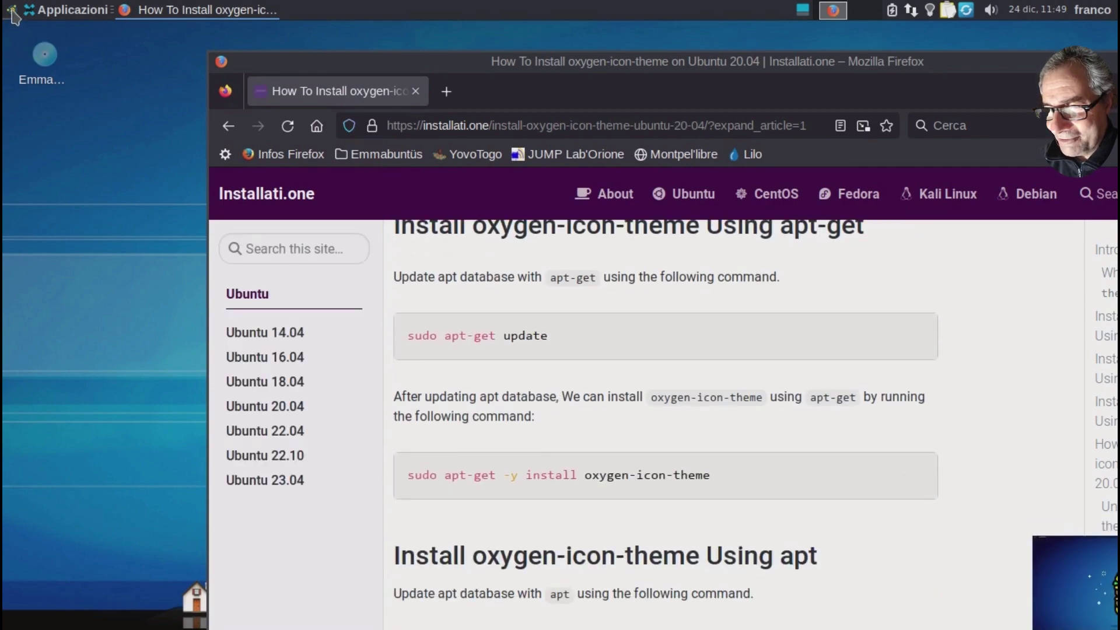
left_click(13, 11)
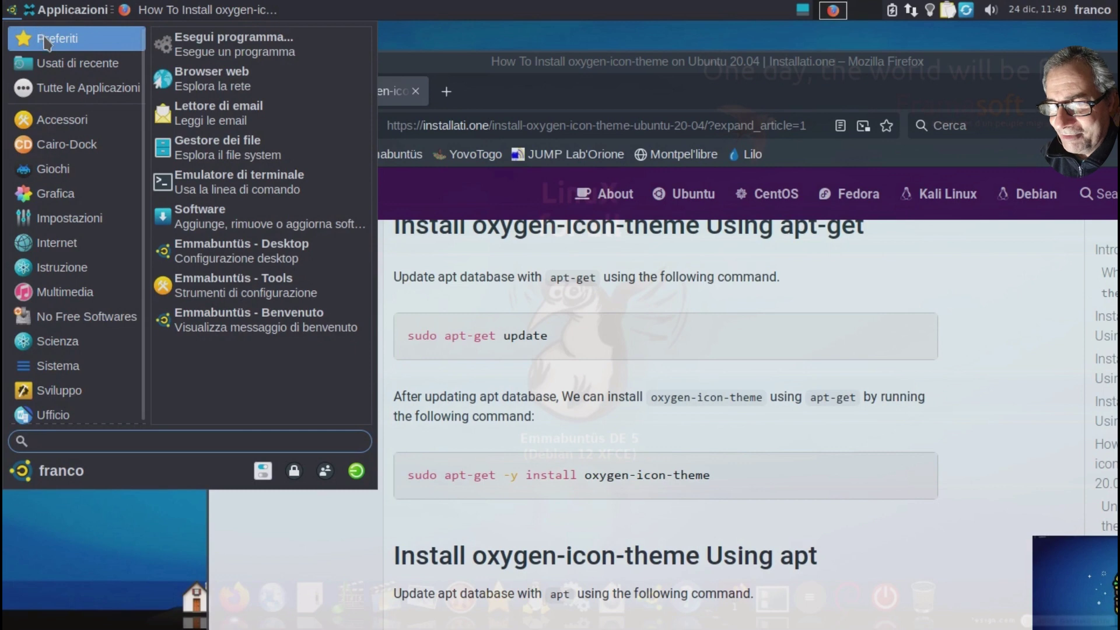
Open a terminal and copy the apt-get install command from the tutorial page.
left_click(211, 178)
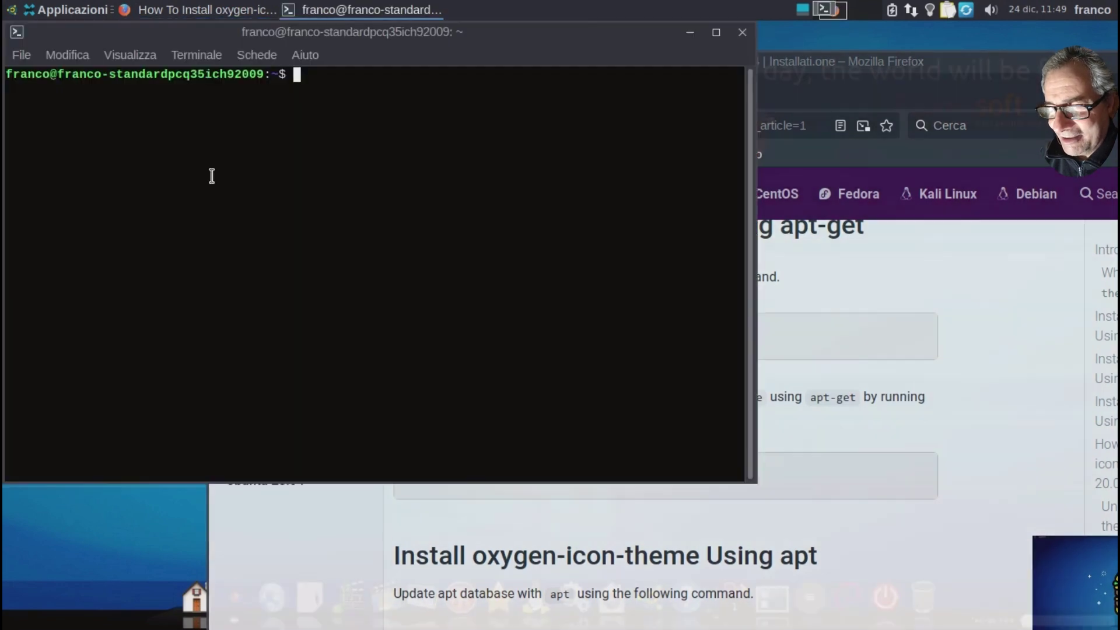
left_click(384, 525)
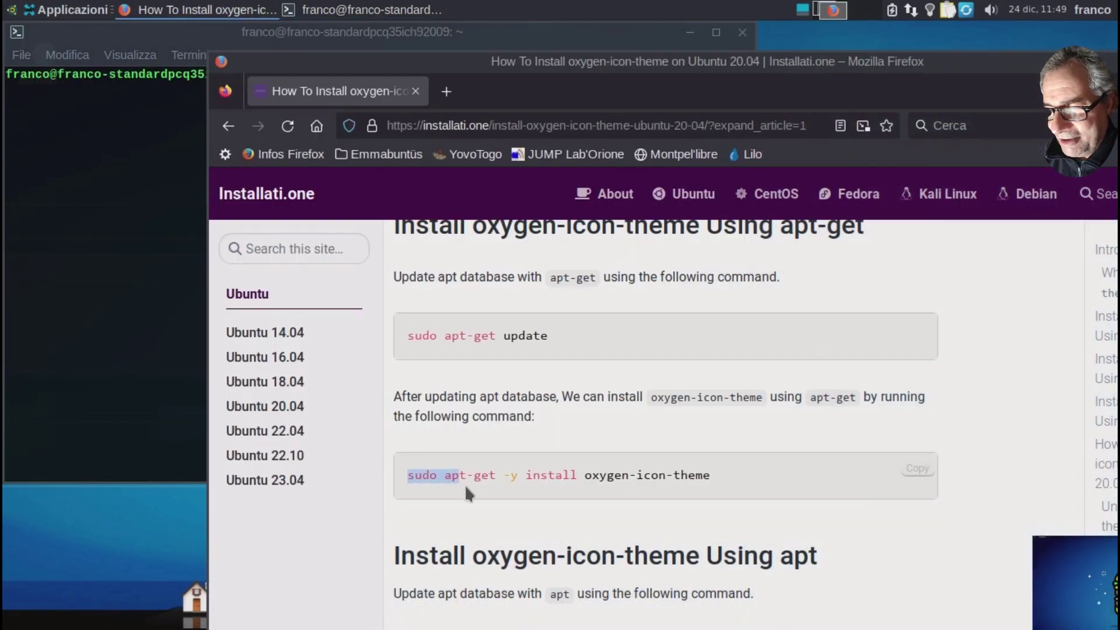
left_click_drag(466, 488, 609, 484)
right_click(610, 484)
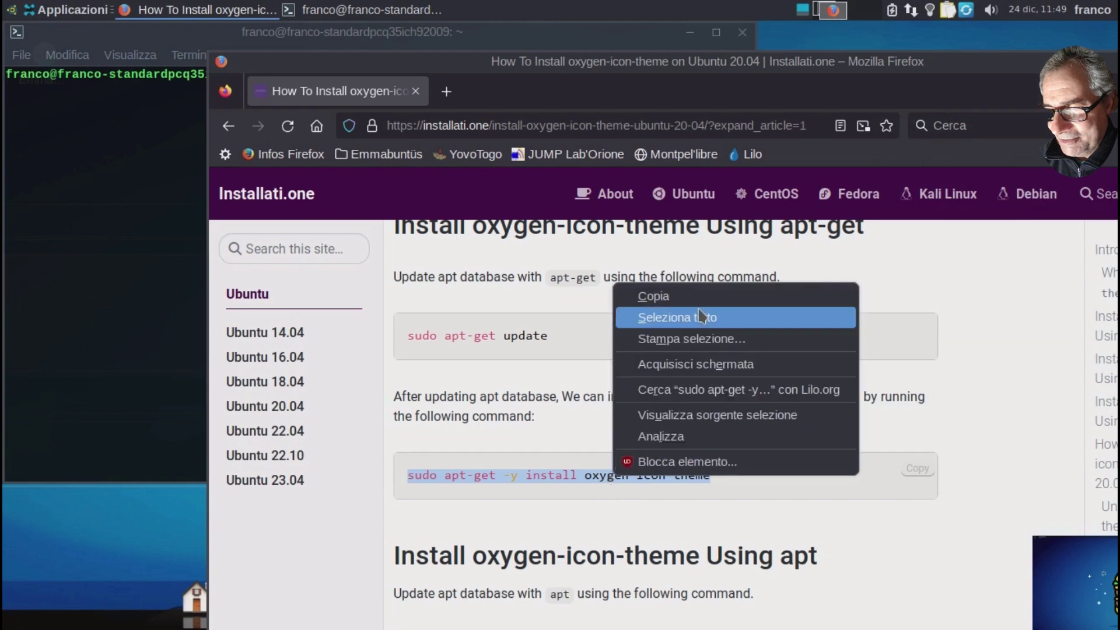
left_click(700, 296)
Paste the command, enter the sudo password to install oxygen-icon-theme, then close Firefox and the terminal.
left_click(143, 151)
right_click(146, 151)
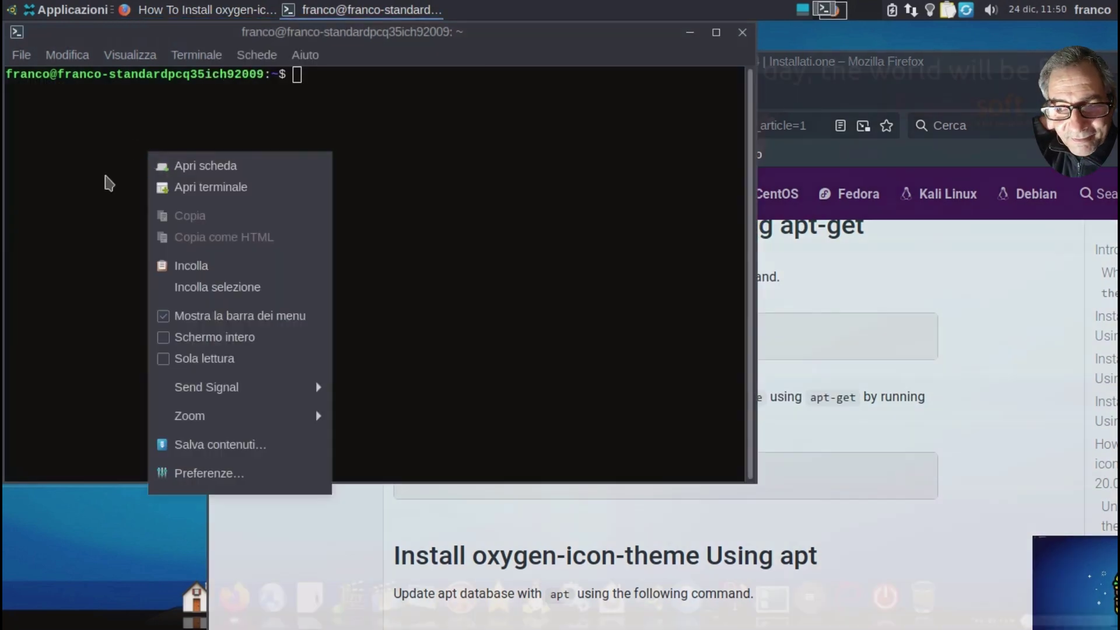
left_click(193, 265)
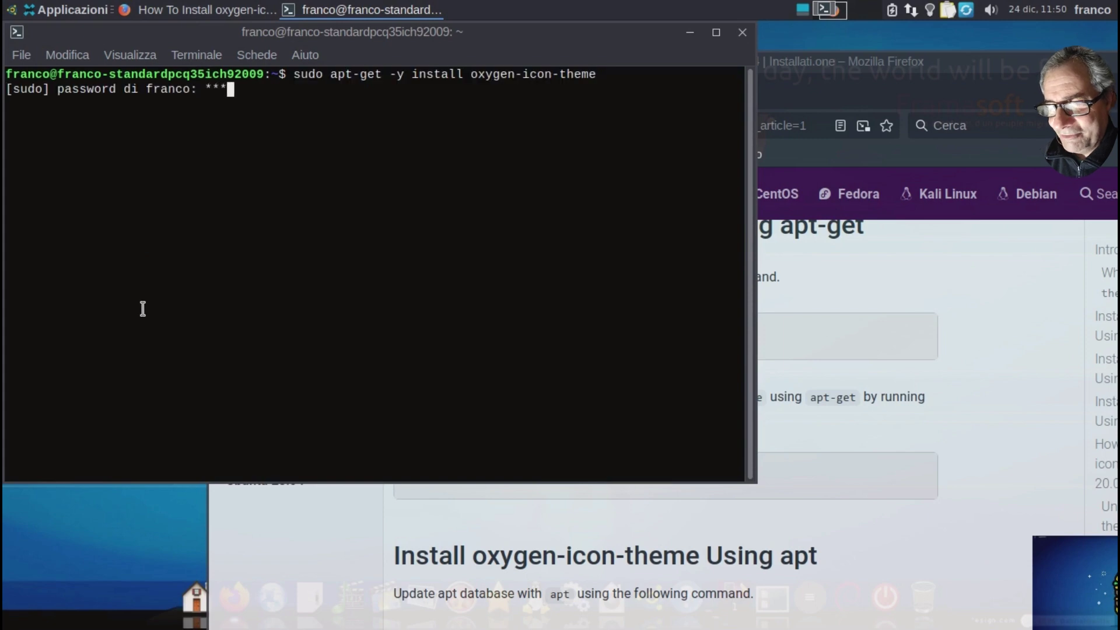
key("Return")
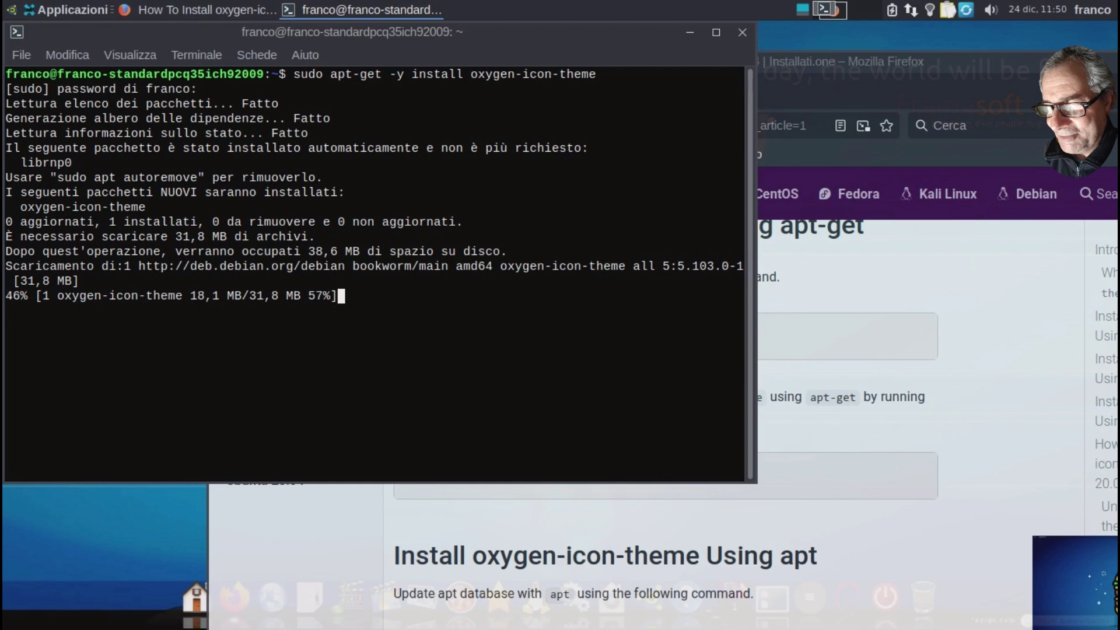
key("ctrl+w")
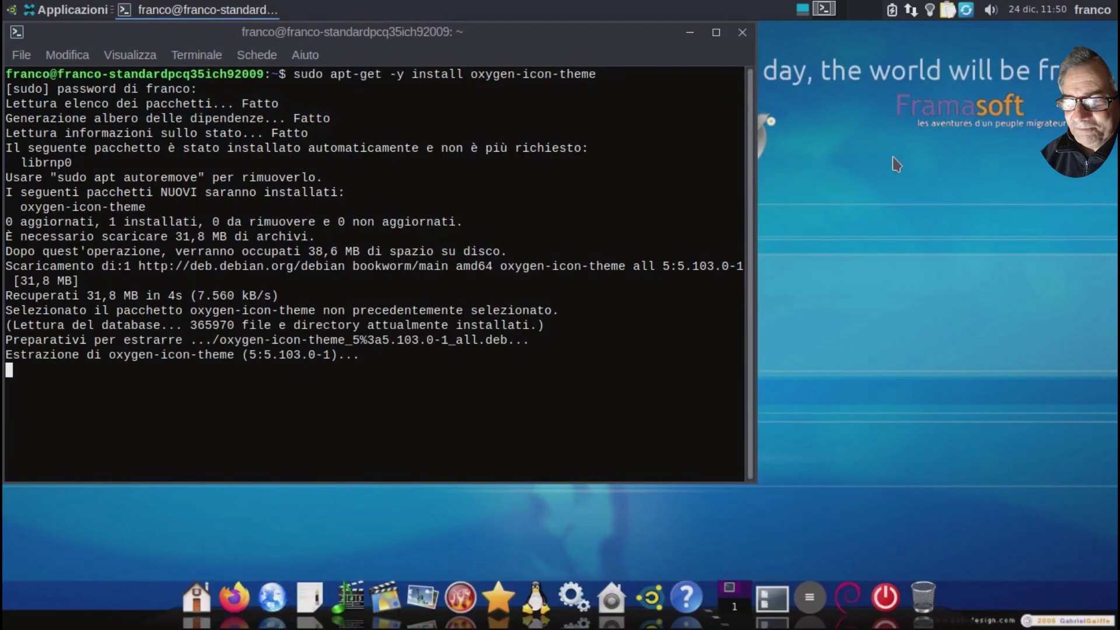
left_click(742, 33)
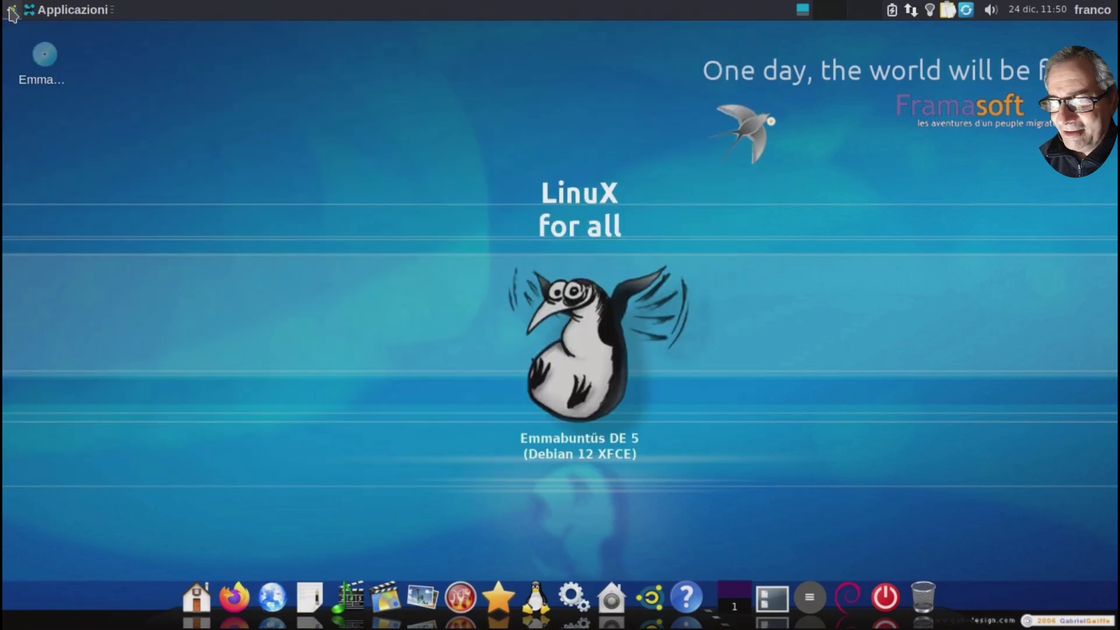
Choose Oxygen on the Icone tab of Settings > Aspetto, then close the dialog.
left_click(12, 11)
mouse_move(46, 88)
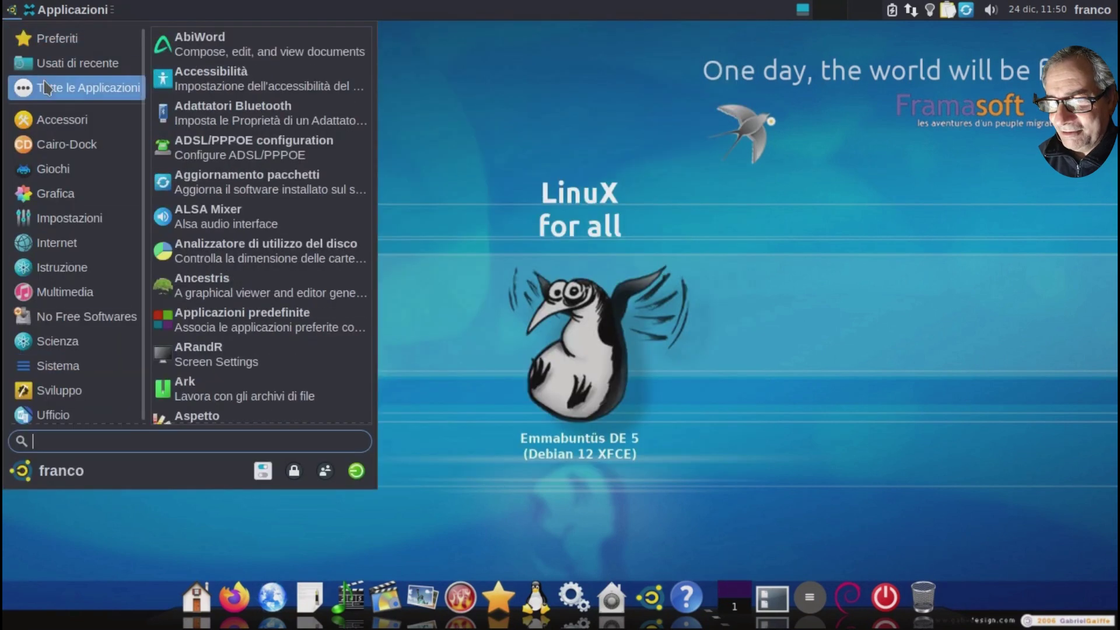
left_click(263, 470)
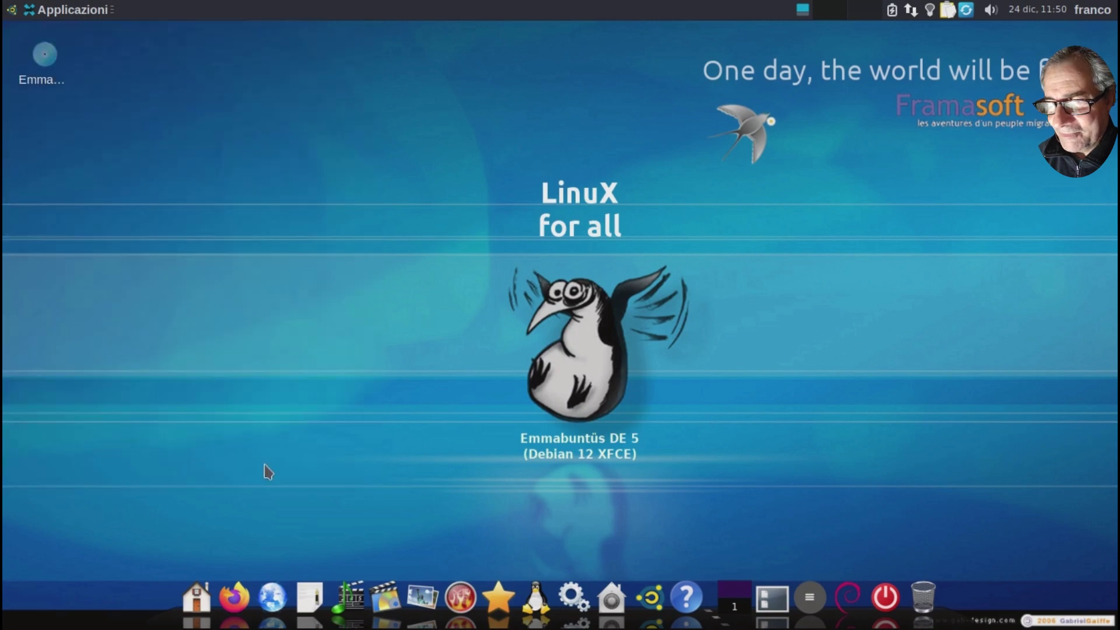
left_click(314, 188)
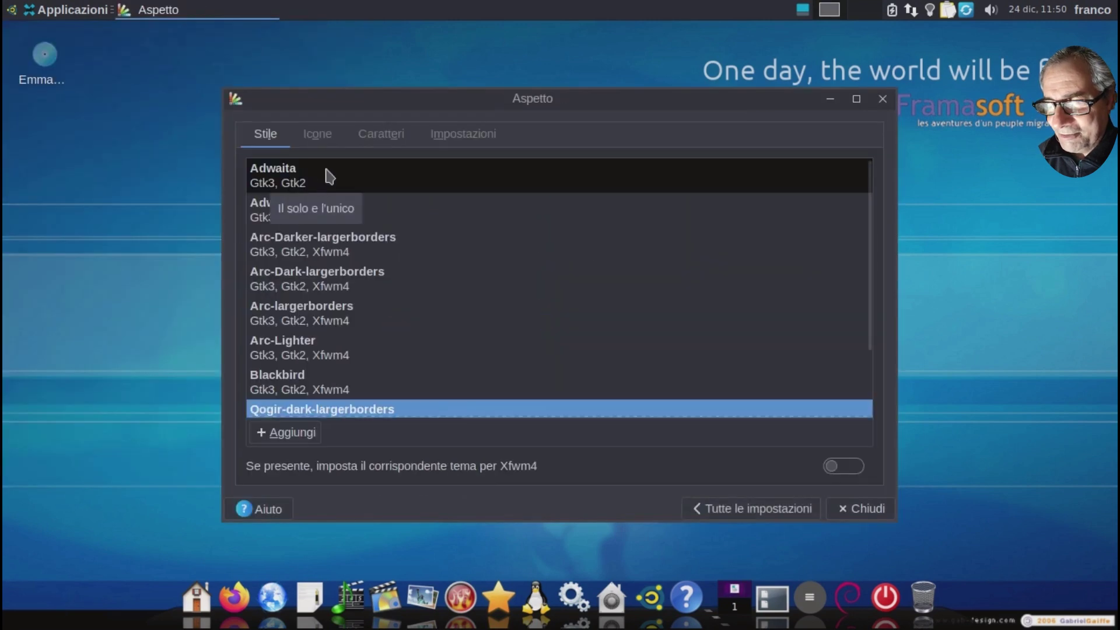
left_click(318, 134)
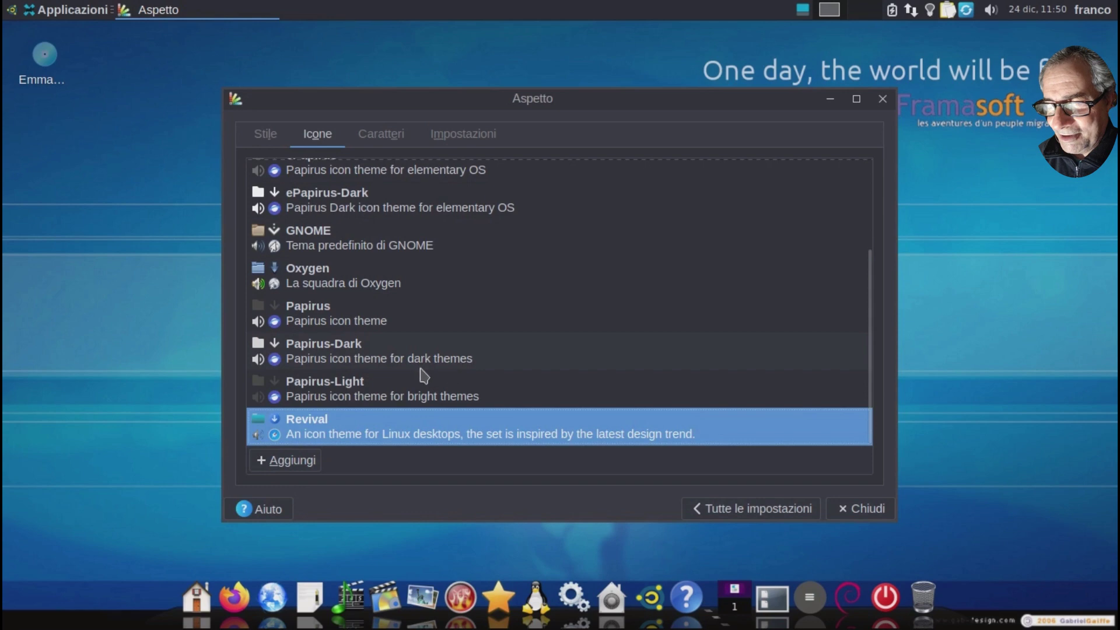
left_click(318, 284)
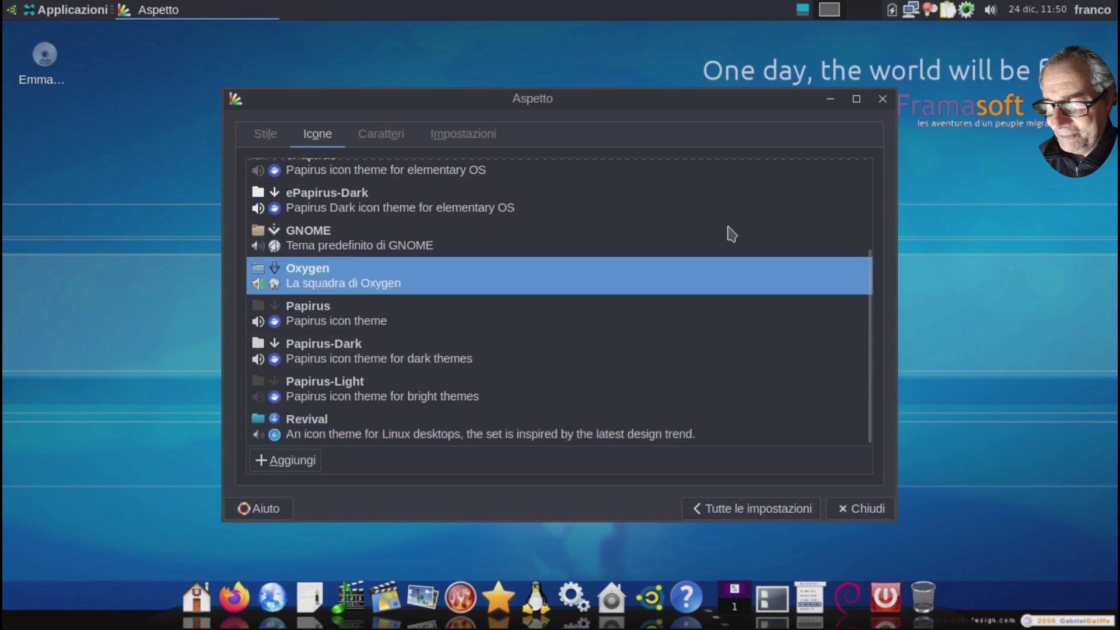
left_click(883, 99)
right_click(419, 145)
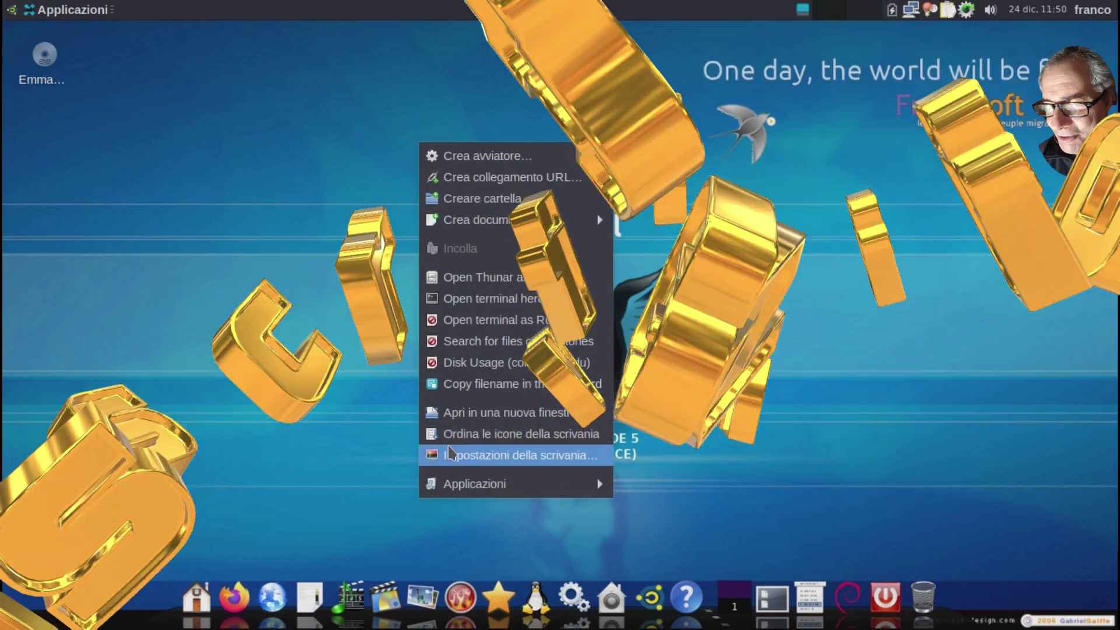
Set the snail photo as the wallpaper and turn on timed changes with a shorter interval.
left_click(449, 454)
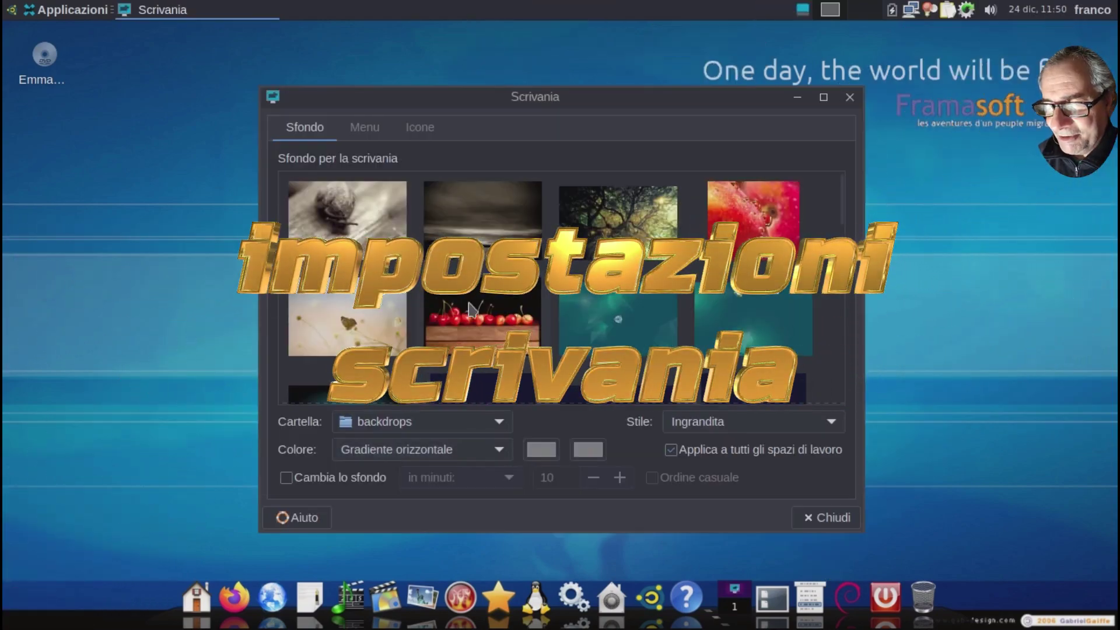
left_click(360, 225)
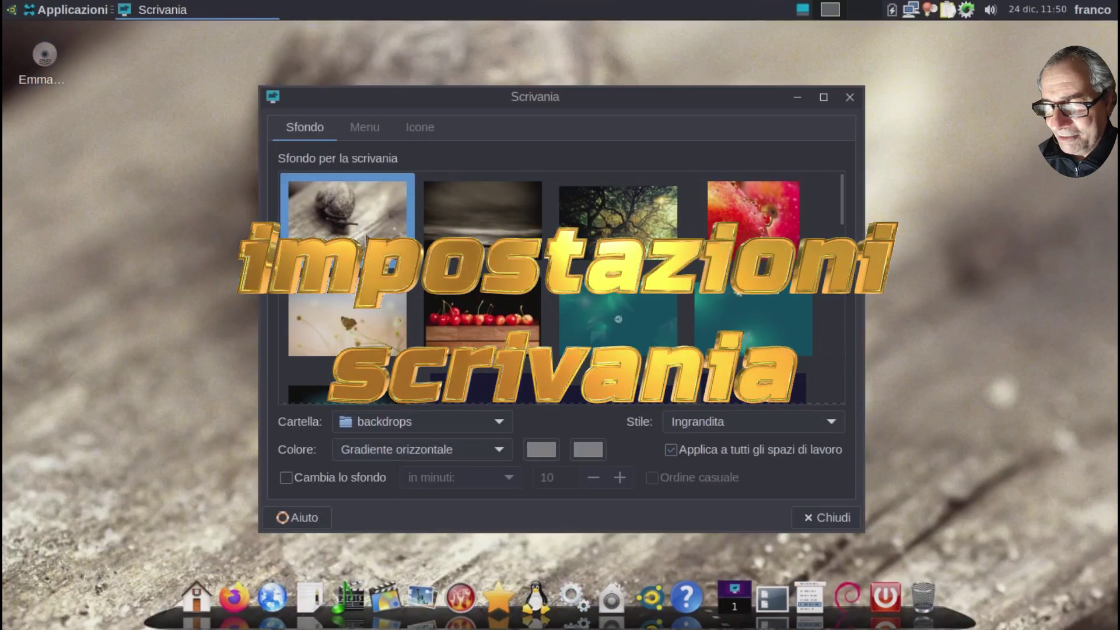
left_click(287, 478)
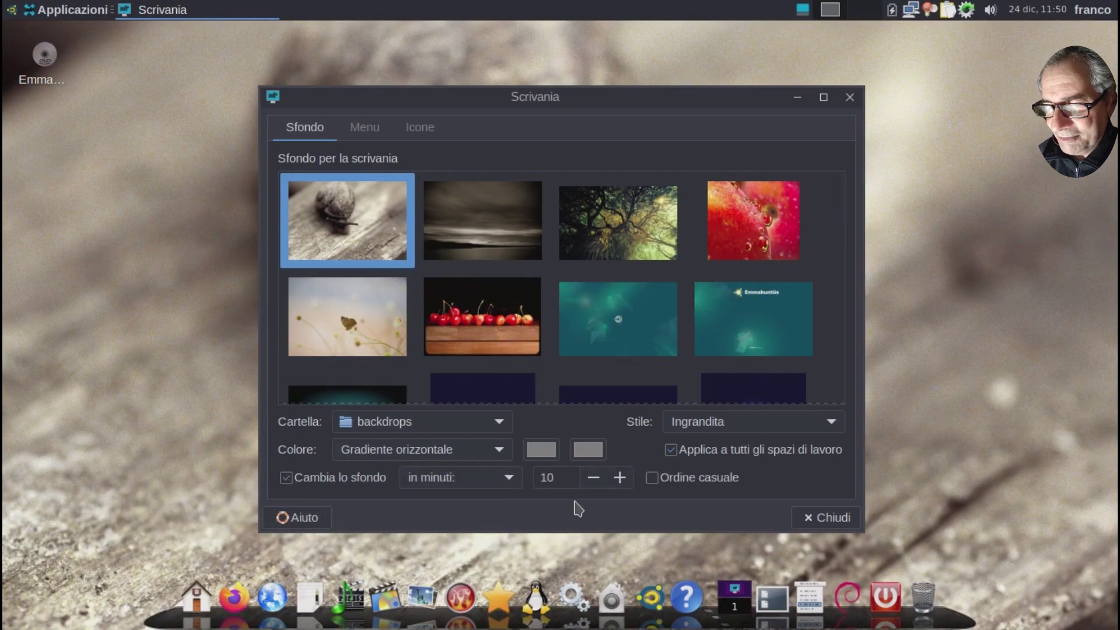
left_click(593, 480)
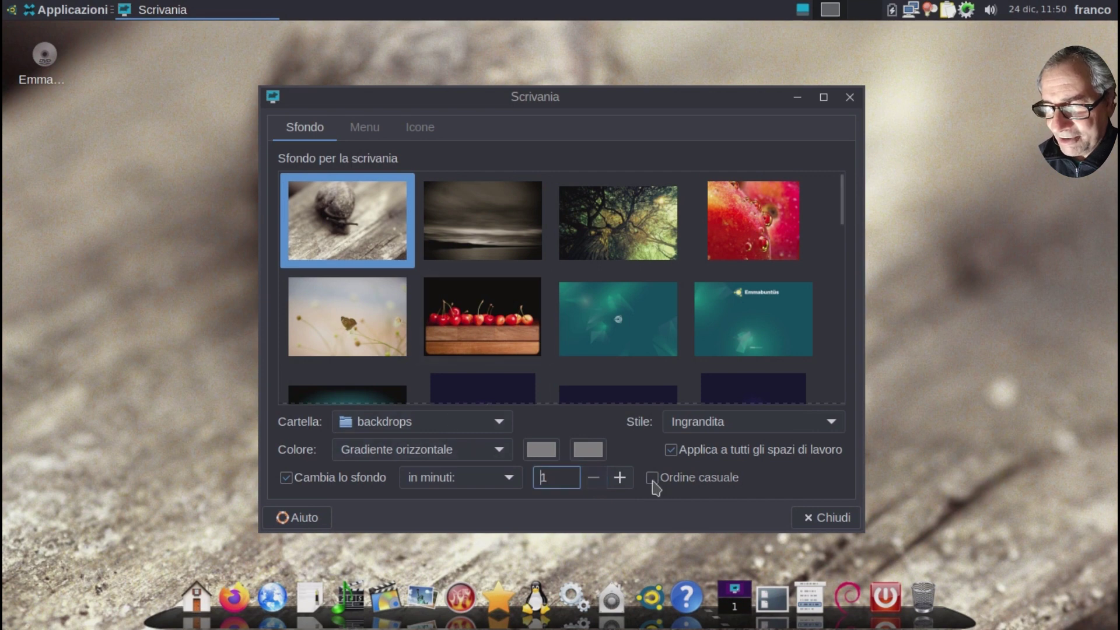
Show the Home and Cestino icons on the desktop, then close the desktop settings.
left_click(373, 132)
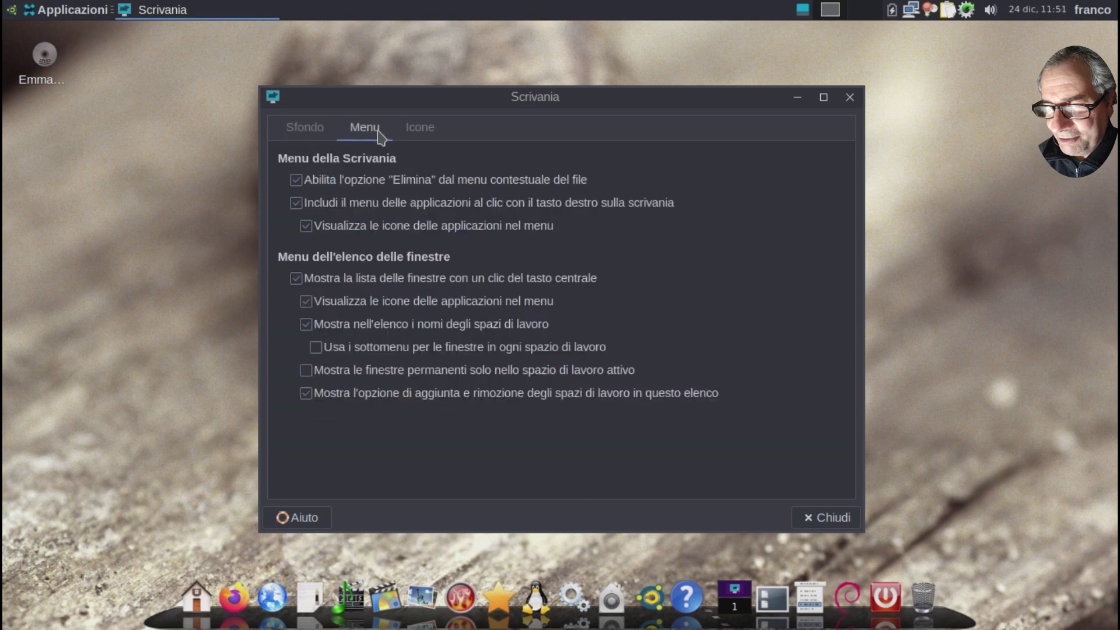
left_click(419, 133)
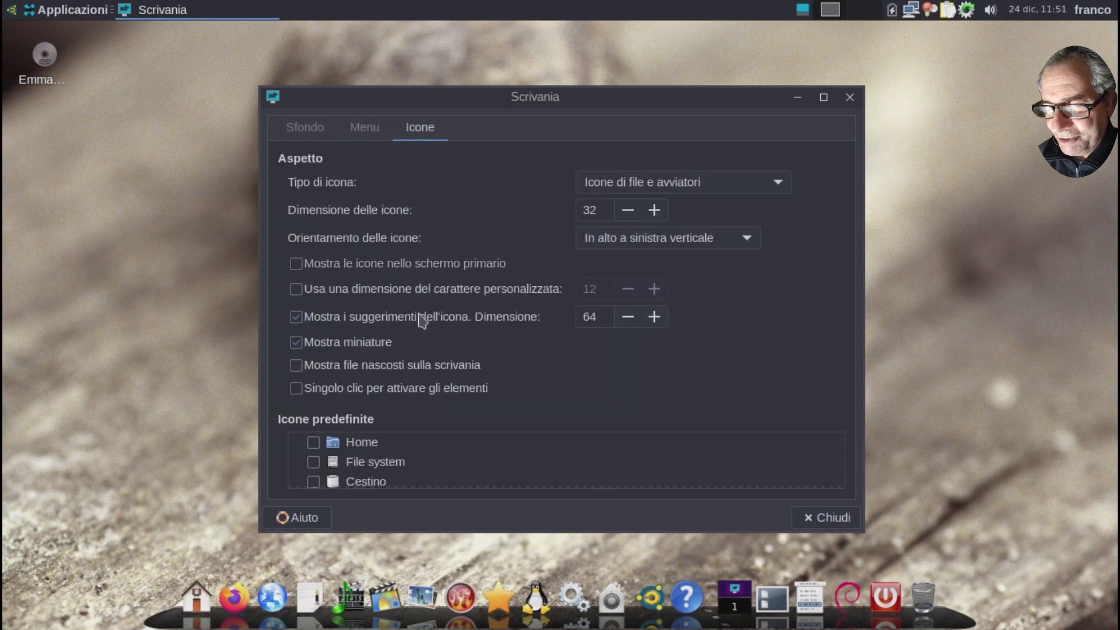
left_click(314, 443)
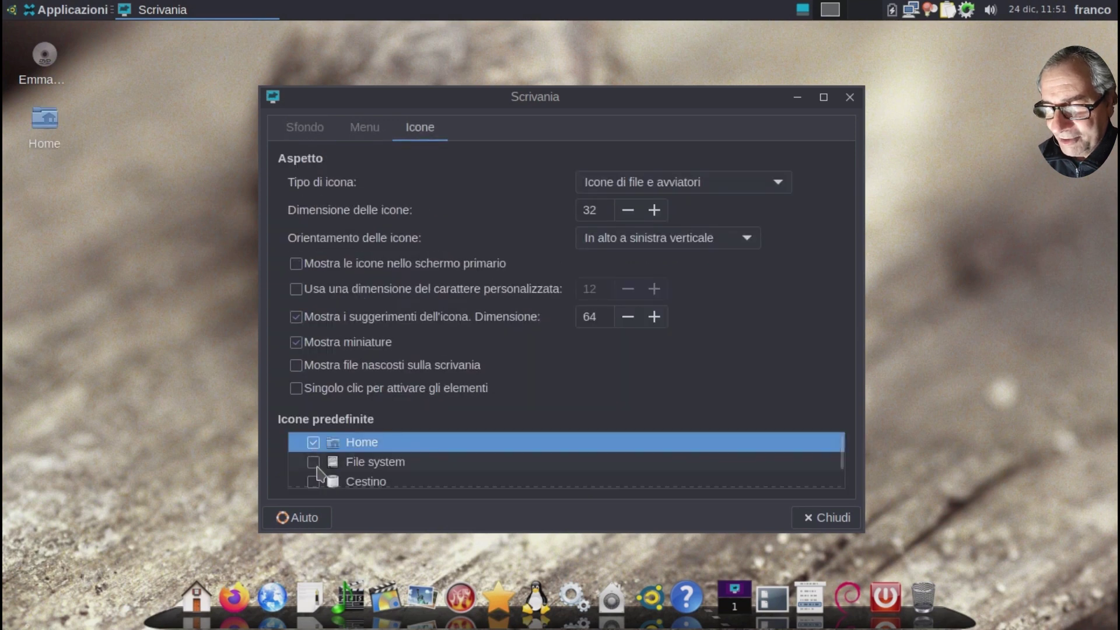
left_click(314, 462)
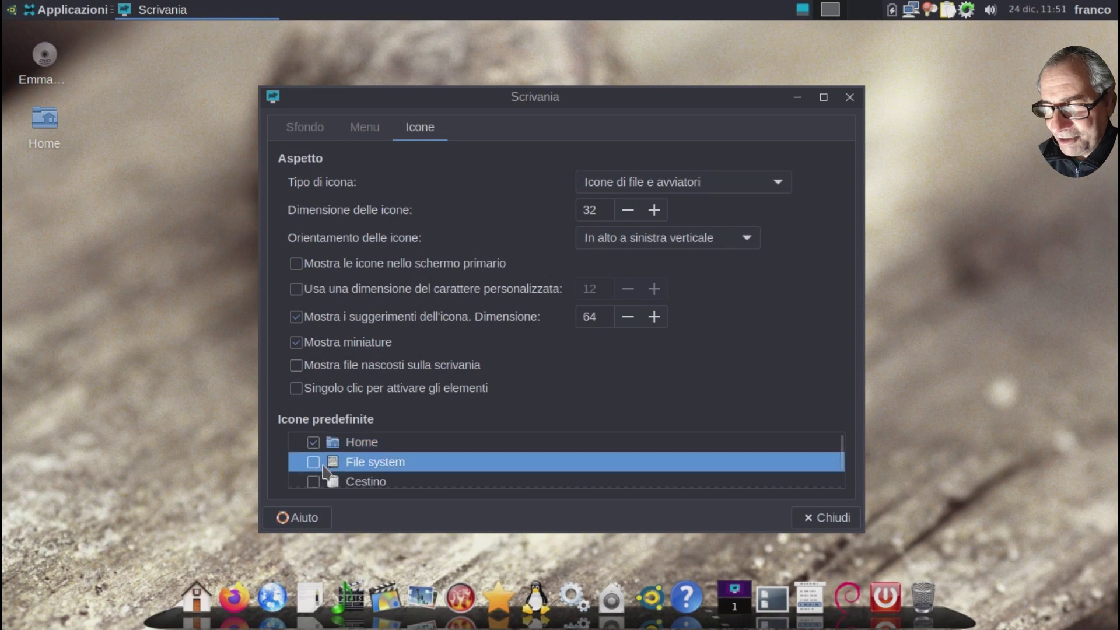
left_click(313, 482)
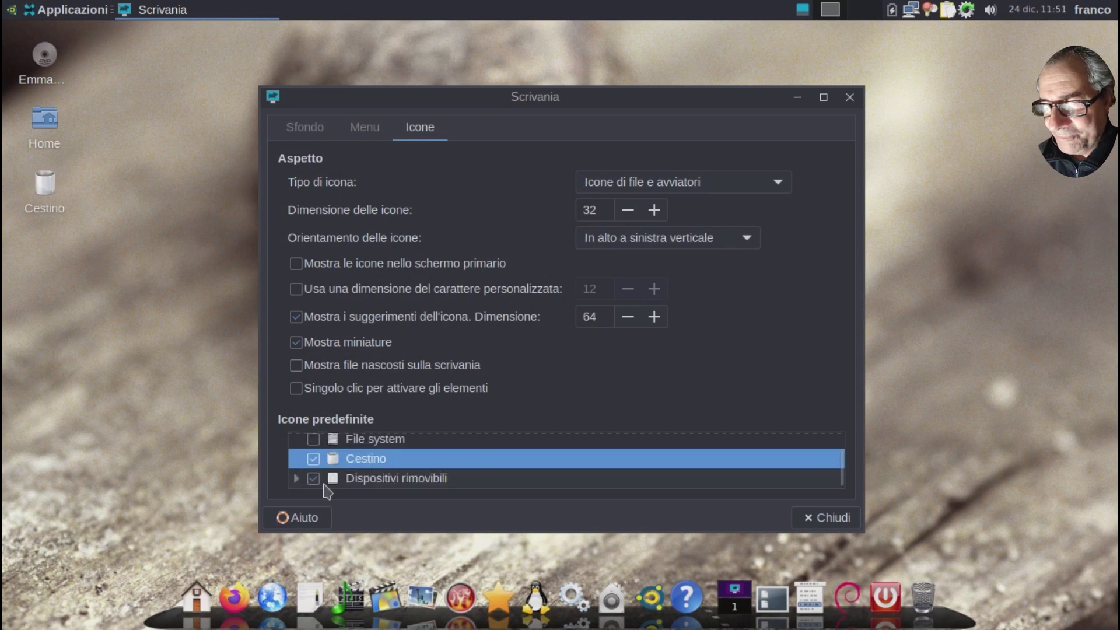
left_click(838, 516)
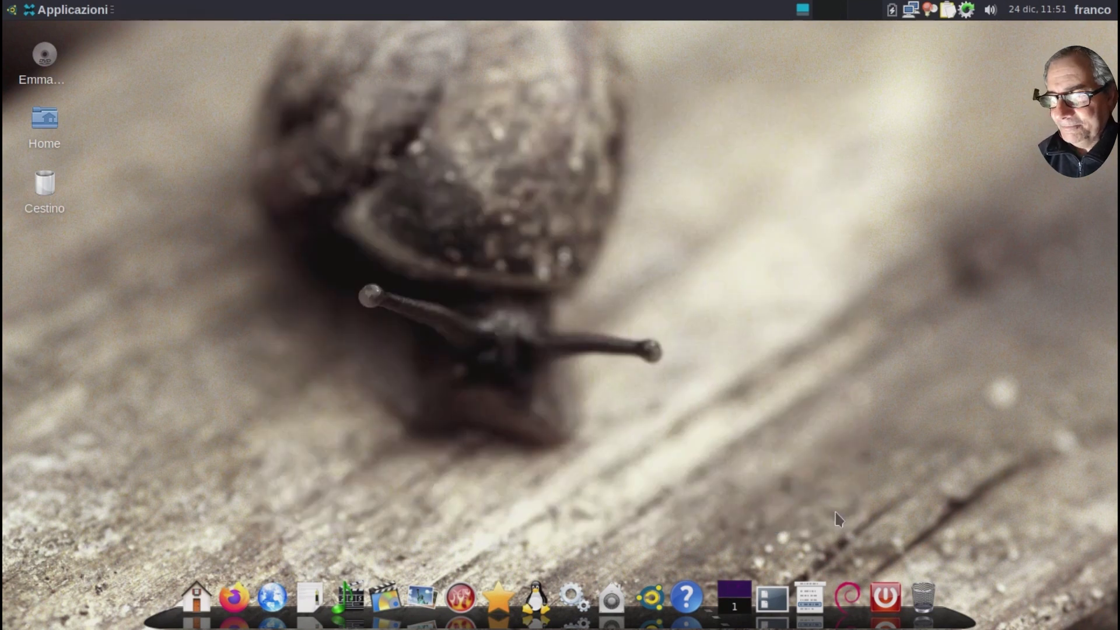
Glance at the applications menu, then view the home folder in a restored Thunar window and close it.
left_click(809, 598)
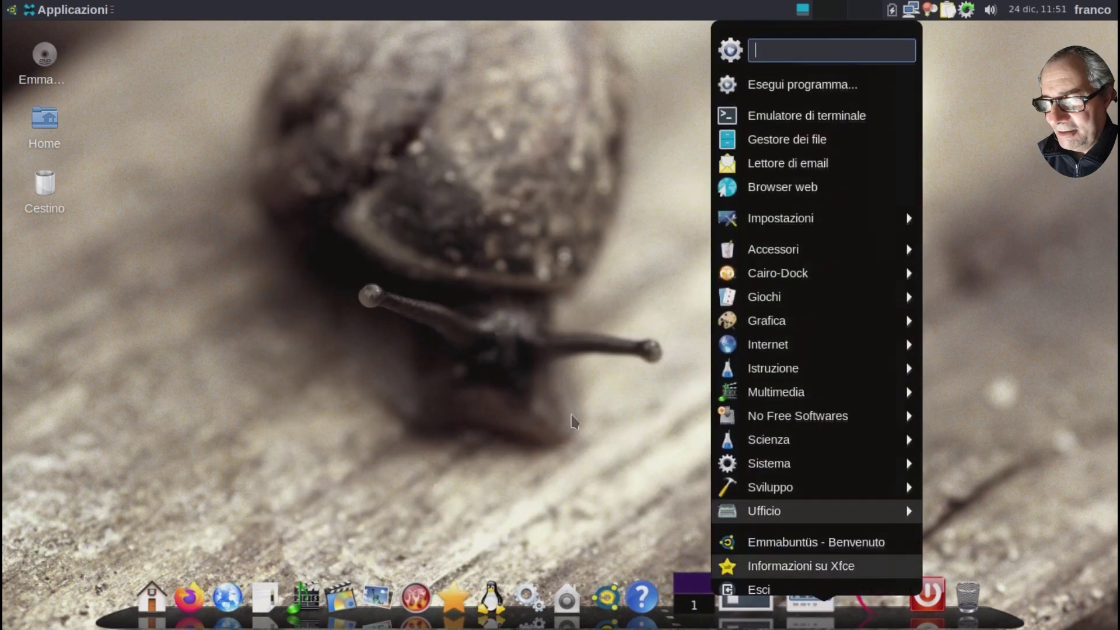
left_click(571, 416)
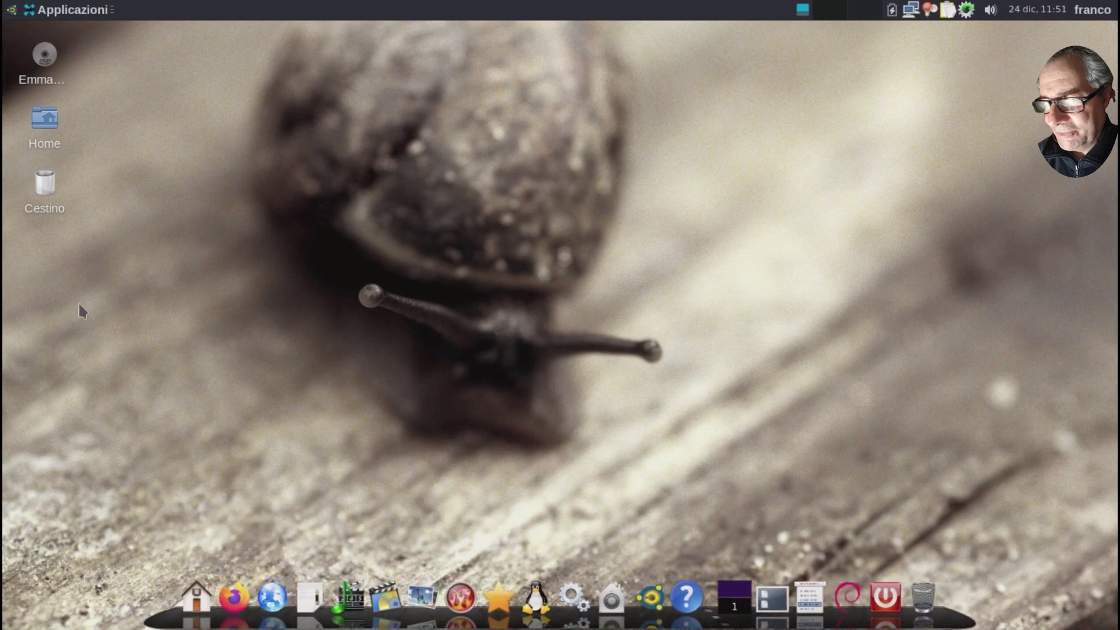
left_click(195, 595)
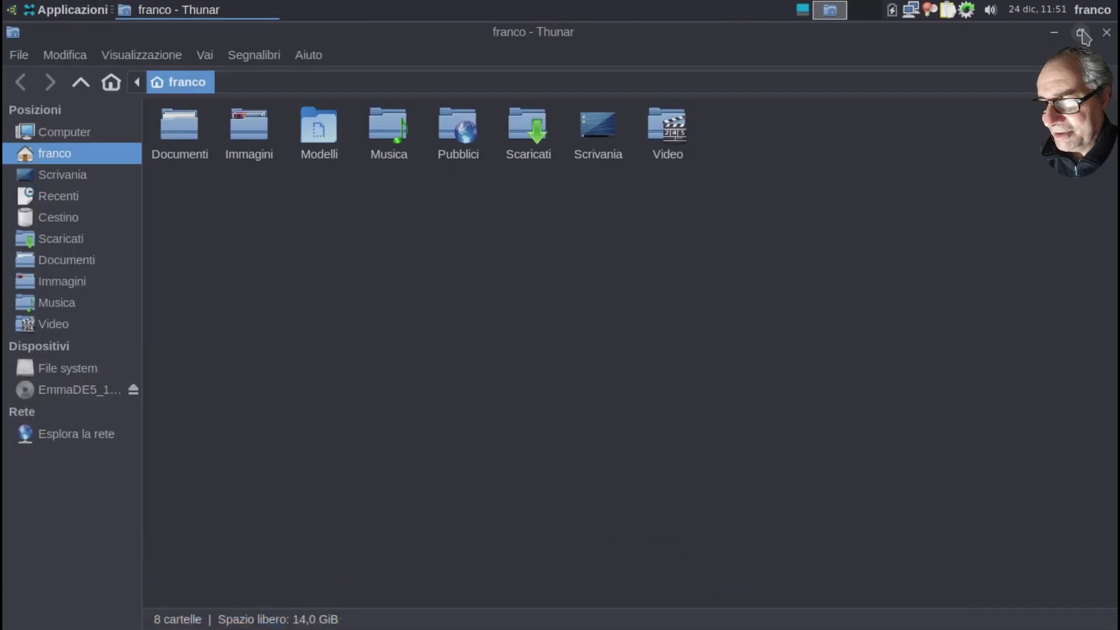
left_click(1080, 34)
left_click_drag(334, 44, 444, 62)
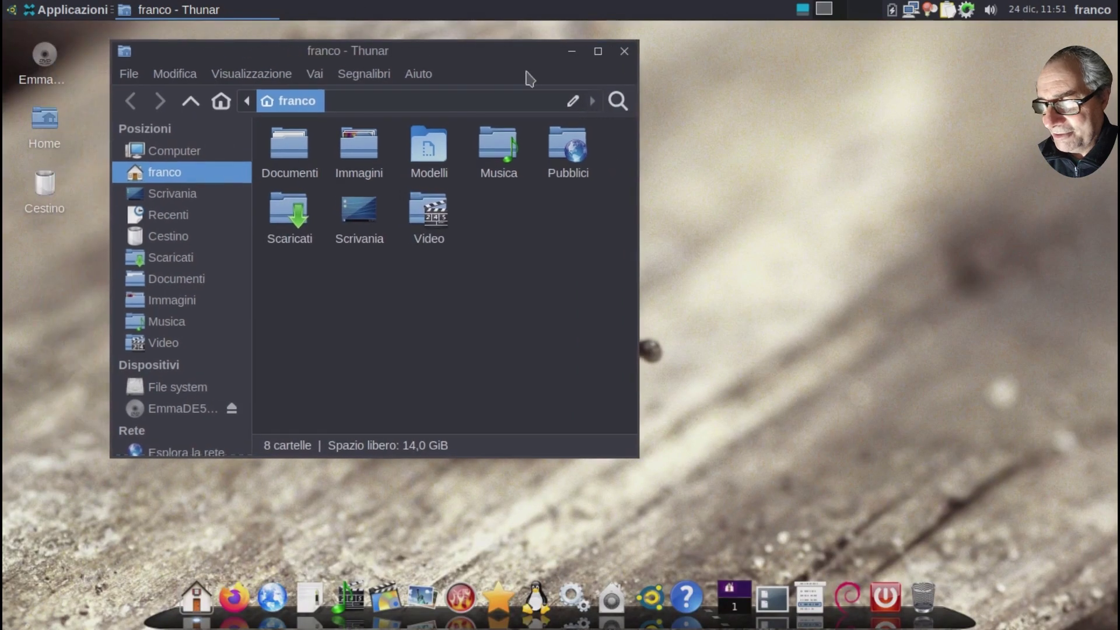
left_click(624, 52)
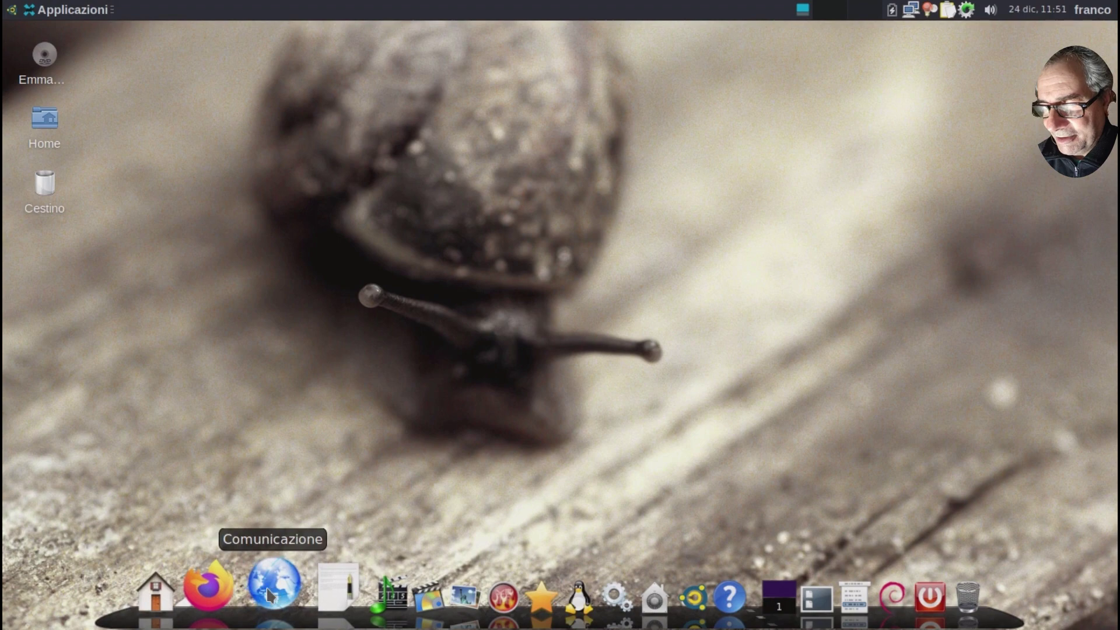
mouse_move(269, 596)
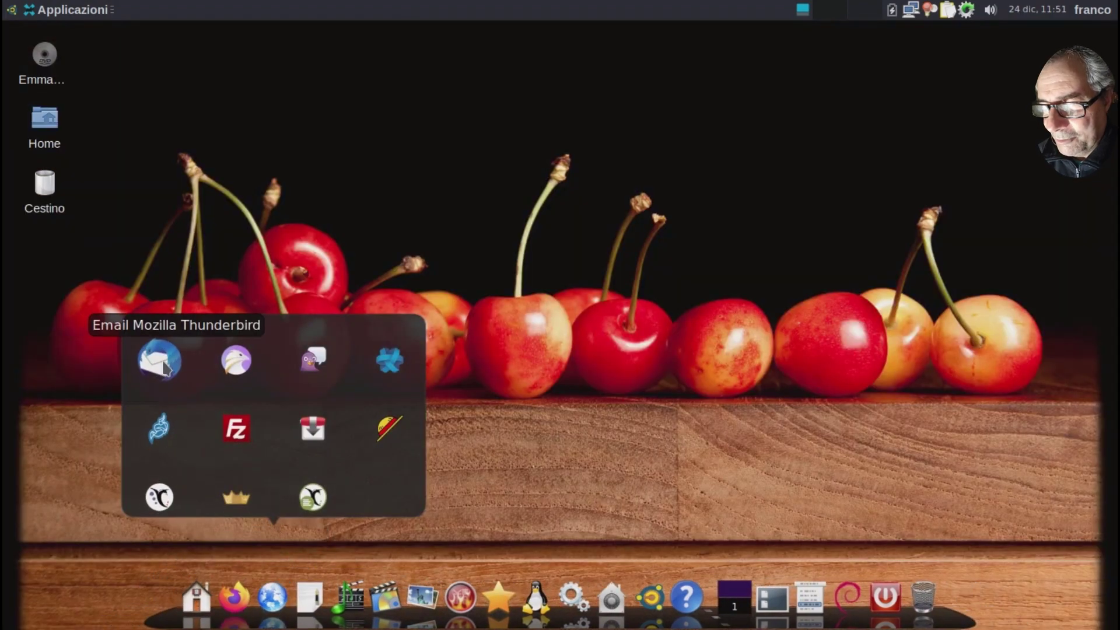
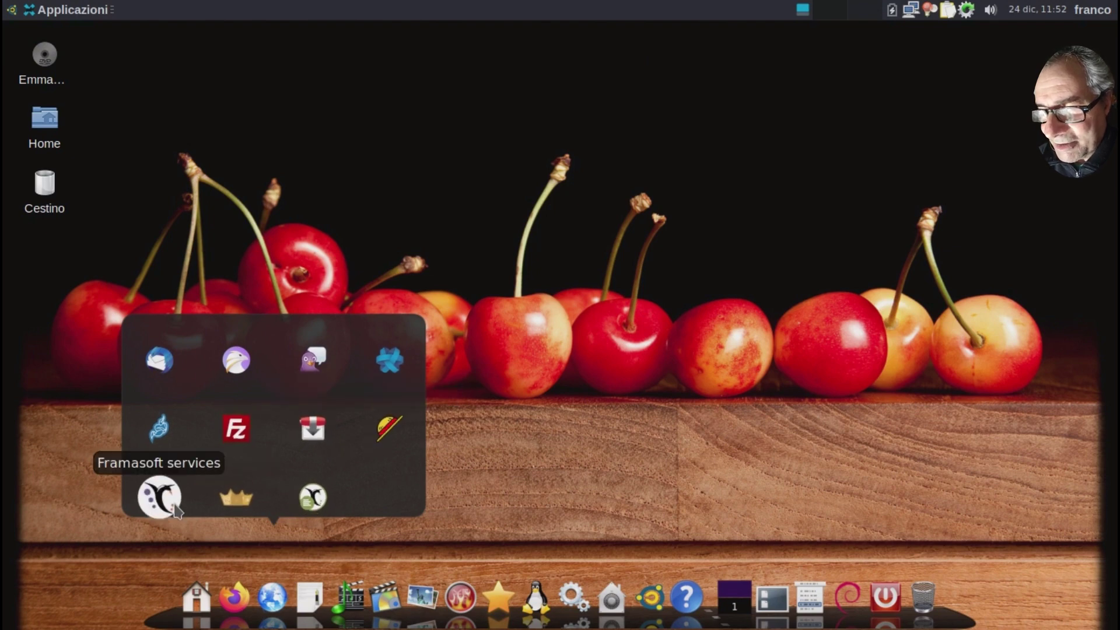
Launch Framapad from the Ufficio stack, close the Thunar window, and show the Audio apps stack.
left_click(302, 510)
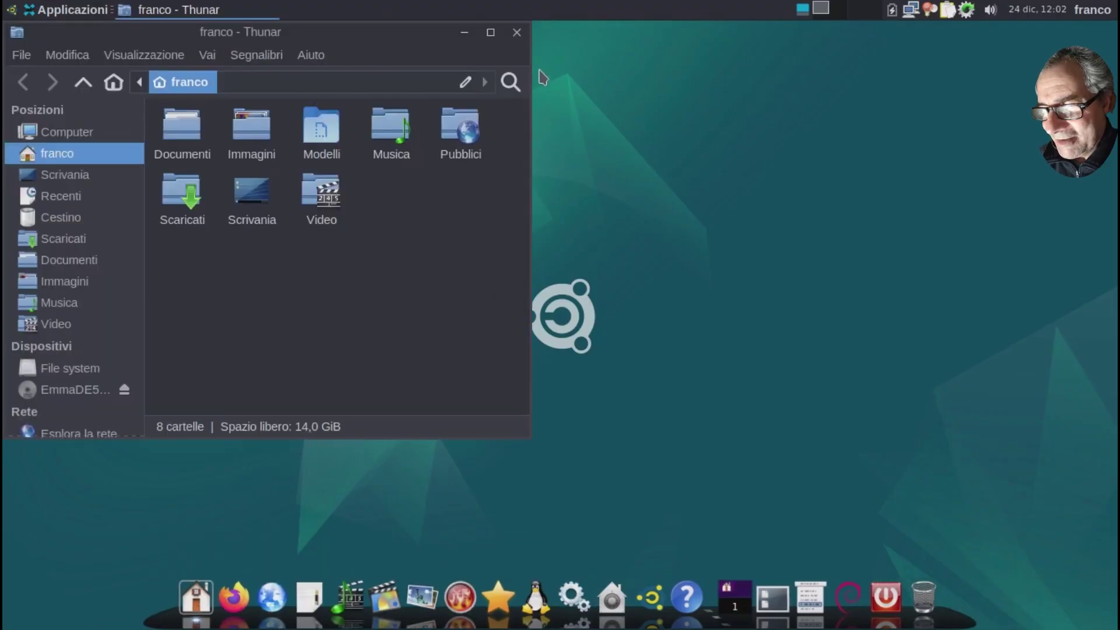
left_click(517, 32)
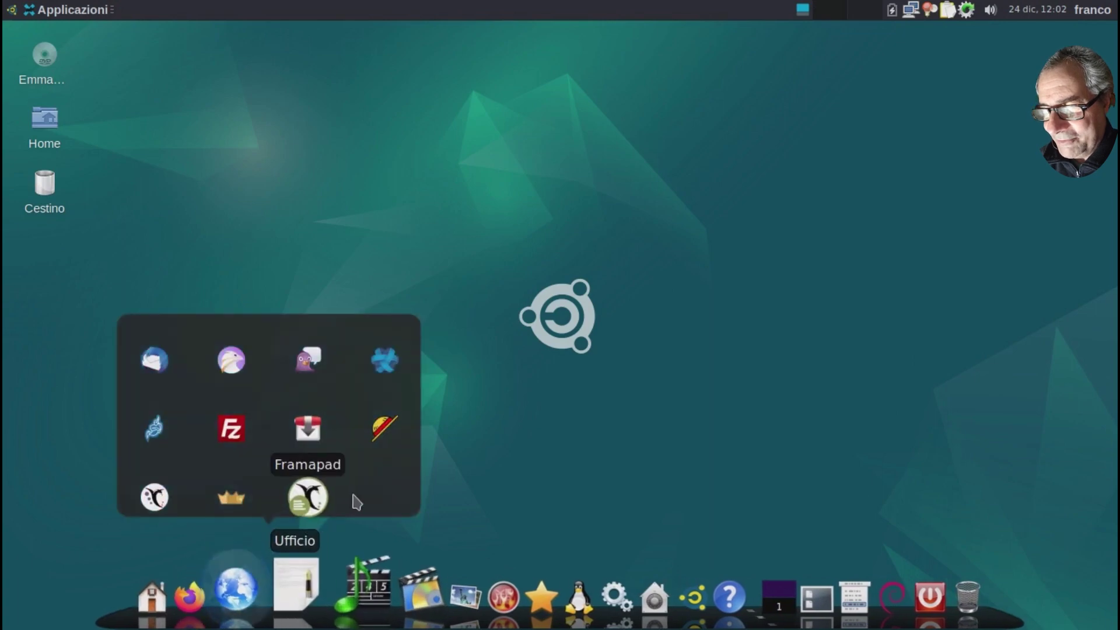
mouse_move(310, 589)
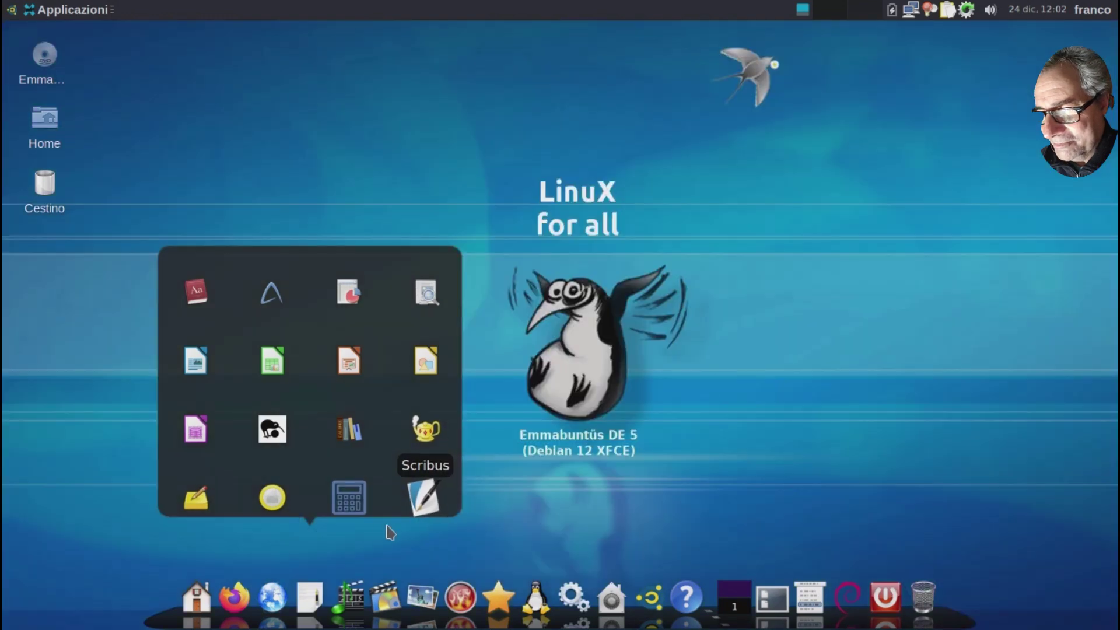
mouse_move(349, 595)
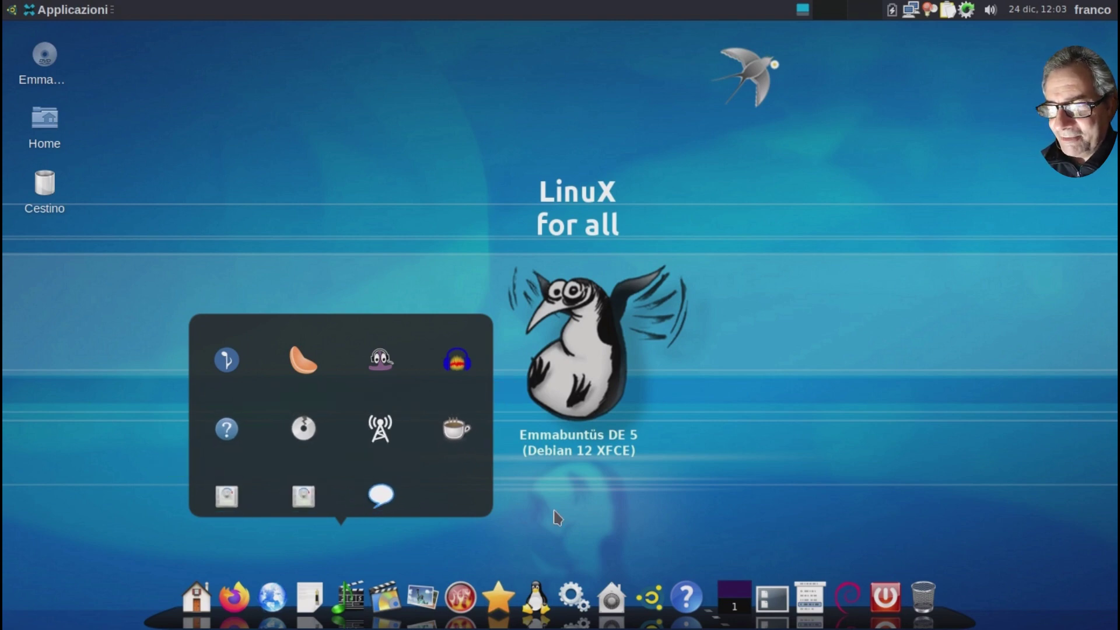
Open the Video apps group, then preview the next dock stacks until none stays open.
left_click(379, 603)
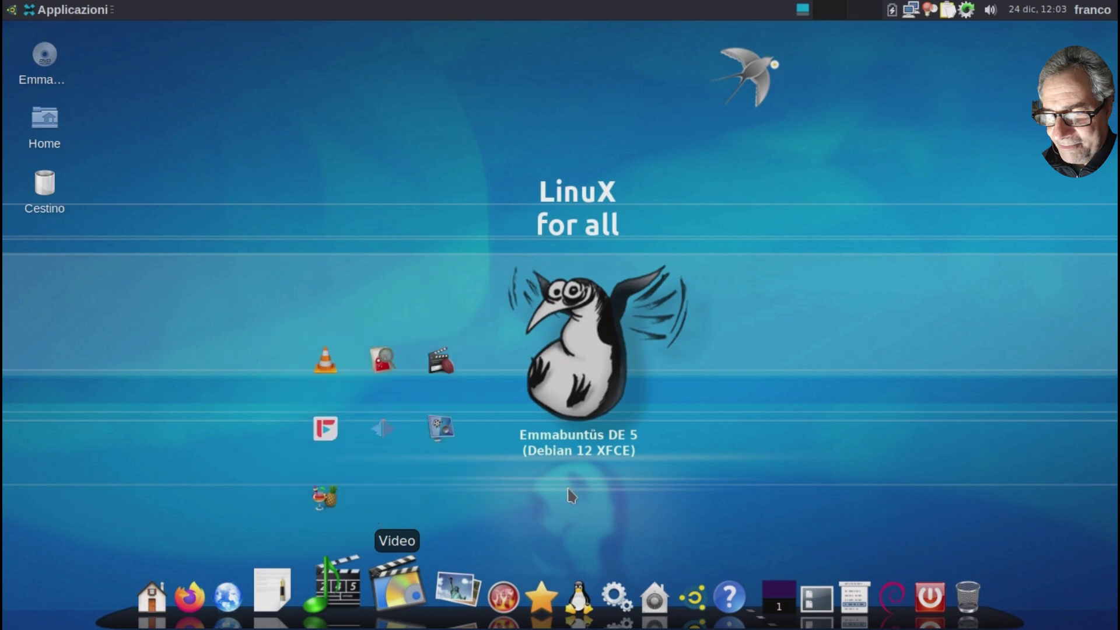
mouse_move(429, 602)
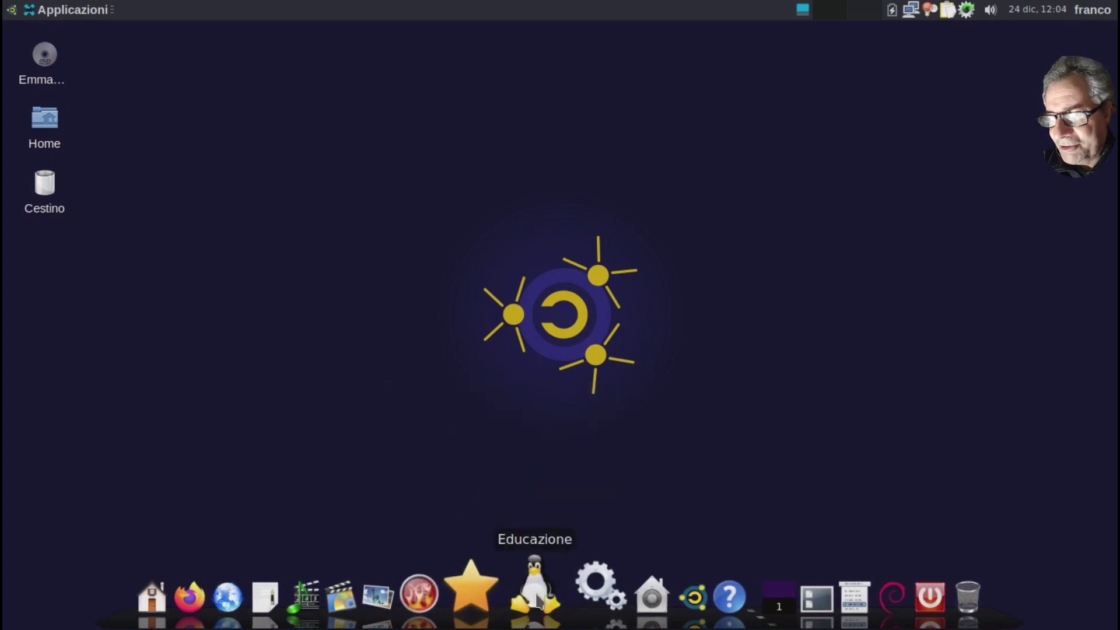
Preview and dismiss the Utilities stack, then open the Manutenzione group with BleachBit, Ventoy and Software.
mouse_move(538, 600)
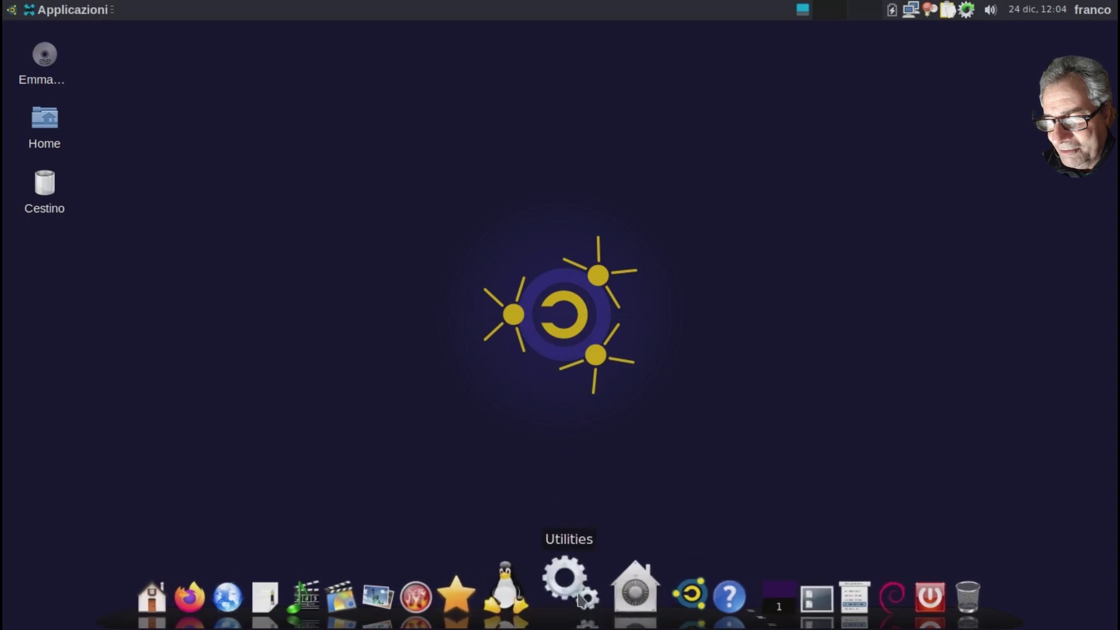
mouse_move(580, 601)
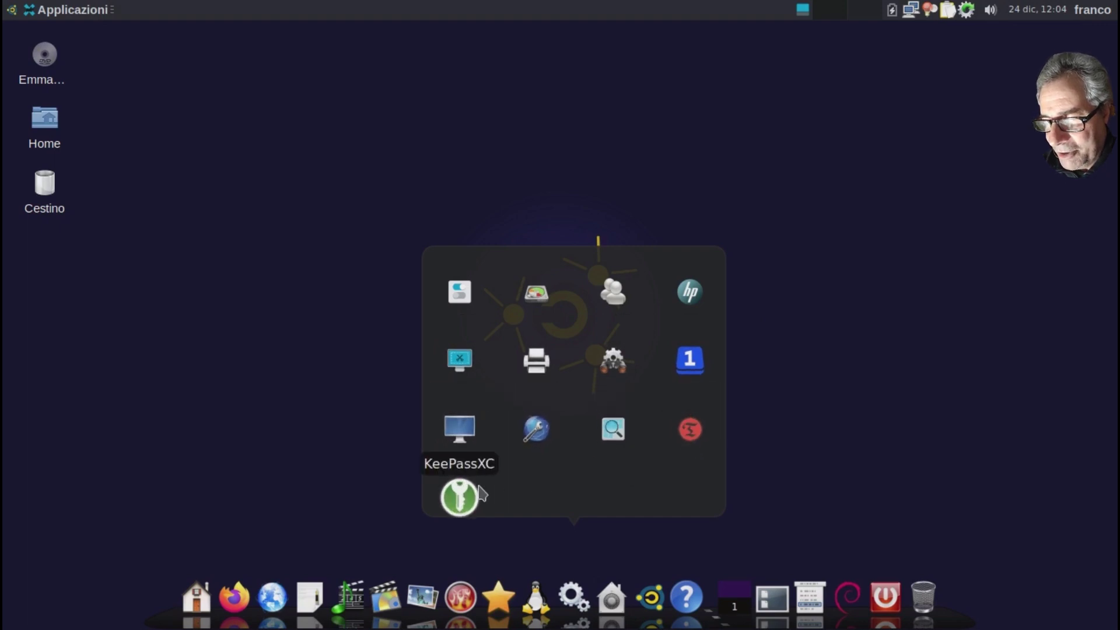
left_click(830, 452)
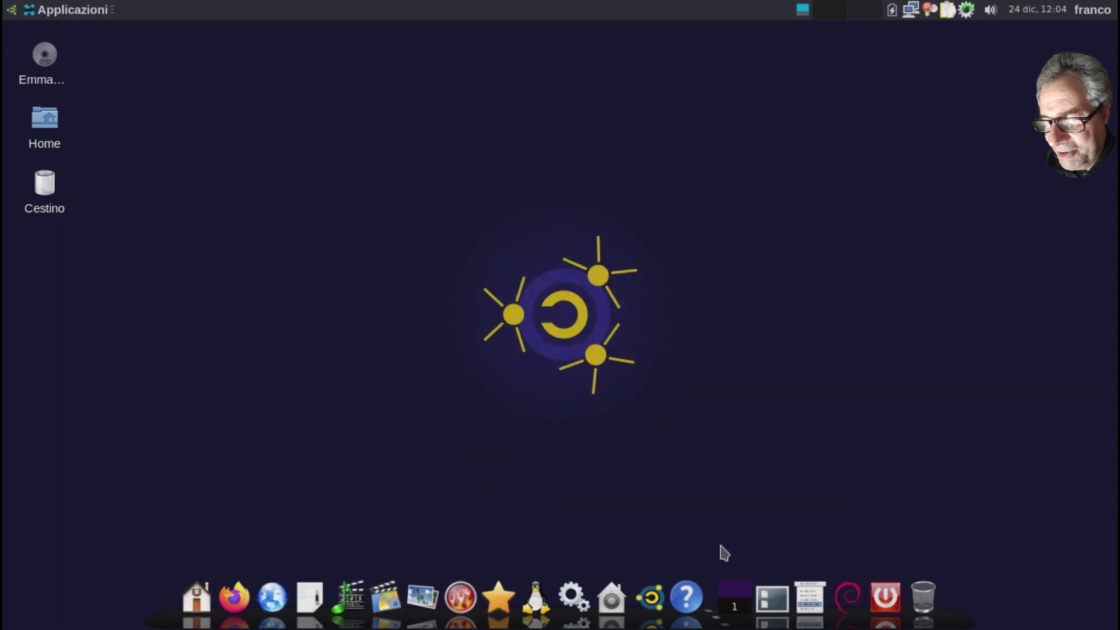
left_click(611, 606)
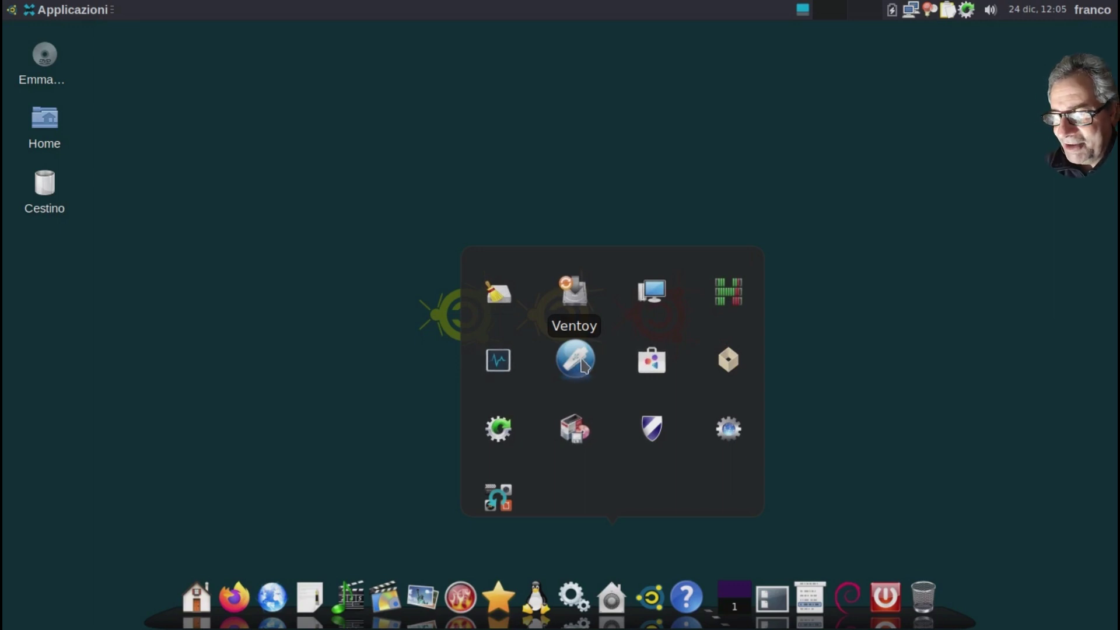
Launch GNOME Software, check the Aggiornamenti and Installate tabs, then return to Esplora.
left_click(651, 373)
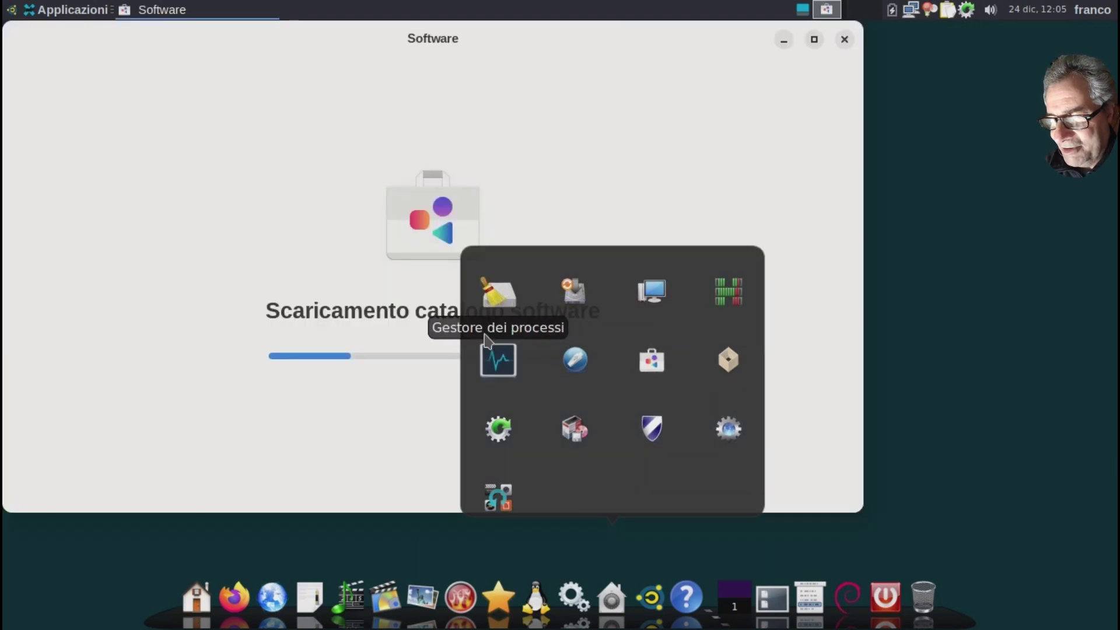
left_click(337, 405)
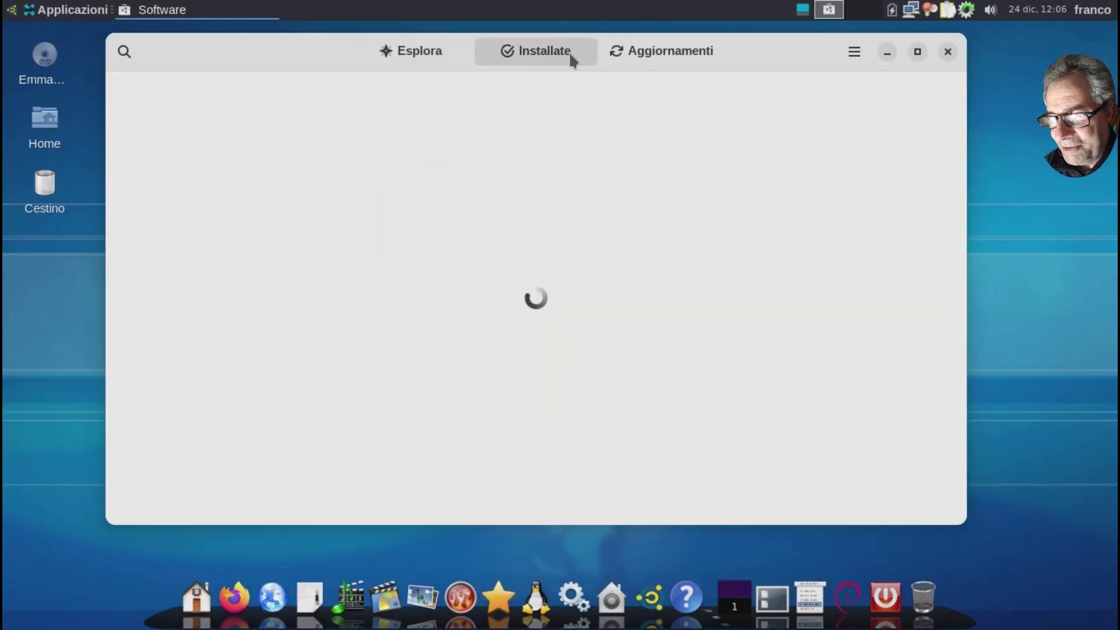
left_click(679, 57)
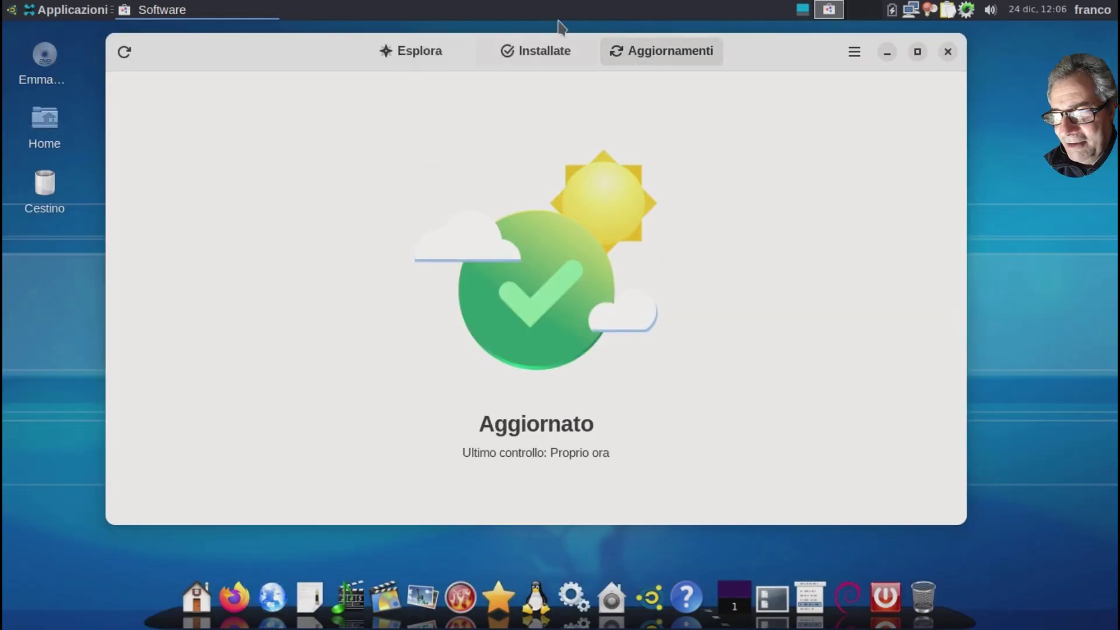
left_click(541, 50)
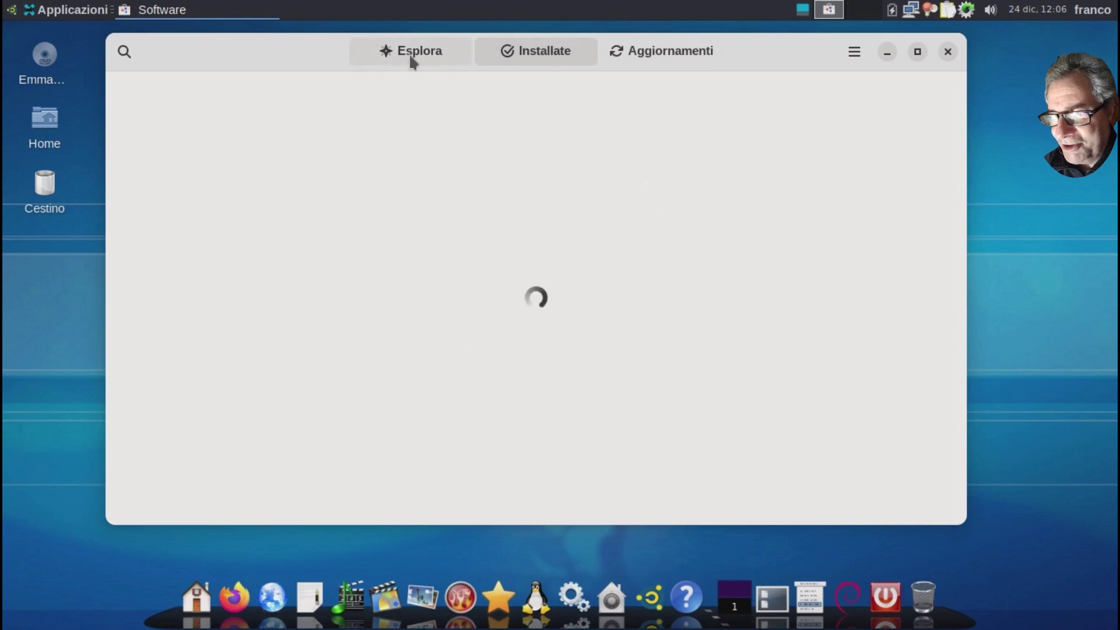
scroll(640, 222, "down", 5)
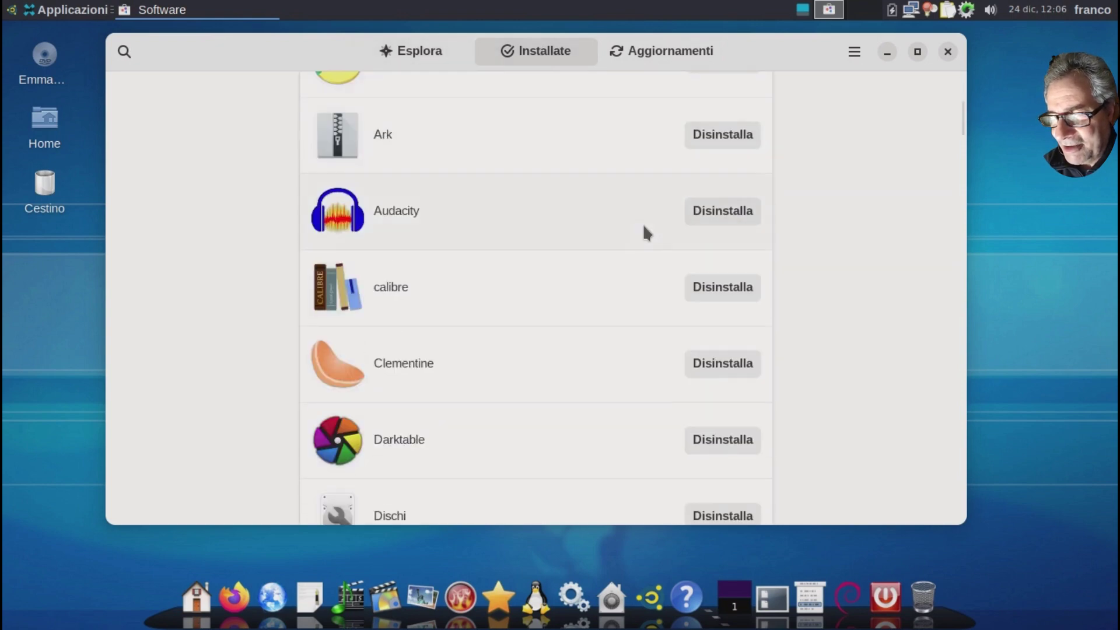
scroll(642, 223, "up", 3)
left_click(419, 49)
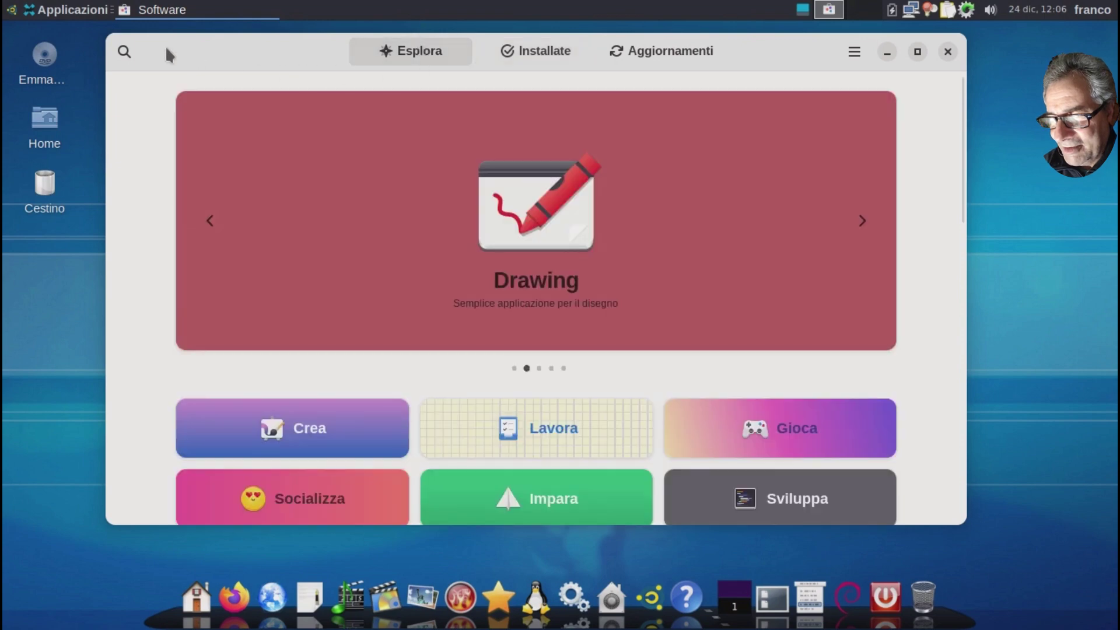
Search for stacer and install it from the Debian source, authorising with the password.
left_click(124, 52)
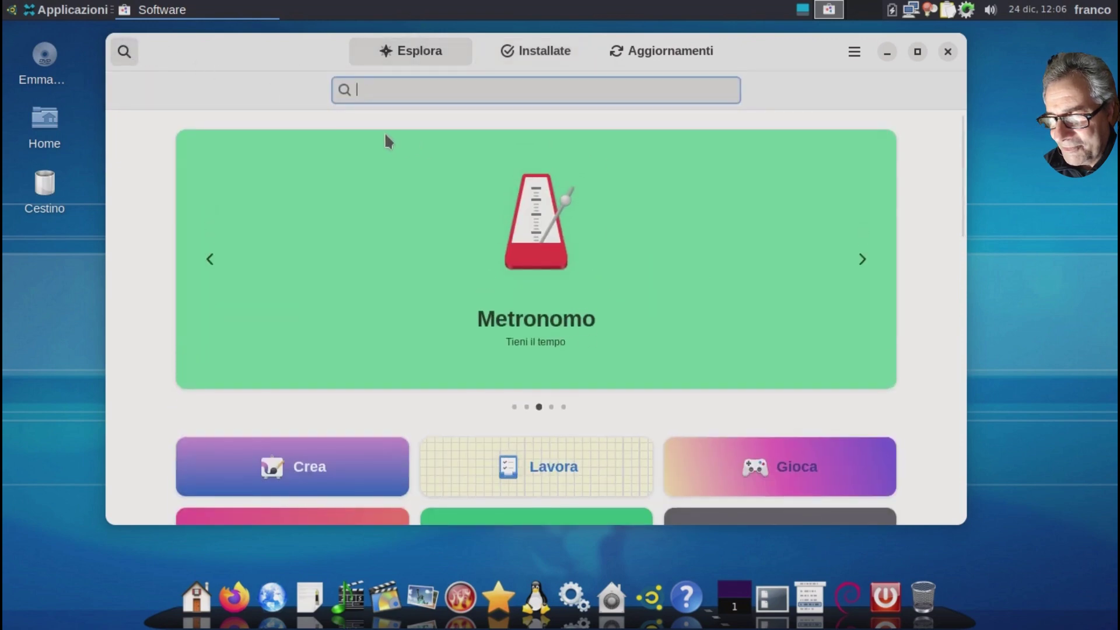
type("stac")
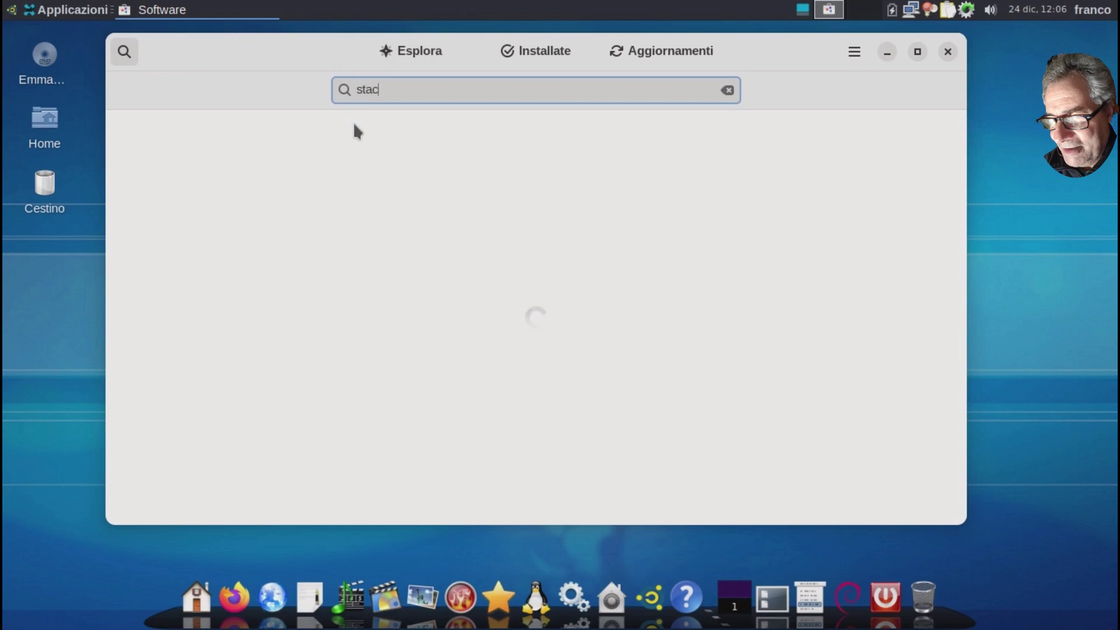
type("er")
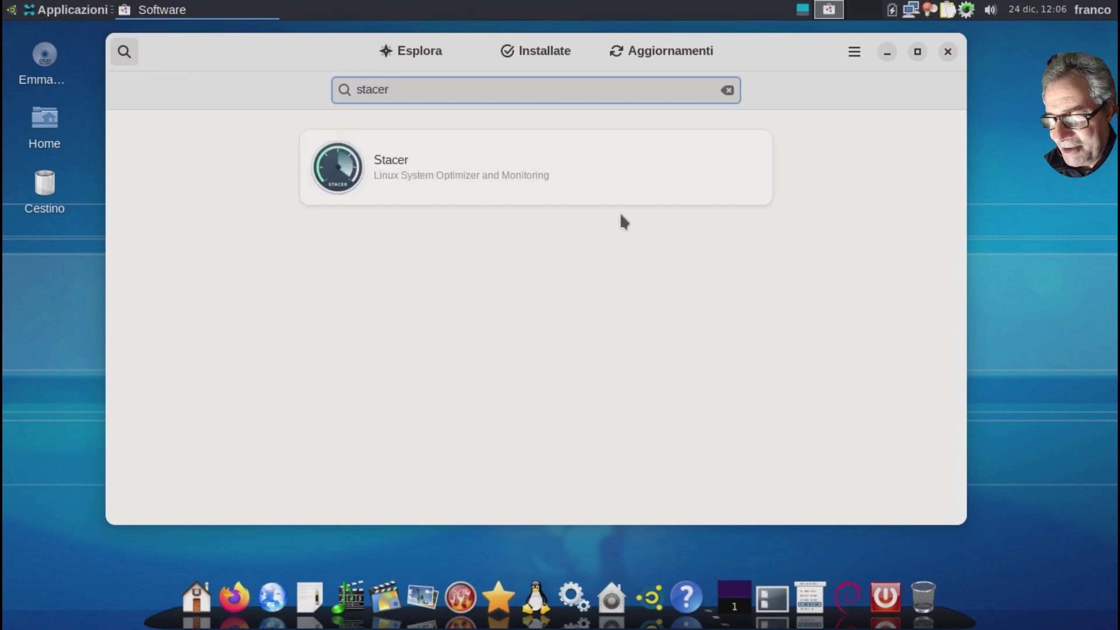
left_click(472, 186)
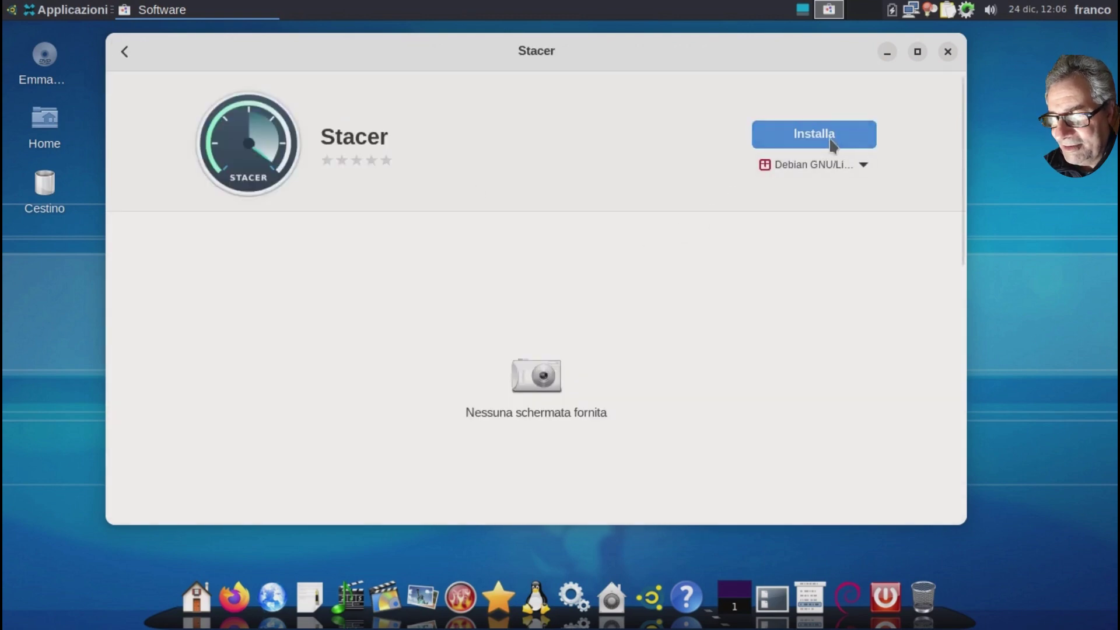
left_click(863, 165)
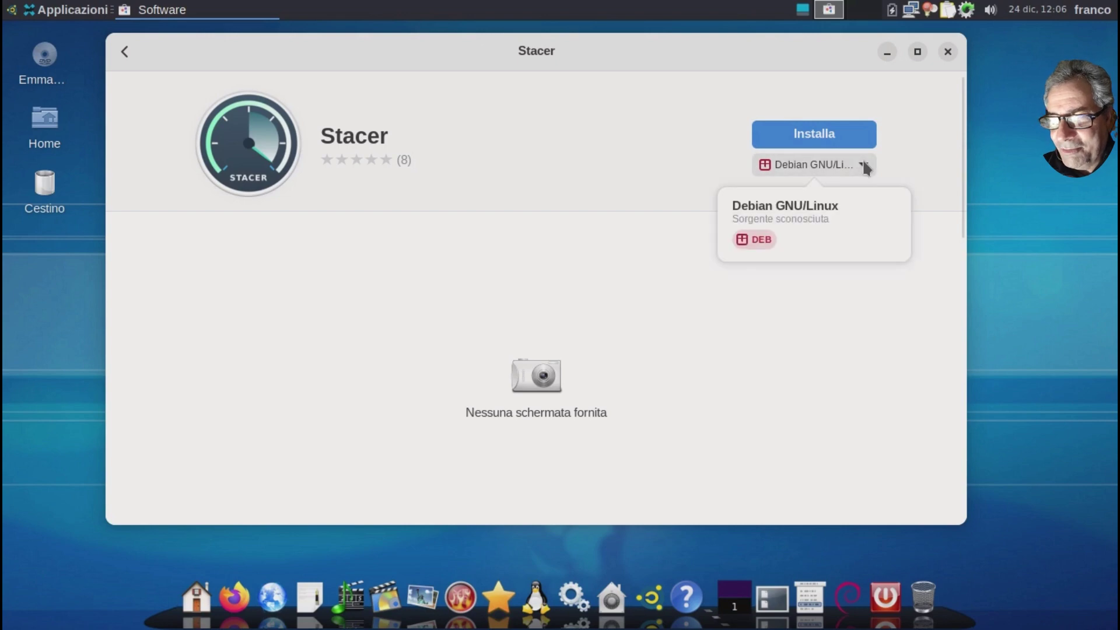
left_click(863, 168)
left_click(842, 145)
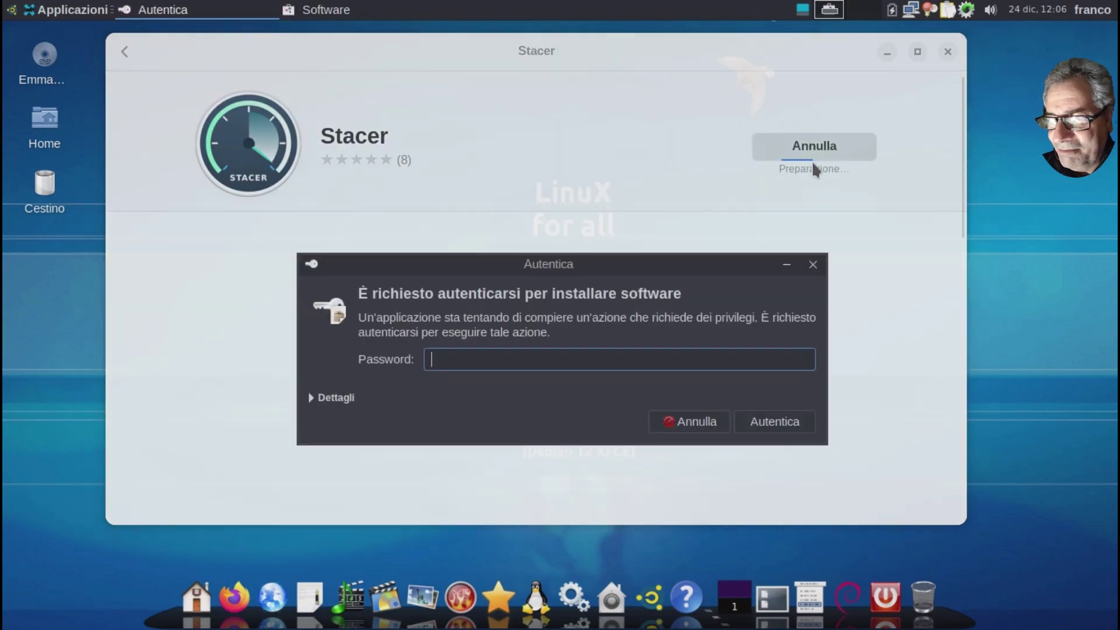
type("••••")
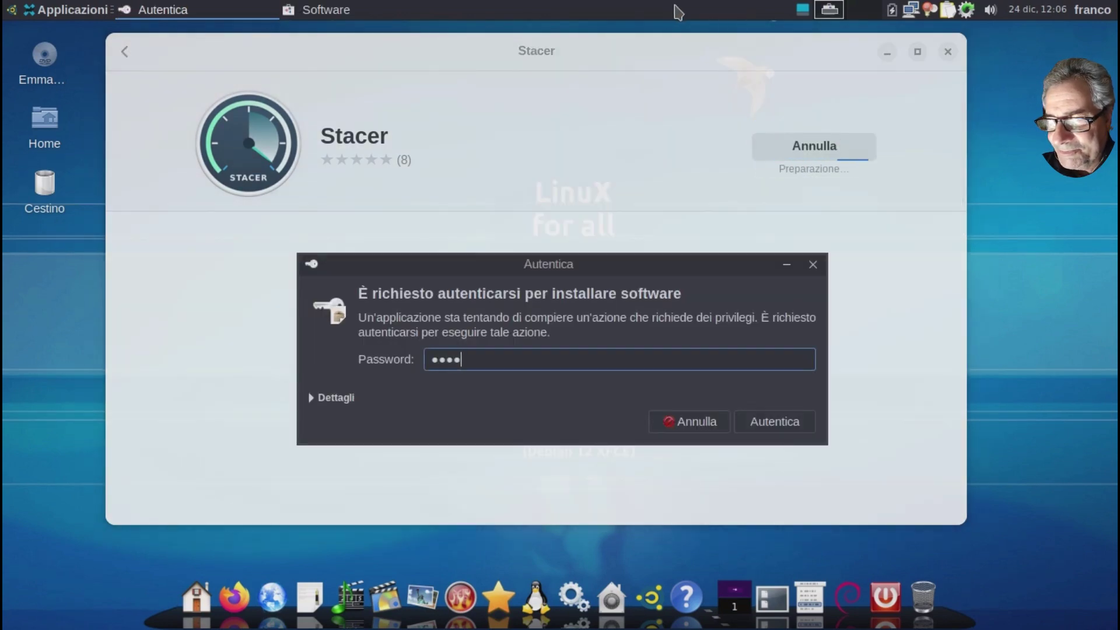
type("••••")
key("Return")
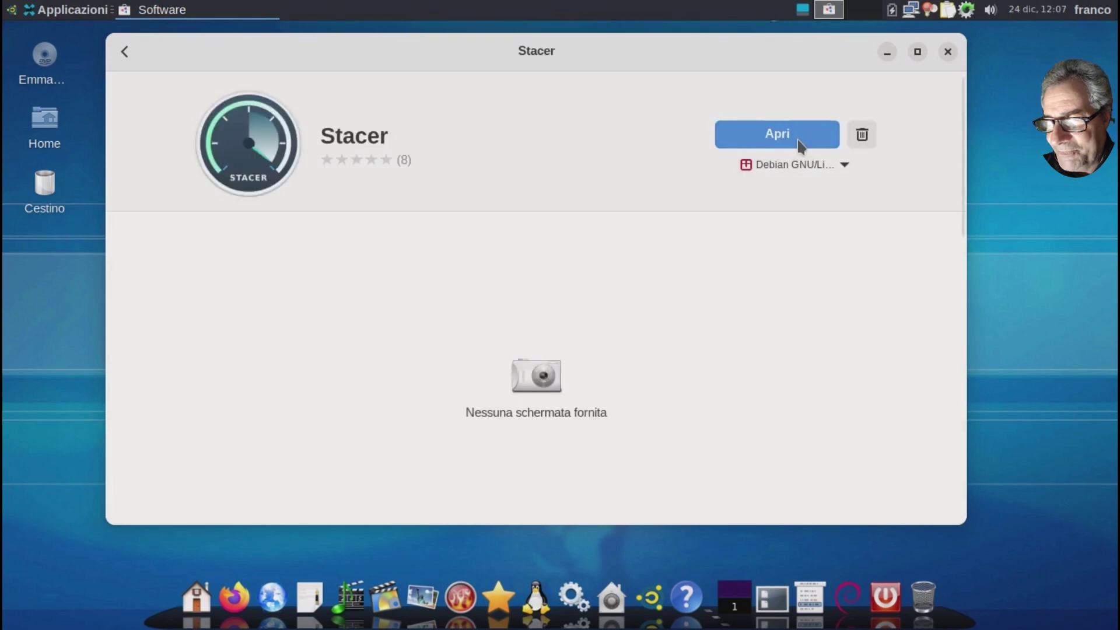
Open Stacer, scan and clean all System Cleaner categories (856.8 MiB), then quit Stacer.
left_click(800, 143)
left_click(251, 213)
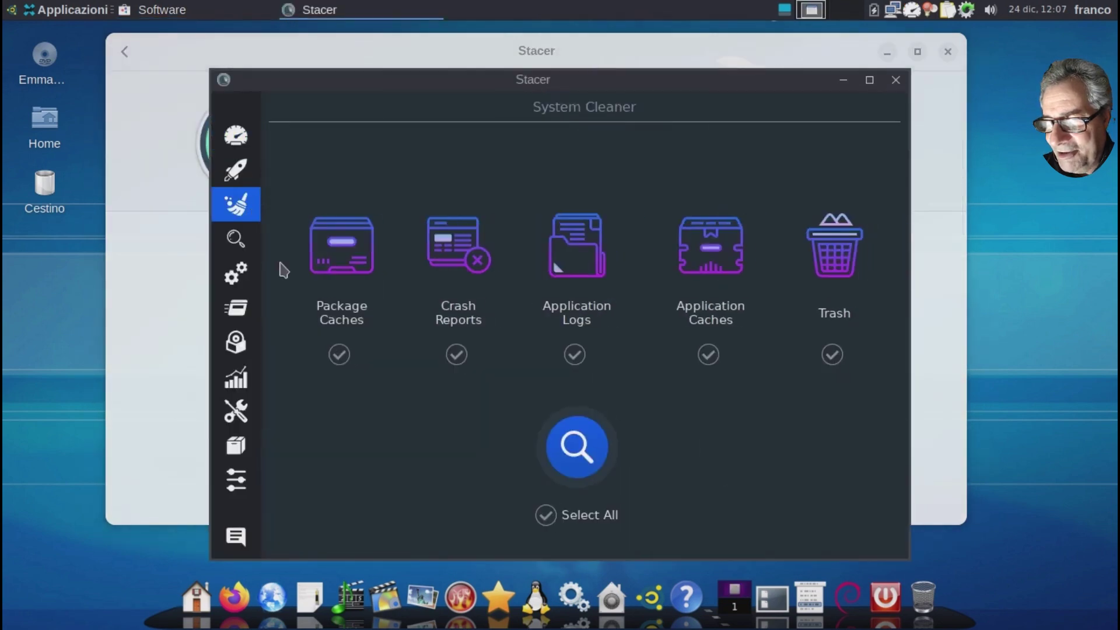
left_click(544, 515)
left_click(575, 449)
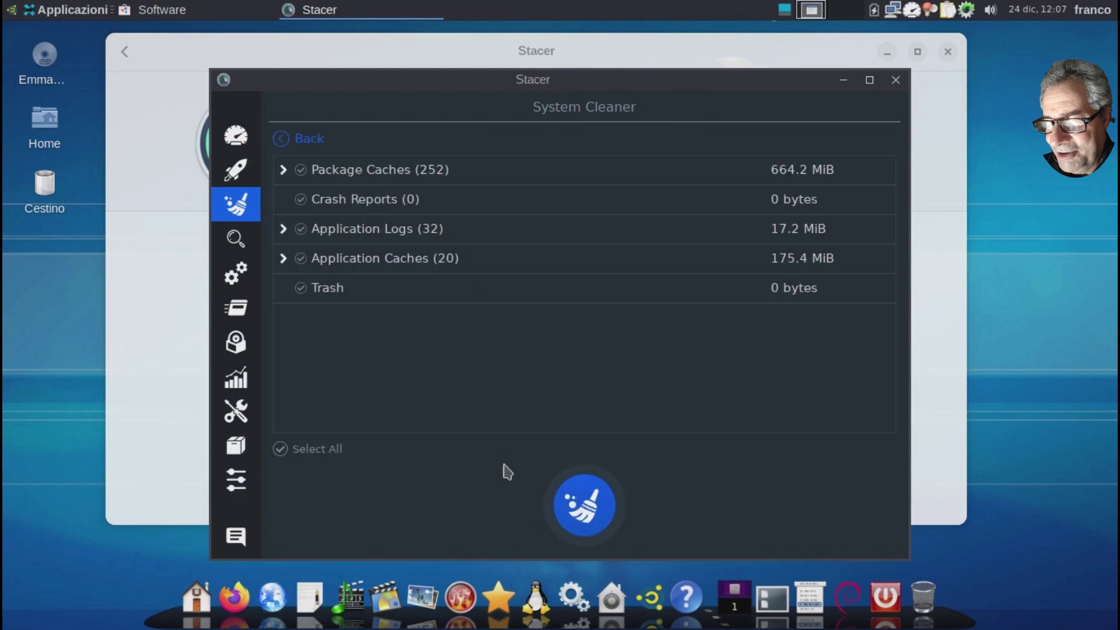
left_click(281, 449)
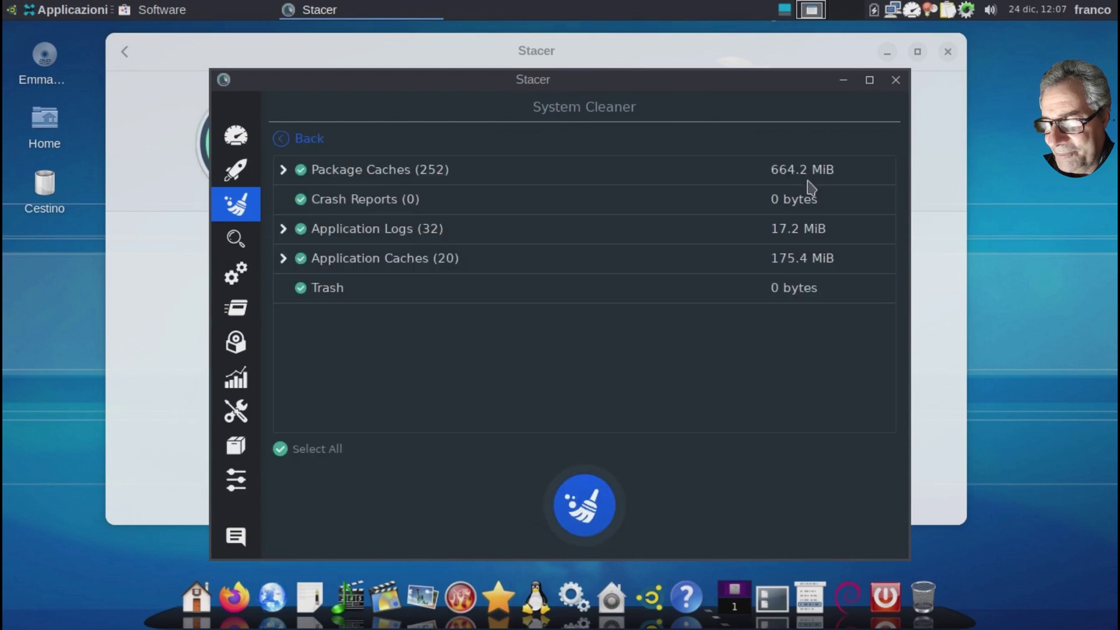
left_click(586, 508)
type("••••••")
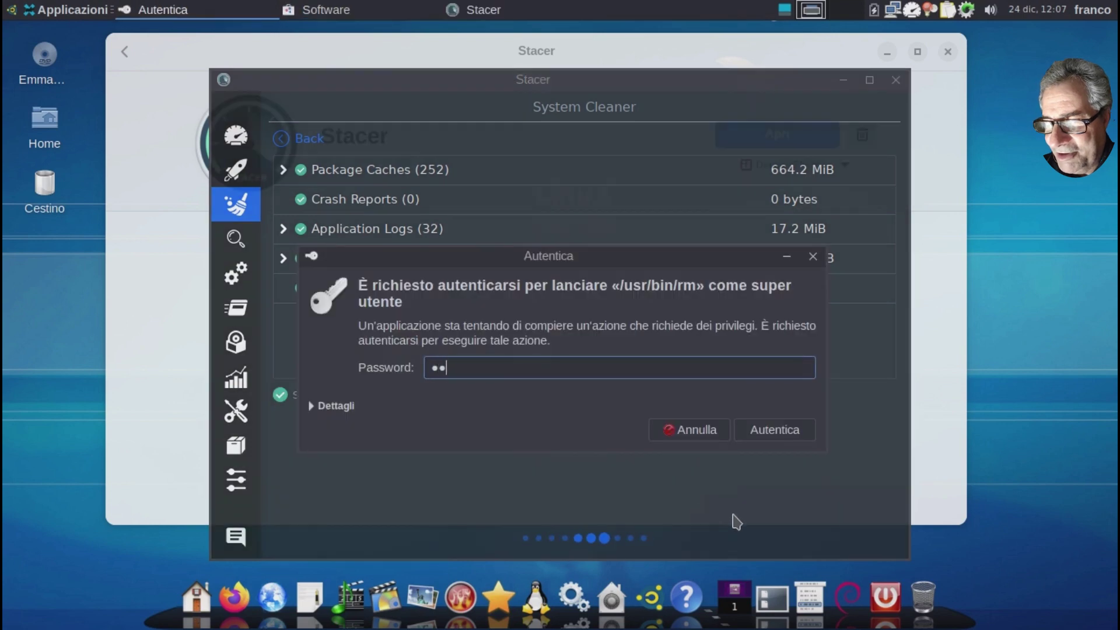
type("•")
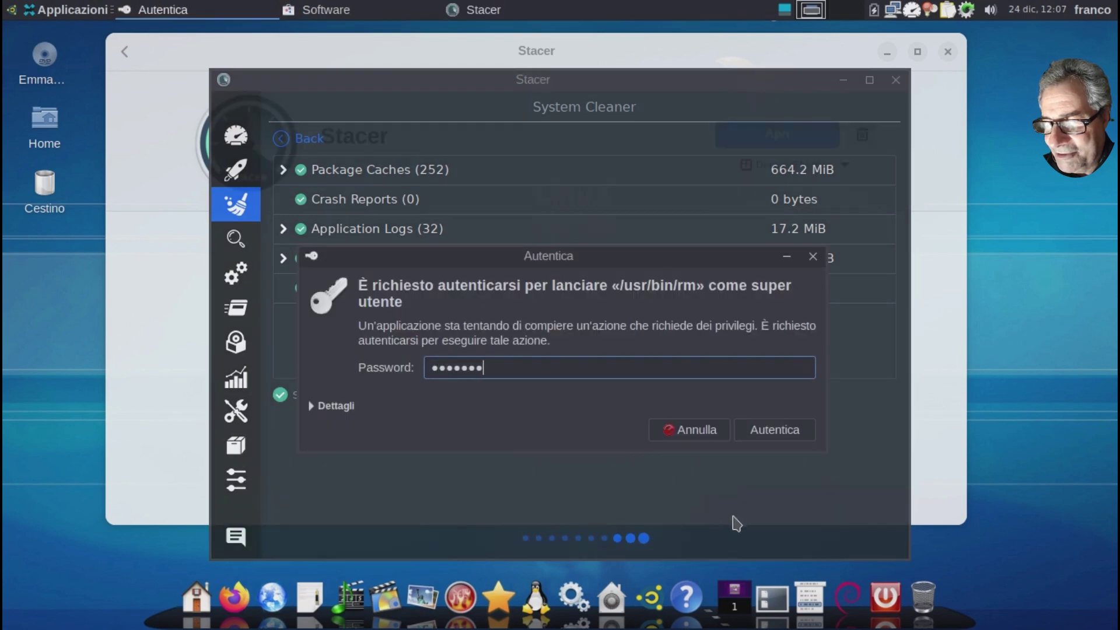
key("Return")
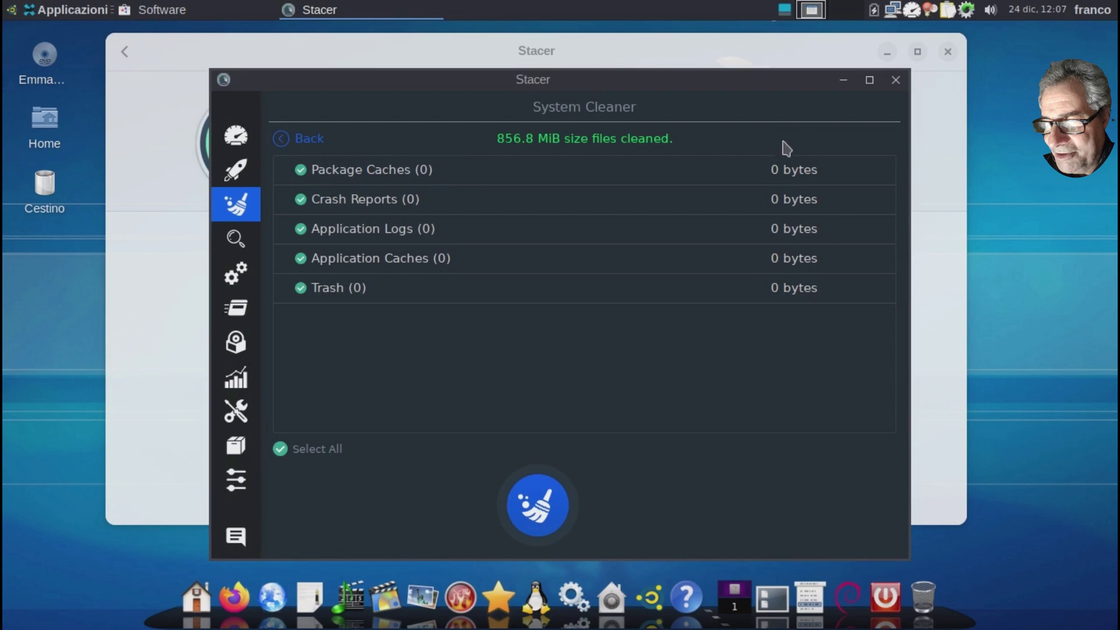
left_click(895, 79)
left_click(694, 334)
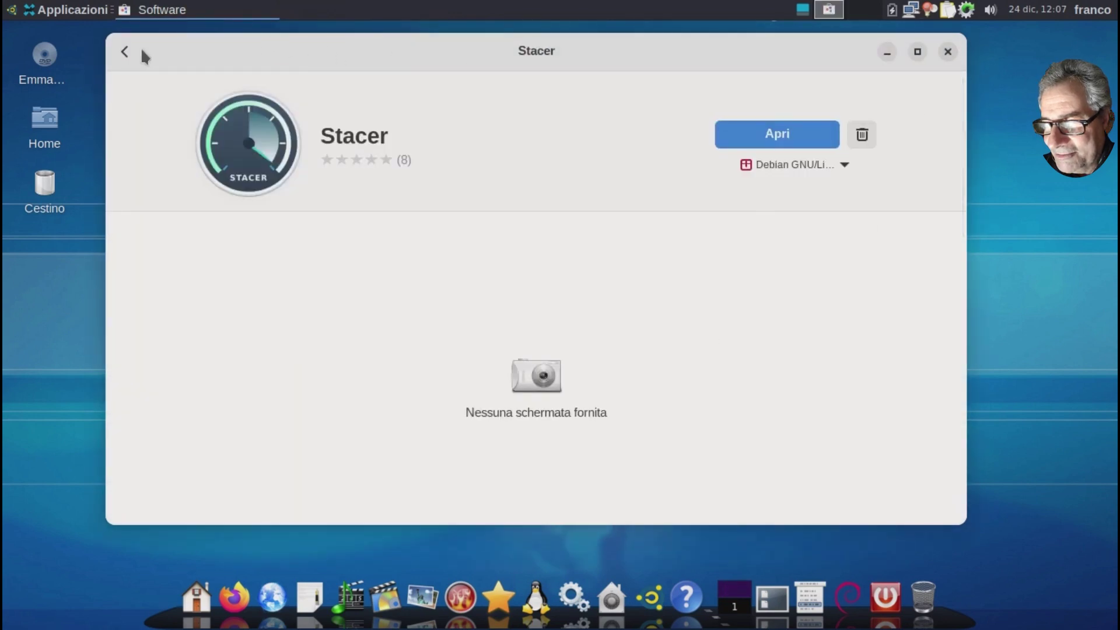
Return to the Esplora overview, then launch and close the Mappe maps app.
left_click(123, 51)
left_click(123, 51)
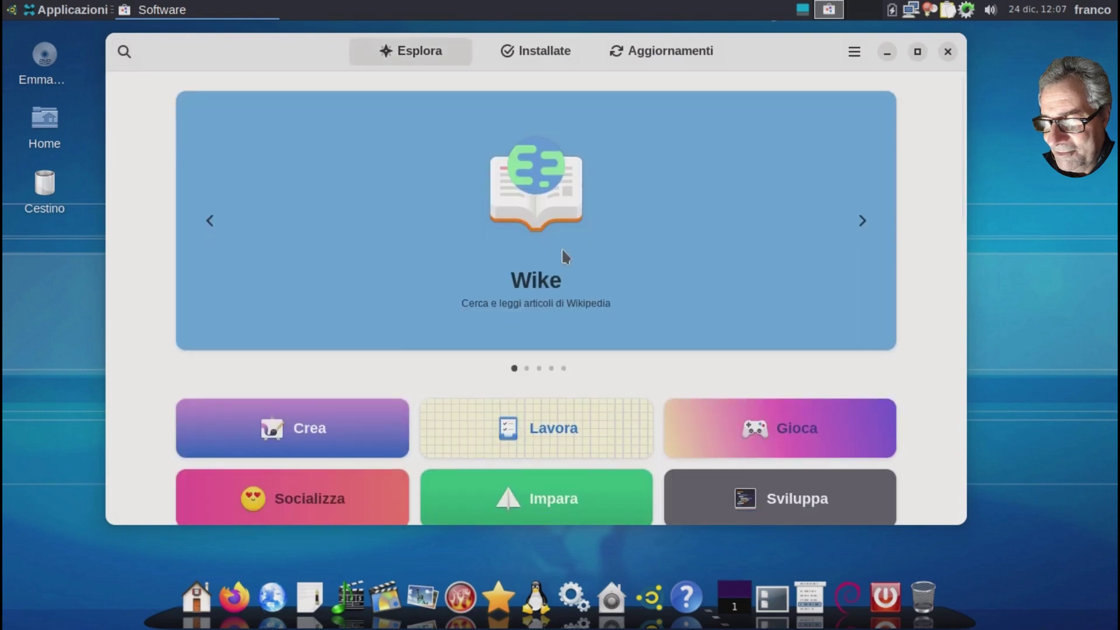
scroll(568, 256, "down", 3)
scroll(569, 257, "down", 4)
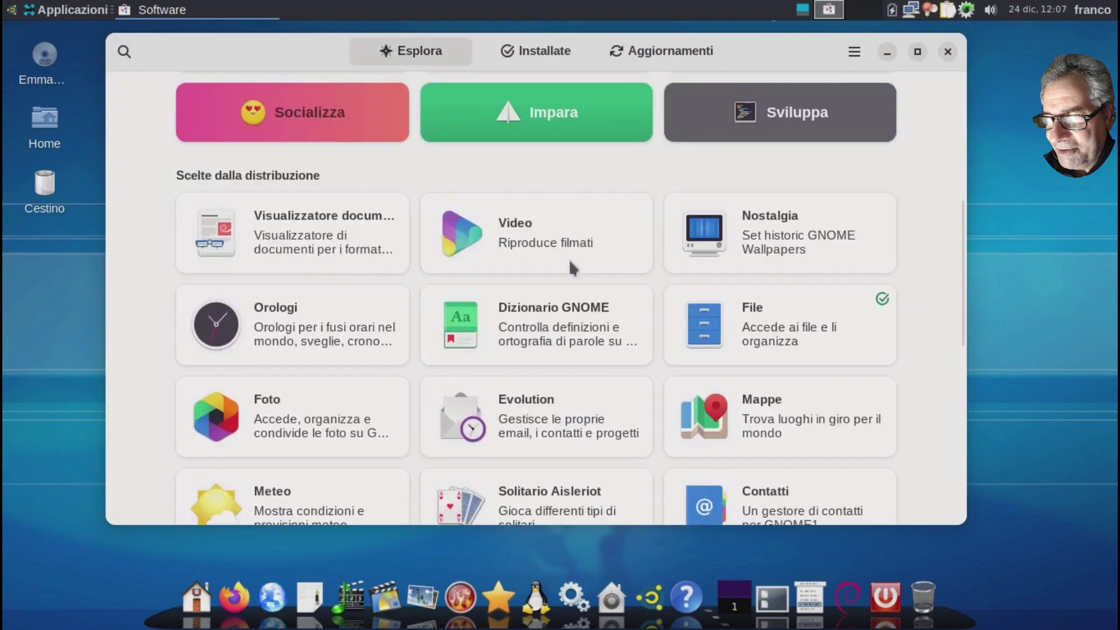
scroll(570, 267, "down", 2)
left_click(805, 315)
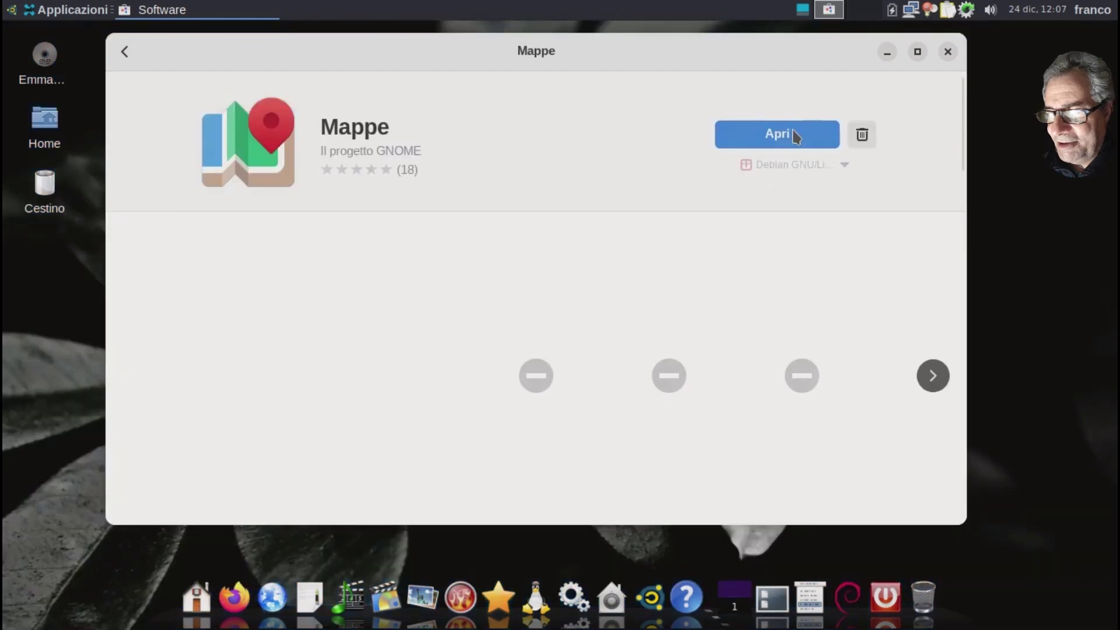
left_click(792, 135)
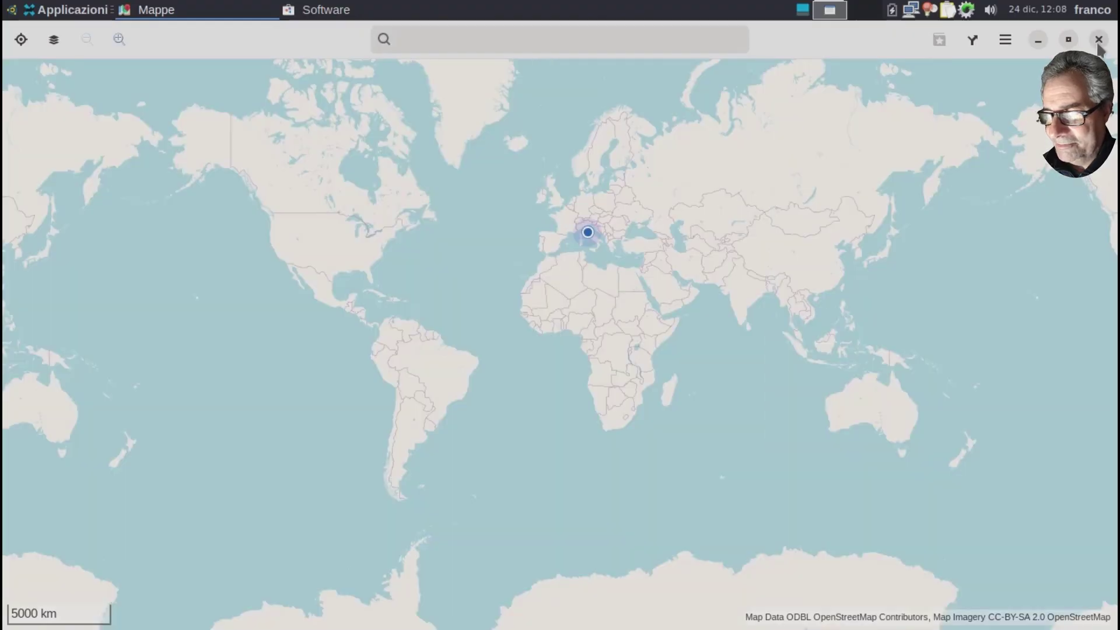
left_click(1098, 40)
Go back to the Explore overview, browse it, and close GNOME Software.
left_click(126, 51)
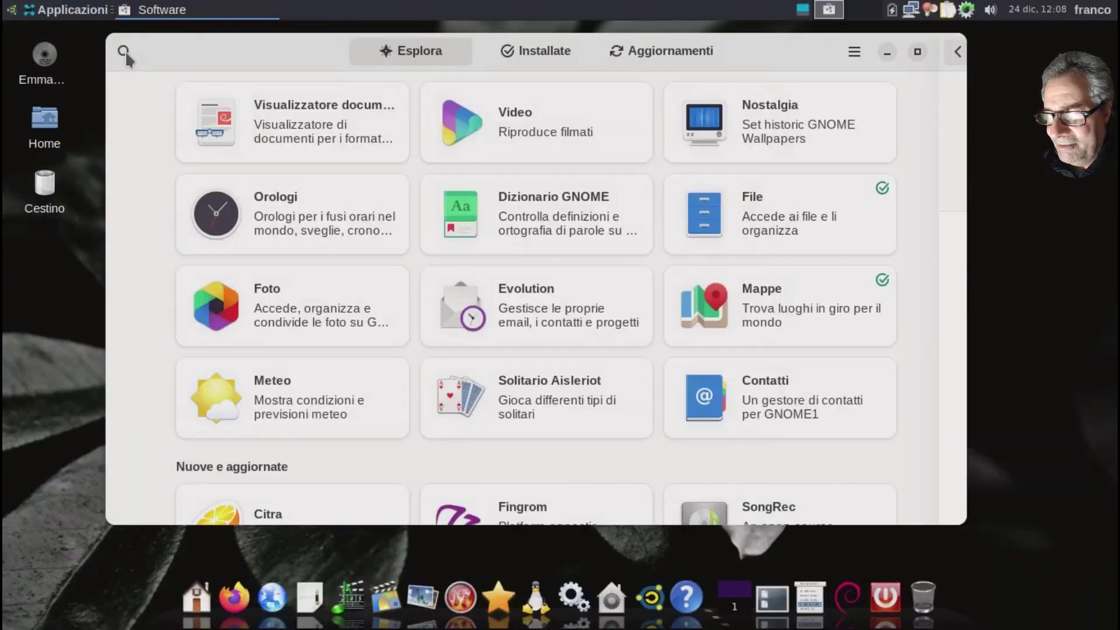
scroll(583, 338, "down", 3)
scroll(583, 338, "down", 5)
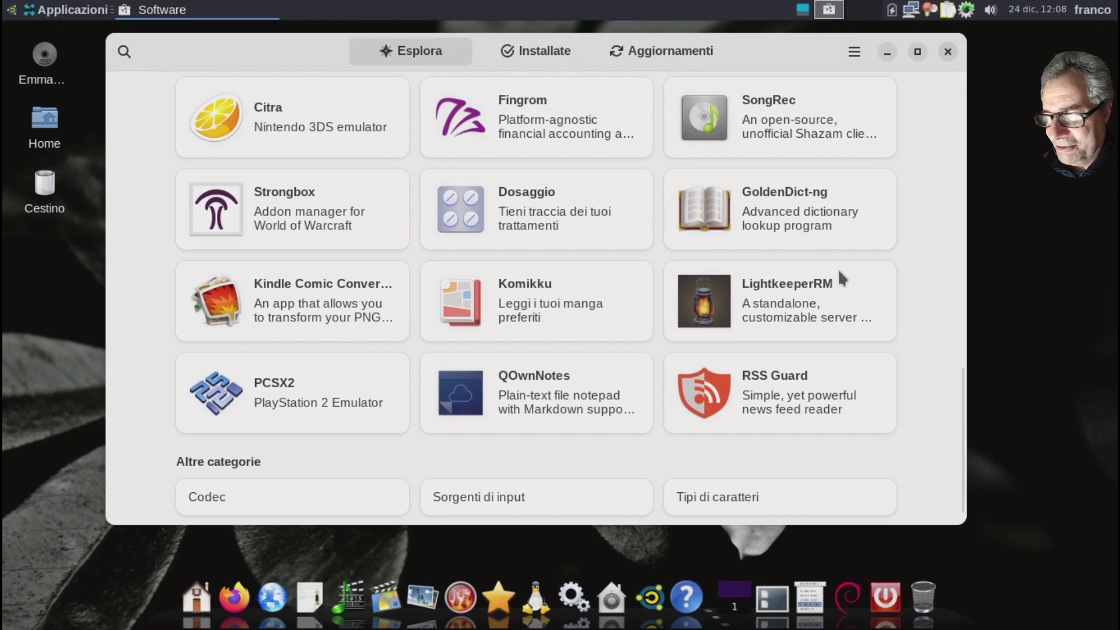
scroll(840, 280, "up", 5)
left_click(948, 52)
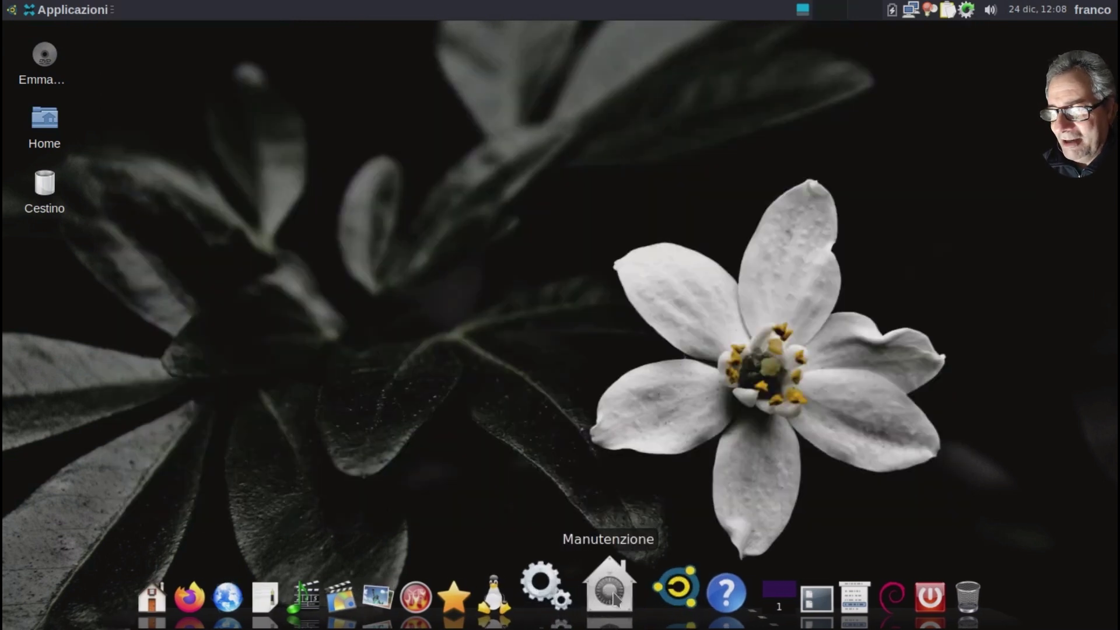
left_click(580, 600)
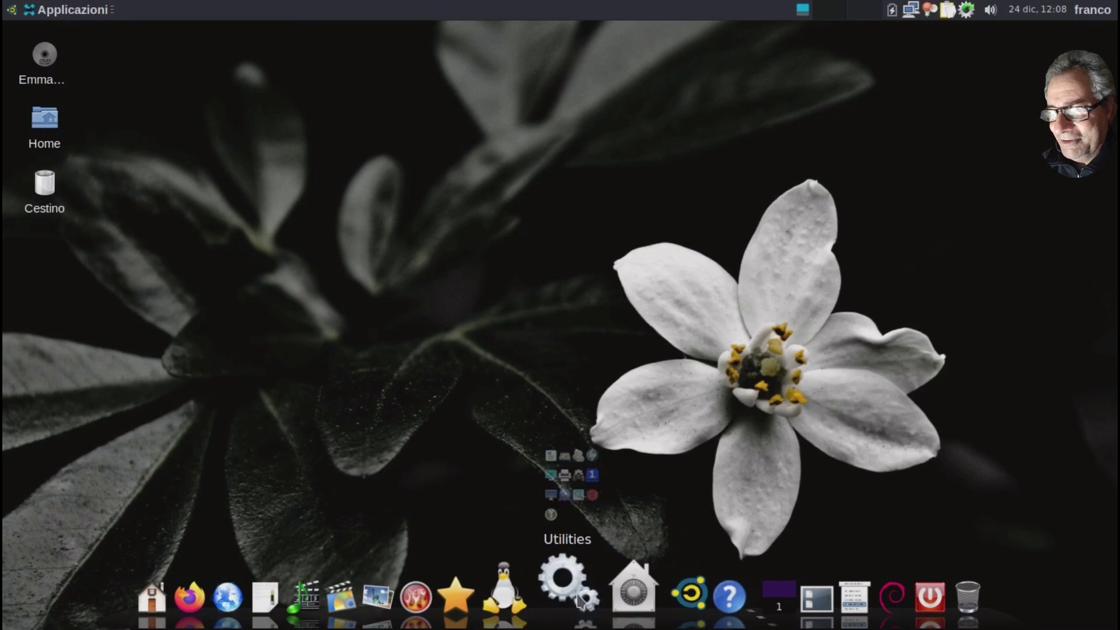
left_click(613, 603)
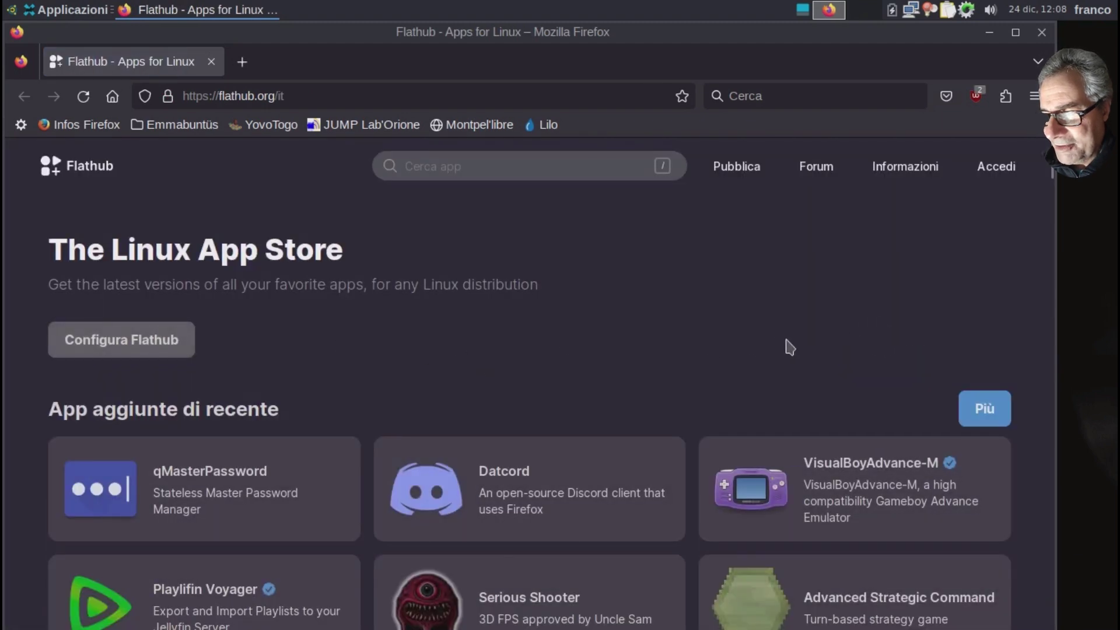
scroll(788, 347, "down", 10)
scroll(788, 349, "down", 6)
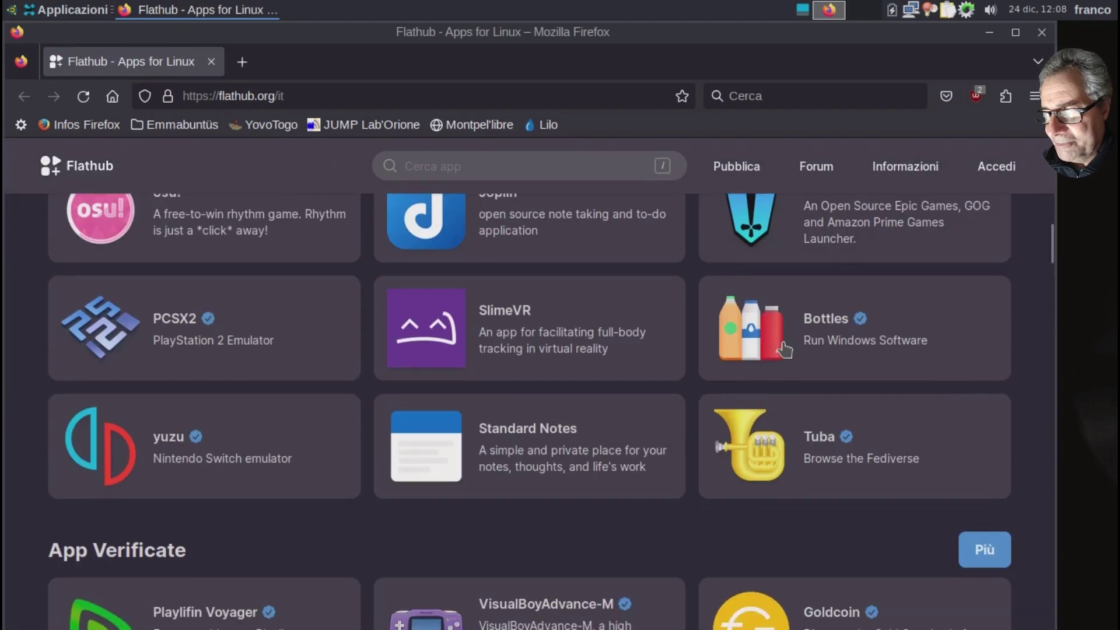
scroll(784, 350, "down", 15)
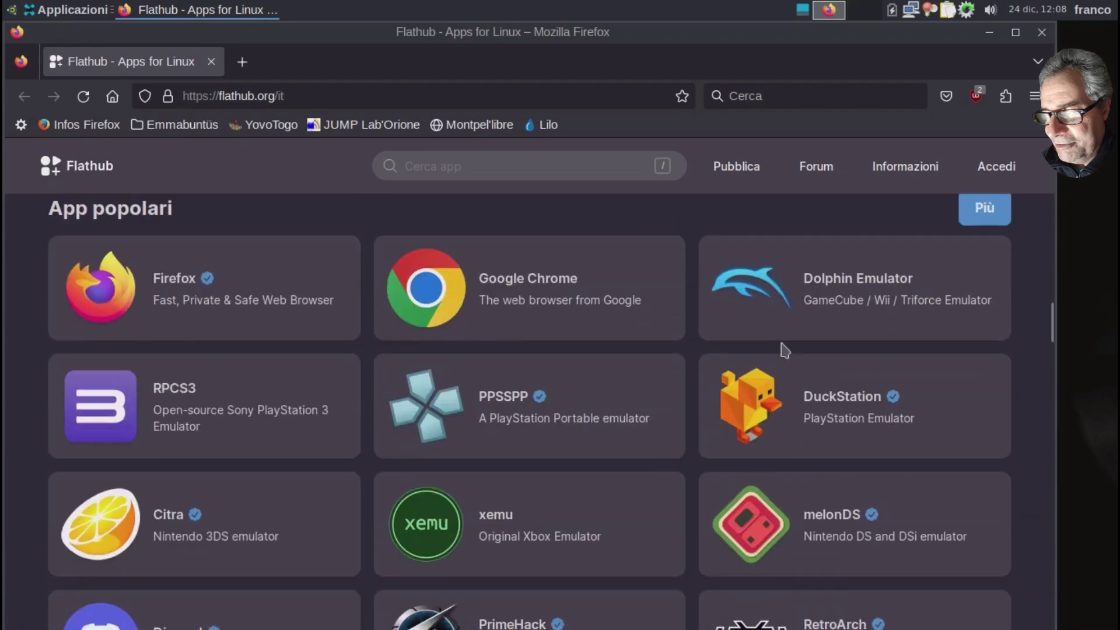
scroll(782, 350, "down", 12)
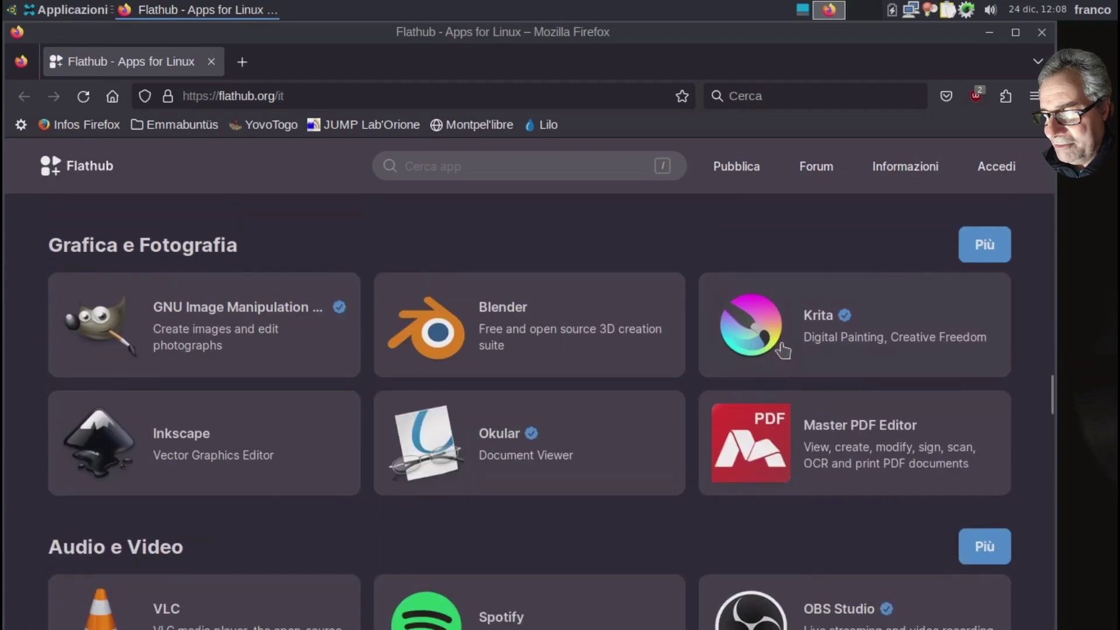
scroll(782, 351, "down", 12)
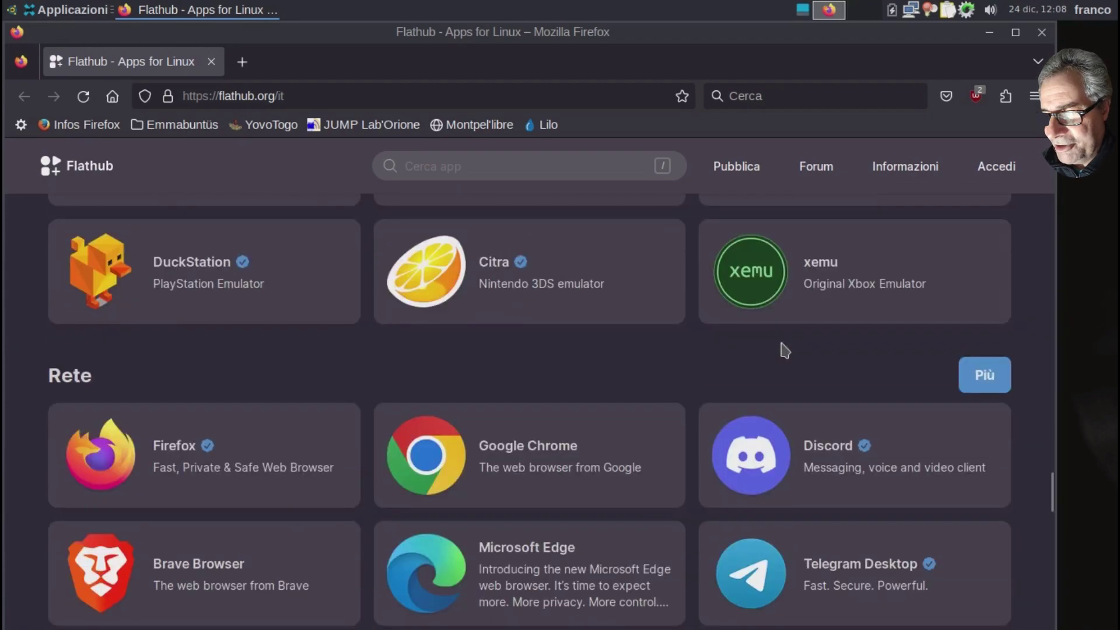
scroll(784, 350, "up", 20)
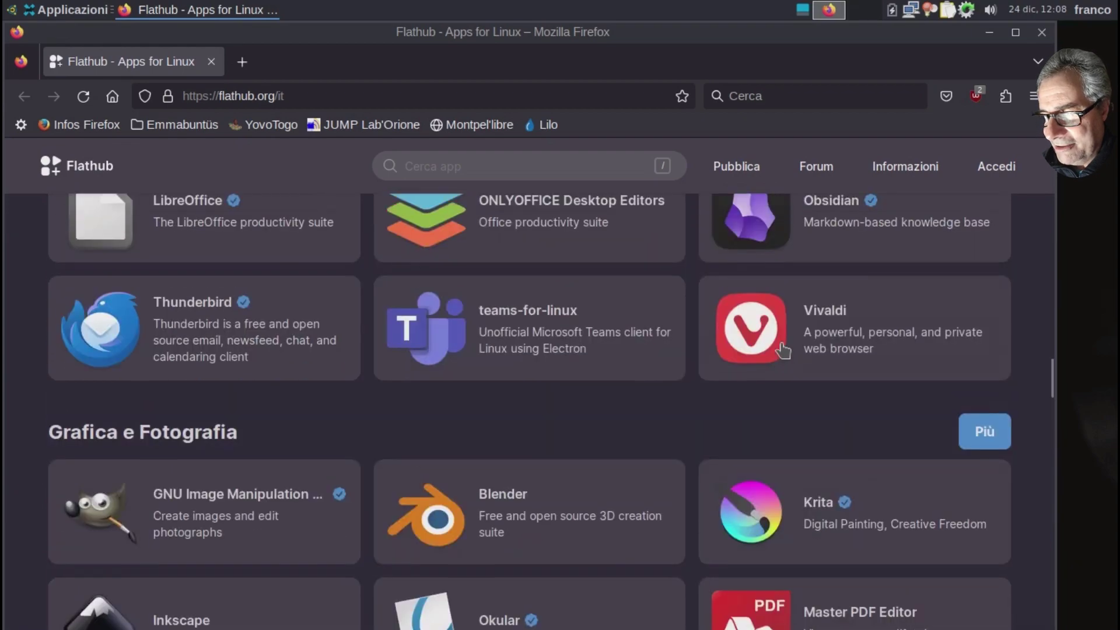
scroll(781, 351, "up", 15)
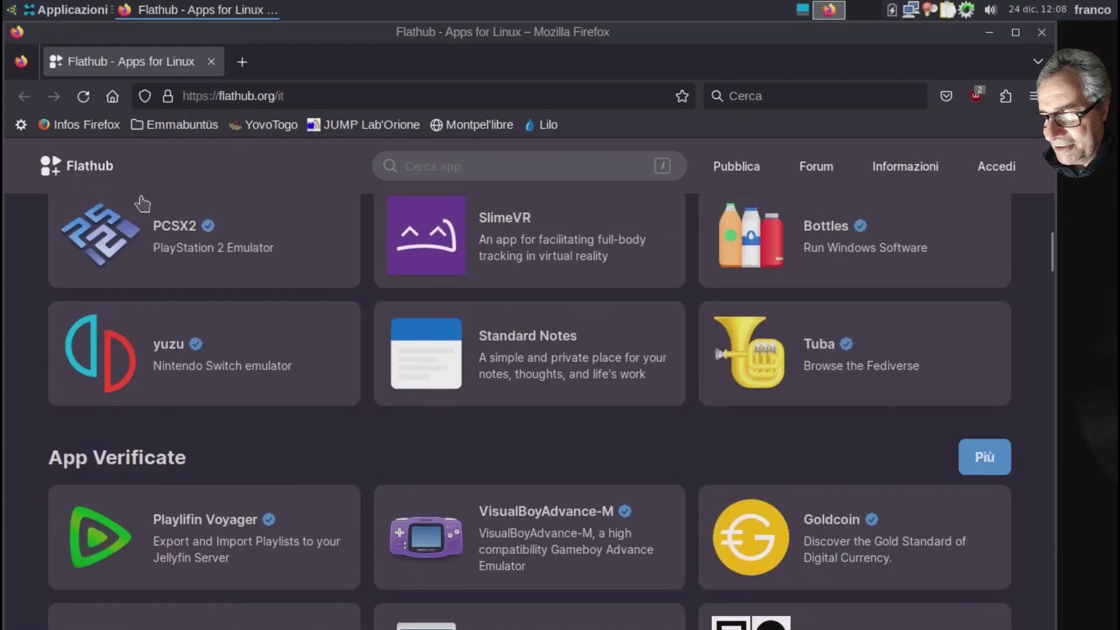
scroll(576, 208, "up", 10)
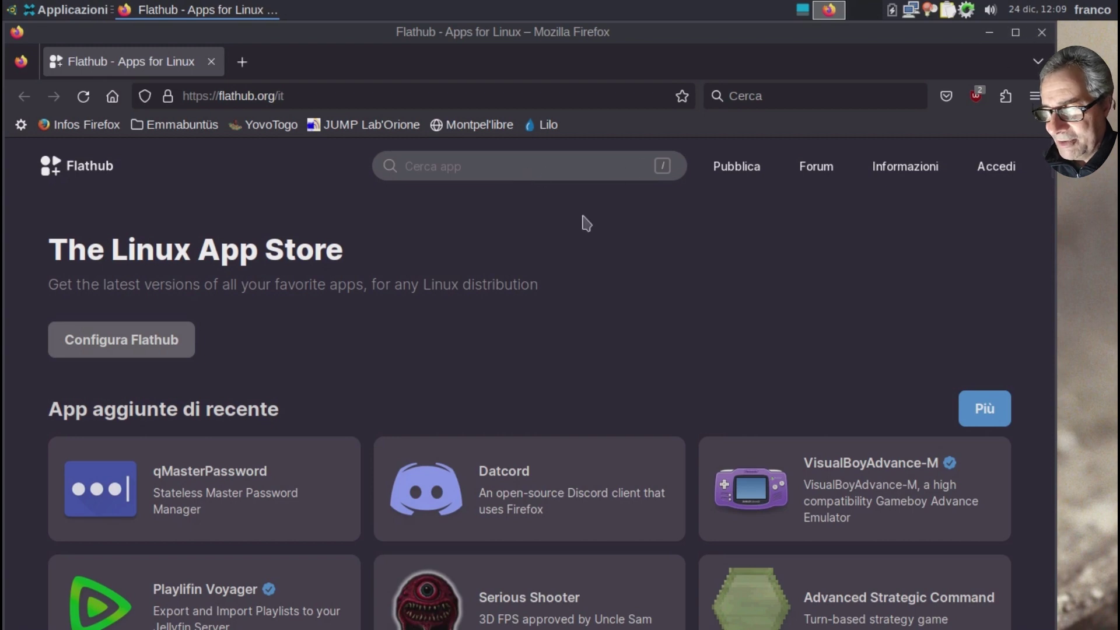
scroll(489, 236, "down", 8)
scroll(489, 237, "up", 6)
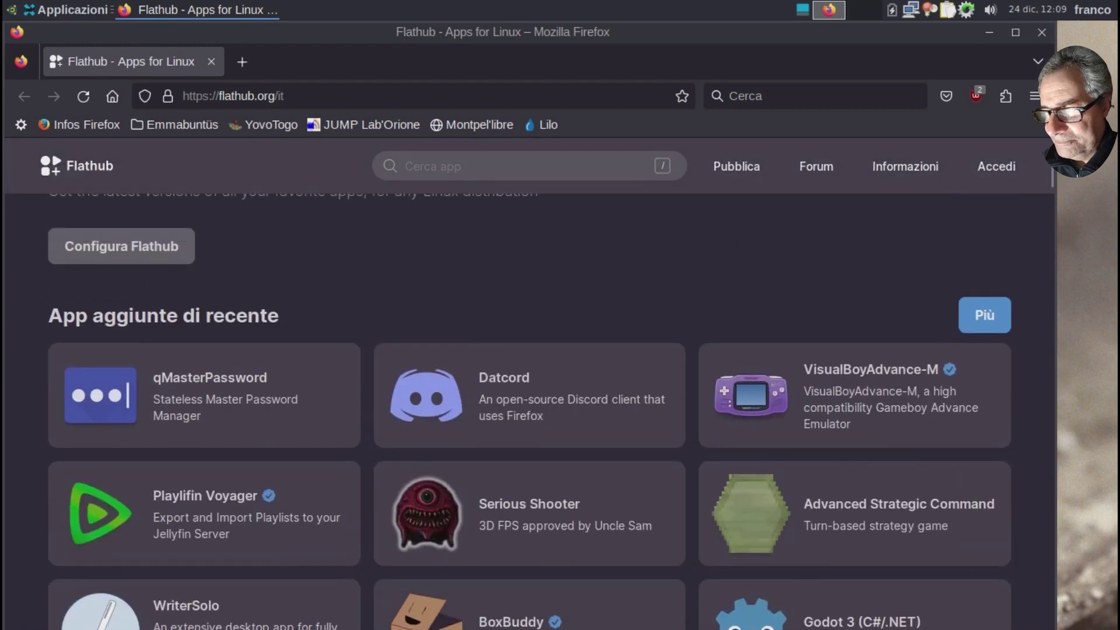
left_click(1041, 32)
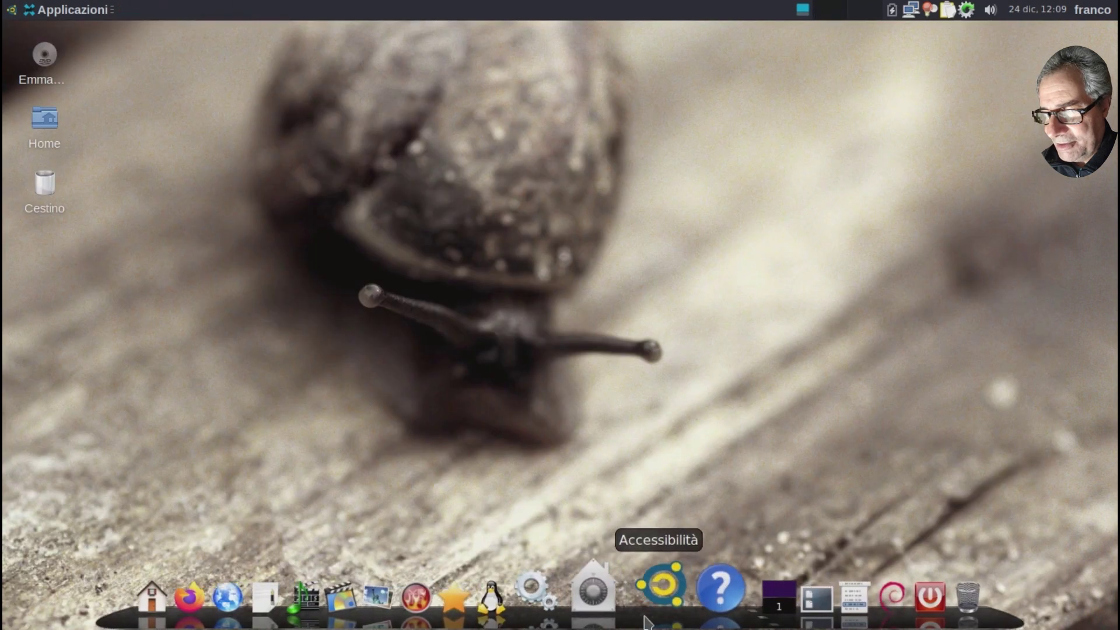
Launch Synaptic from the Manutenzione stack, authenticate with the password, and un-maximize its window.
mouse_move(650, 591)
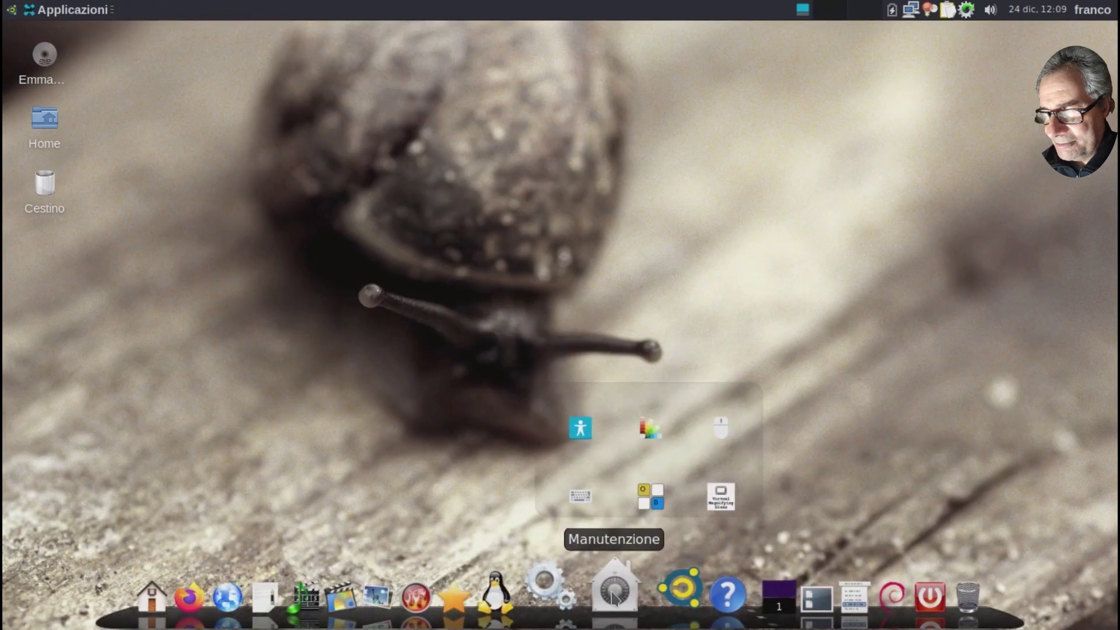
mouse_move(585, 586)
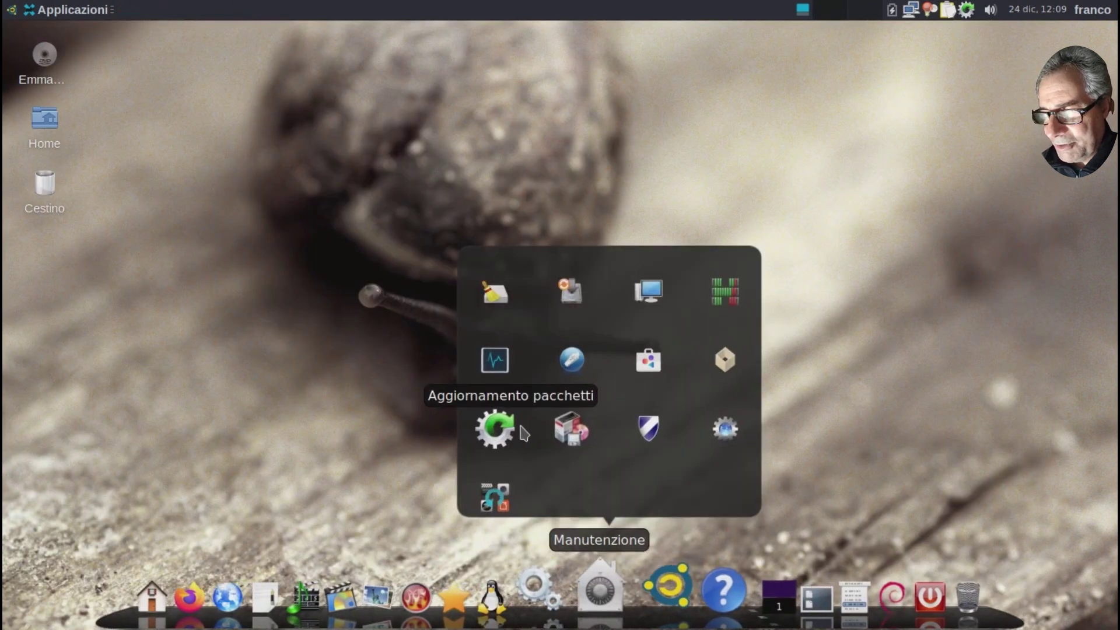
left_click(568, 431)
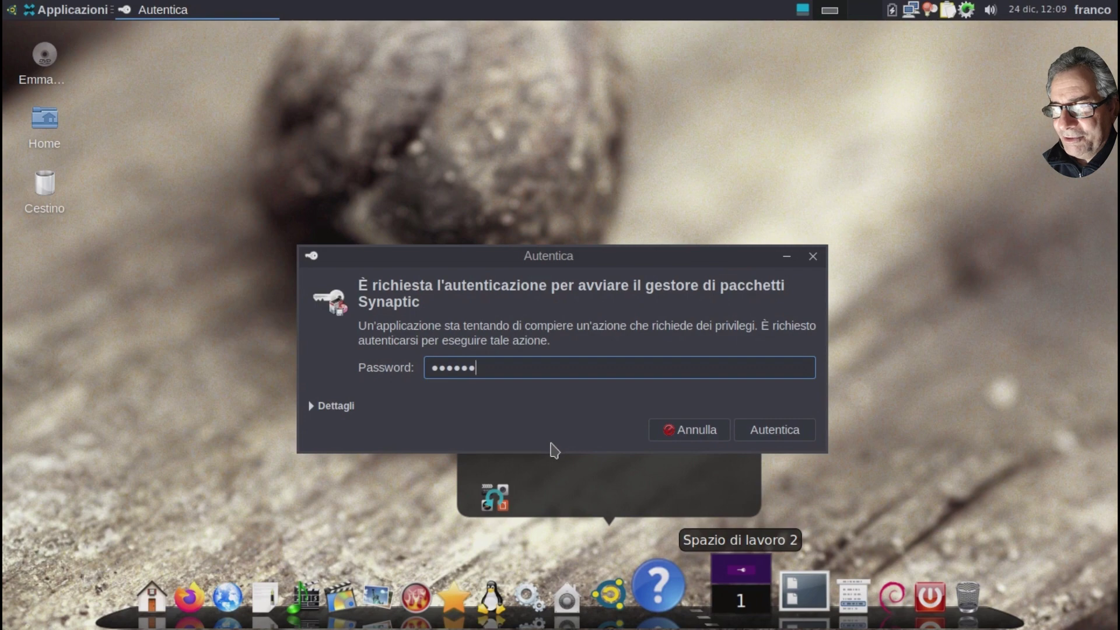
type("•")
key("Return")
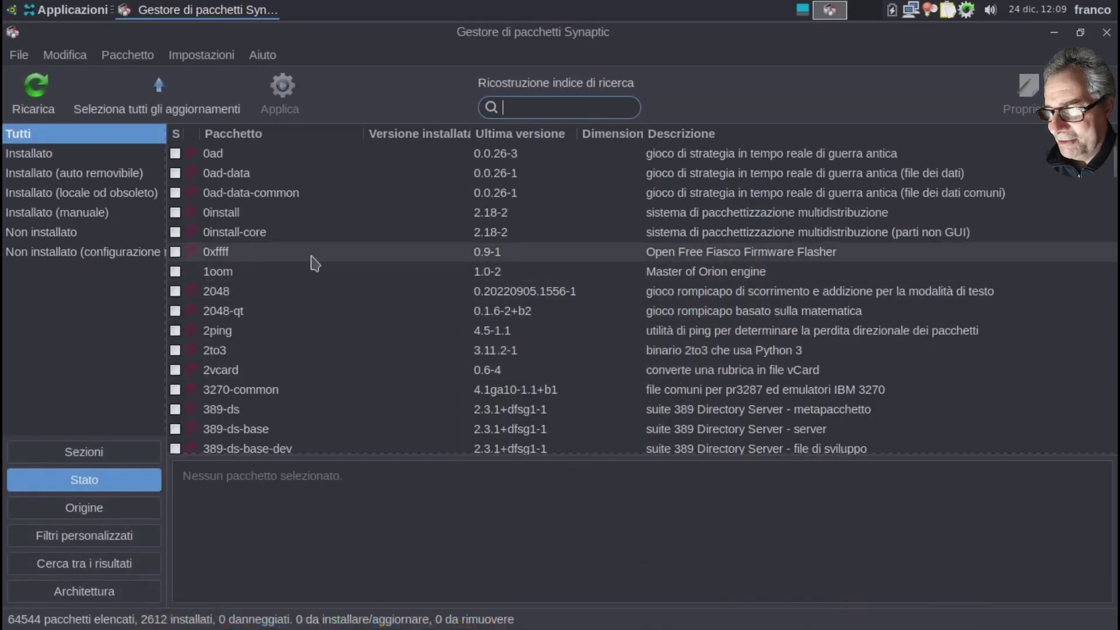
left_click(1080, 33)
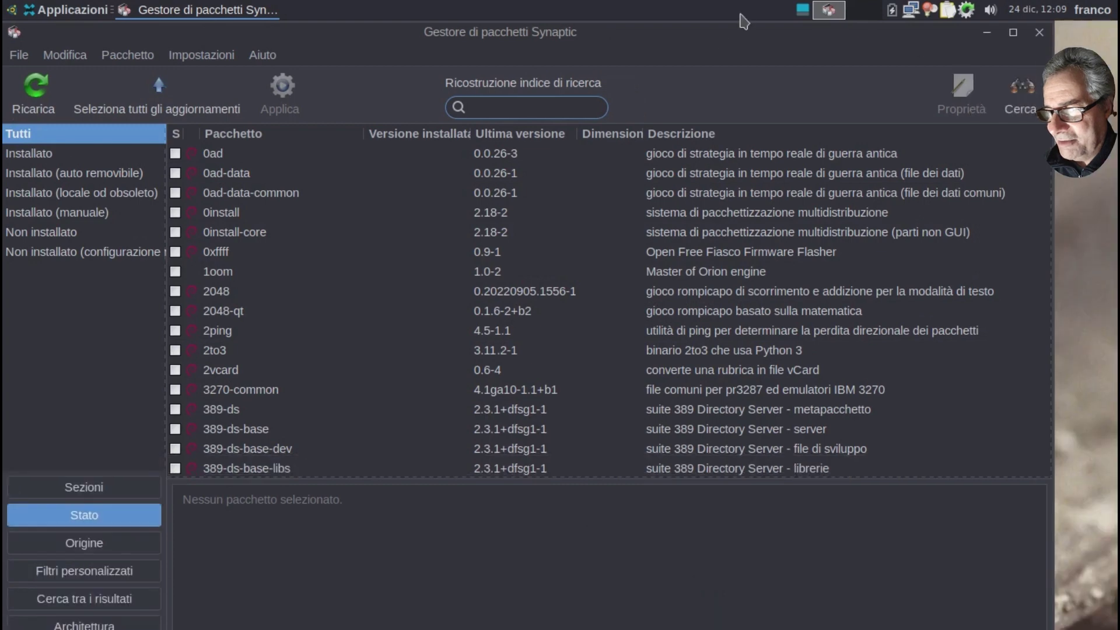
Close Synaptic, then turn on the Gufw firewall (incoming Nega, outgoing Consenti) and close it.
left_click(1038, 34)
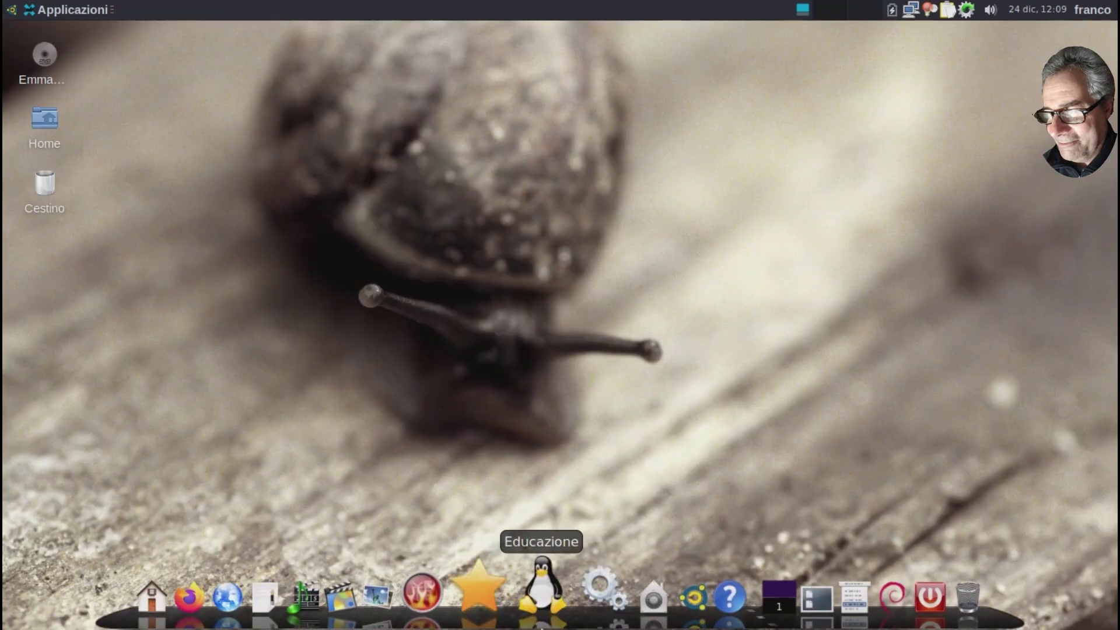
left_click(617, 600)
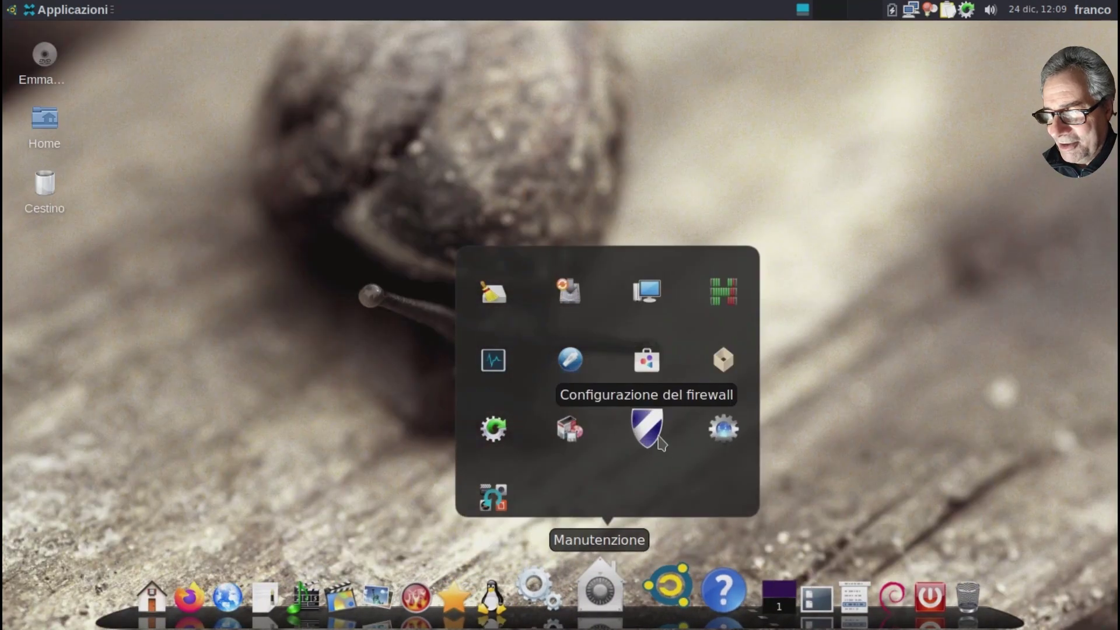
left_click(649, 434)
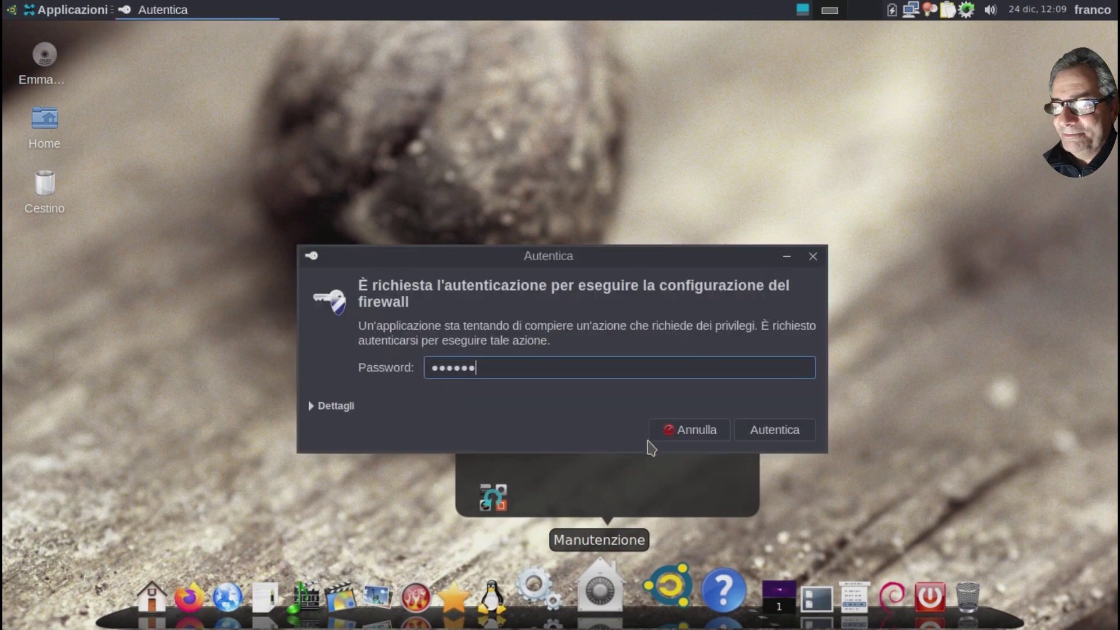
key("Return")
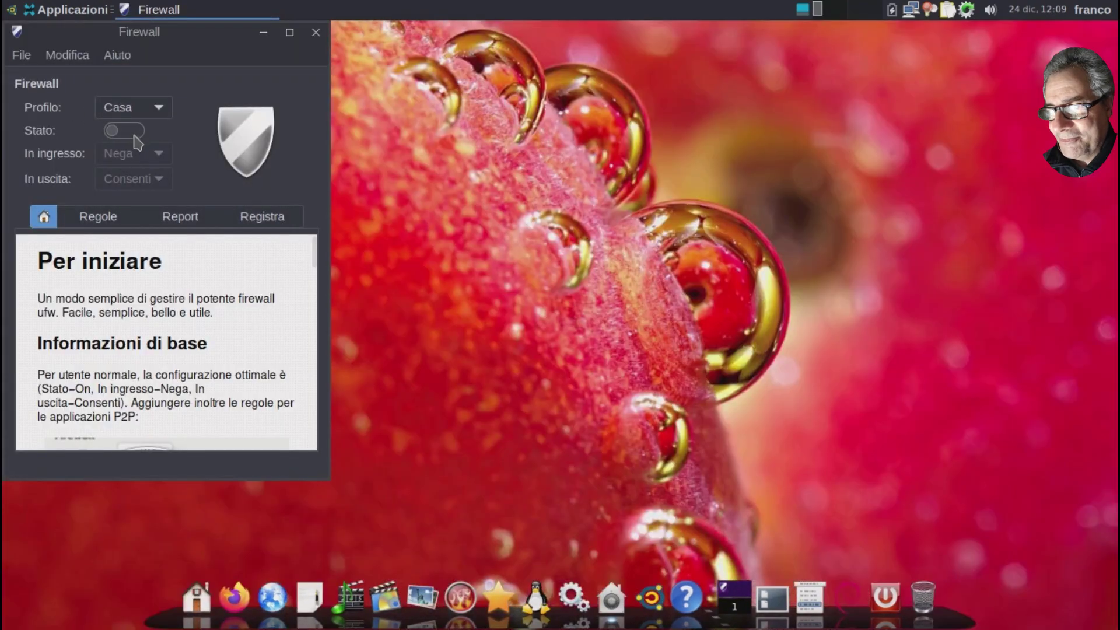
left_click(142, 131)
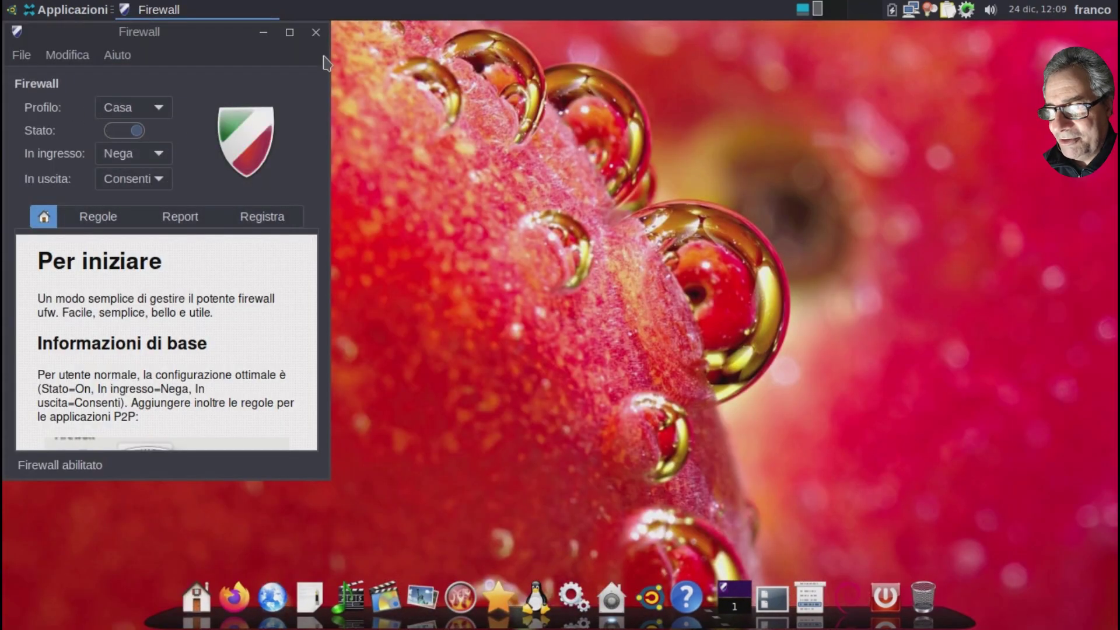
left_click(315, 32)
left_click(612, 597)
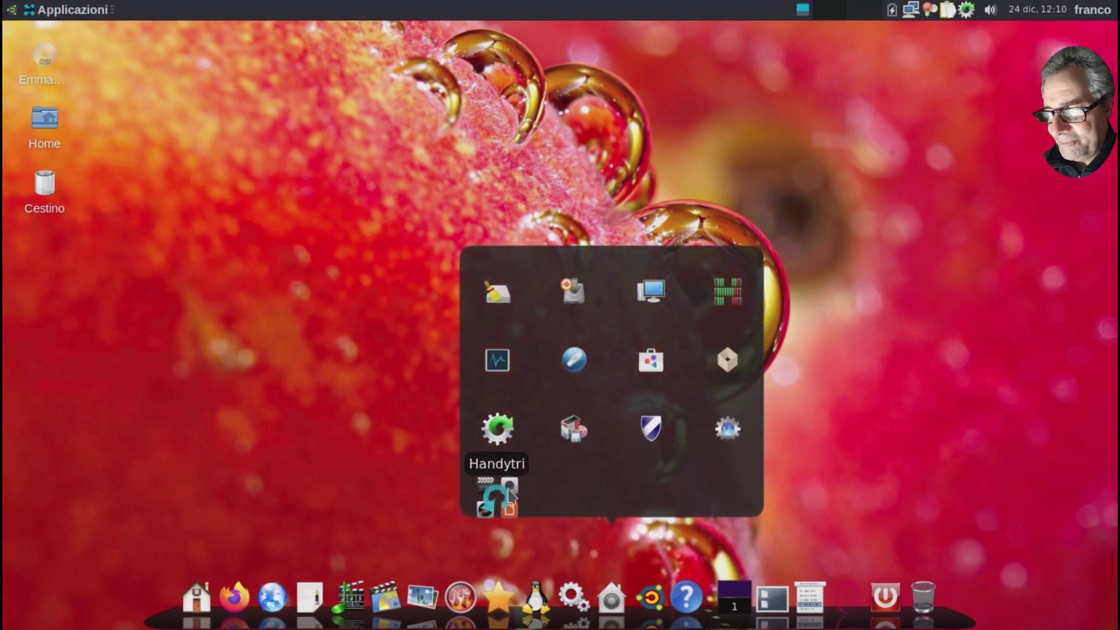
Try the Virtual Magnifier Glass from the Accessibilità group, then close the lens.
left_click(650, 605)
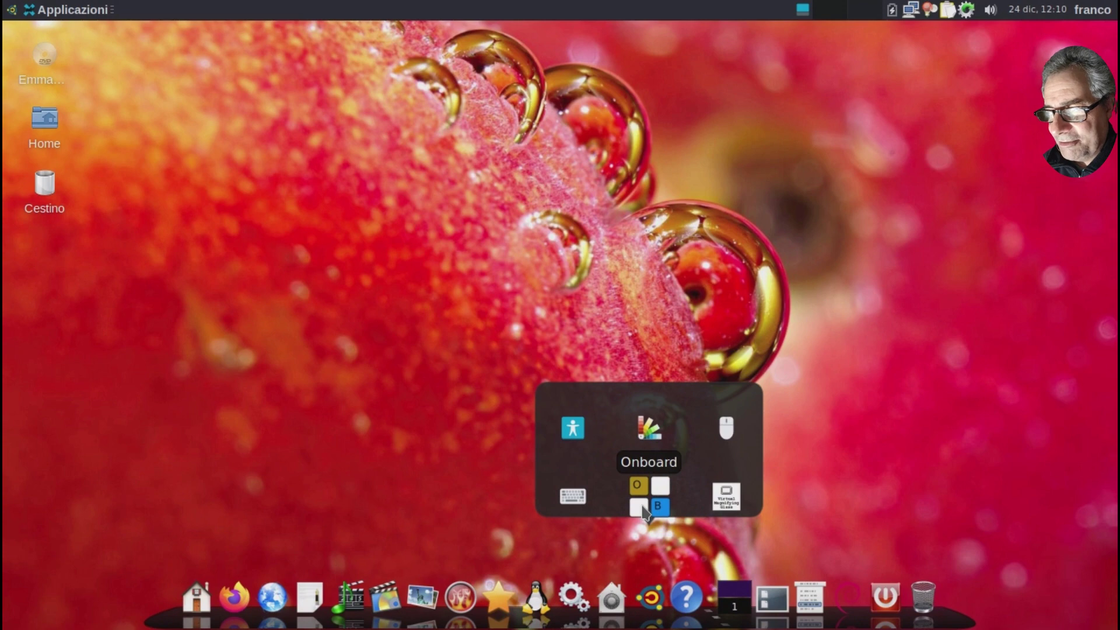
left_click(729, 501)
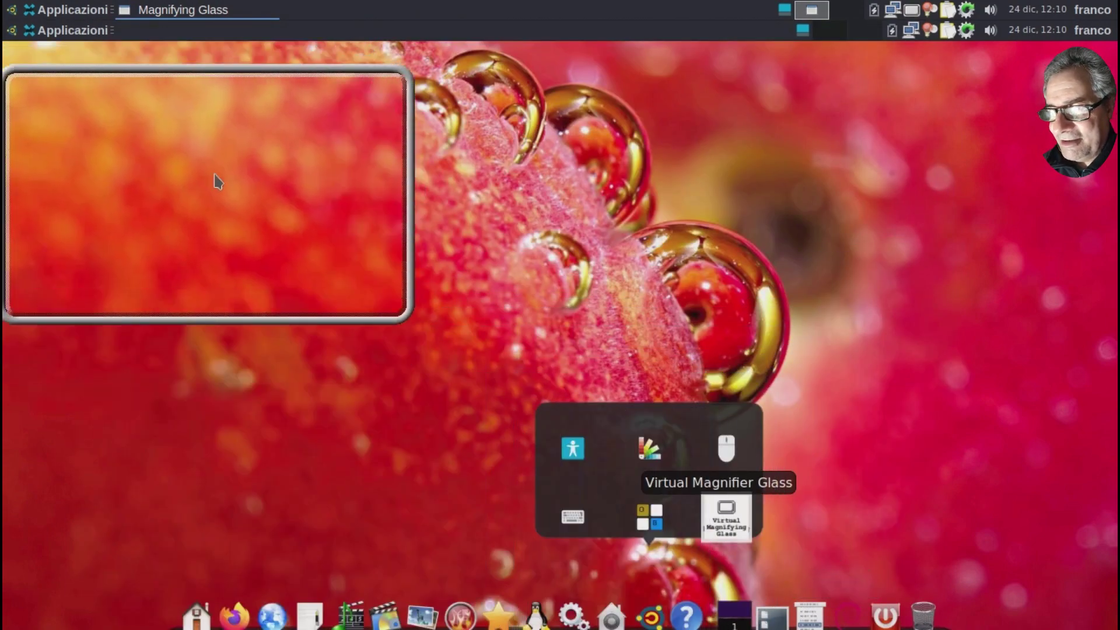
left_click(646, 252)
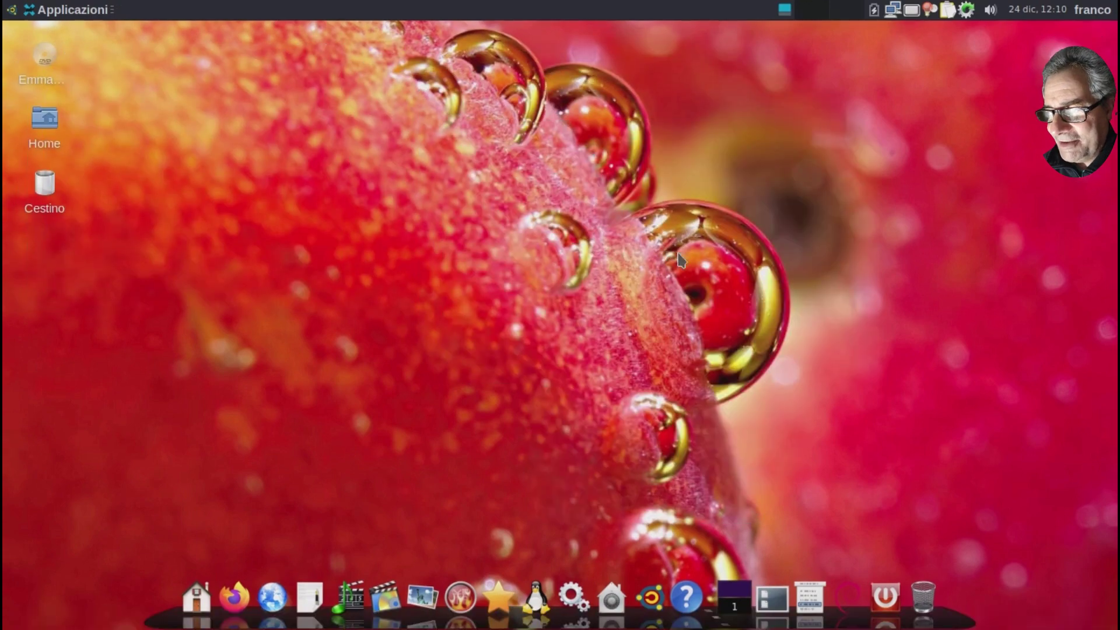
left_click(679, 583)
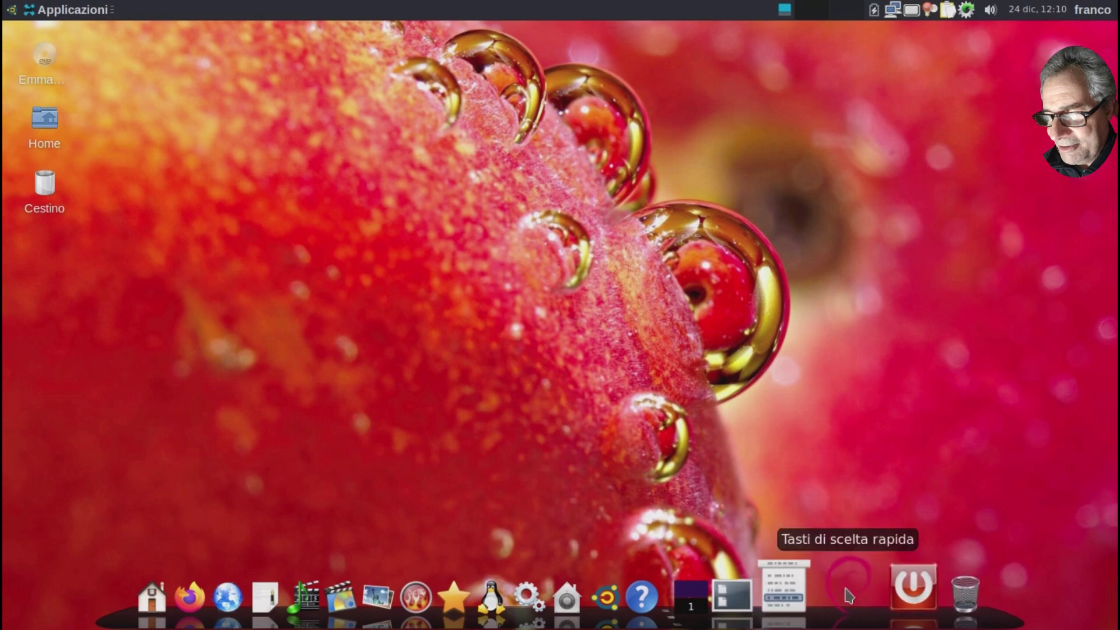
mouse_move(849, 586)
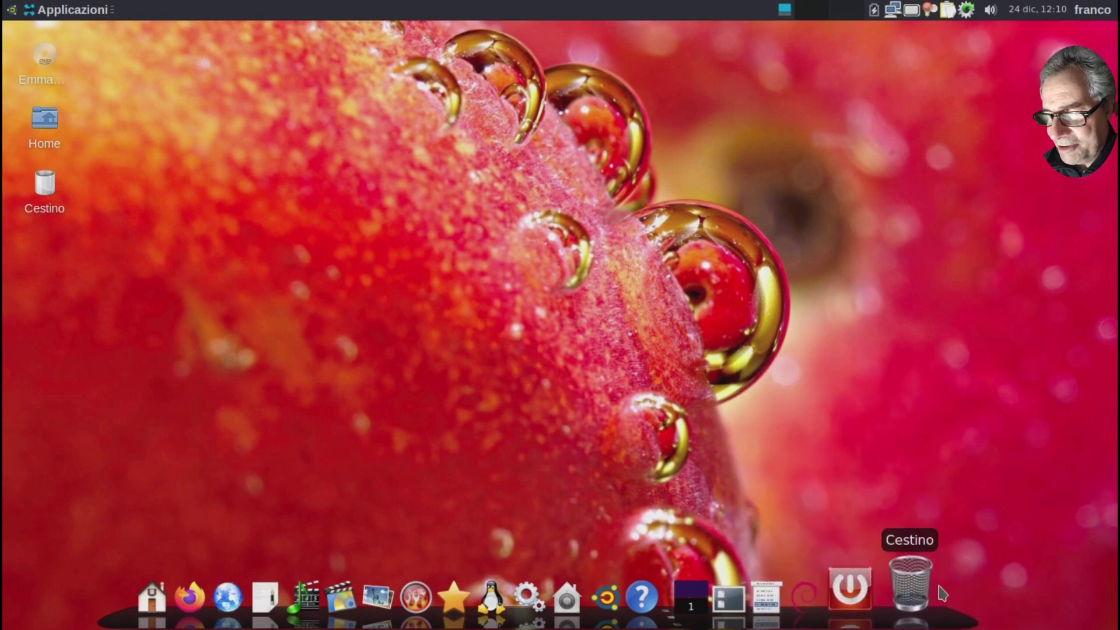
left_click(812, 602)
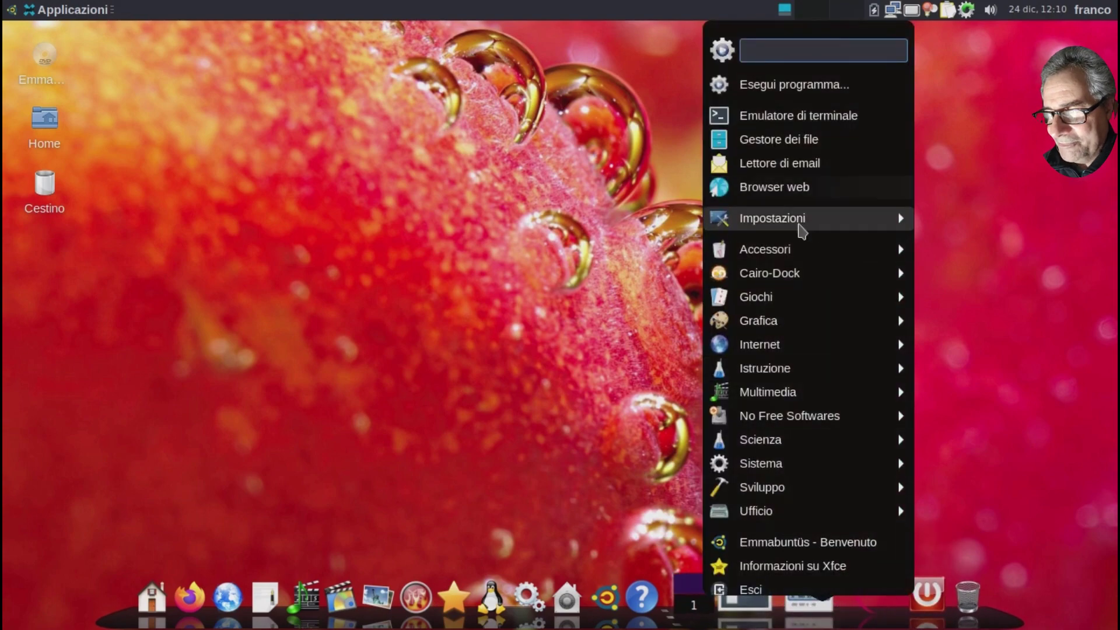
mouse_move(830, 252)
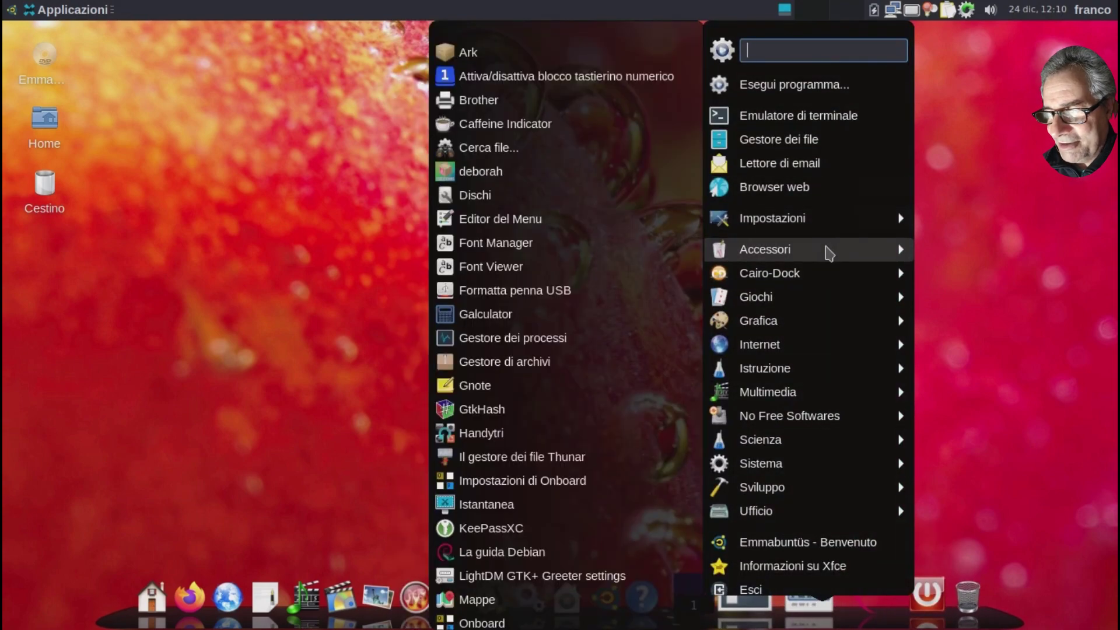
mouse_move(800, 300)
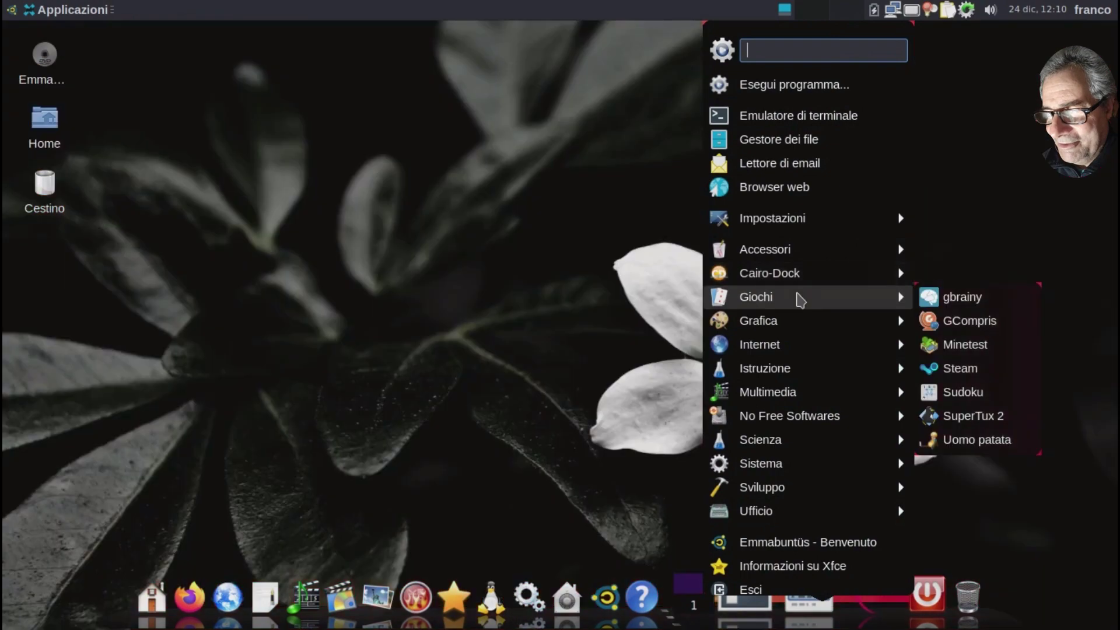
mouse_move(799, 330)
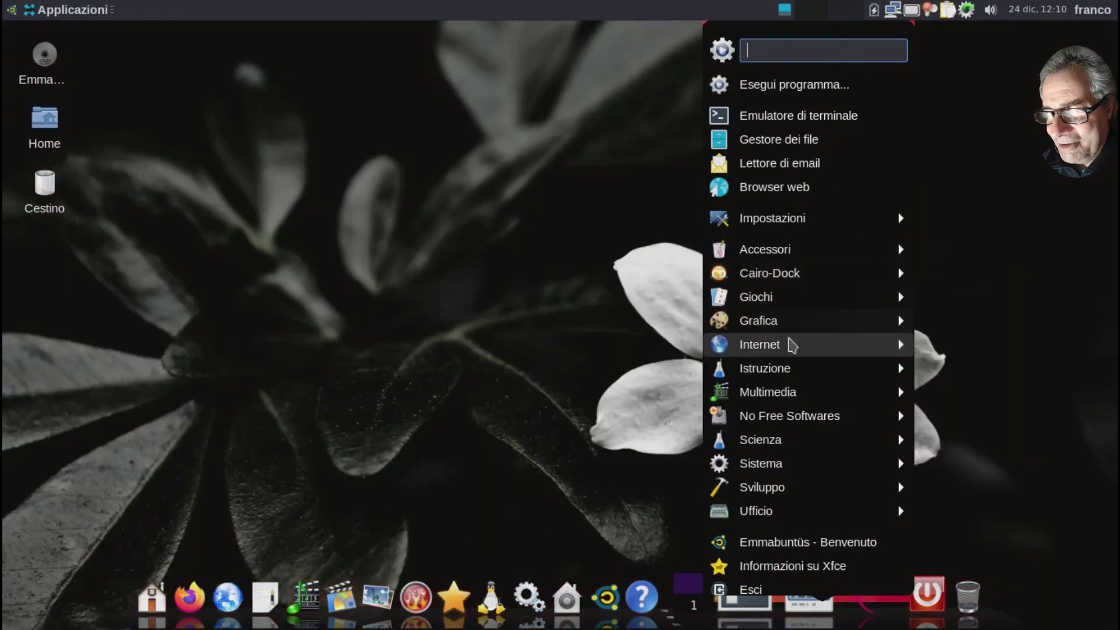
mouse_move(787, 355)
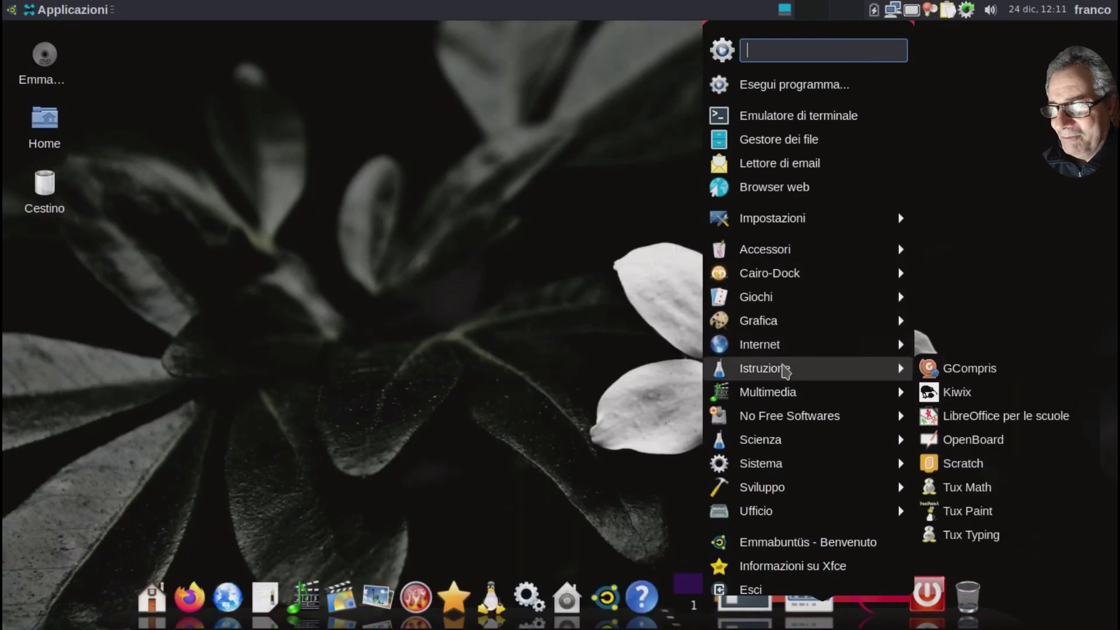
mouse_move(785, 398)
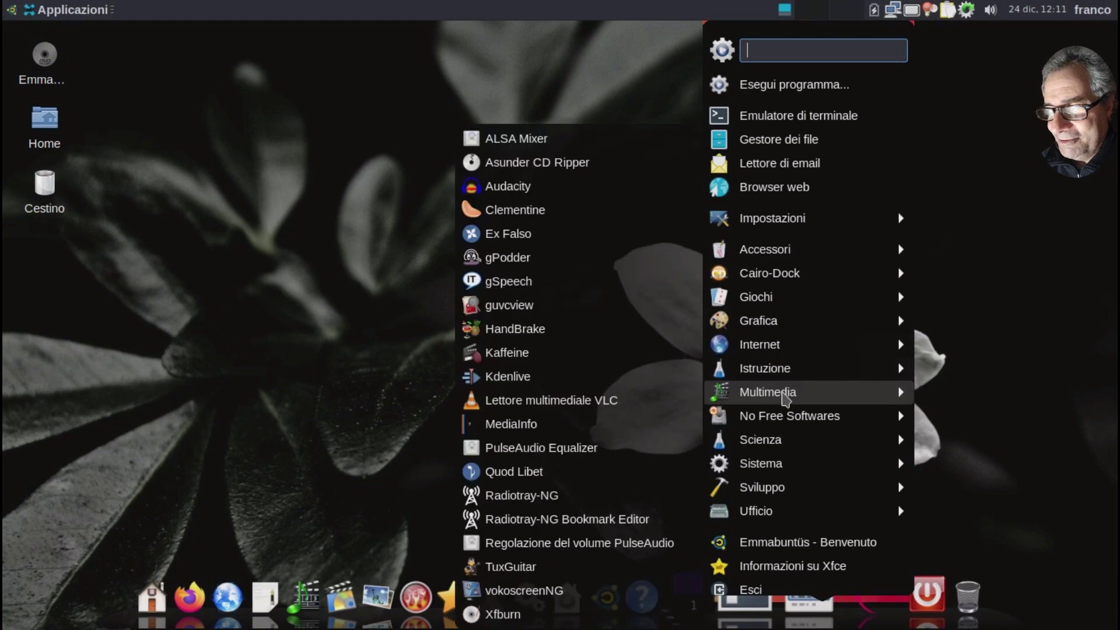
mouse_move(788, 424)
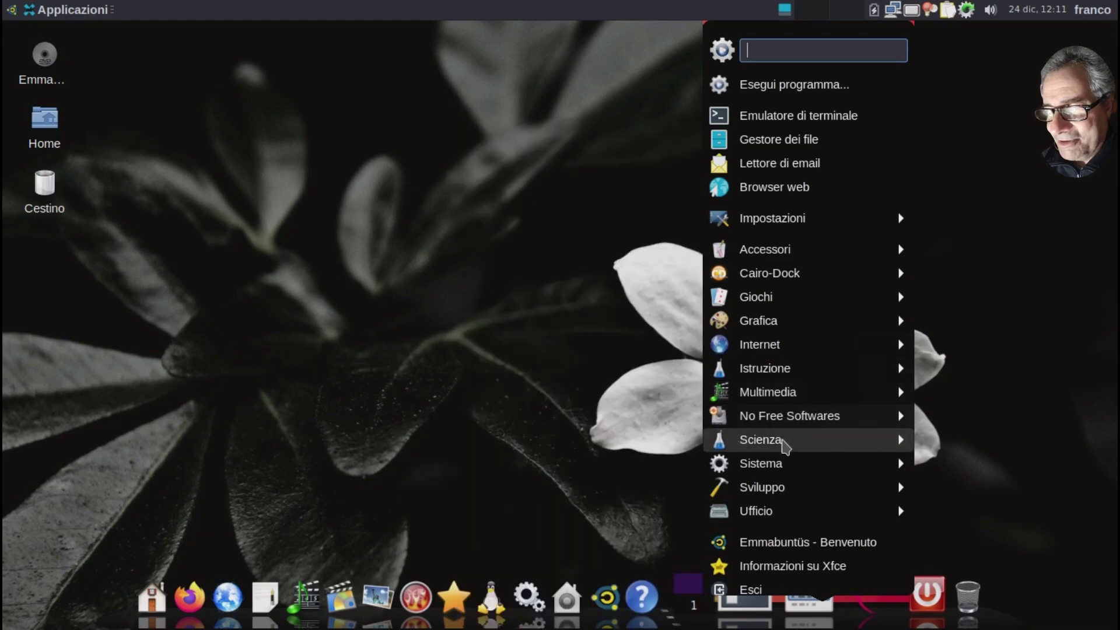
mouse_move(786, 447)
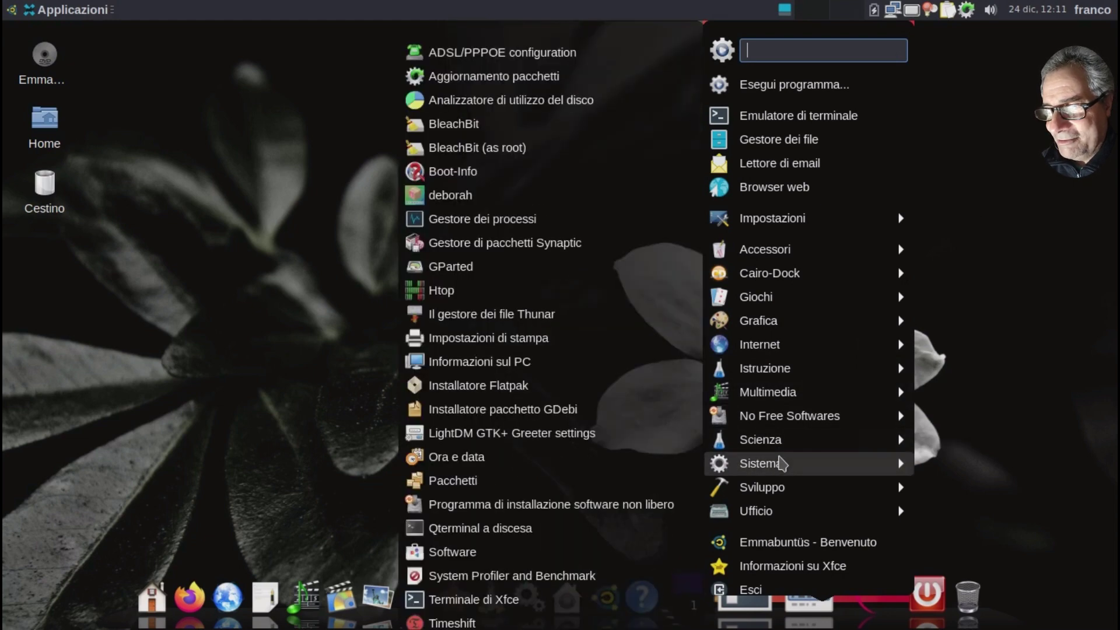
key("Escape")
key("Escape")
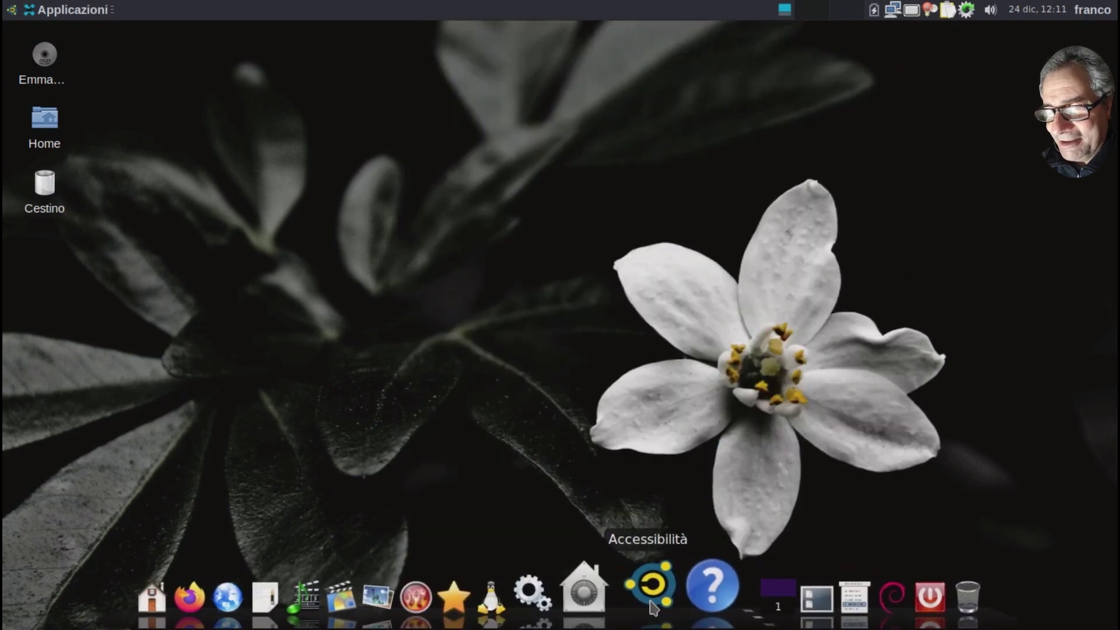
Launch Installatore Flatpak from the dock, search Flathub for 'celestia' and open the OrbVis result.
mouse_move(652, 607)
mouse_move(609, 600)
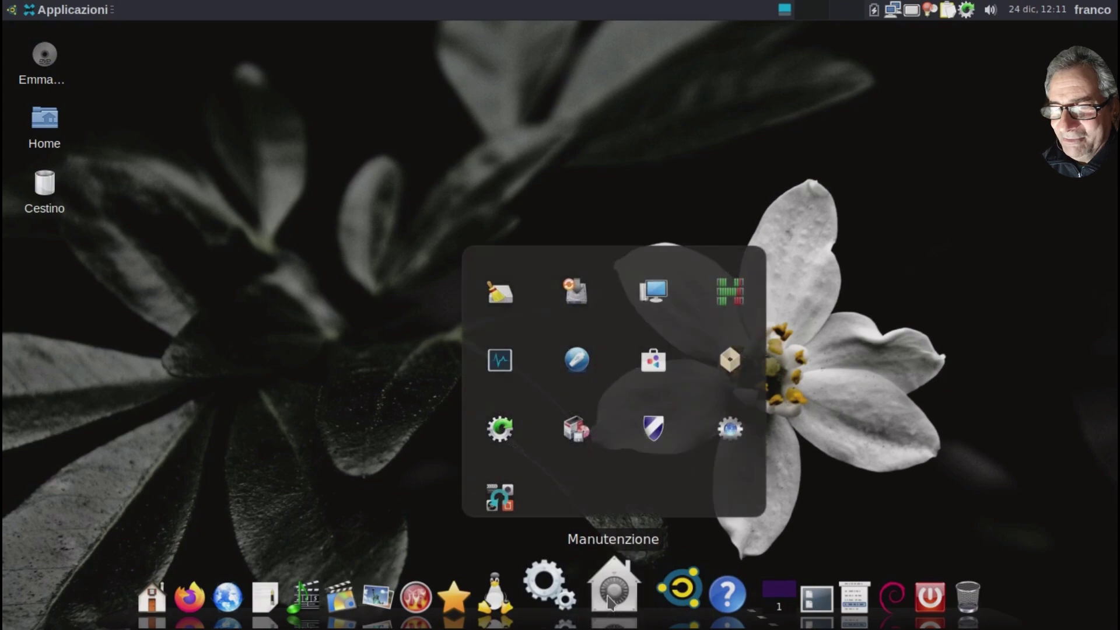
left_click(730, 359)
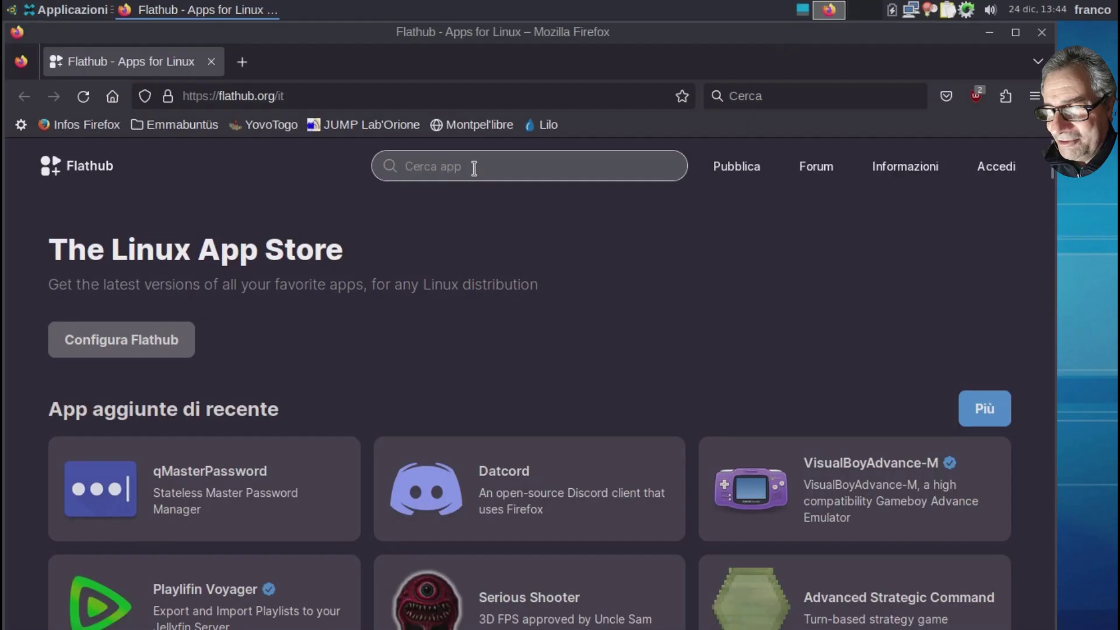
type("celestia")
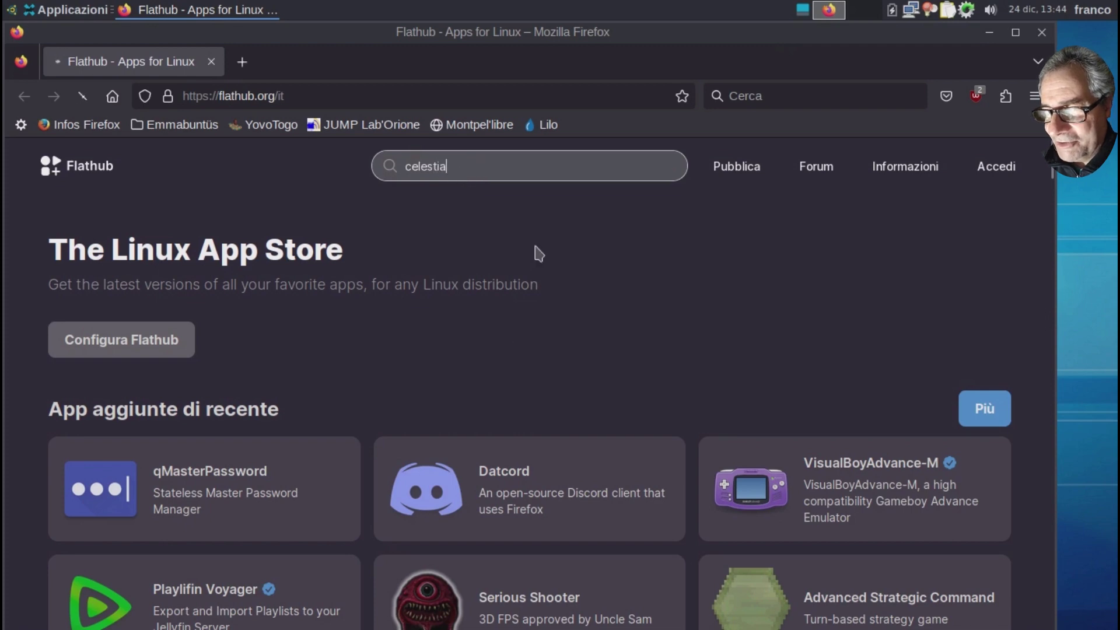
key("Return")
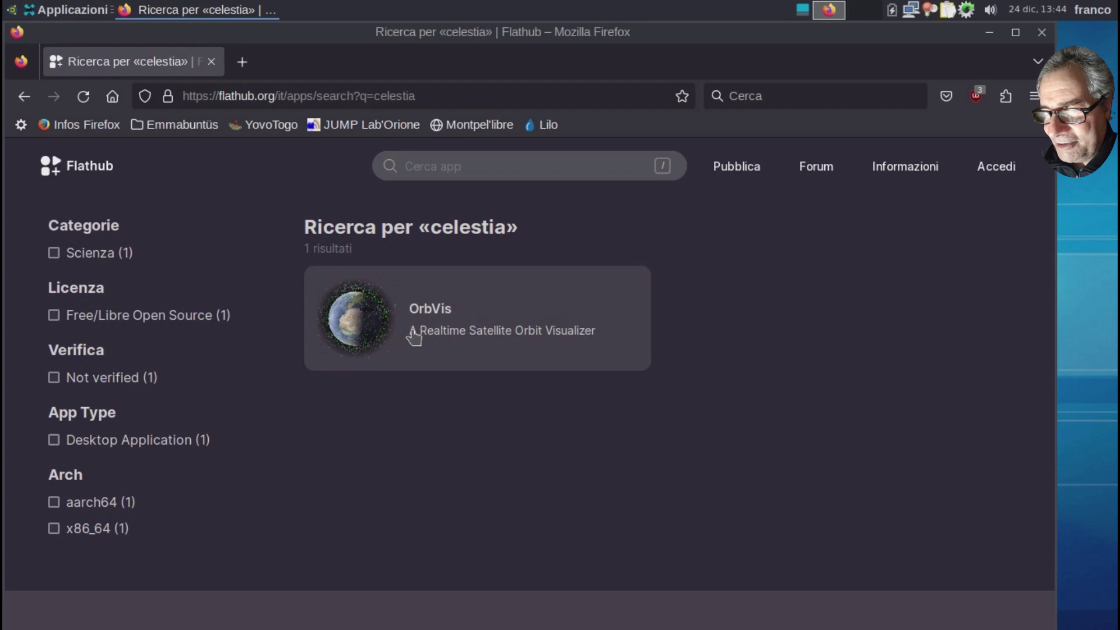
left_click(413, 336)
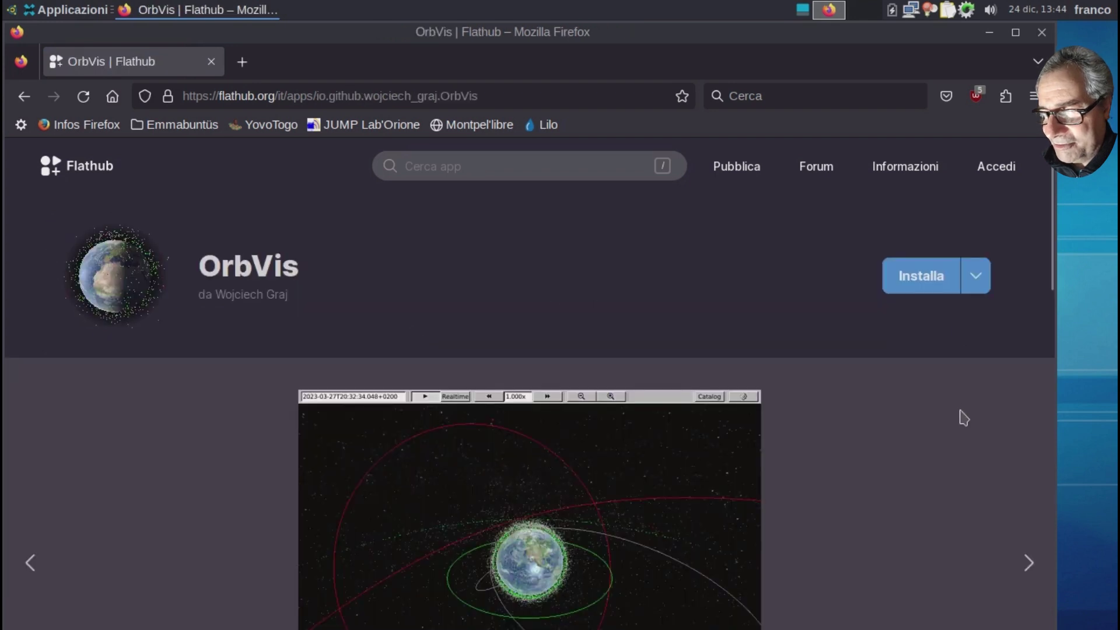
scroll(963, 418, "down", 3)
scroll(953, 434, "up", 3)
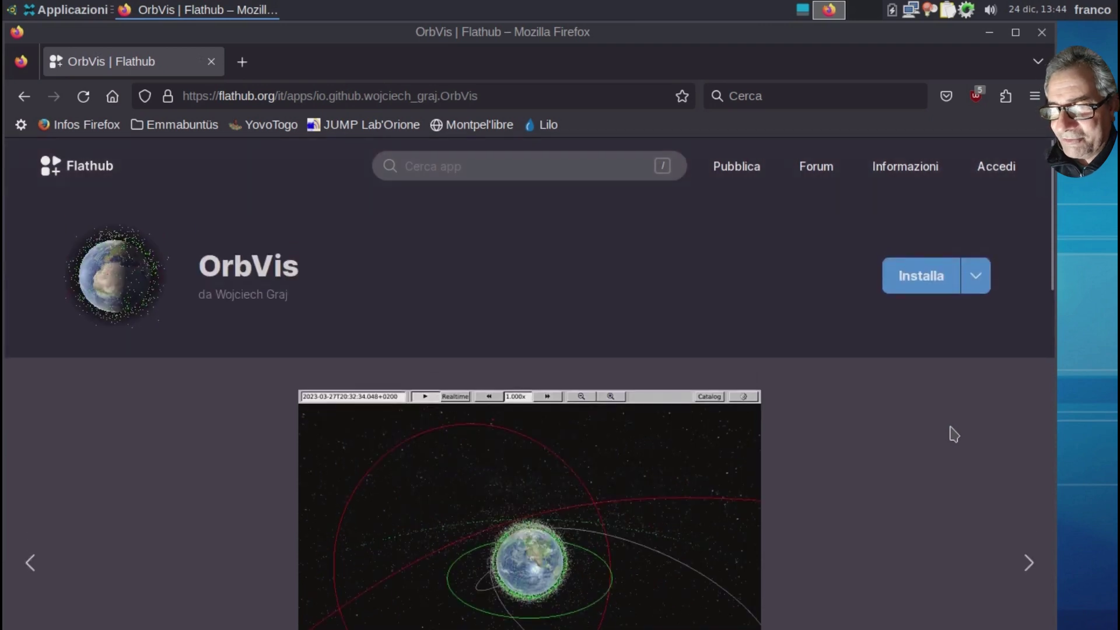
Download OrbVis.flatpakref and open it from Scaricati with Installa software, returning to Firefox.
left_click(978, 277)
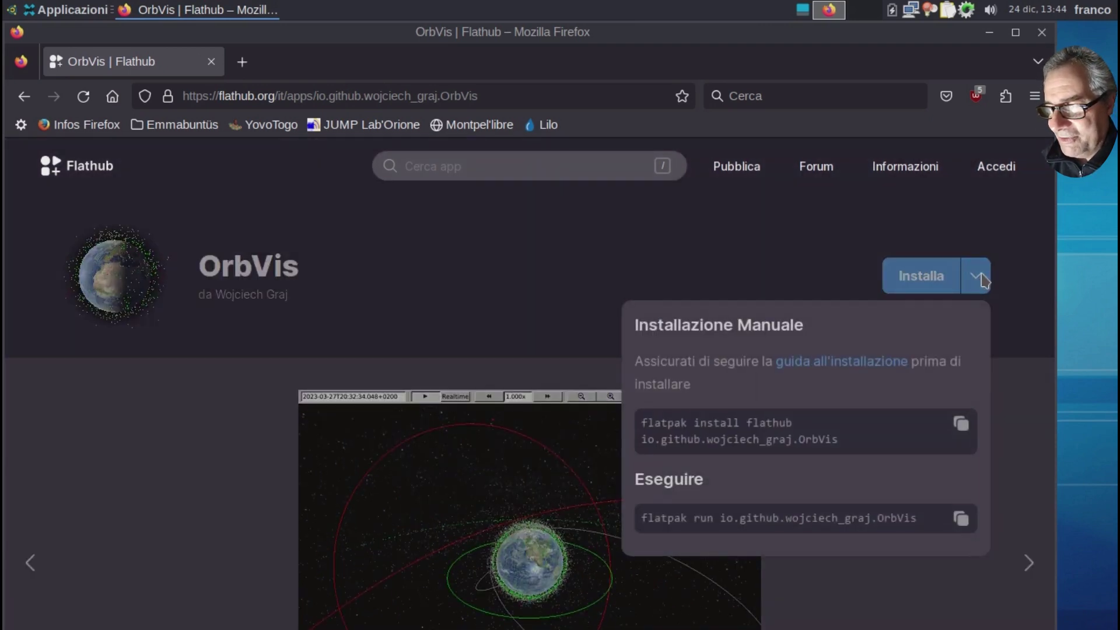
left_click(923, 282)
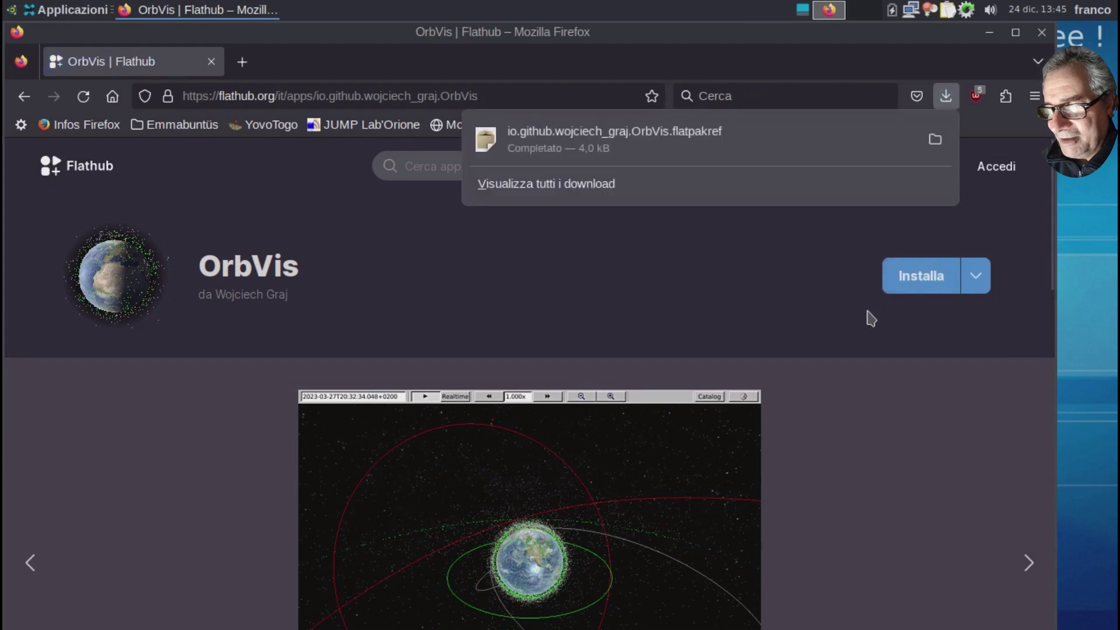
left_click(935, 142)
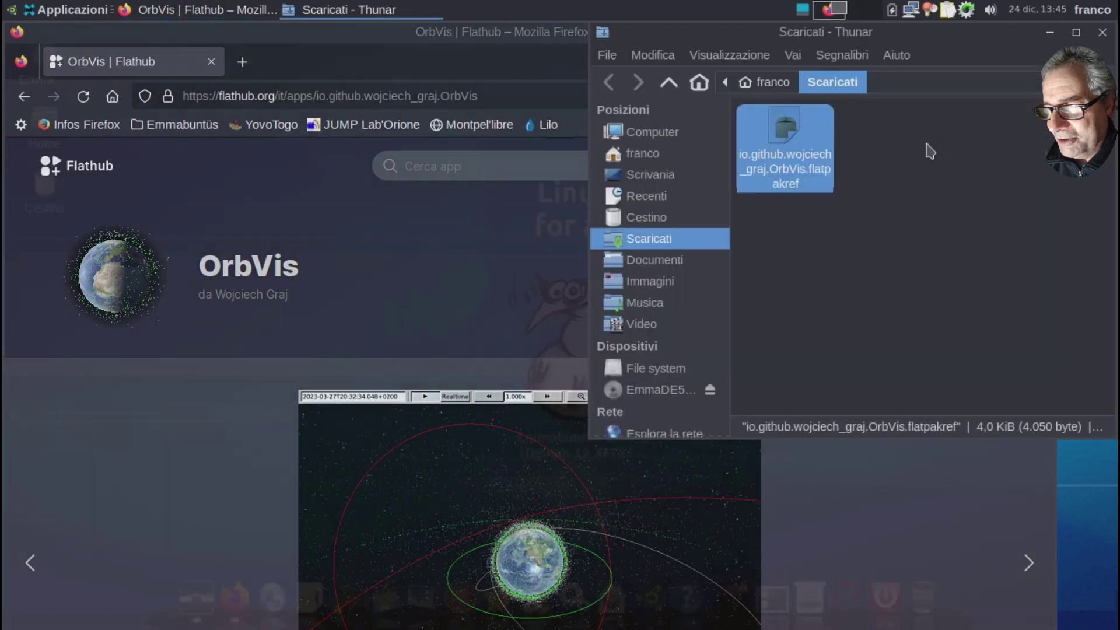
right_click(788, 139)
left_click(849, 153)
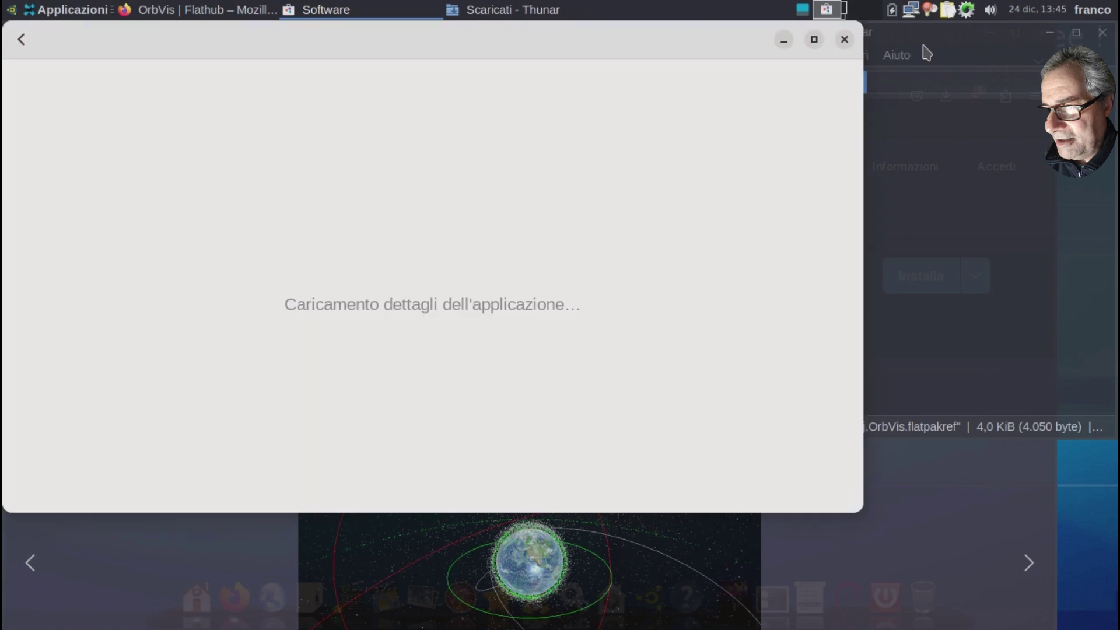
left_click(994, 174)
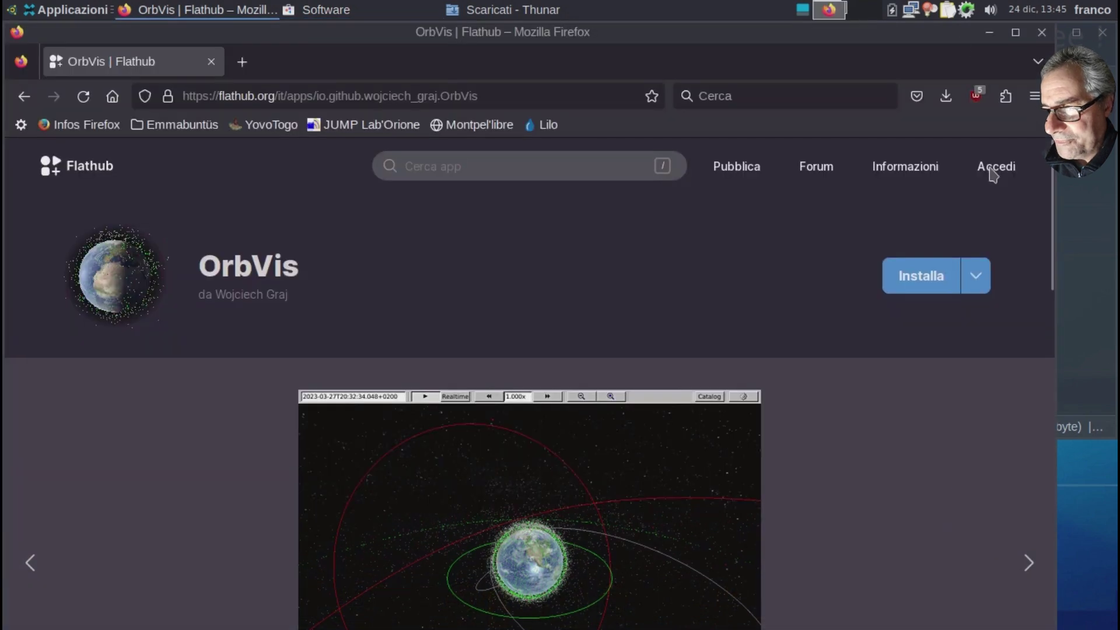
Close Firefox and start the OrbVis installation in GNOME Software.
left_click(1042, 33)
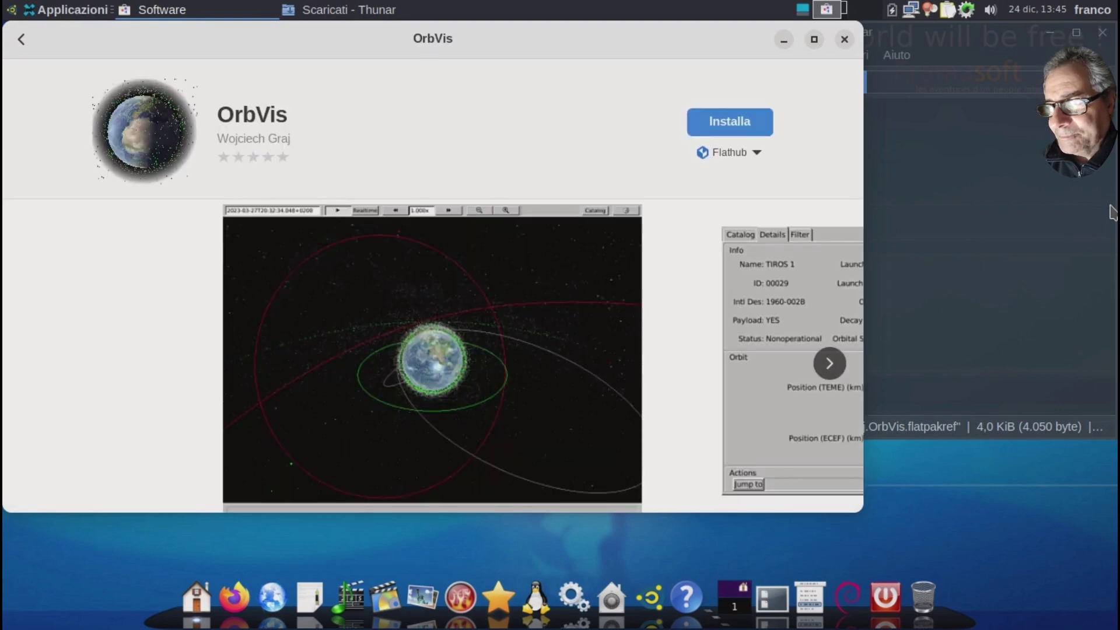
left_click(750, 120)
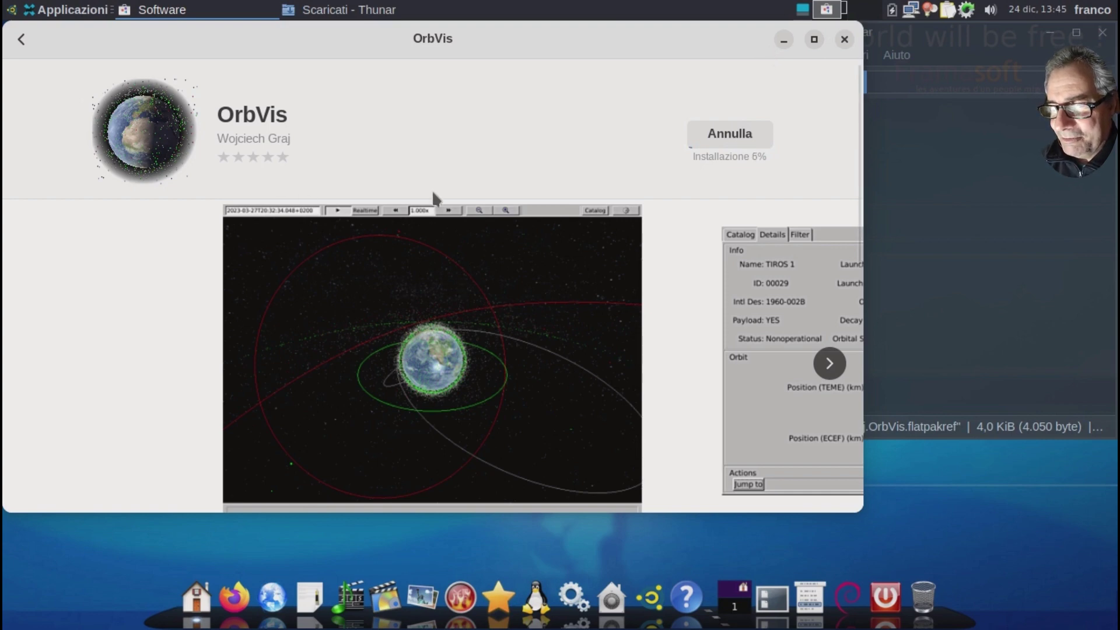
scroll(704, 344, "down", 4)
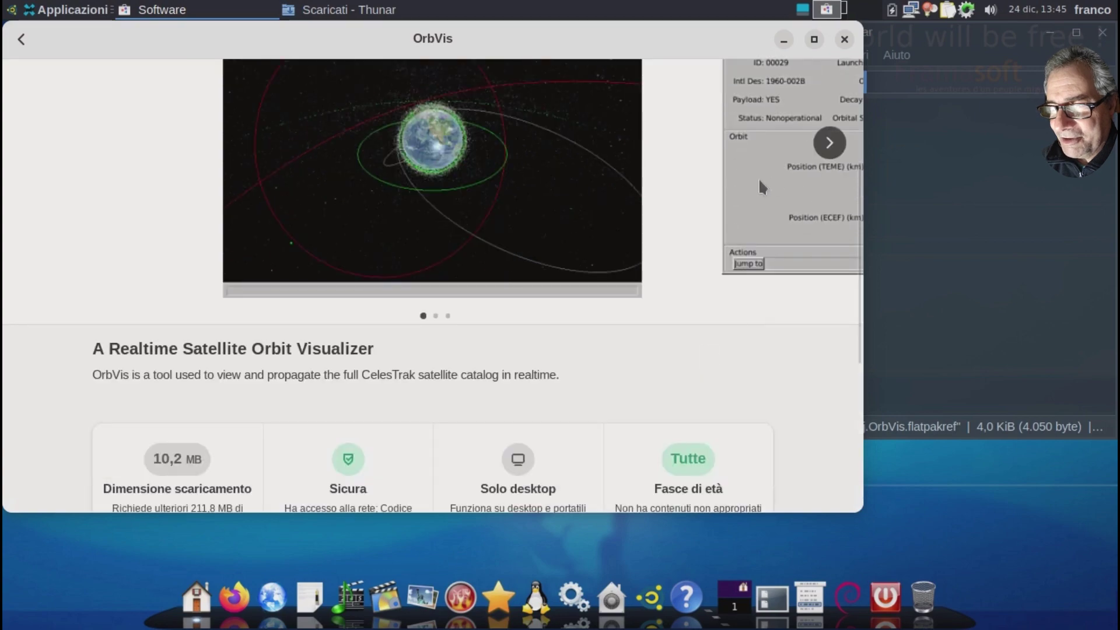
Browse the OrbVis screenshots during installation, then launch OrbVis and close Software.
left_click(813, 37)
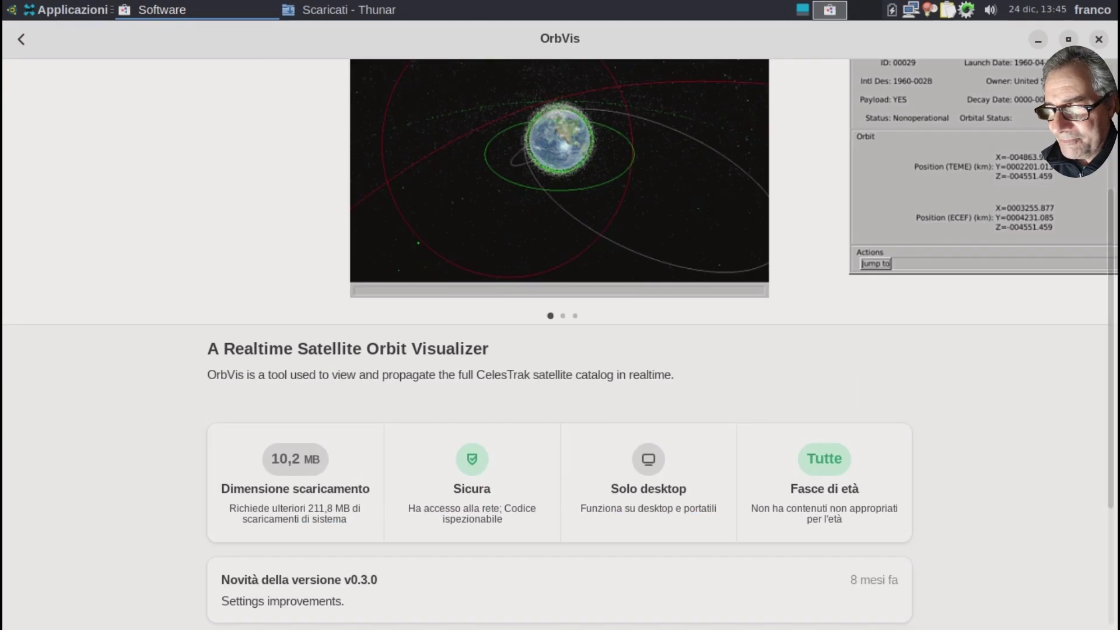
left_click(1083, 208)
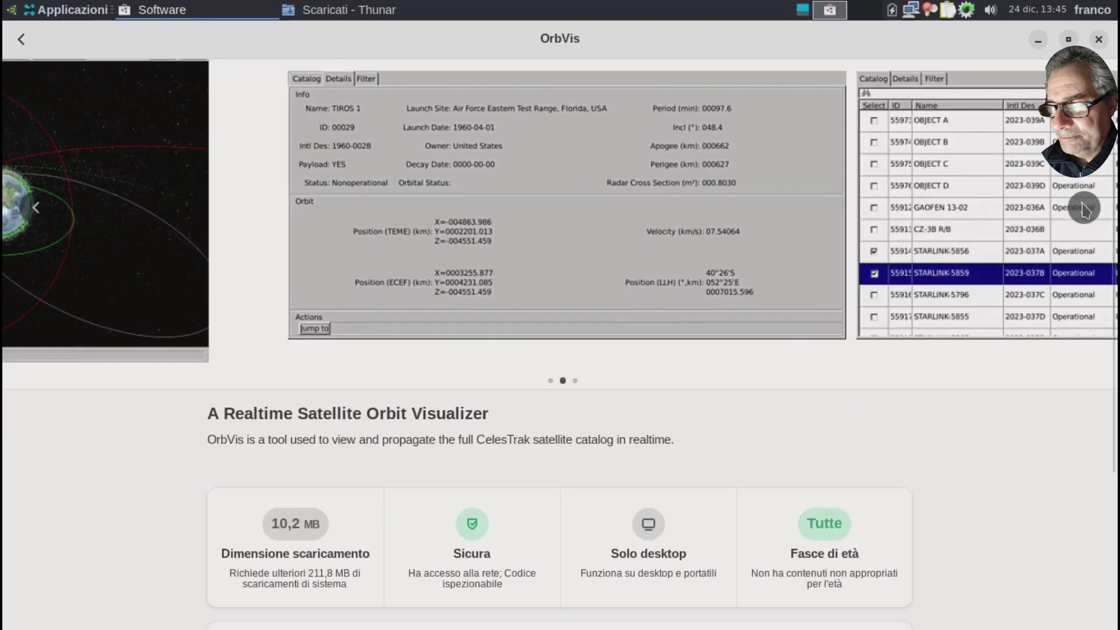
left_click(1083, 208)
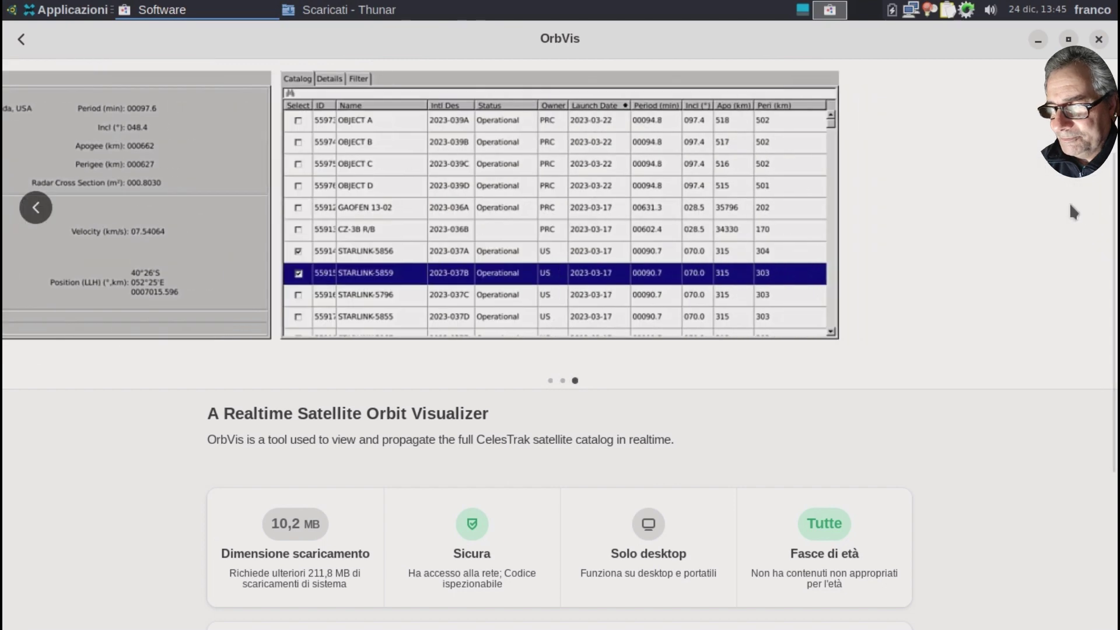
scroll(1003, 290, "up", 3)
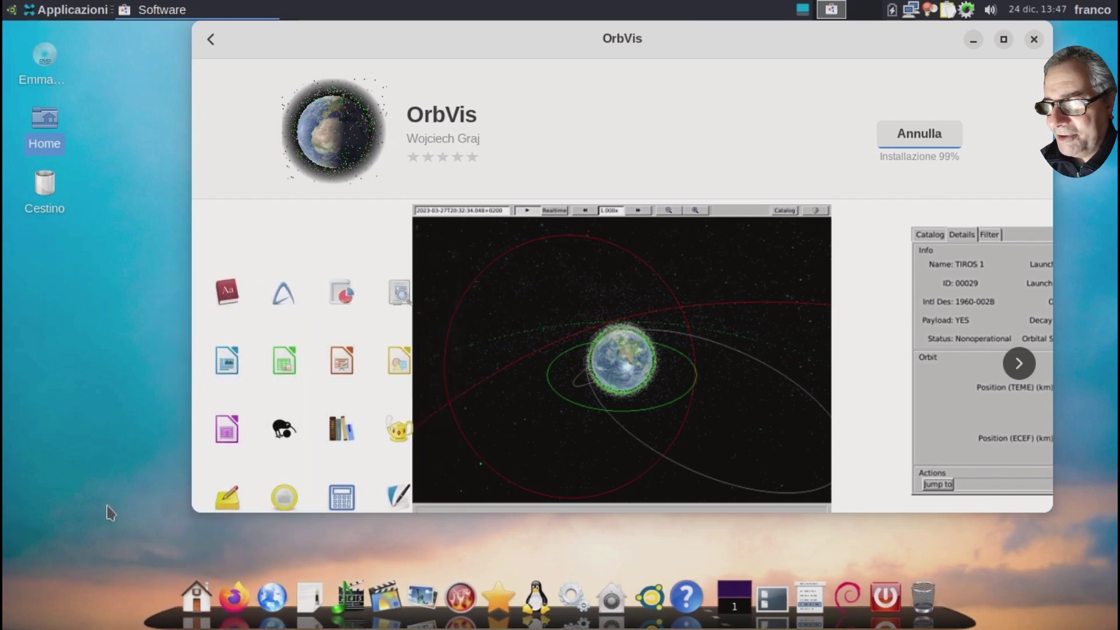
left_click(108, 513)
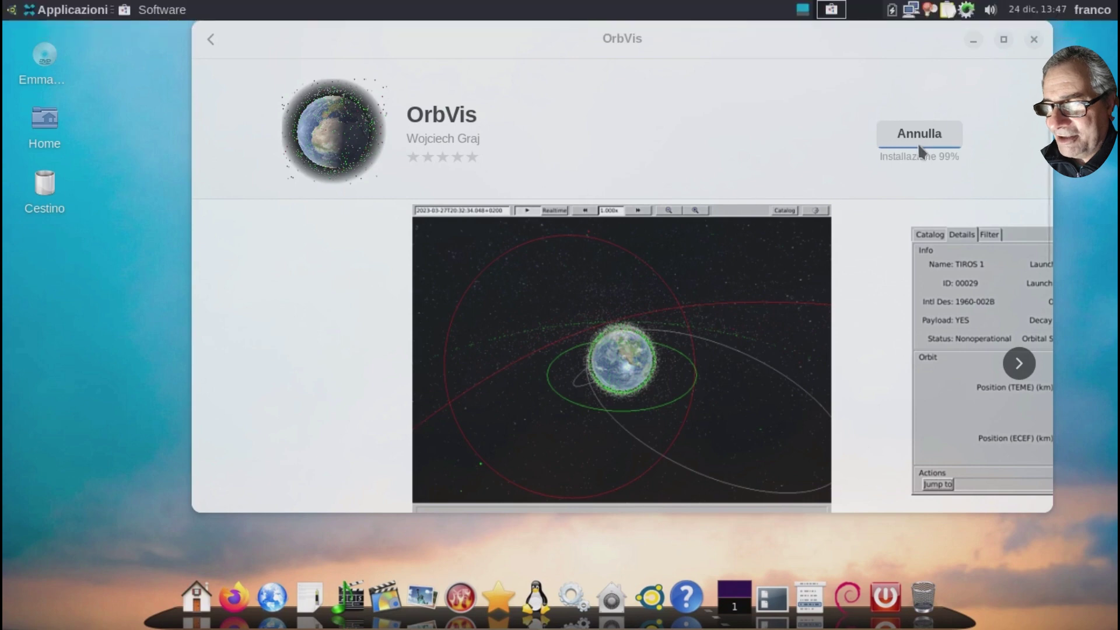
left_click(892, 124)
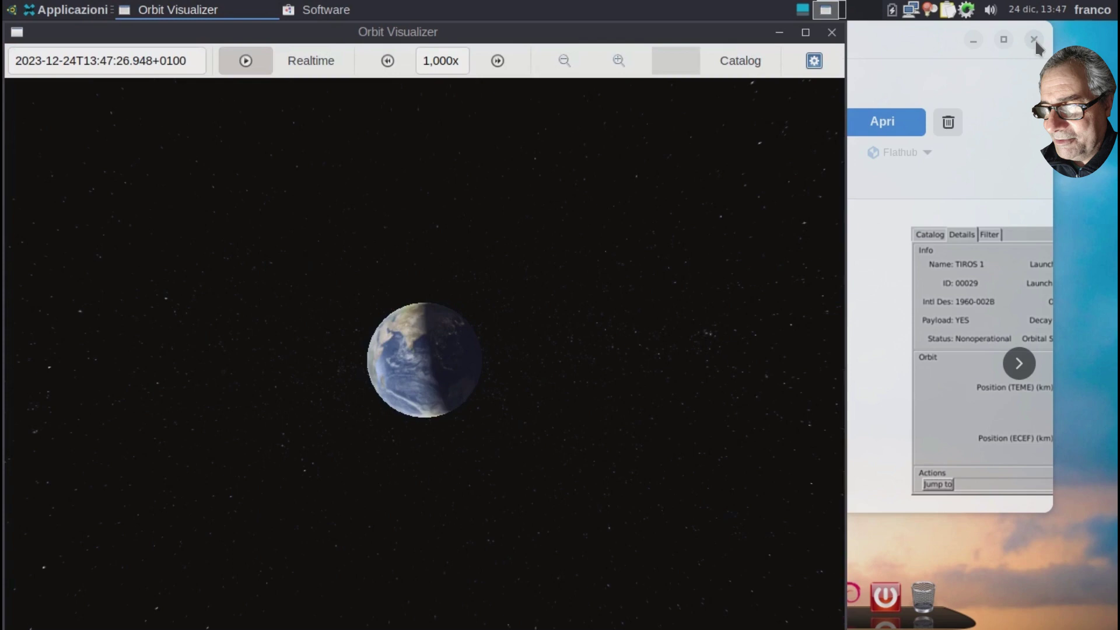
left_click(1034, 40)
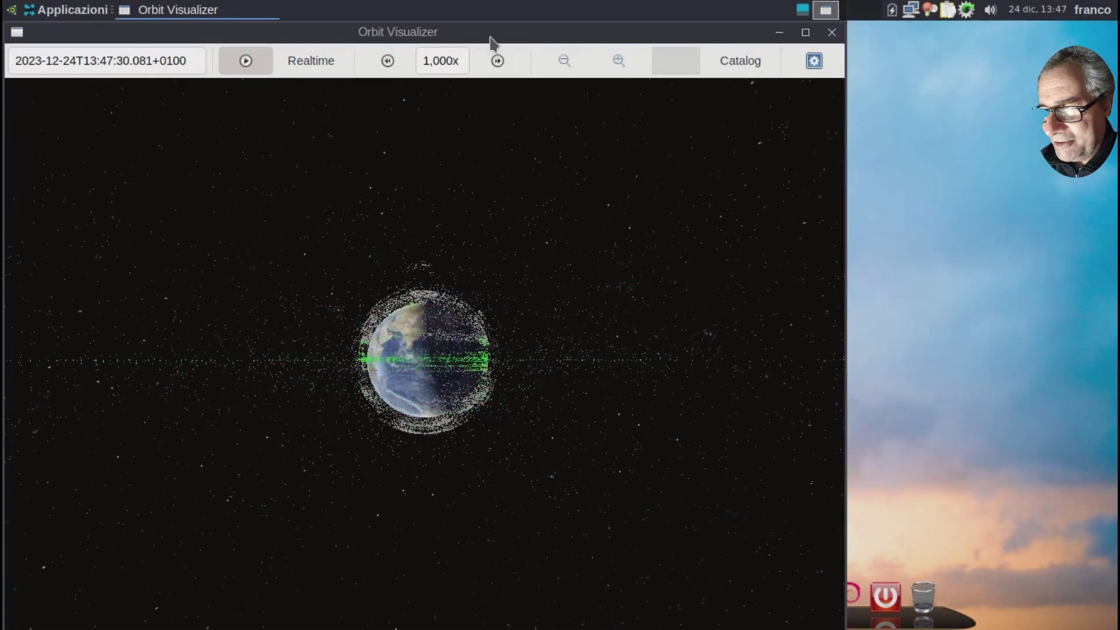
Centre the Orbit Visualizer window, zoom out and in on Earth's debris cloud, then close it.
left_click_drag(490, 41, 581, 58)
scroll(570, 419, "down", 5)
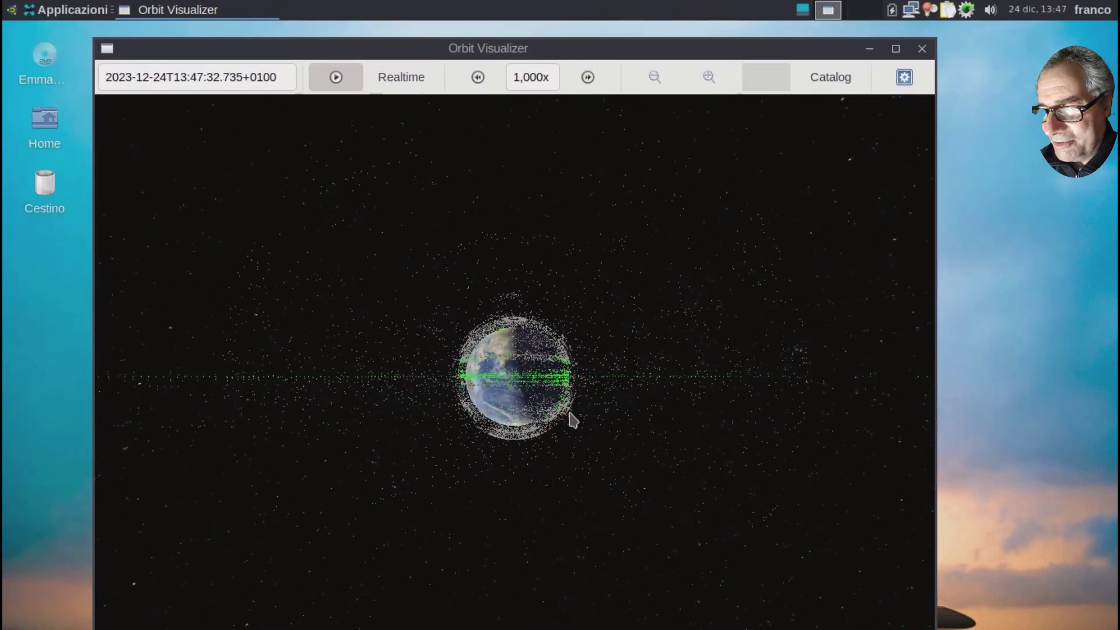
scroll(571, 418, "down", 3)
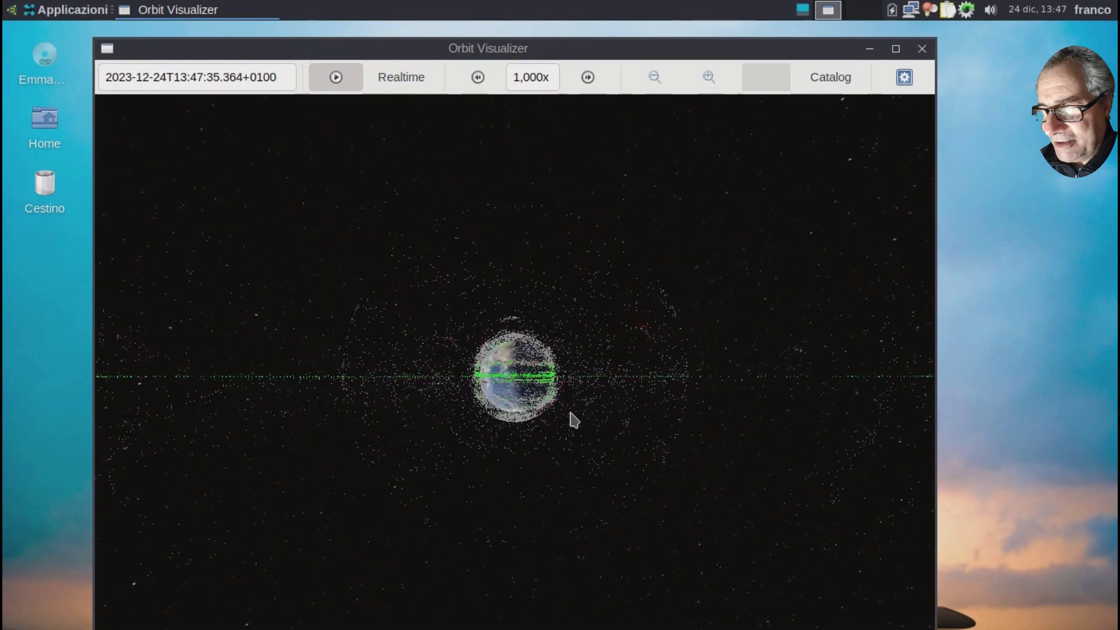
left_click_drag(545, 52, 566, 36)
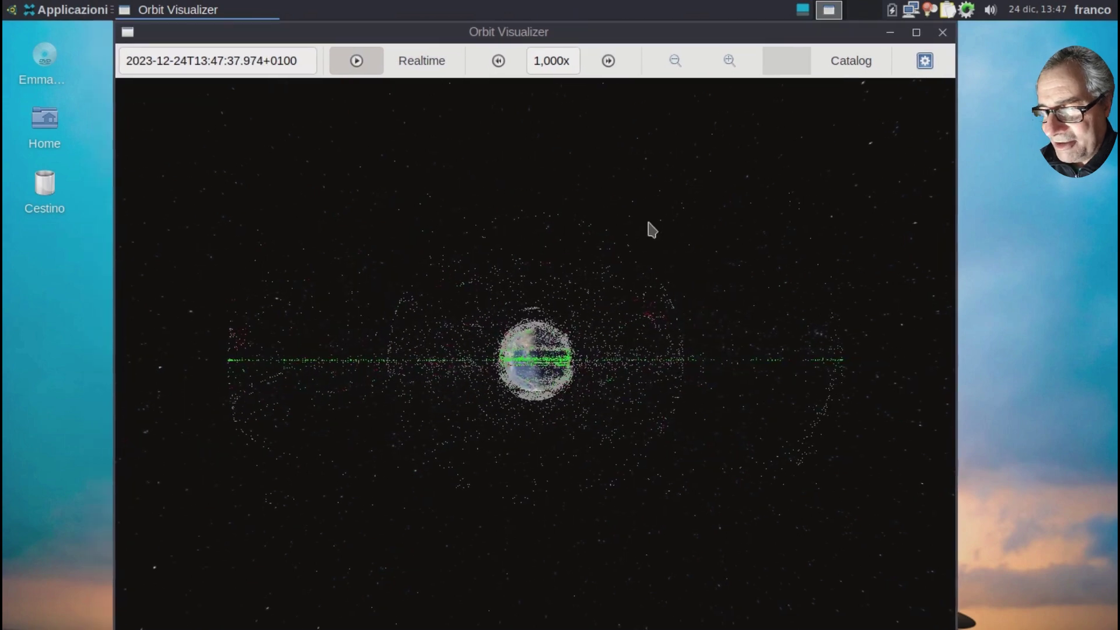
scroll(644, 240, "up", 4)
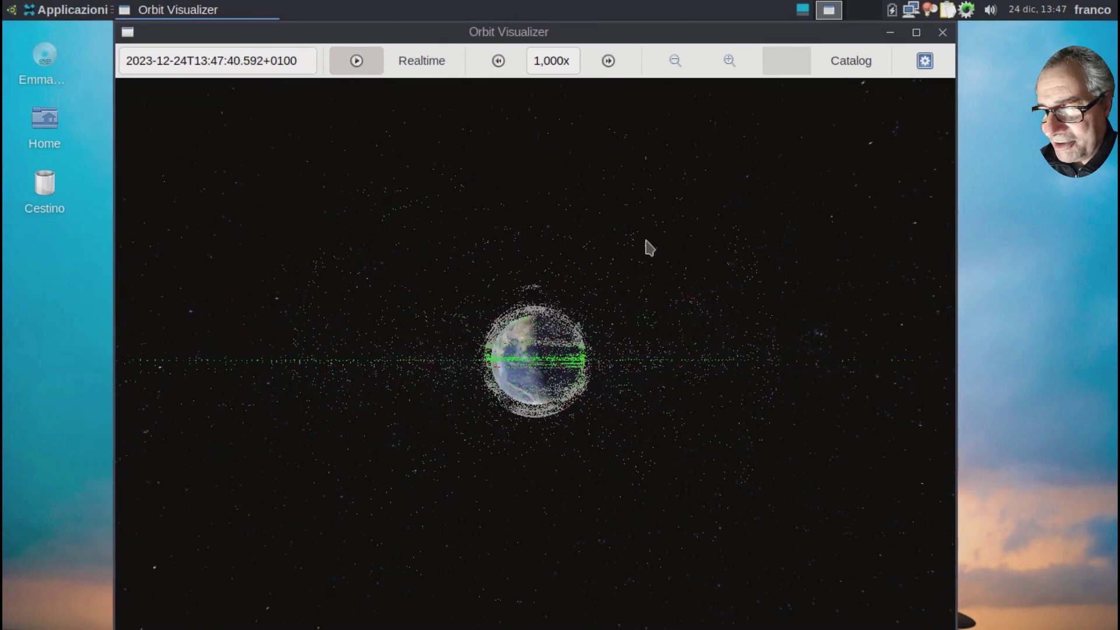
scroll(652, 246, "up", 10)
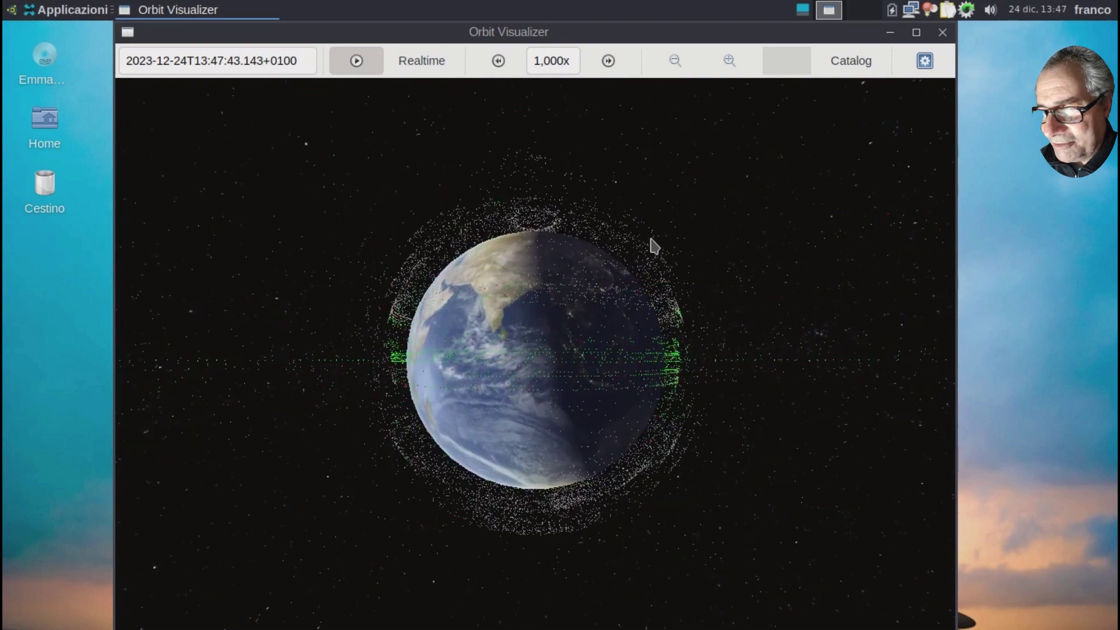
scroll(654, 246, "down", 12)
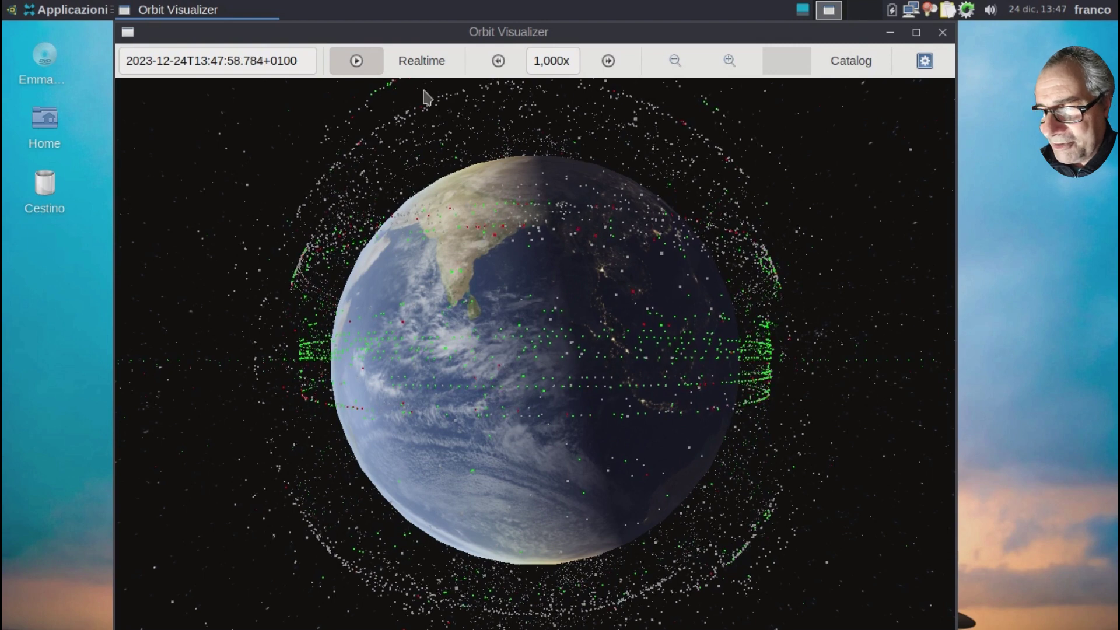
left_click(943, 33)
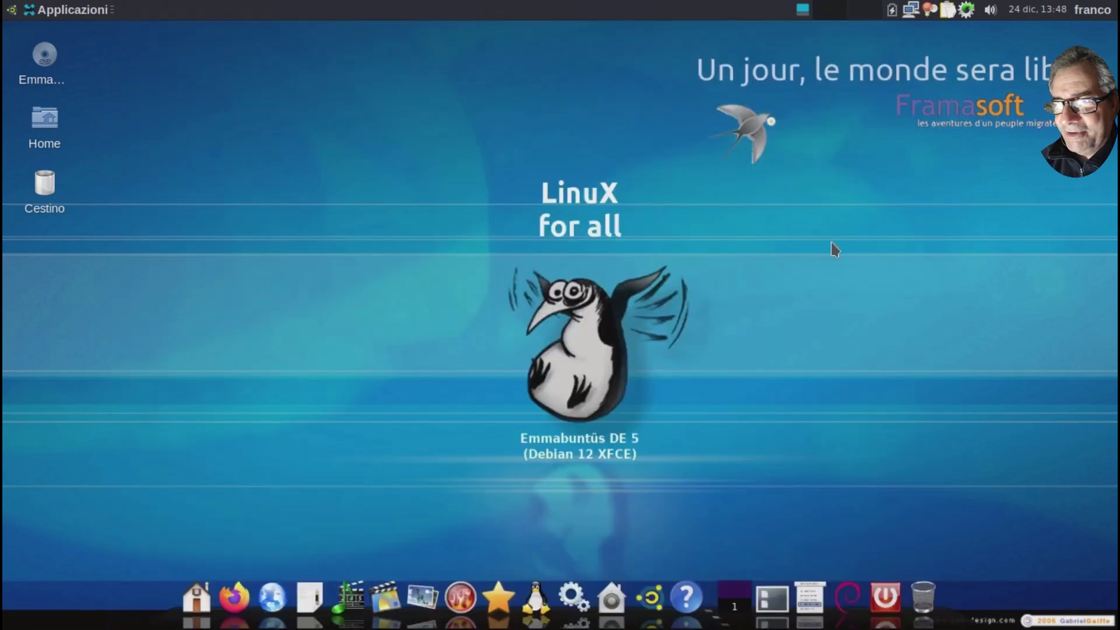
Log out of the Emmabuntüs session, then close GNOME Boxes on the host desktop.
left_click(12, 11)
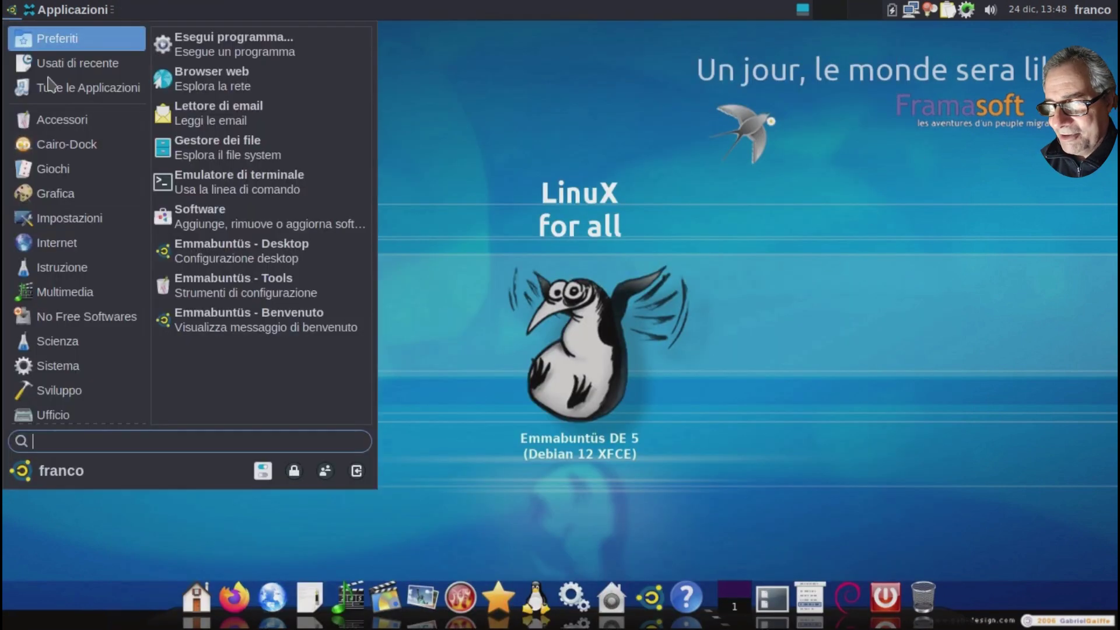
left_click(356, 470)
left_click(756, 318)
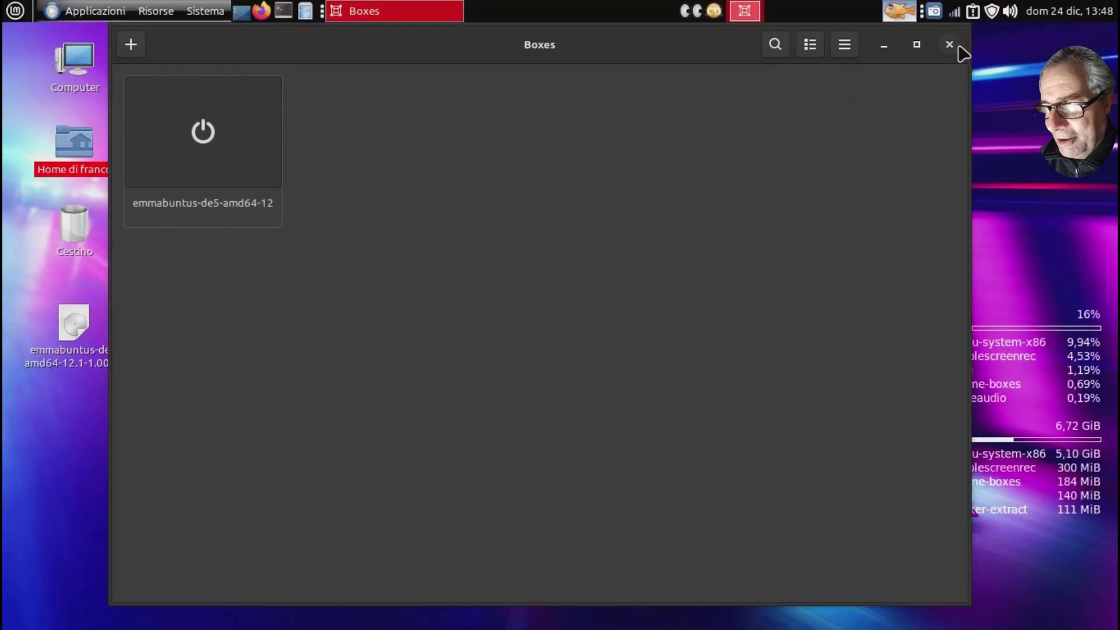
left_click(954, 45)
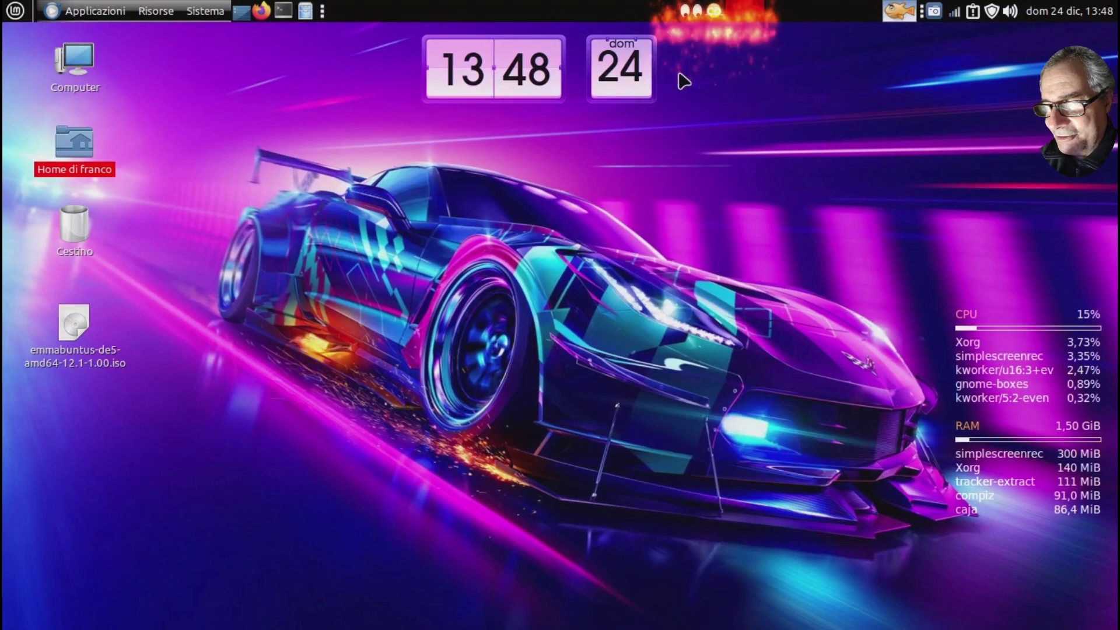
left_click(317, 138)
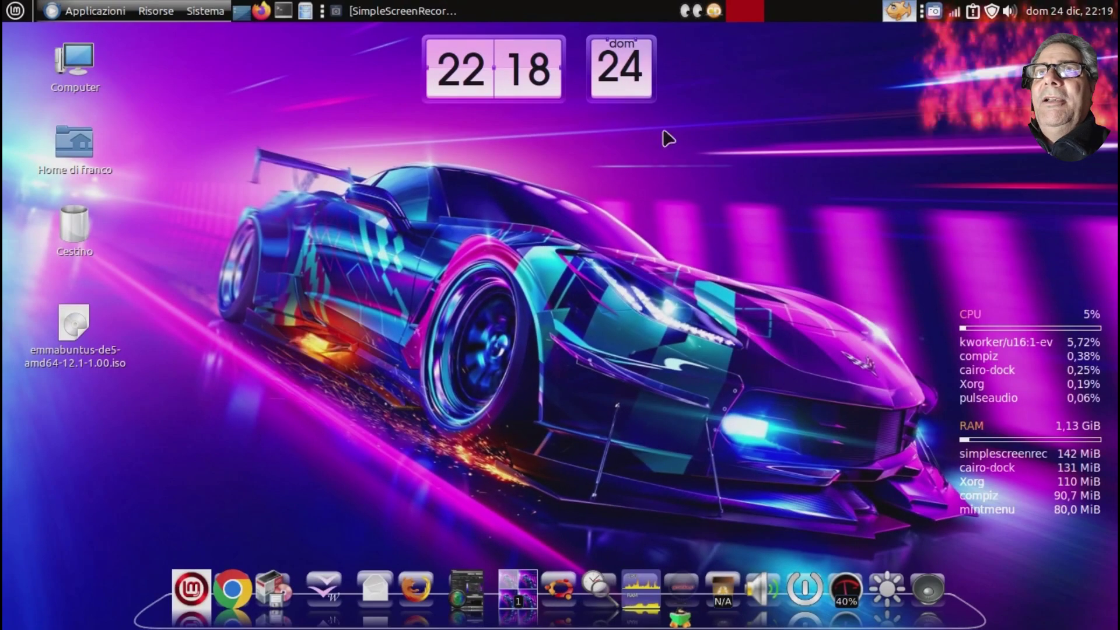
Launch Boxes from Programmazione, start emmabuntus-de5-amd64-12 and switch it to full screen.
left_click(105, 13)
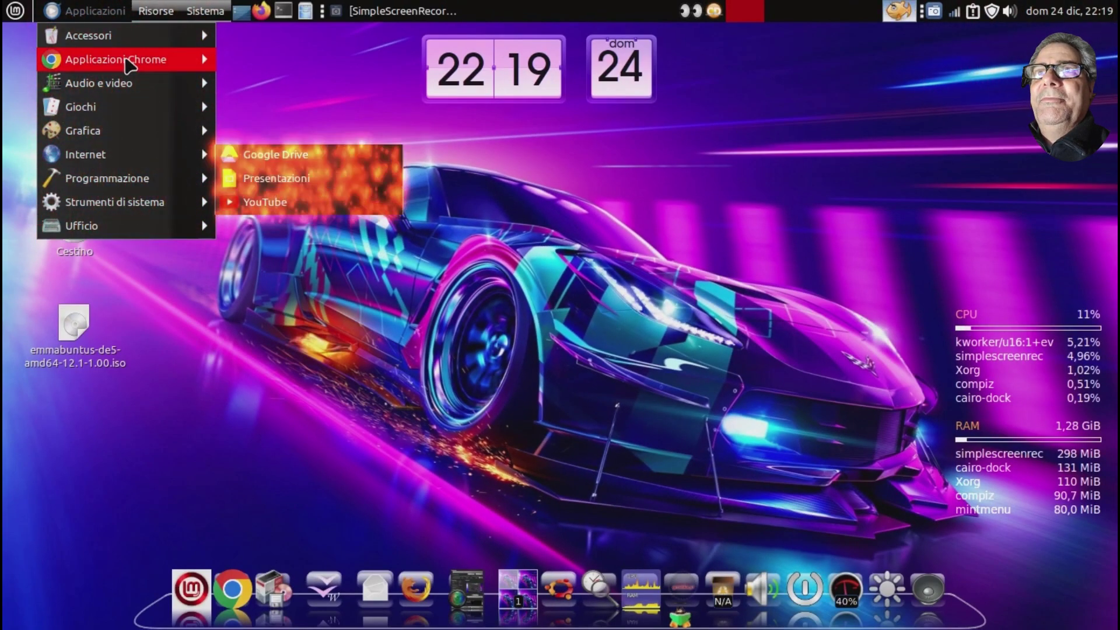
mouse_move(178, 186)
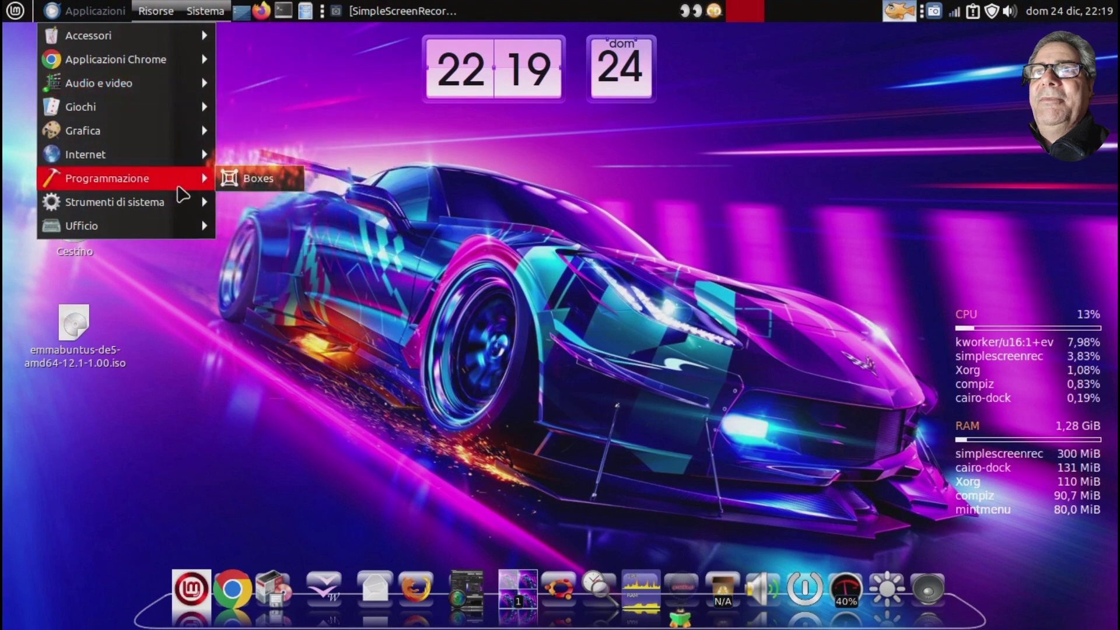
left_click(252, 180)
left_click(251, 169)
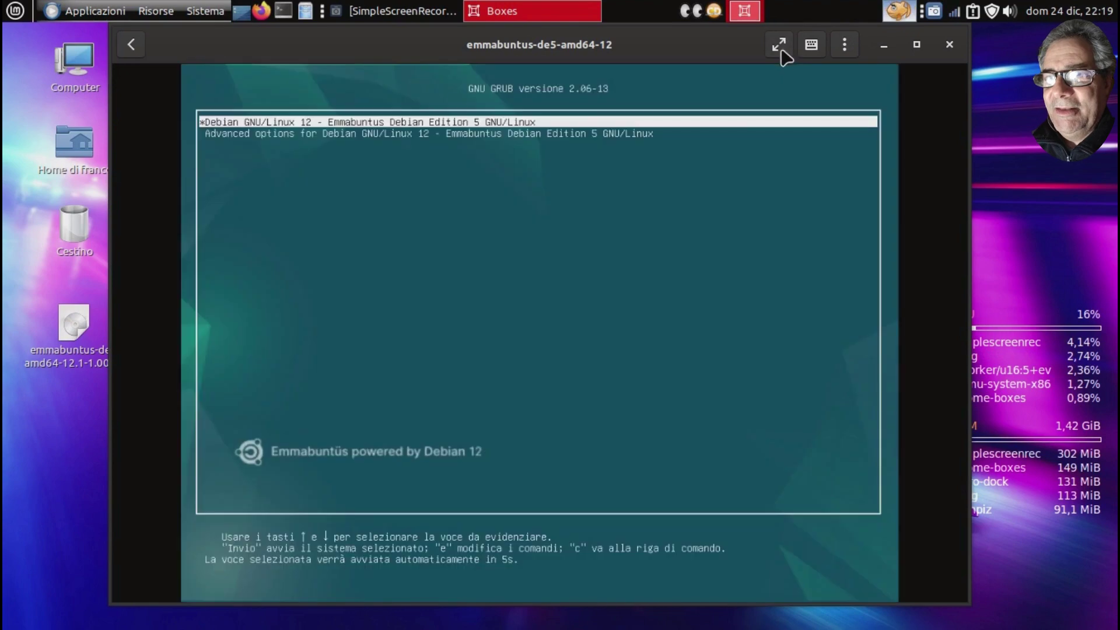
left_click(779, 46)
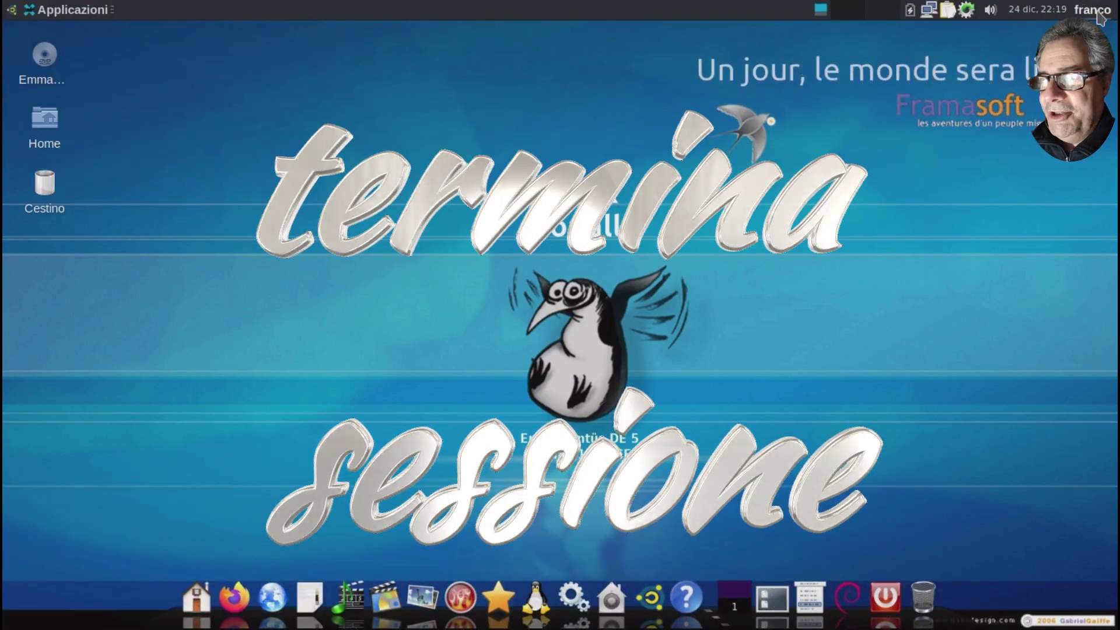
Log out of the XFCE session through the user menu's Esci option.
left_click(1091, 10)
left_click(1018, 134)
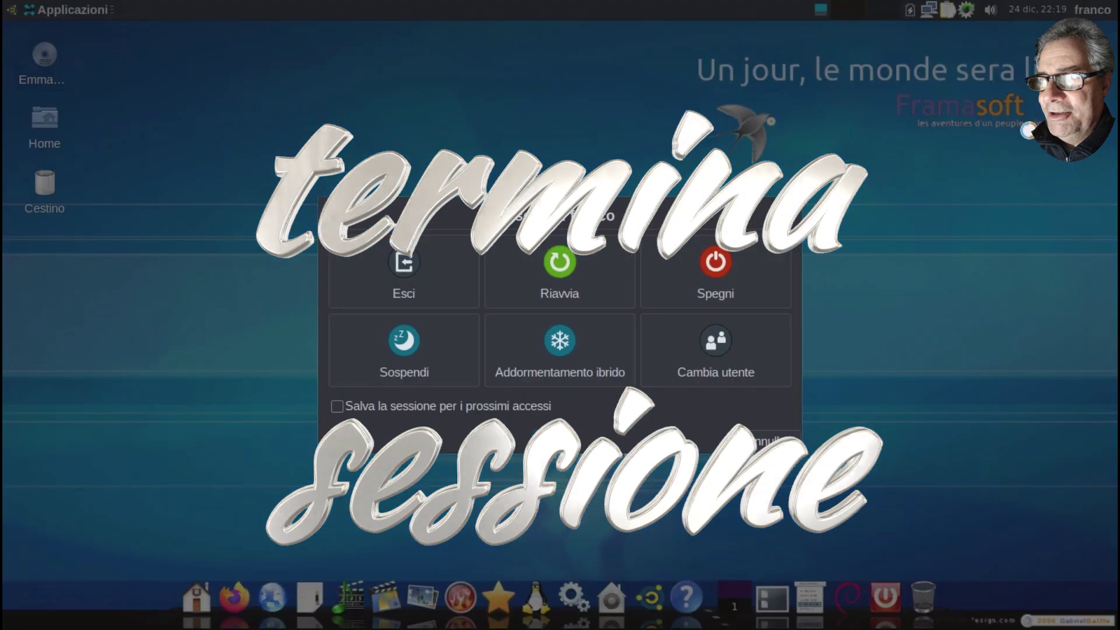
left_click(401, 292)
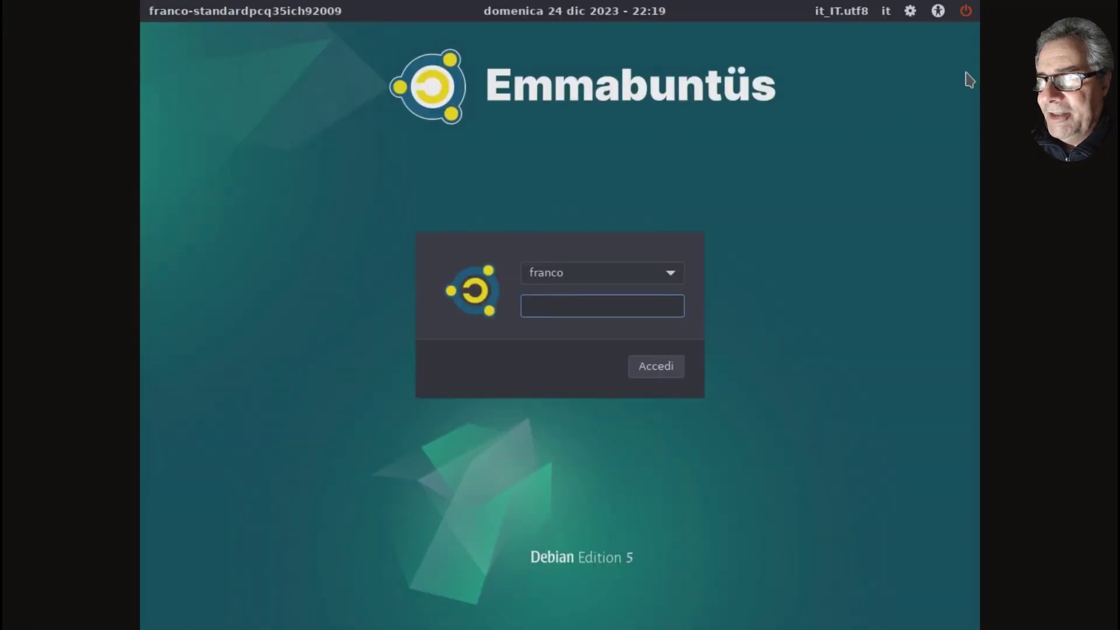
Choose the Desktop LXQt session at the greeter and log in with the account password.
left_click(910, 12)
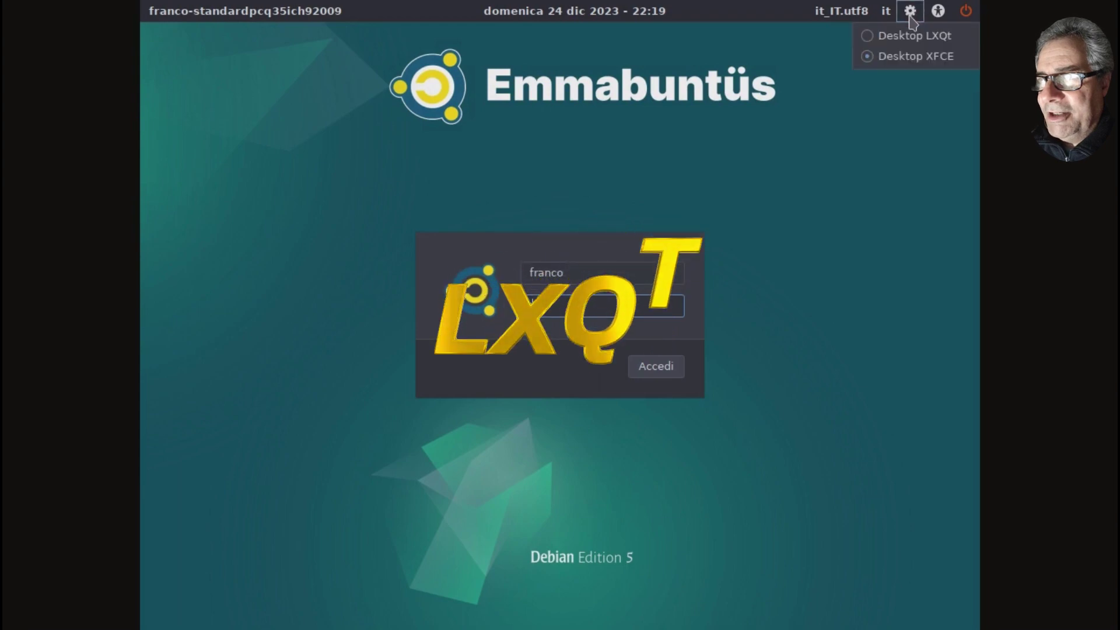
left_click(867, 38)
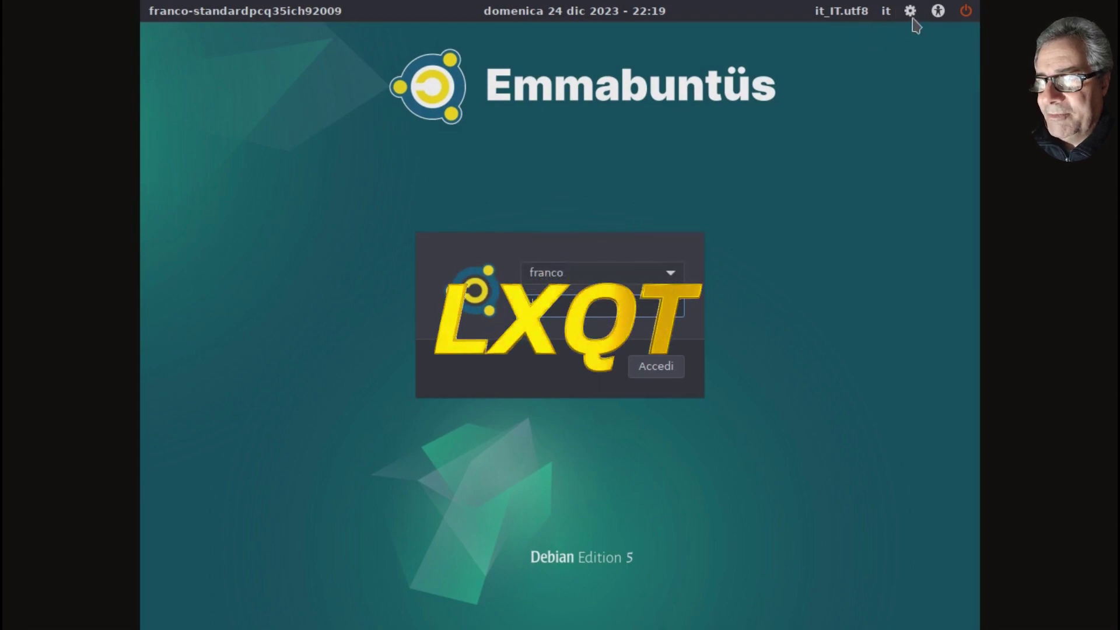
left_click(910, 12)
left_click(702, 315)
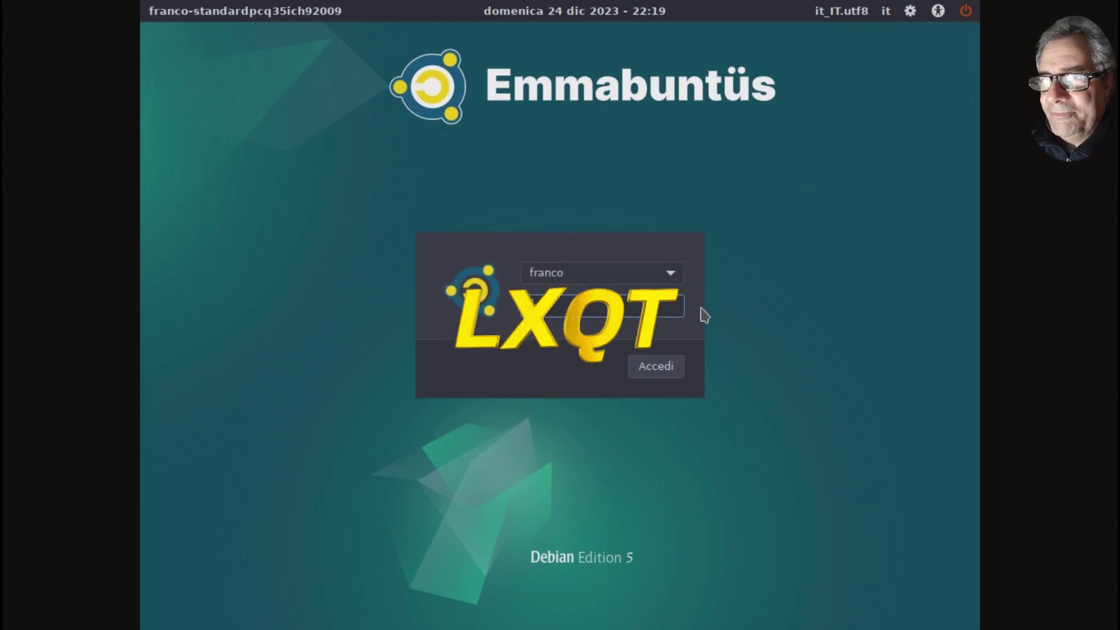
type("••")
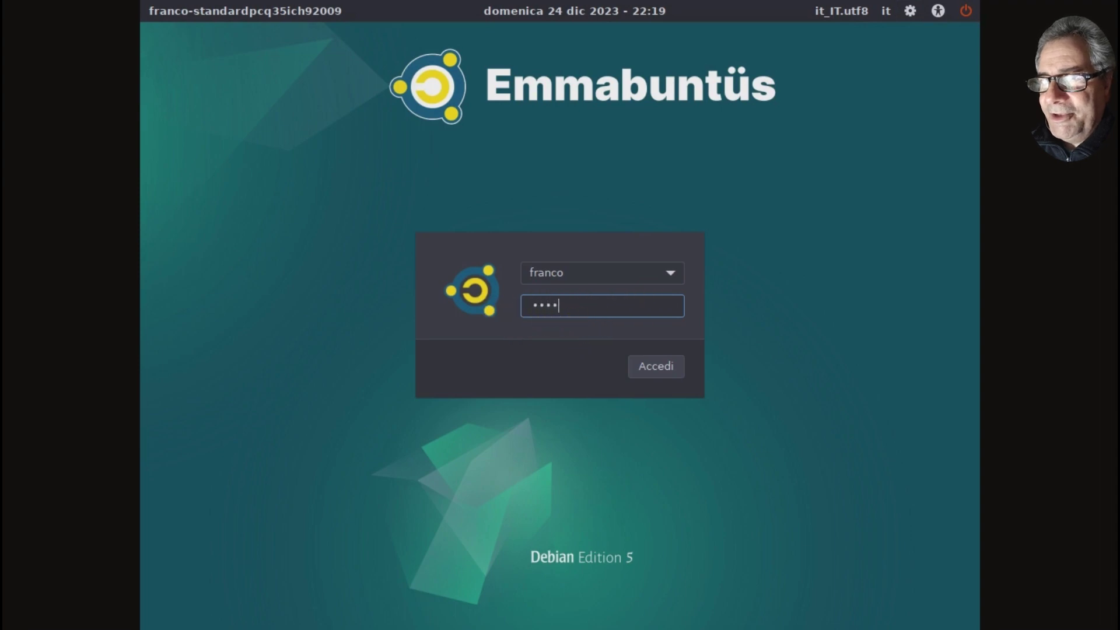
key("Return")
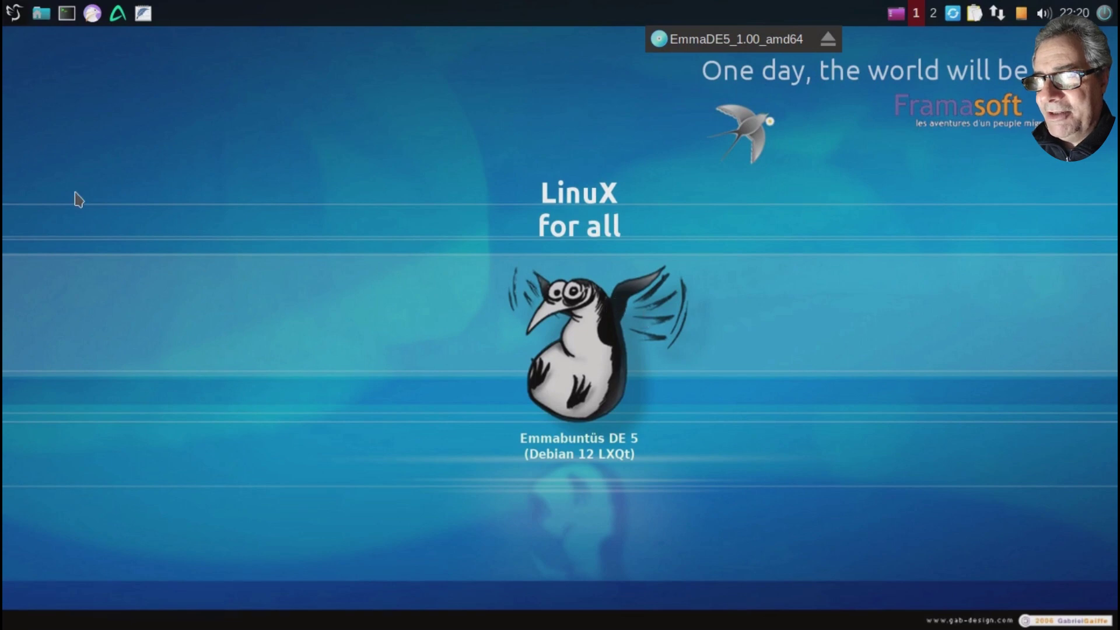
Reset Cairo-Dock to defaults from the menu, authorise with the password, and keep the Semplice version.
left_click(15, 13)
mouse_move(40, 41)
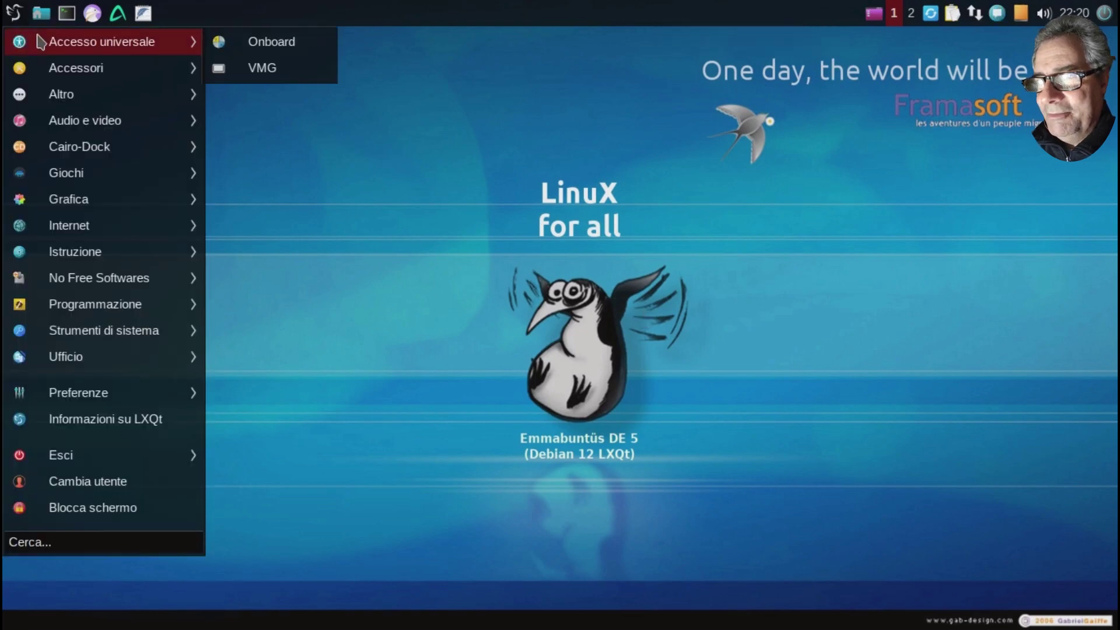
mouse_move(76, 75)
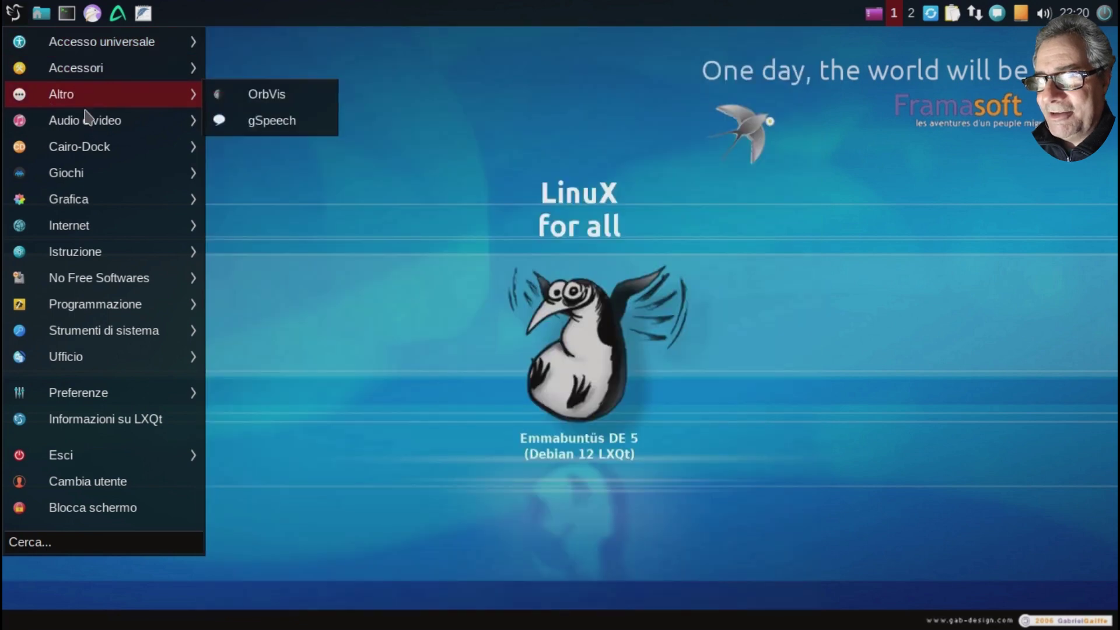
mouse_move(91, 127)
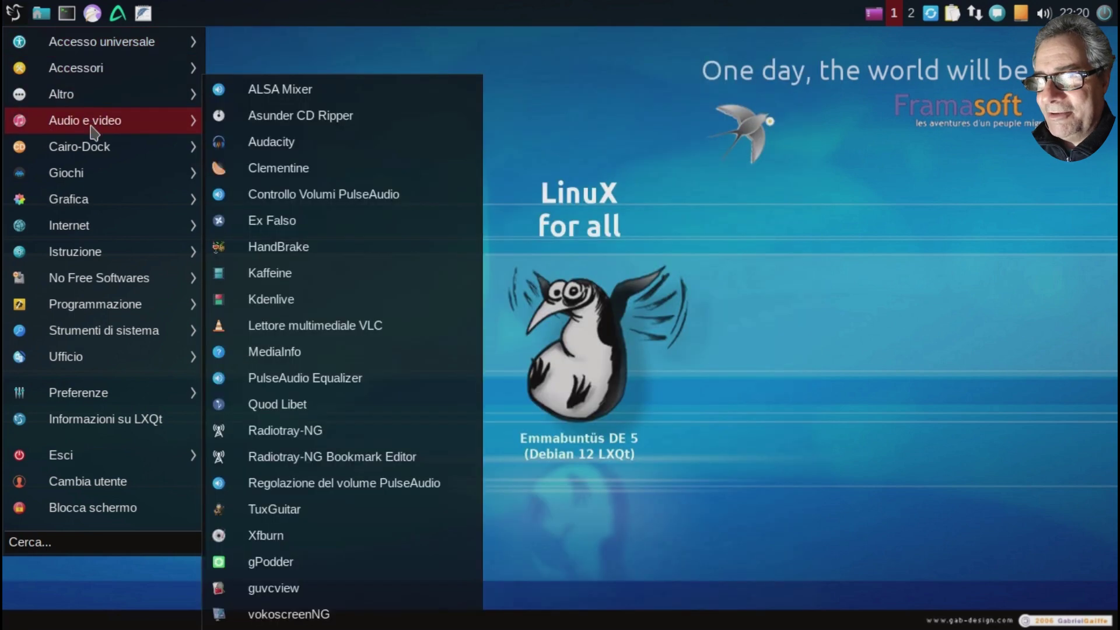
mouse_move(105, 156)
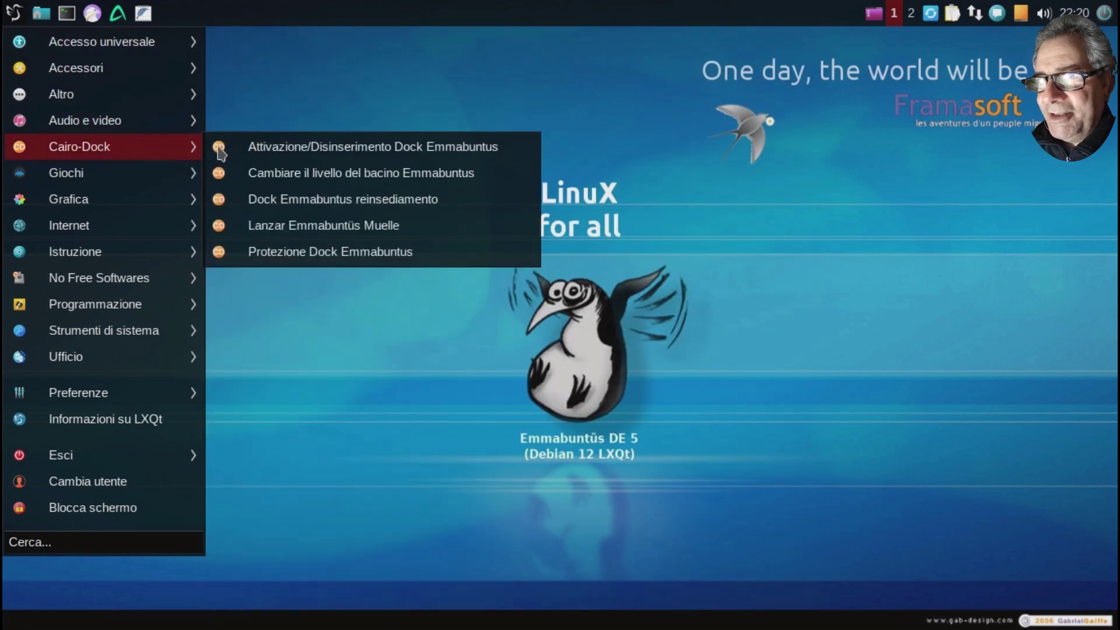
left_click(286, 202)
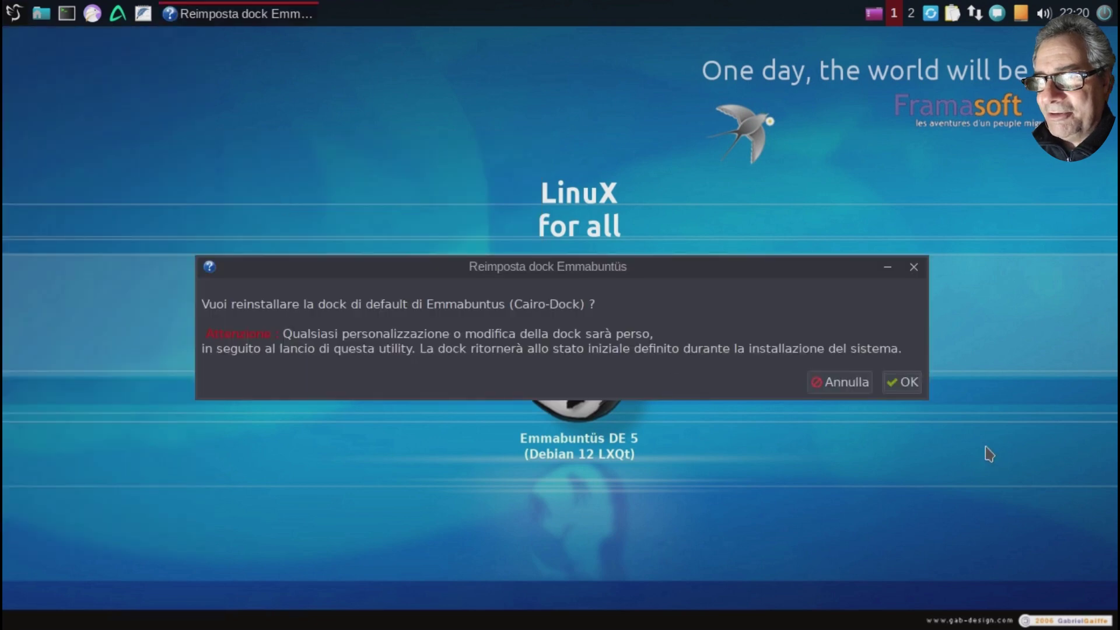
left_click(911, 387)
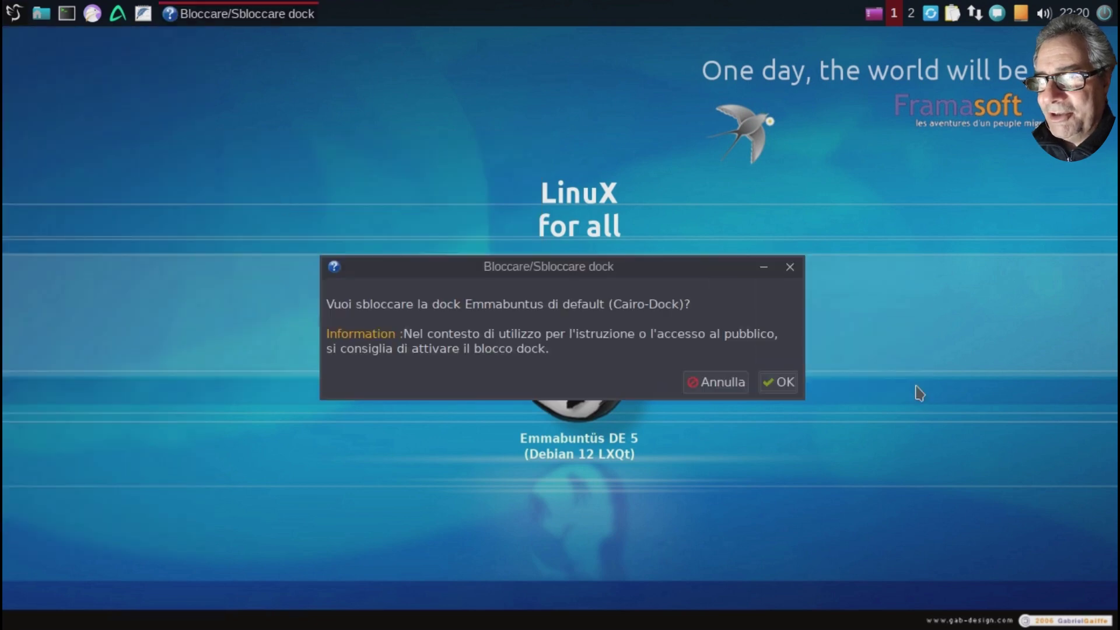
left_click(791, 387)
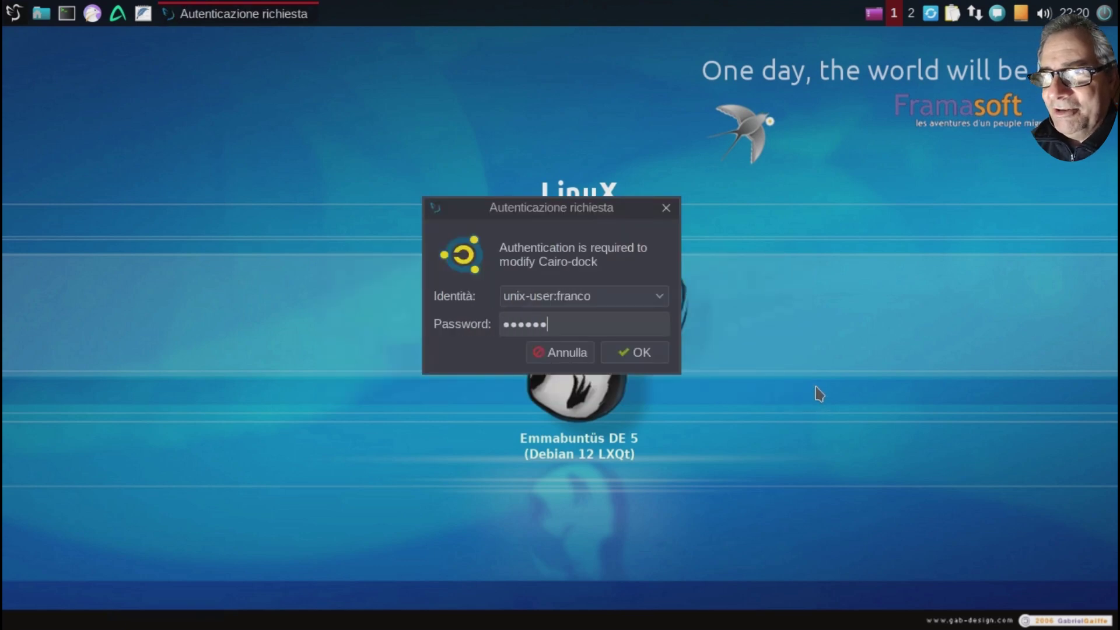
key("Return")
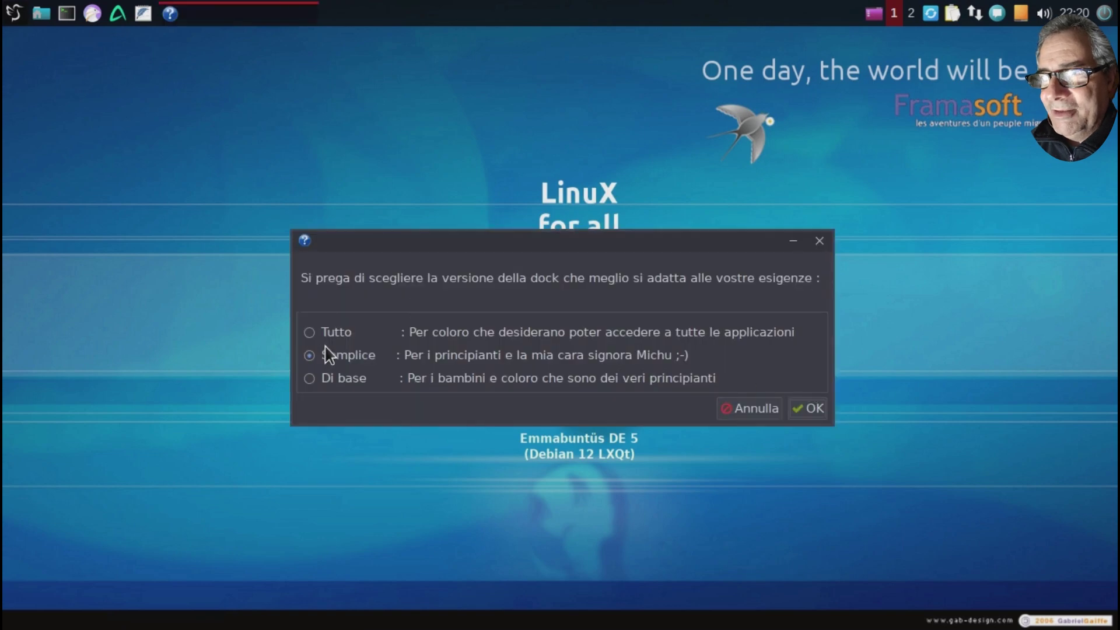
left_click(820, 411)
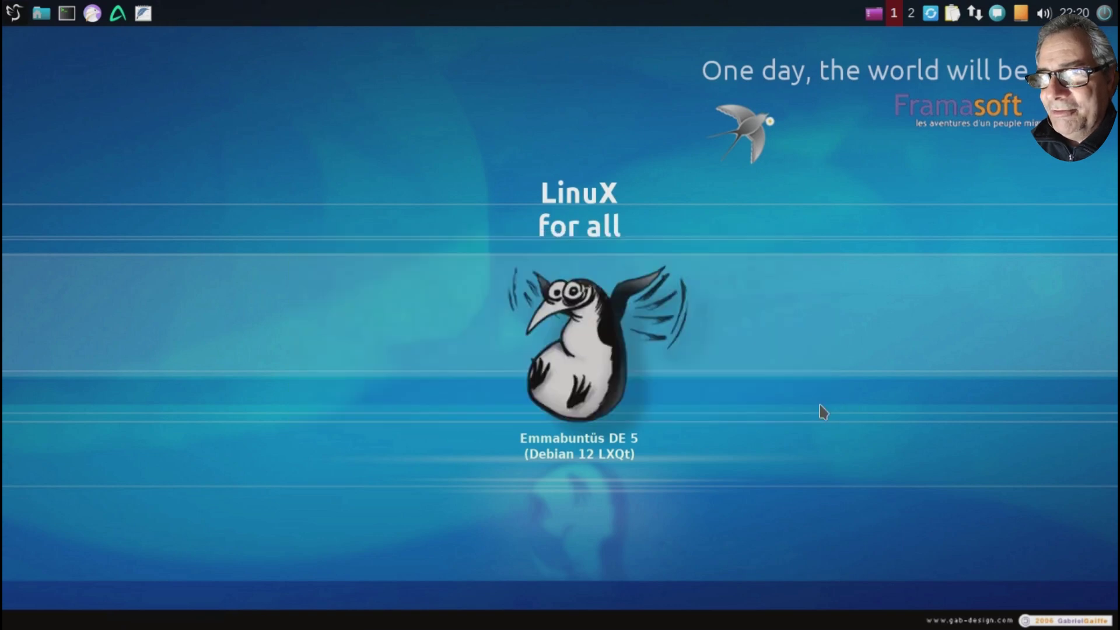
Browse the LXQt application menu's category submenus such as Giochi, Internet and Ufficio.
left_click(13, 11)
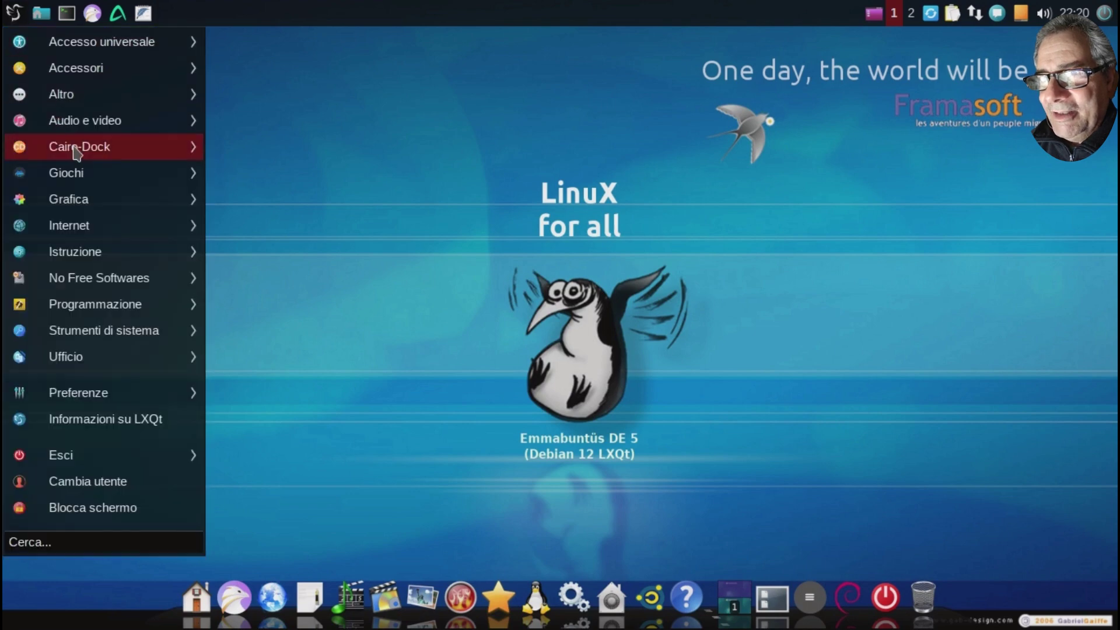
mouse_move(87, 173)
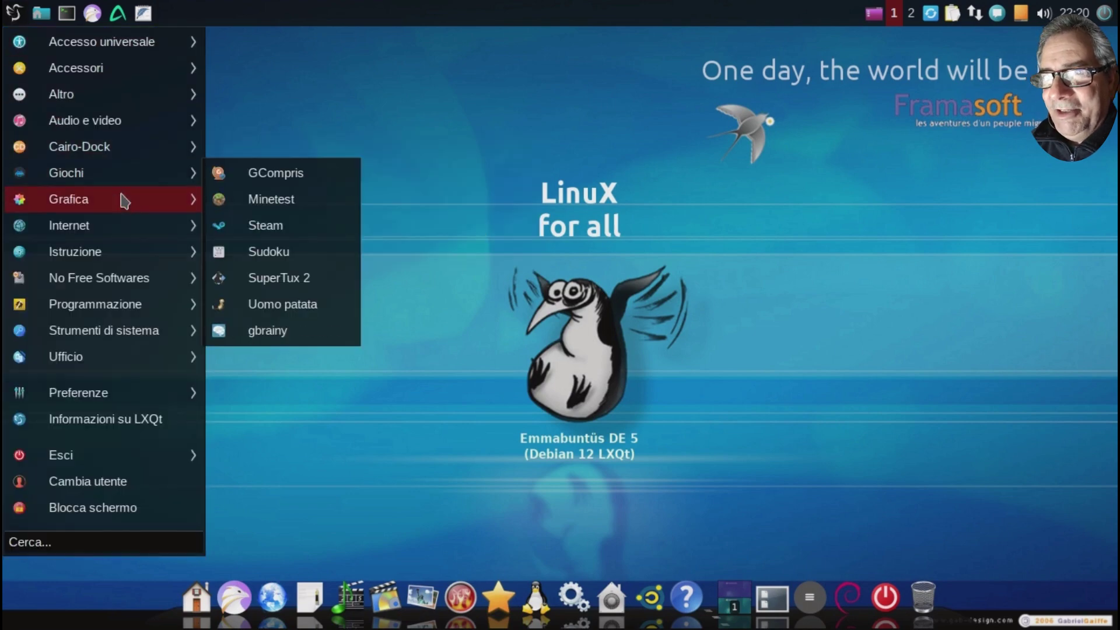
mouse_move(139, 233)
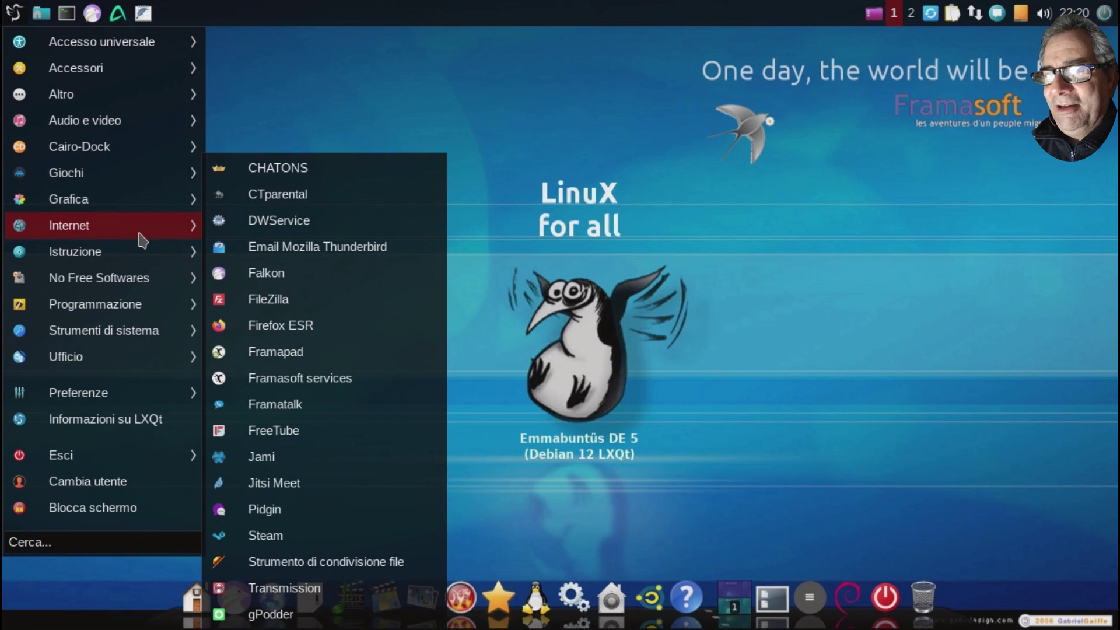
mouse_move(146, 254)
mouse_move(151, 276)
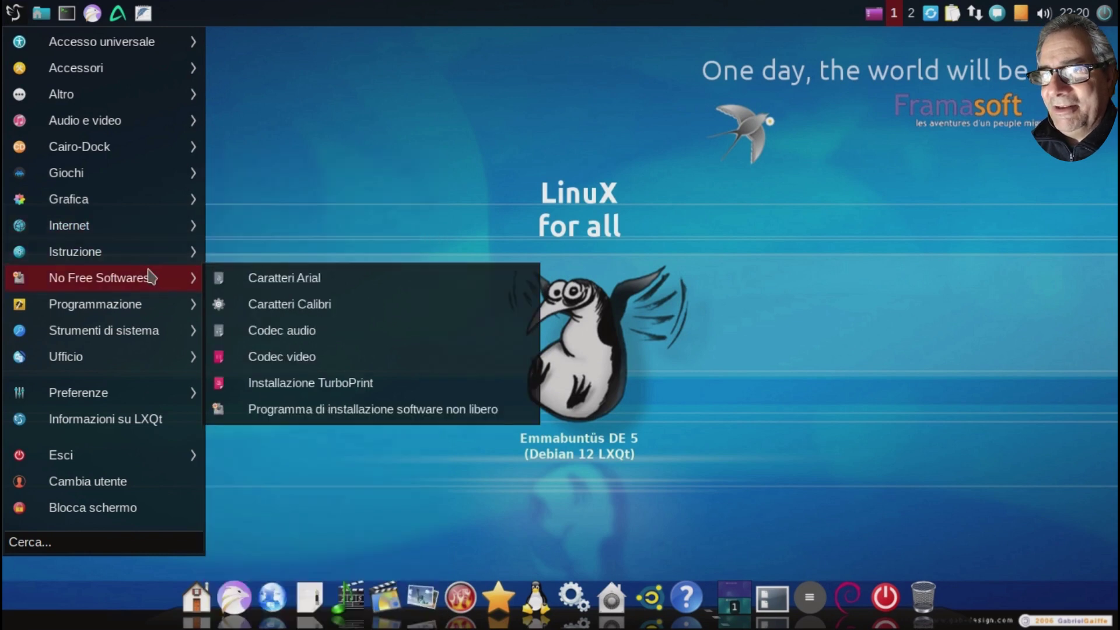
mouse_move(166, 314)
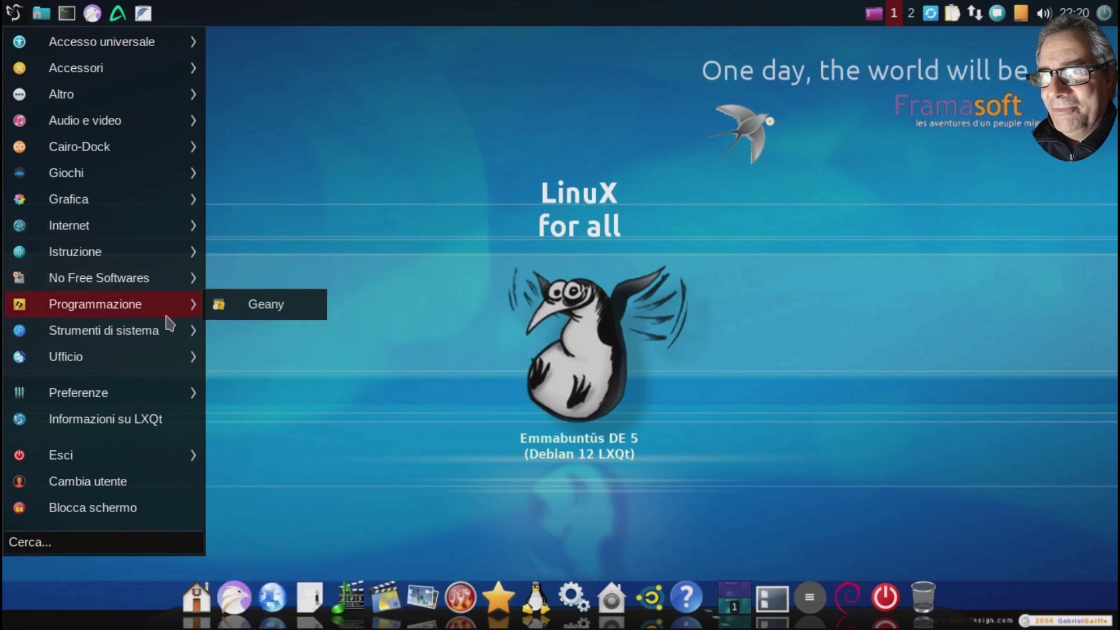
mouse_move(166, 336)
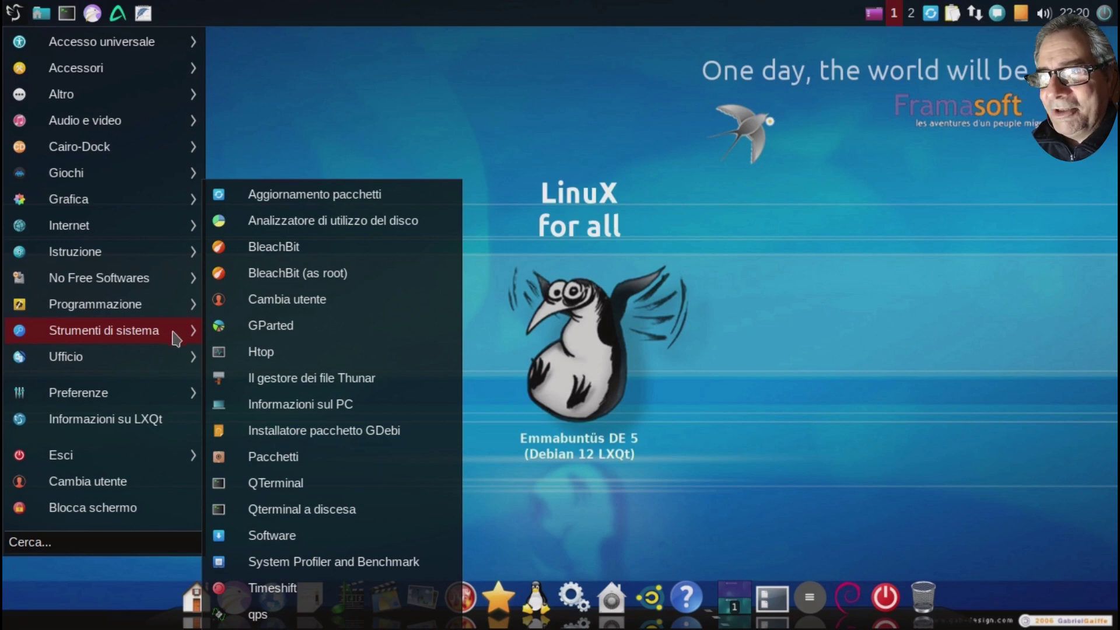
mouse_move(168, 356)
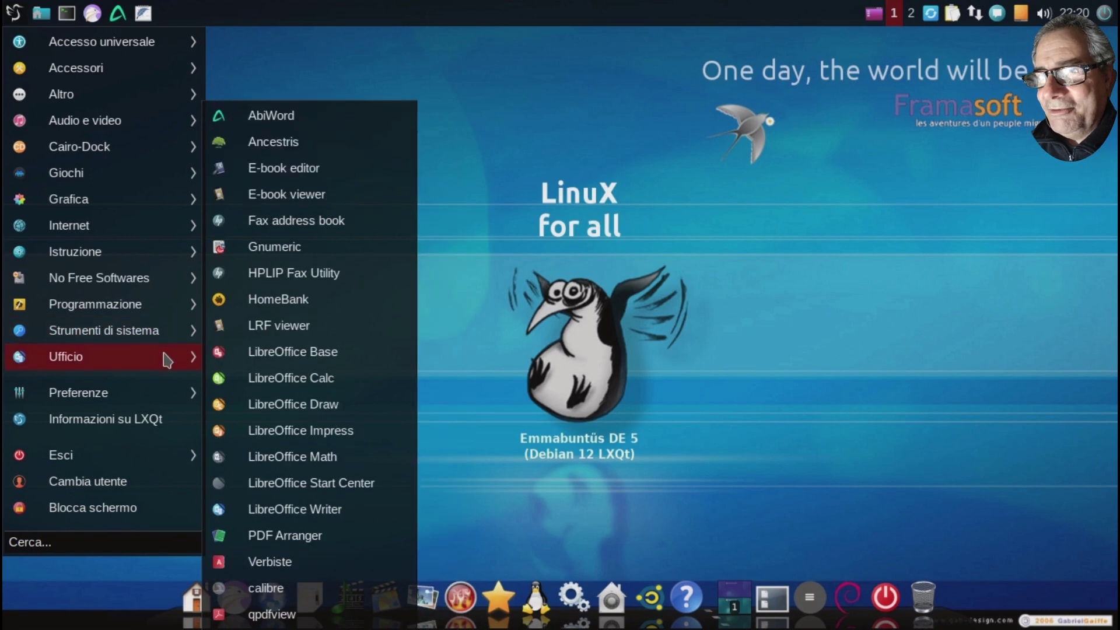
mouse_move(170, 393)
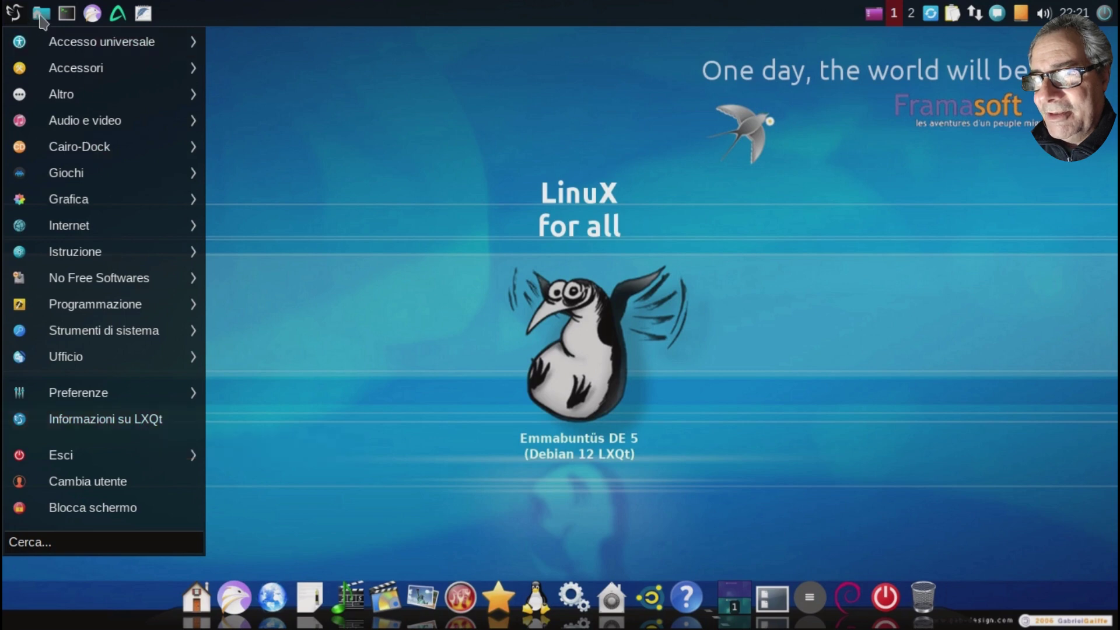
Close the menu and open Preferenze della scrivania from the desktop's right-click menu.
left_click(392, 172)
right_click(392, 166)
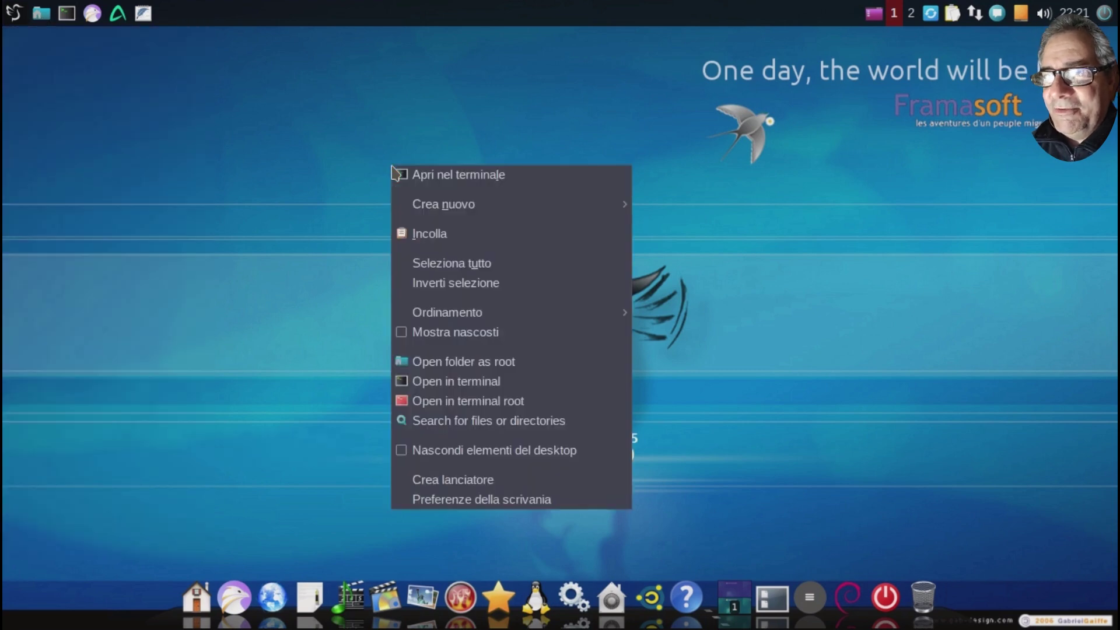
mouse_move(435, 210)
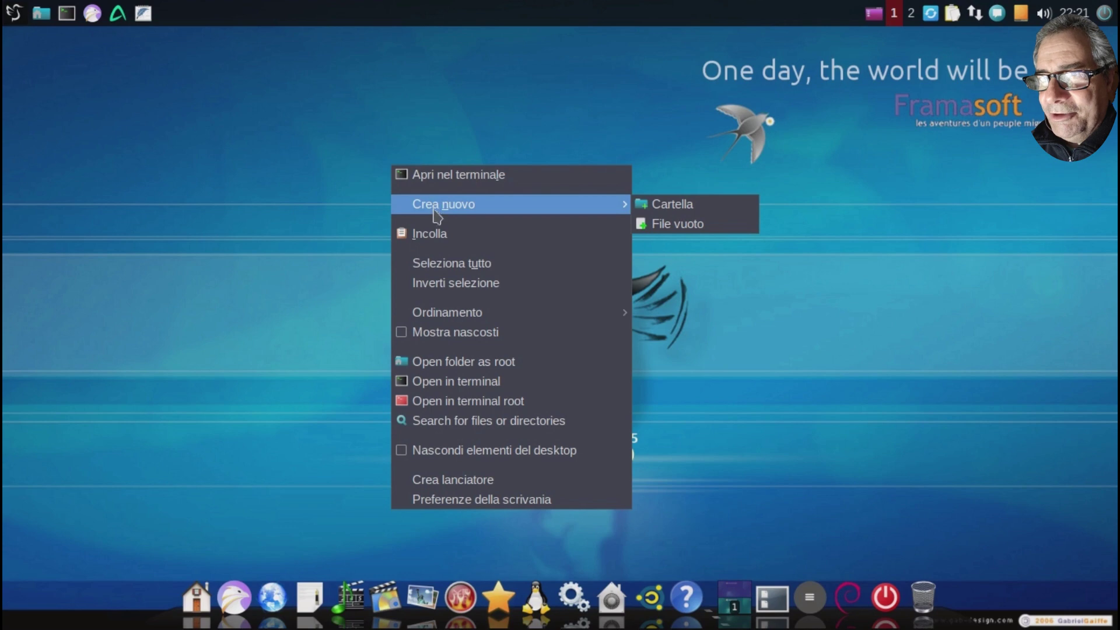
mouse_move(461, 313)
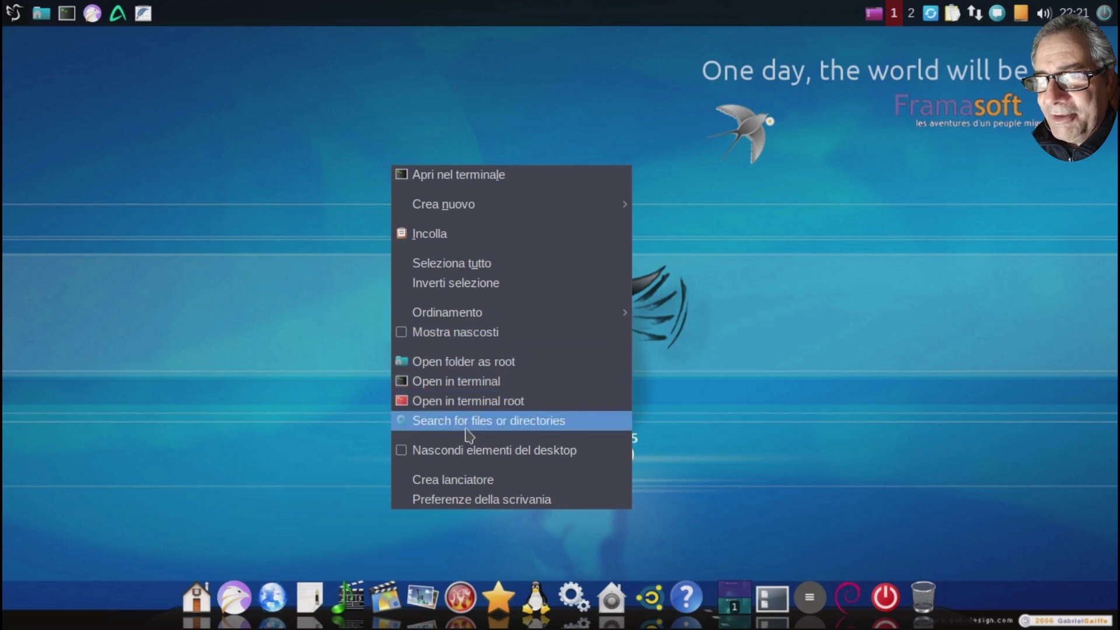
left_click(484, 500)
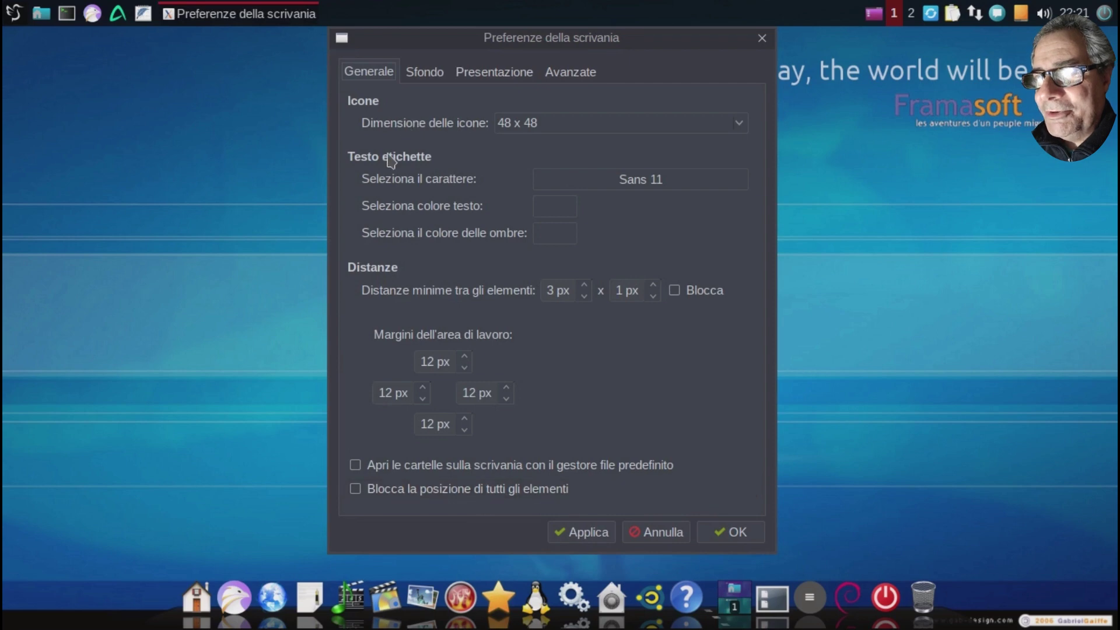
Tick the Home, Cestino and Computer shortcuts on the Avanzate tab and apply them.
left_click(423, 78)
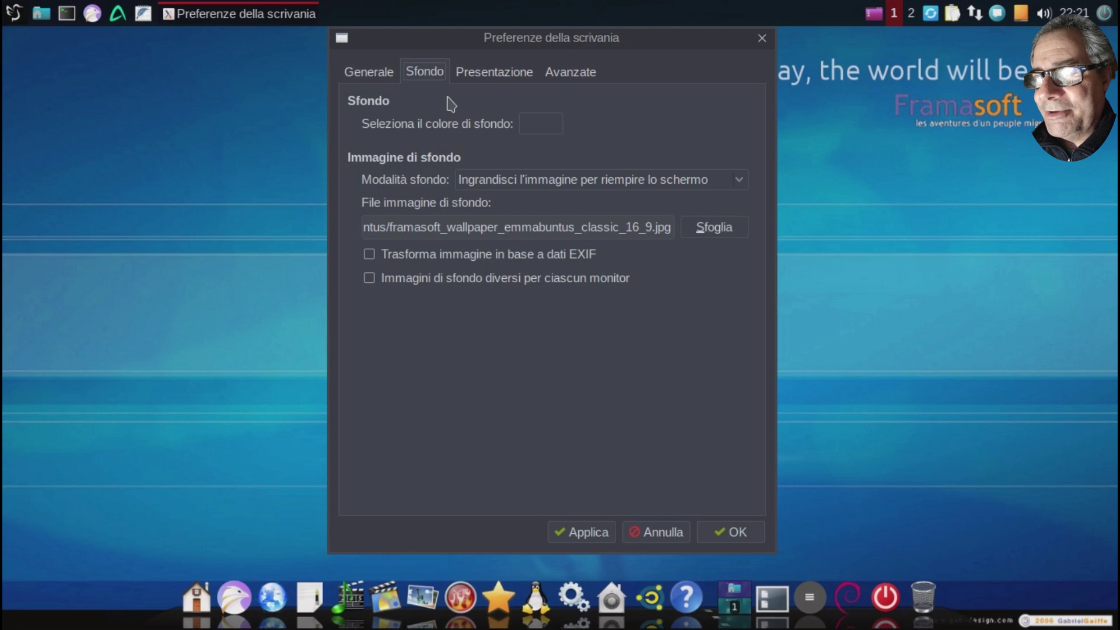
left_click(499, 76)
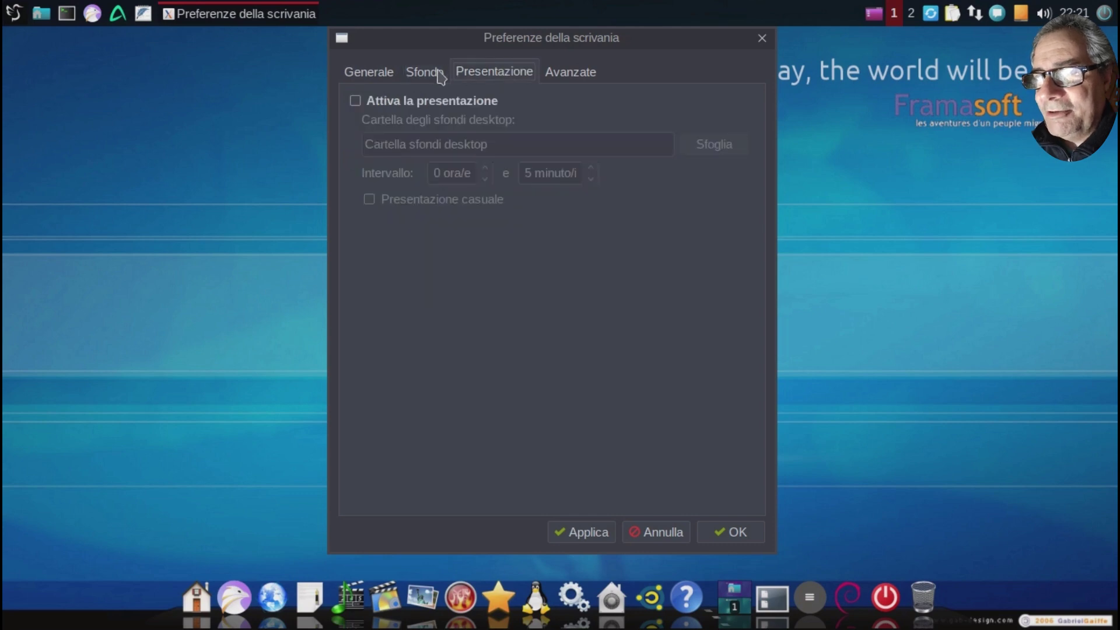
left_click(564, 76)
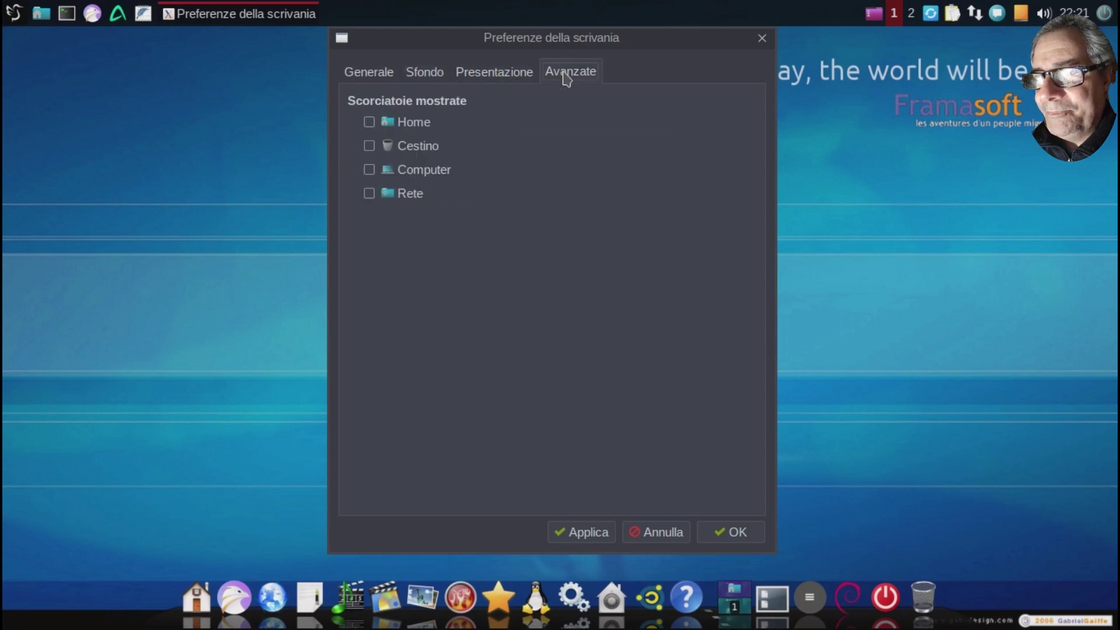
left_click(369, 123)
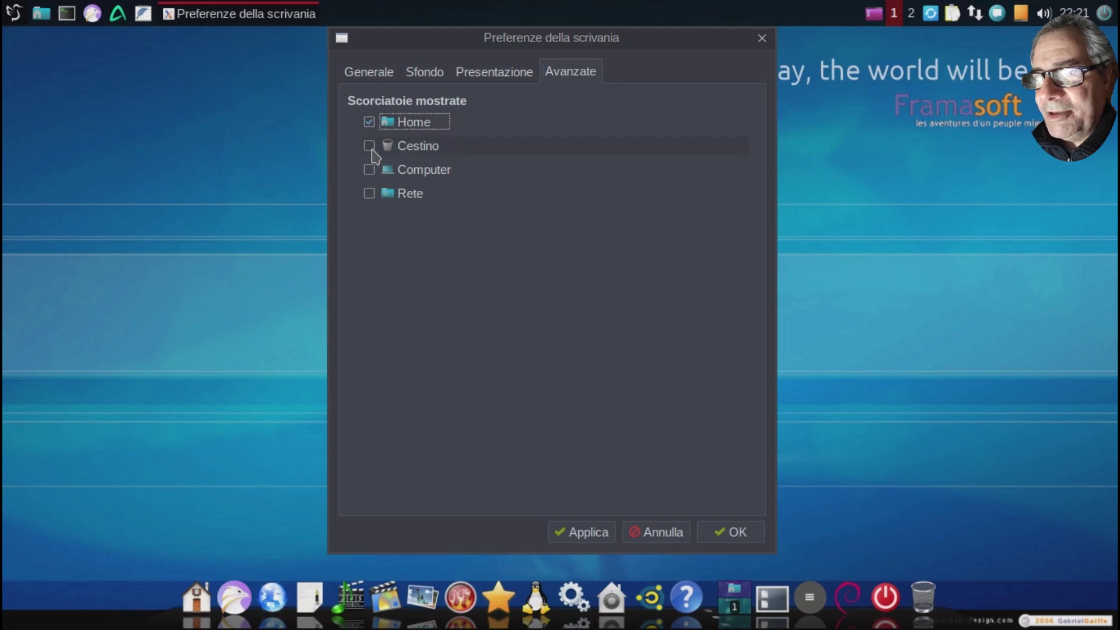
left_click(370, 147)
left_click(369, 169)
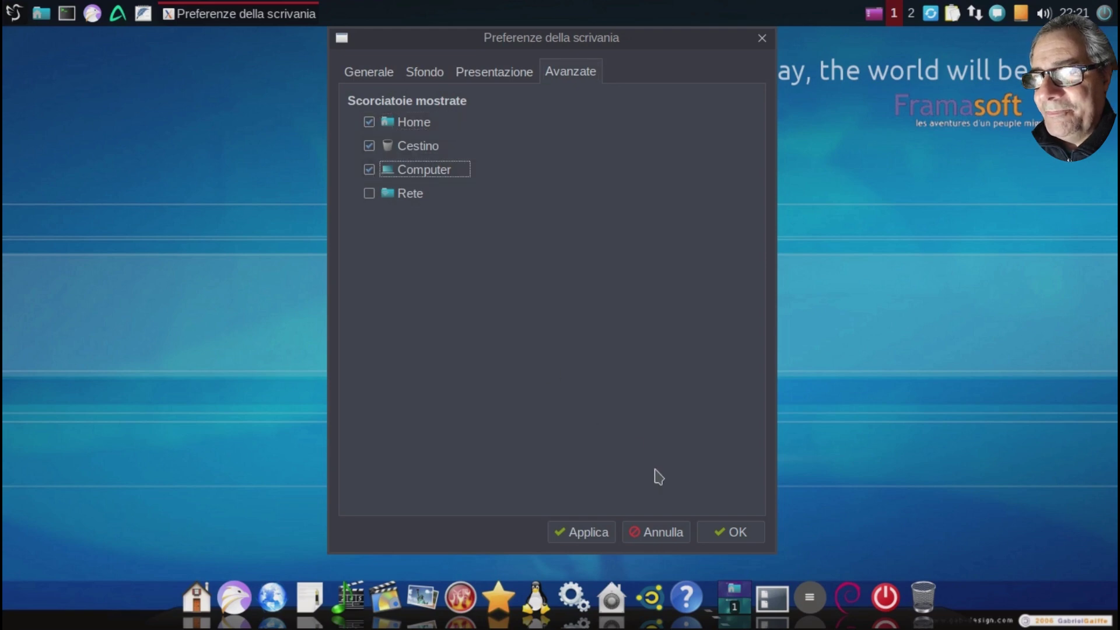
left_click(603, 533)
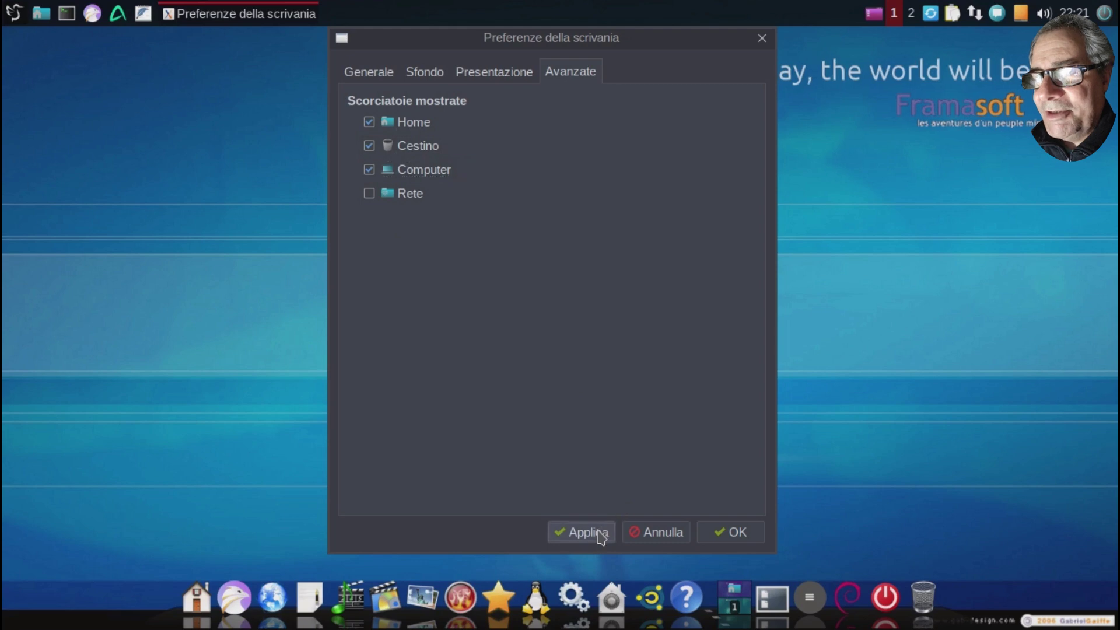
Leave the wallpaper slideshow off and the background colour unchanged, then confirm with OK.
left_click(498, 73)
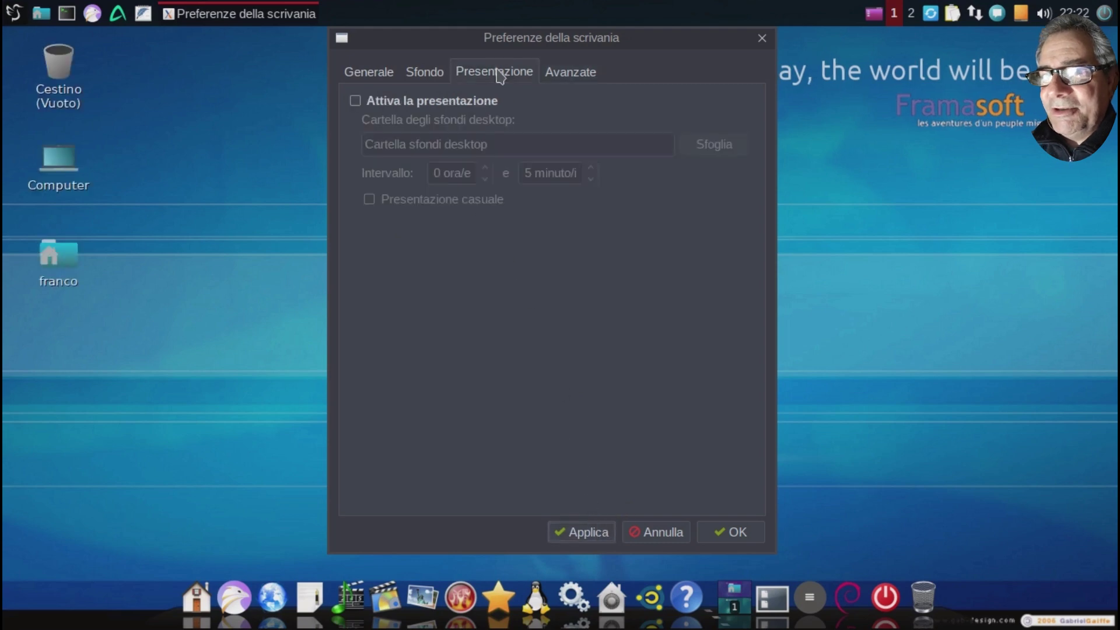
left_click(355, 101)
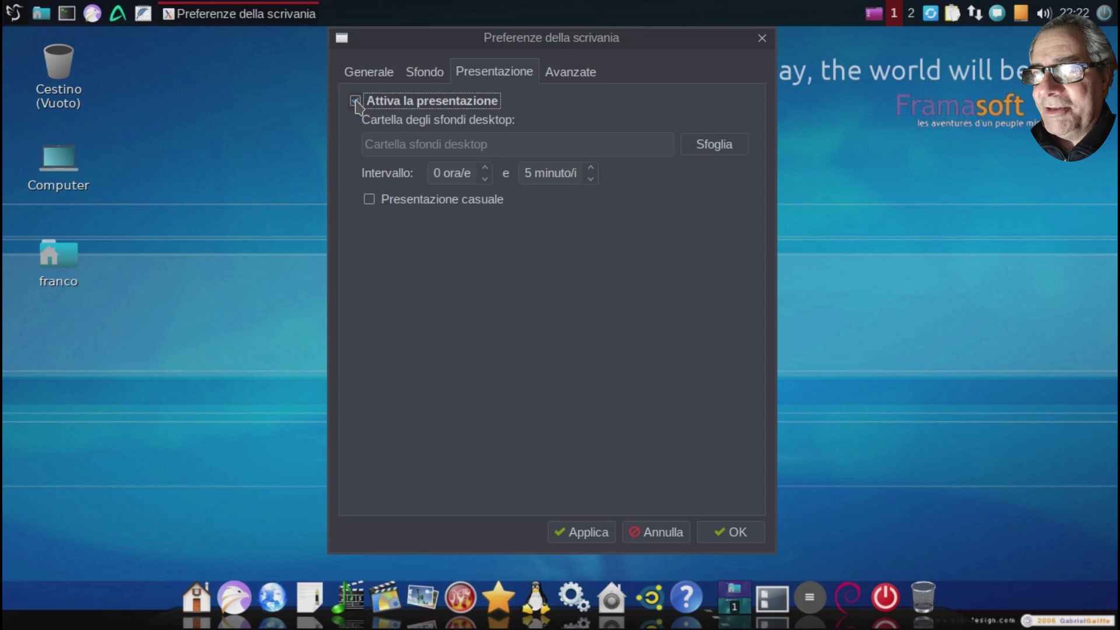
left_click(355, 101)
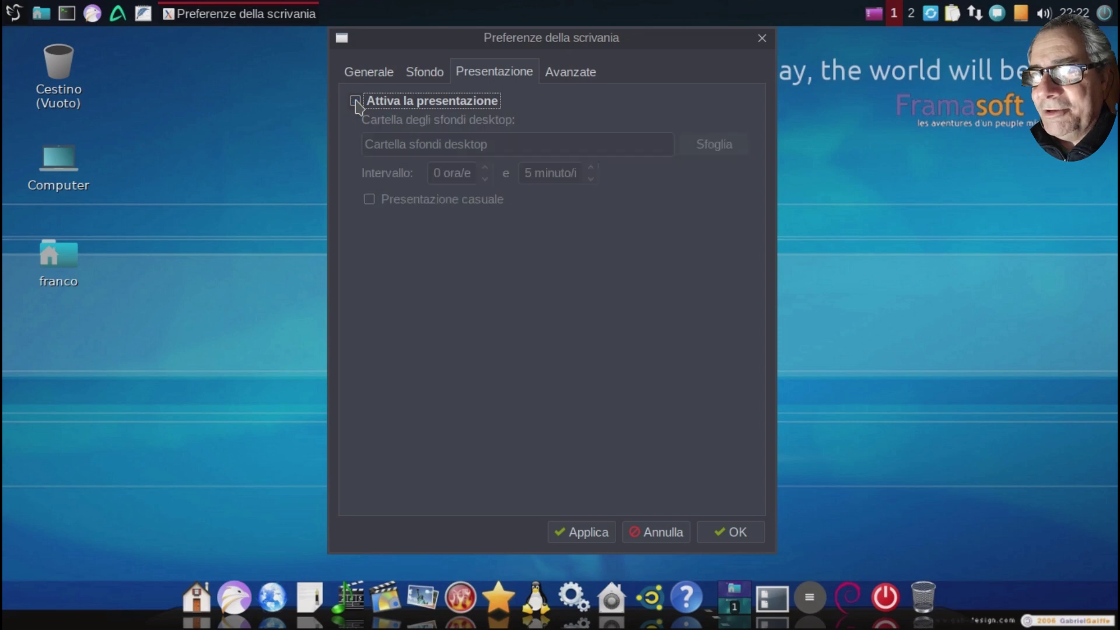
left_click(425, 73)
left_click(551, 130)
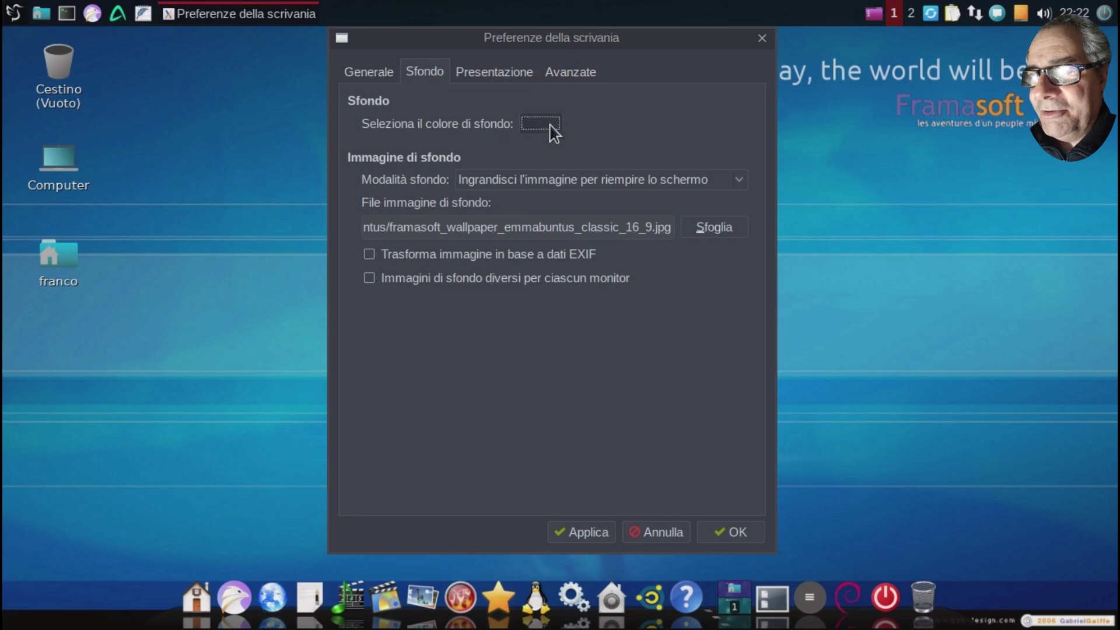
left_click(767, 118)
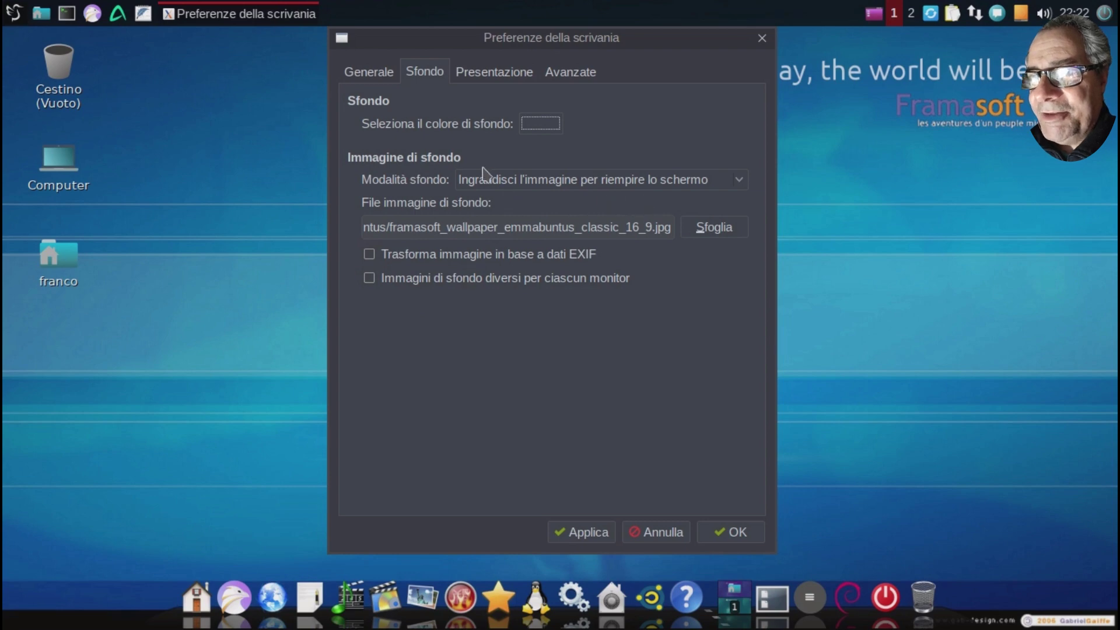
left_click(369, 73)
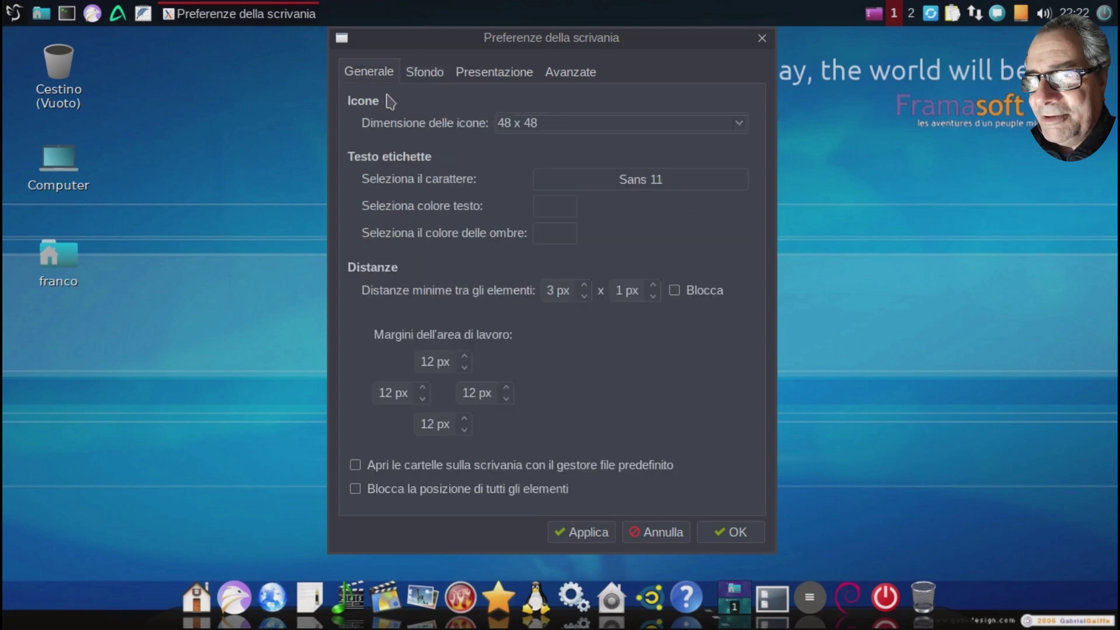
left_click(738, 533)
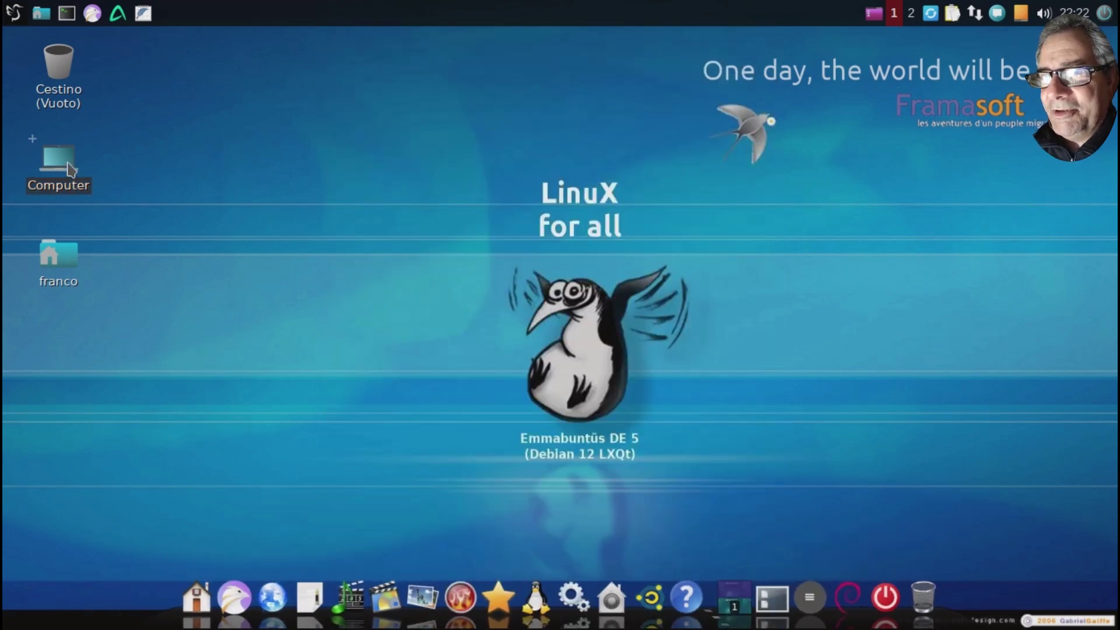
Open the home folder in the file manager, nudge its window right, then close it.
left_click(41, 15)
left_click_drag(274, 41, 401, 67)
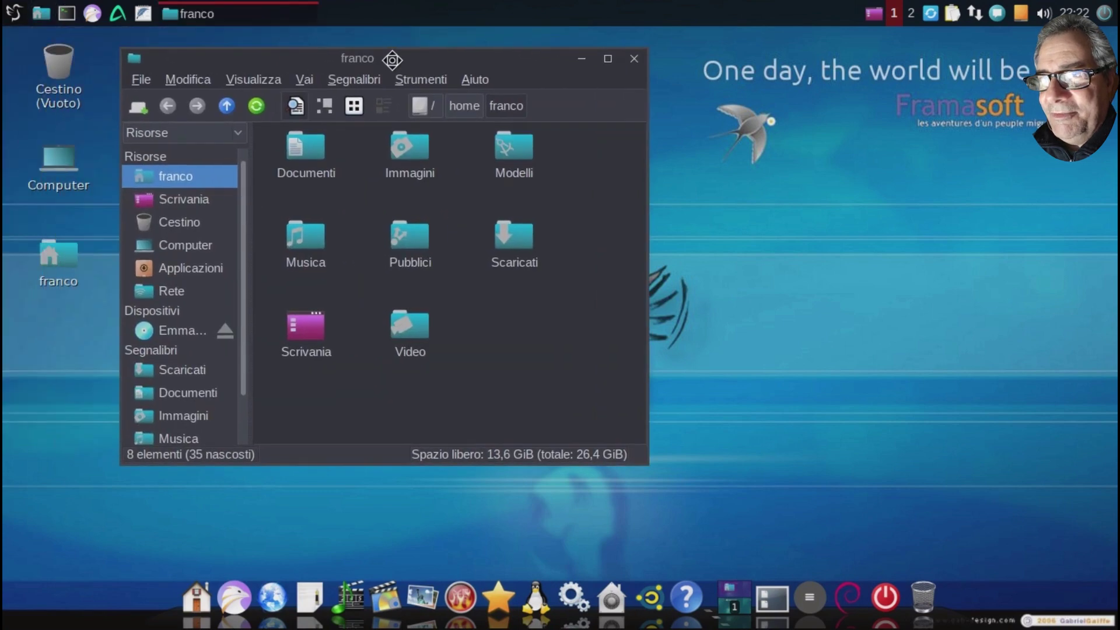
left_click(633, 61)
Launch the LXQt appearance settings by searching 'asp' and set the Qt style to gtk2.
left_click(14, 14)
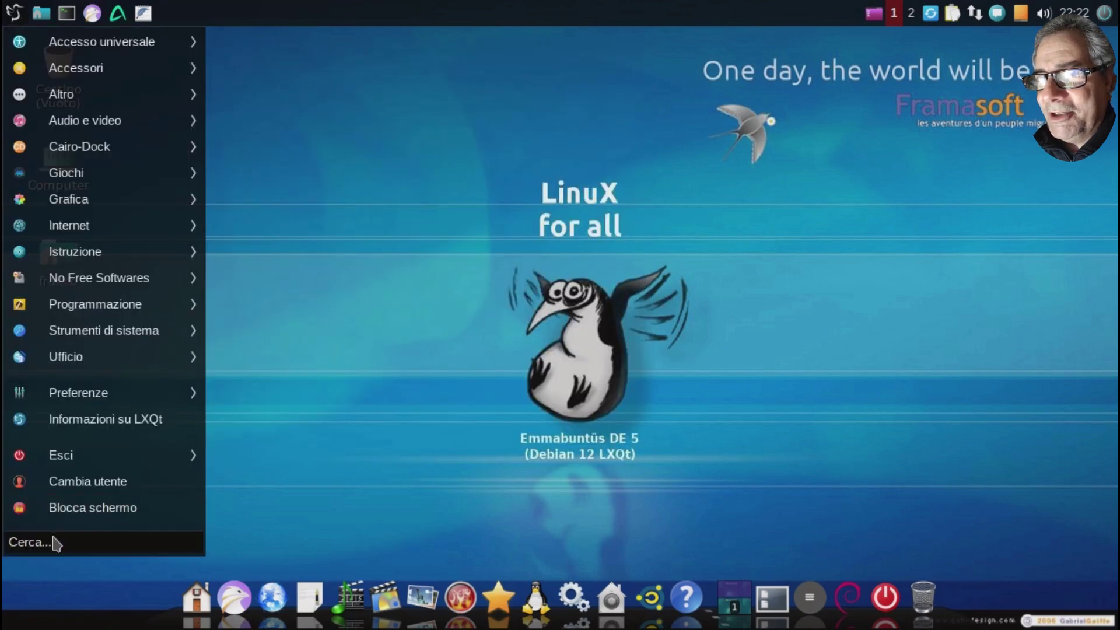
type("asp")
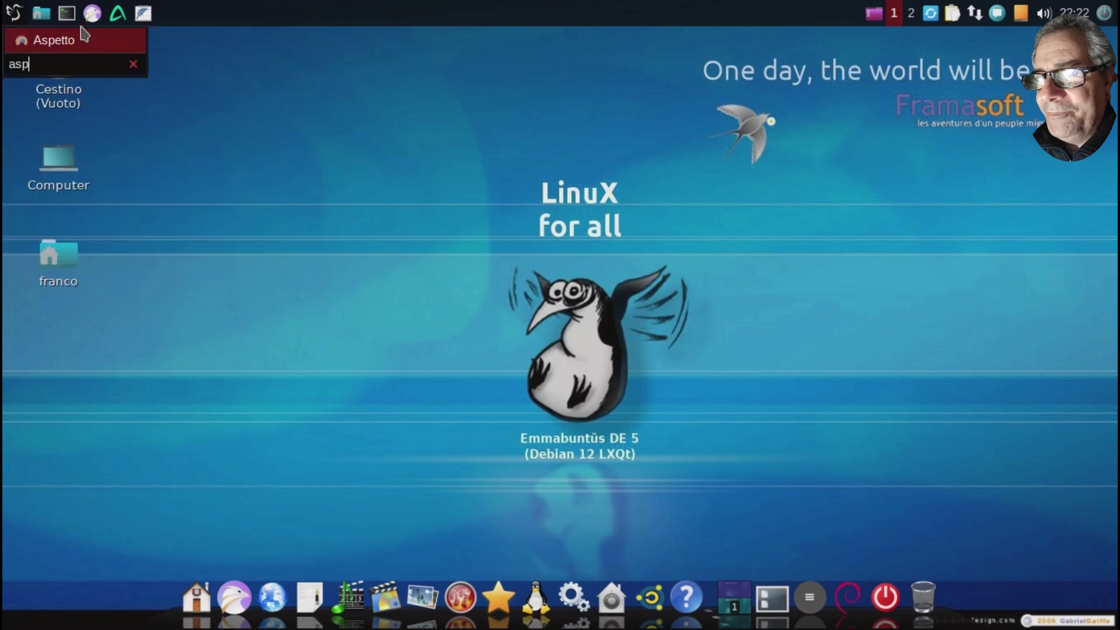
left_click(73, 42)
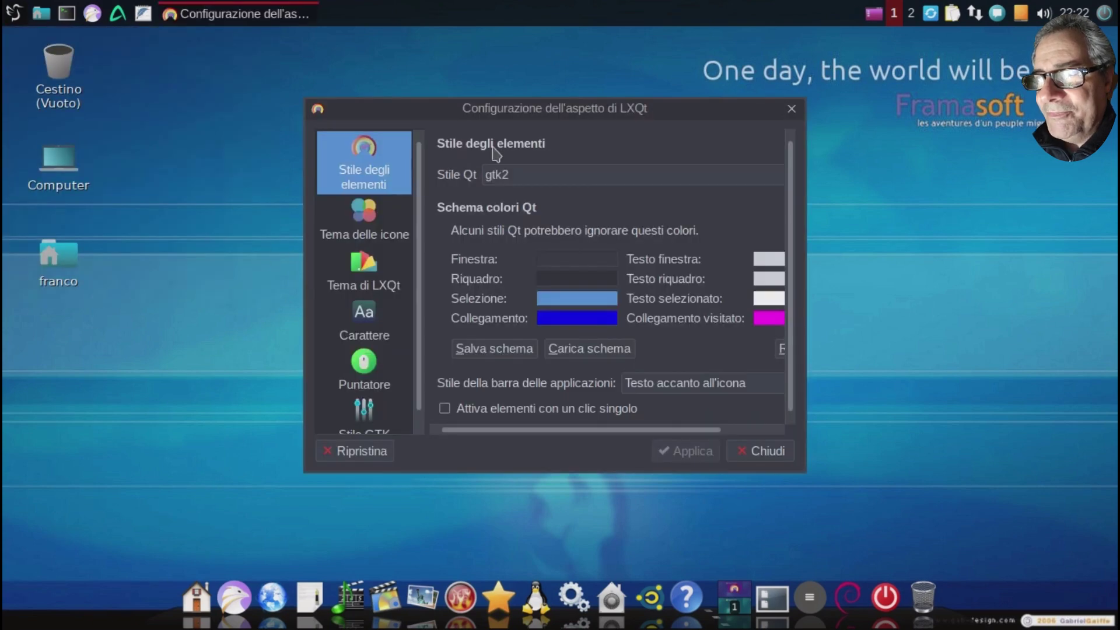
left_click(759, 188)
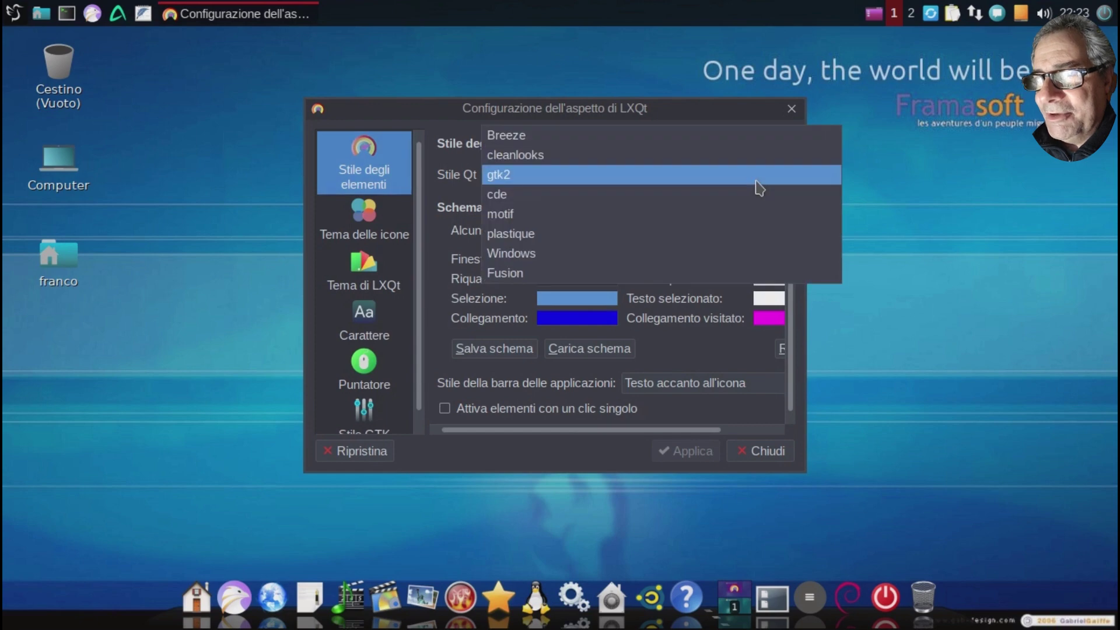
left_click(756, 181)
Apply the Oxygen icon theme, accepting the GTK settings overwrite warning.
left_click(369, 224)
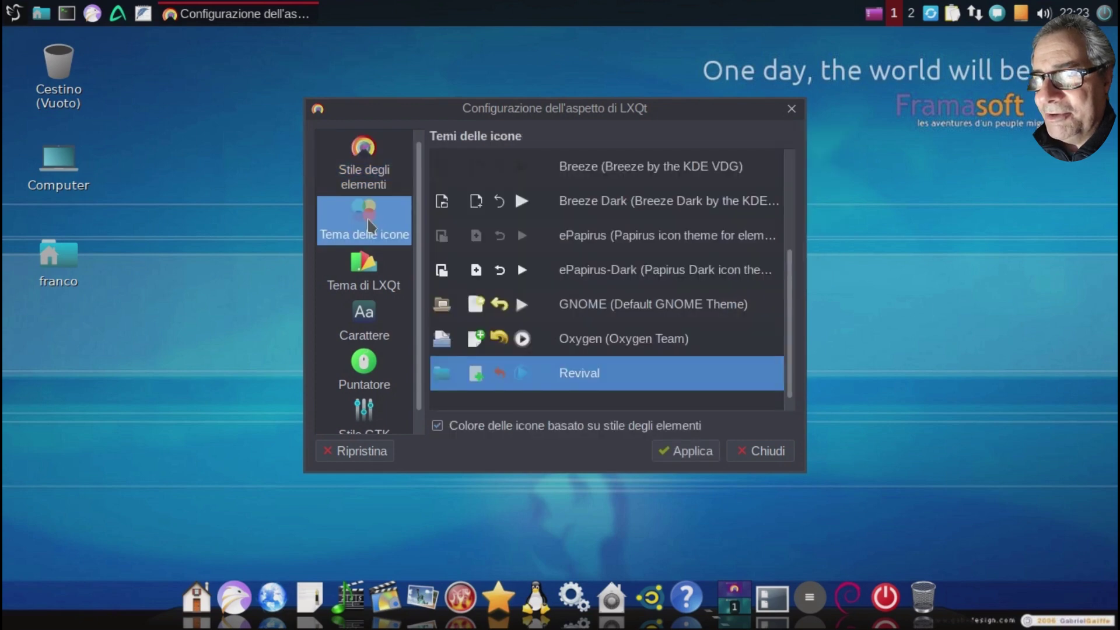
left_click(472, 344)
left_click(682, 451)
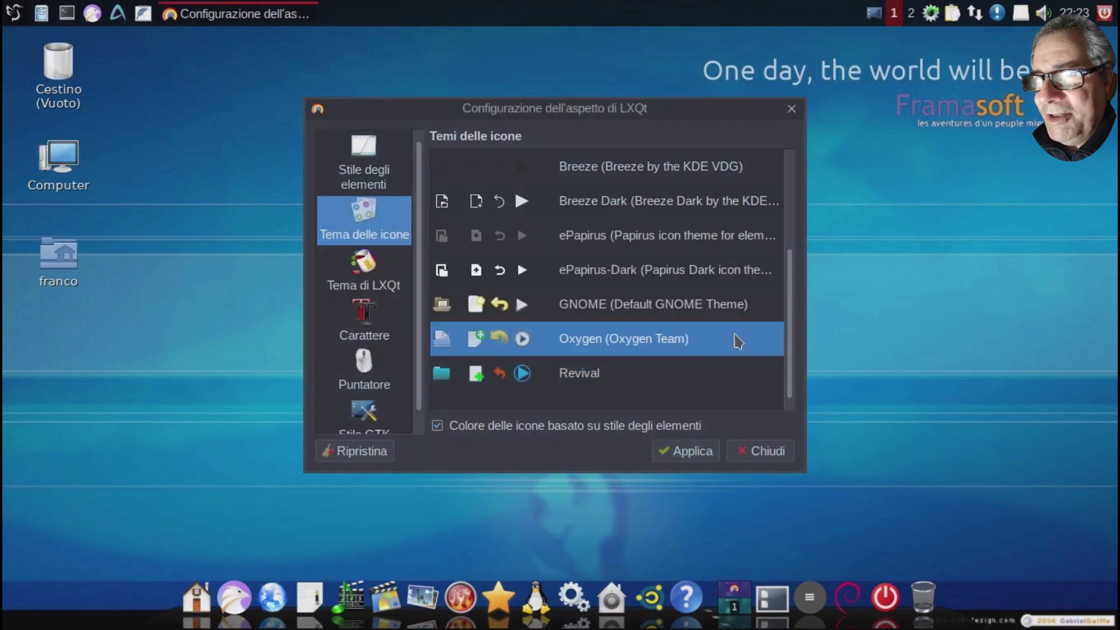
left_click(718, 337)
Browse the LXQt theme, font, cursor and GTK style pages, then close the settings and open the home folder icon's menu.
left_click(362, 287)
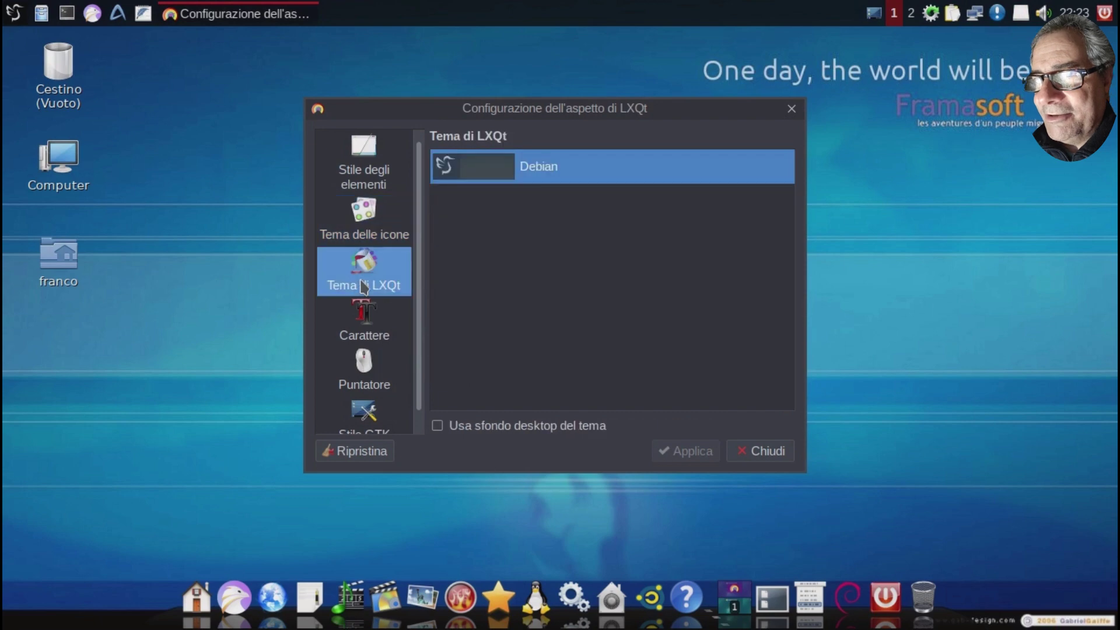
left_click(357, 334)
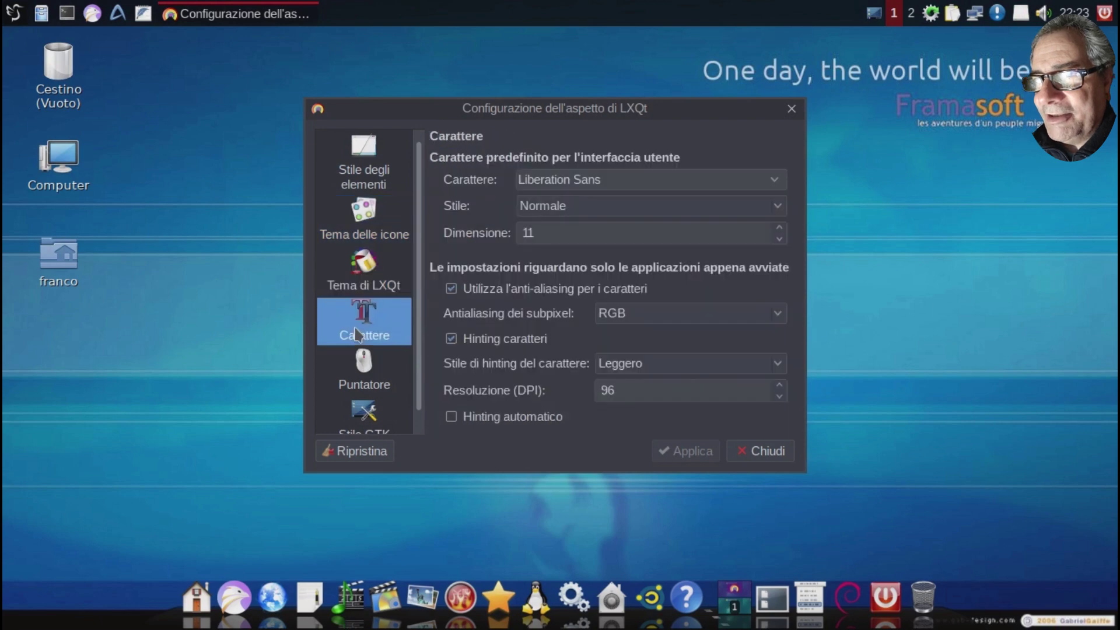
left_click(362, 375)
scroll(363, 381, "down", 1)
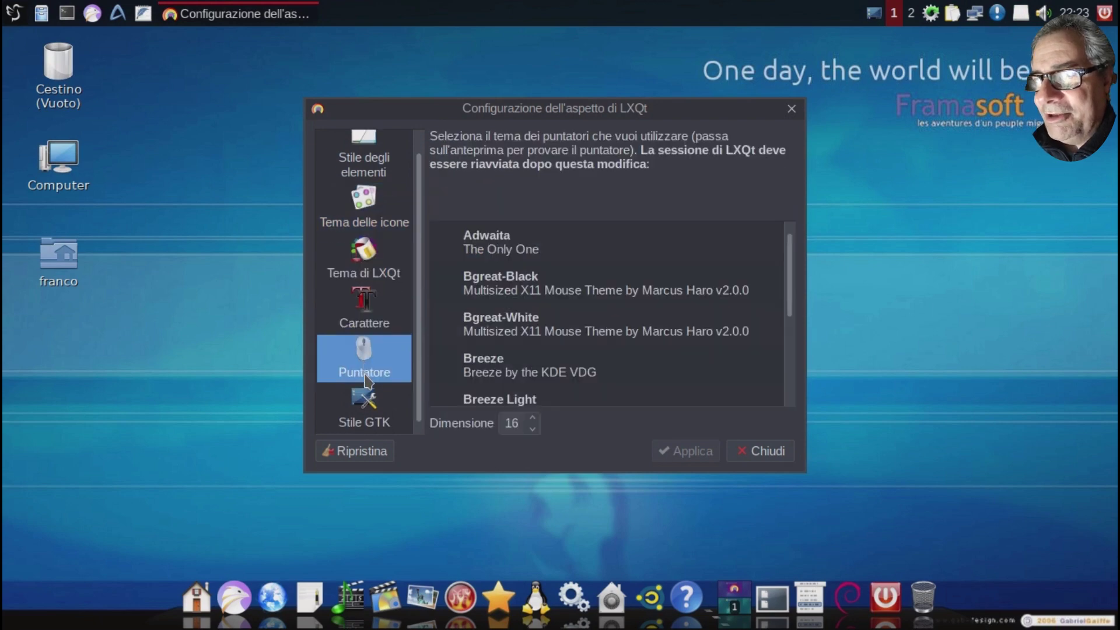
left_click(362, 403)
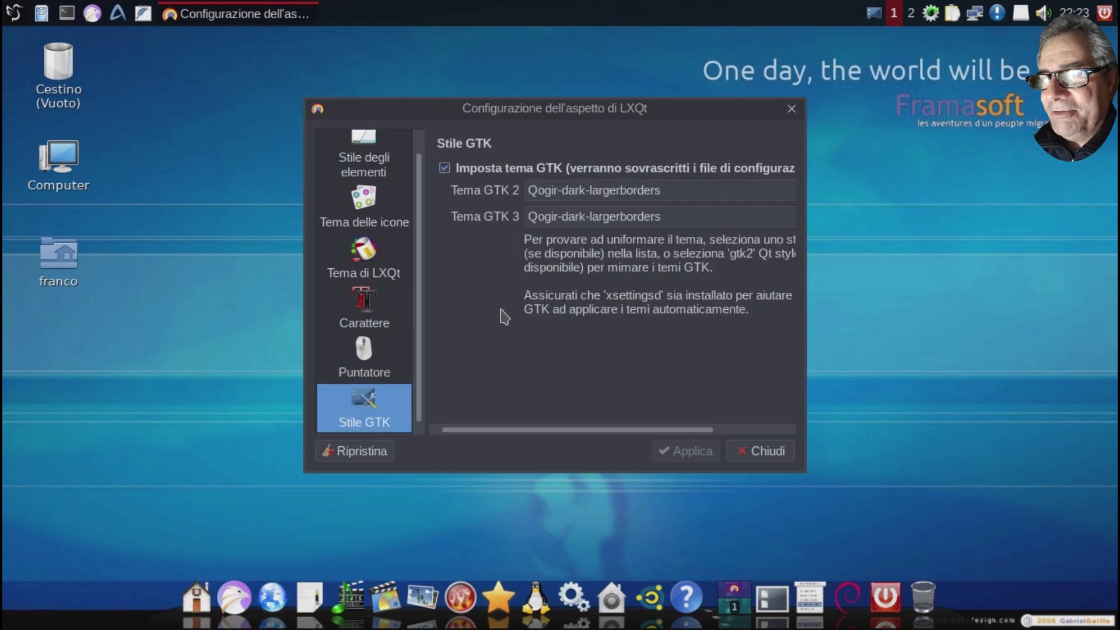
left_click(792, 451)
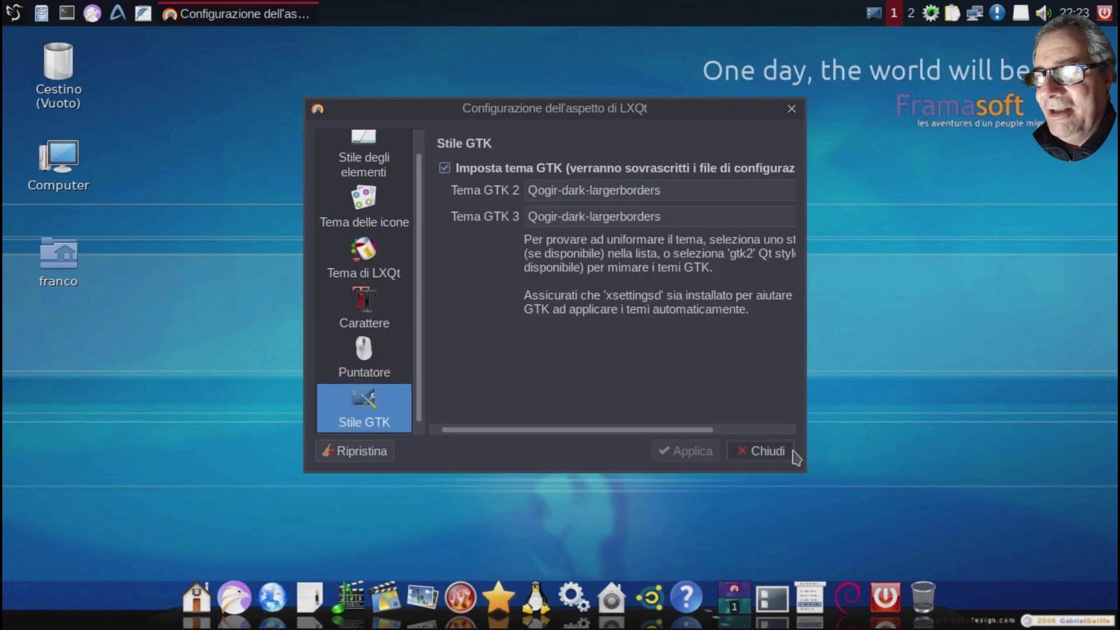
left_click(57, 254)
right_click(60, 257)
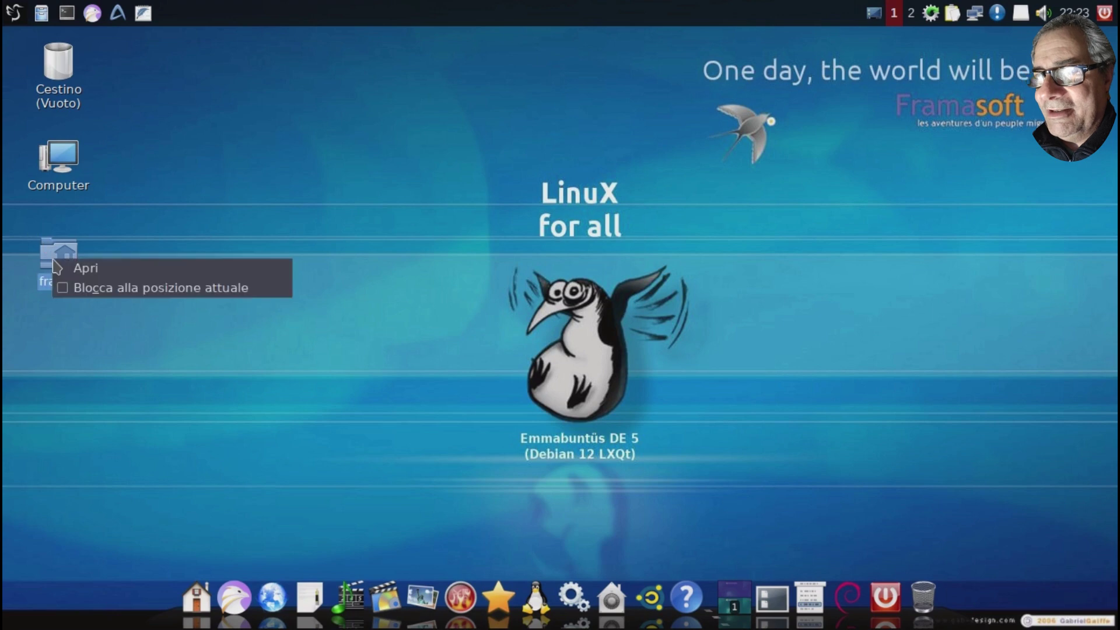
left_click(79, 269)
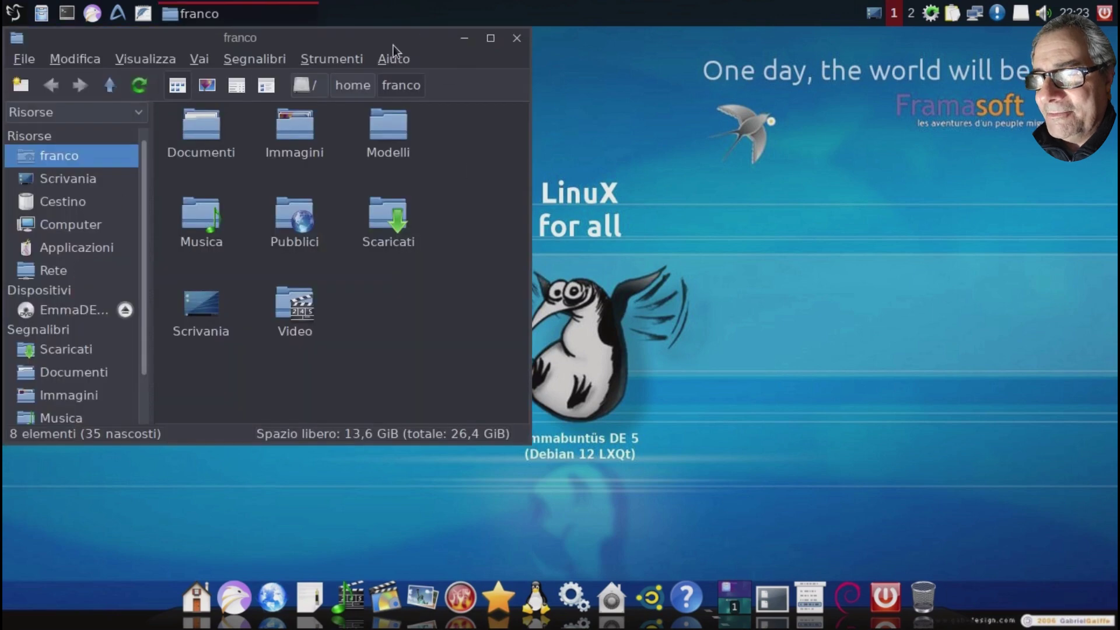
left_click_drag(393, 47, 472, 47)
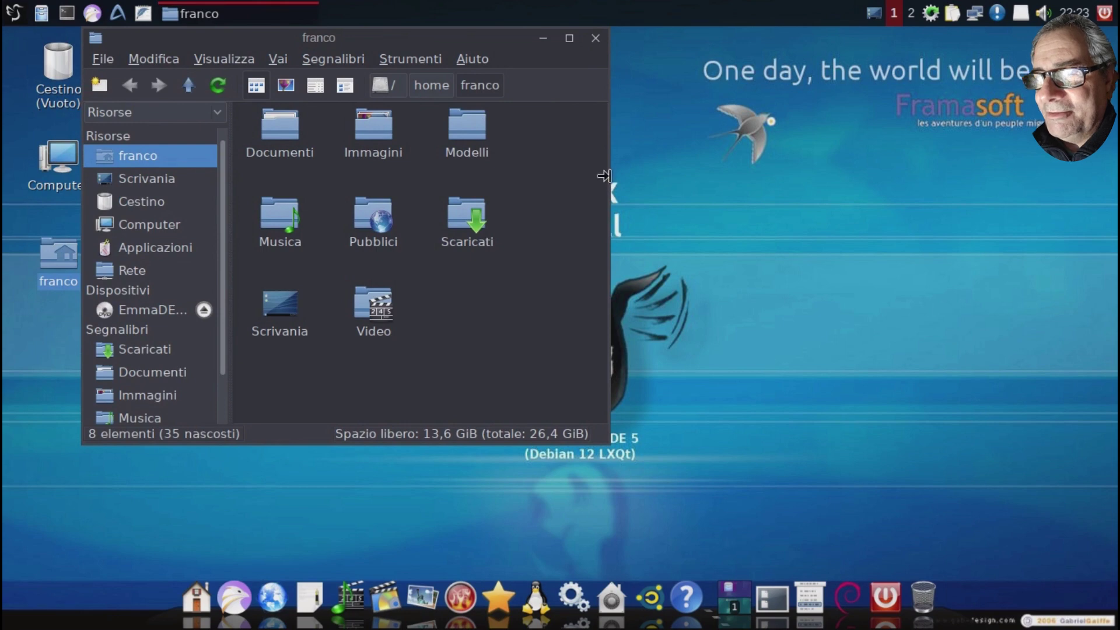
left_click_drag(604, 175, 667, 170)
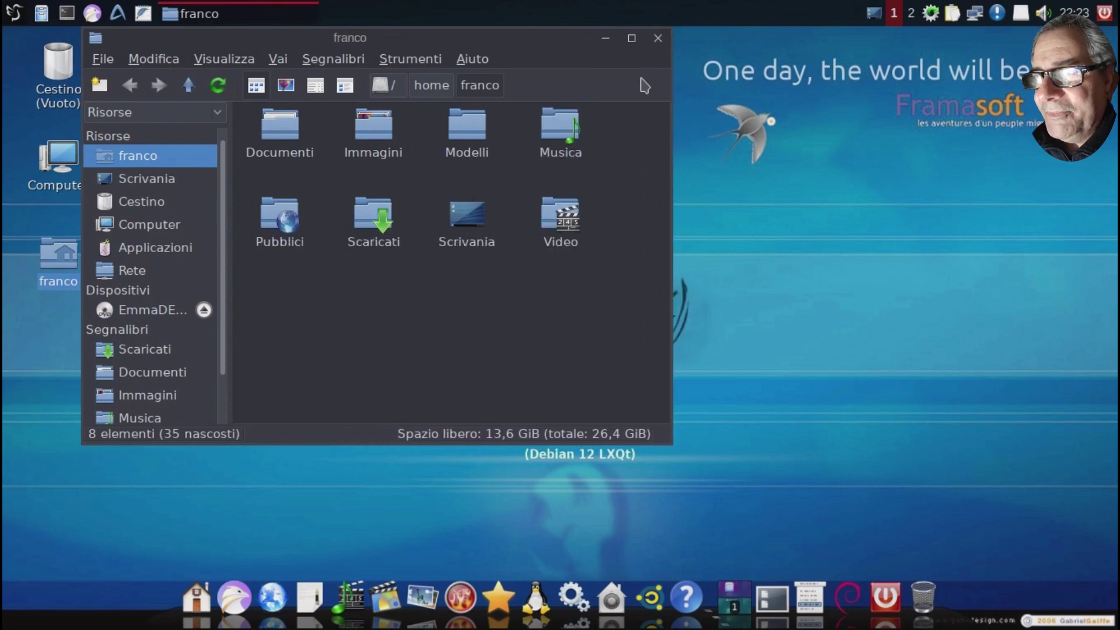
left_click(657, 38)
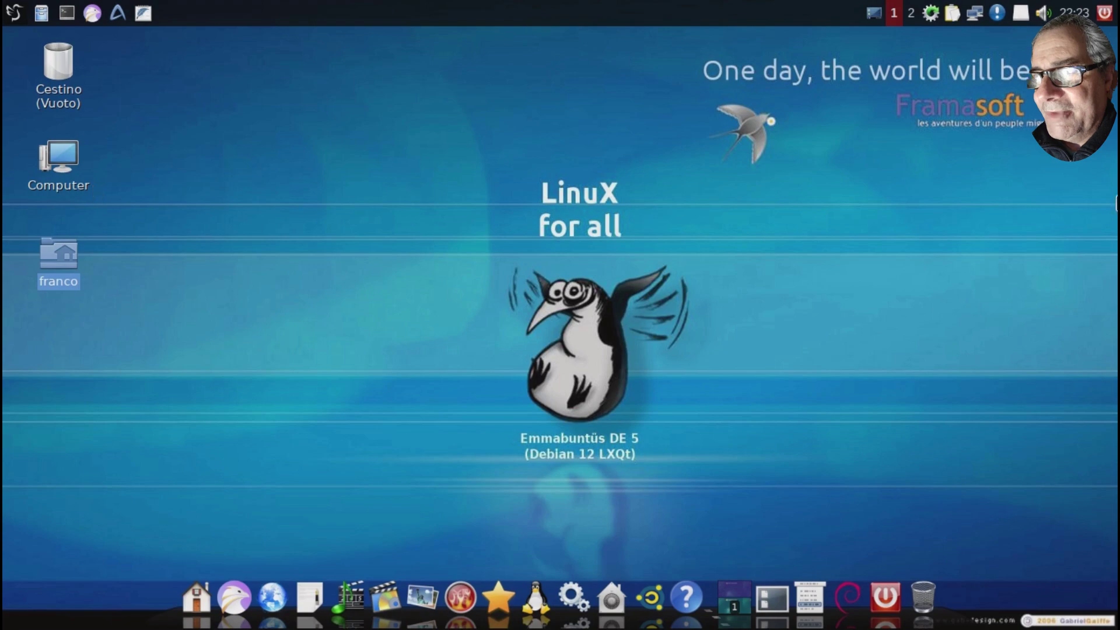
left_click(1071, 11)
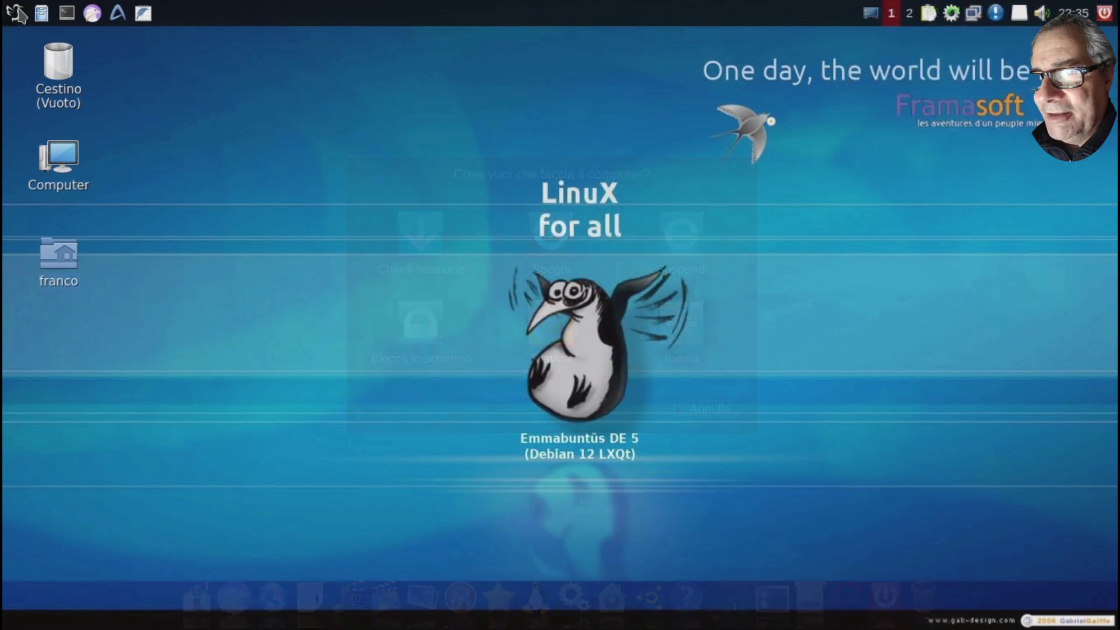
Open the LXQt Configuration Centre from the Preferences menu and maximize its window.
left_click(14, 12)
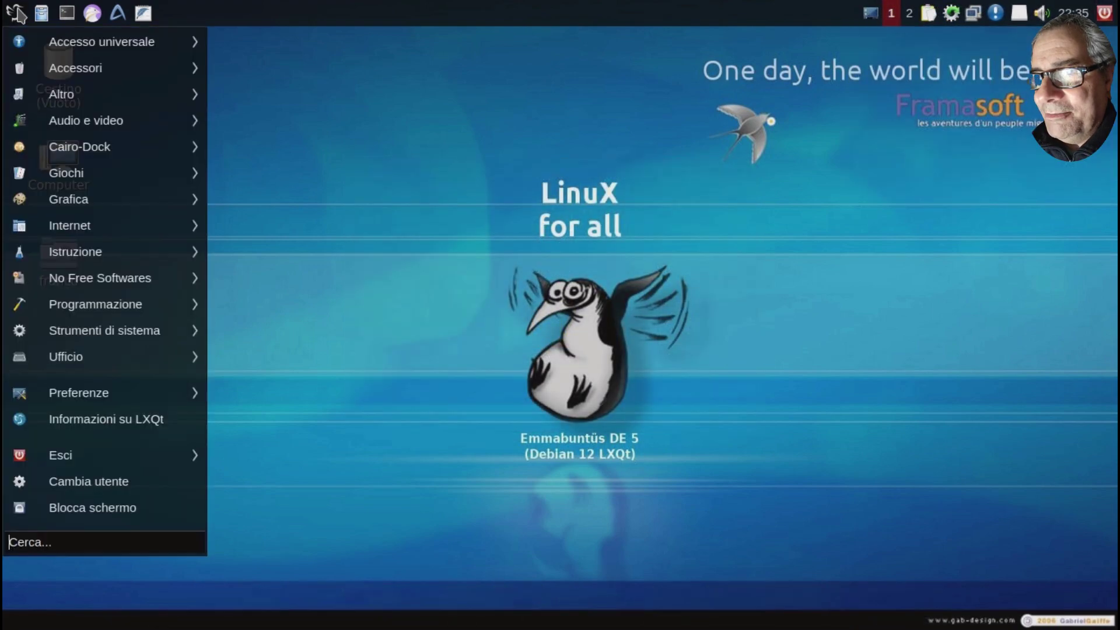
mouse_move(148, 444)
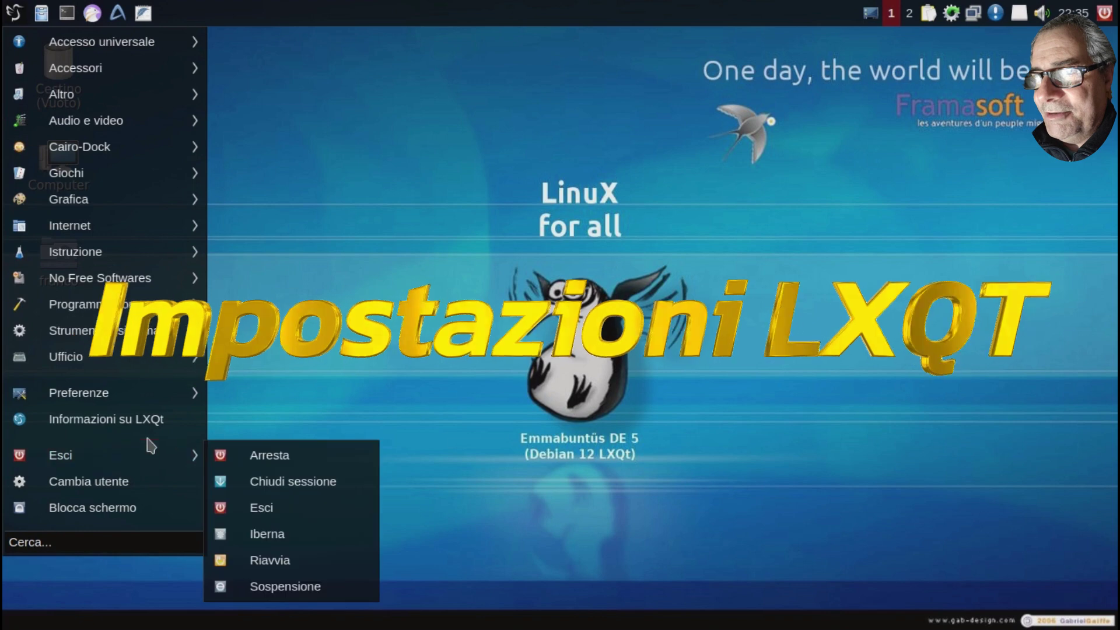
mouse_move(148, 394)
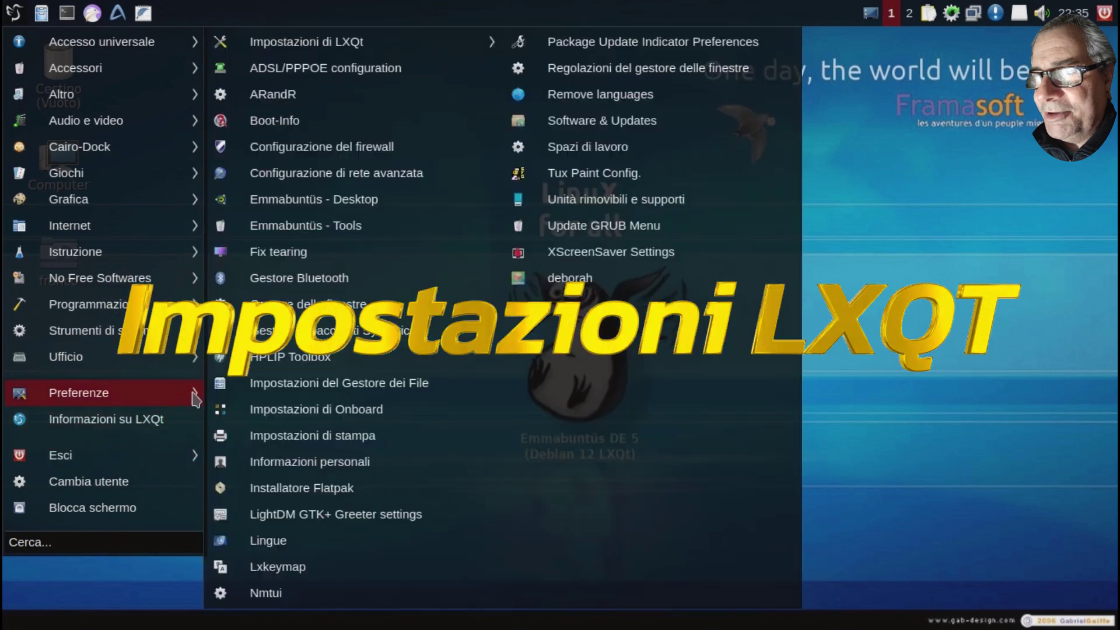
mouse_move(303, 42)
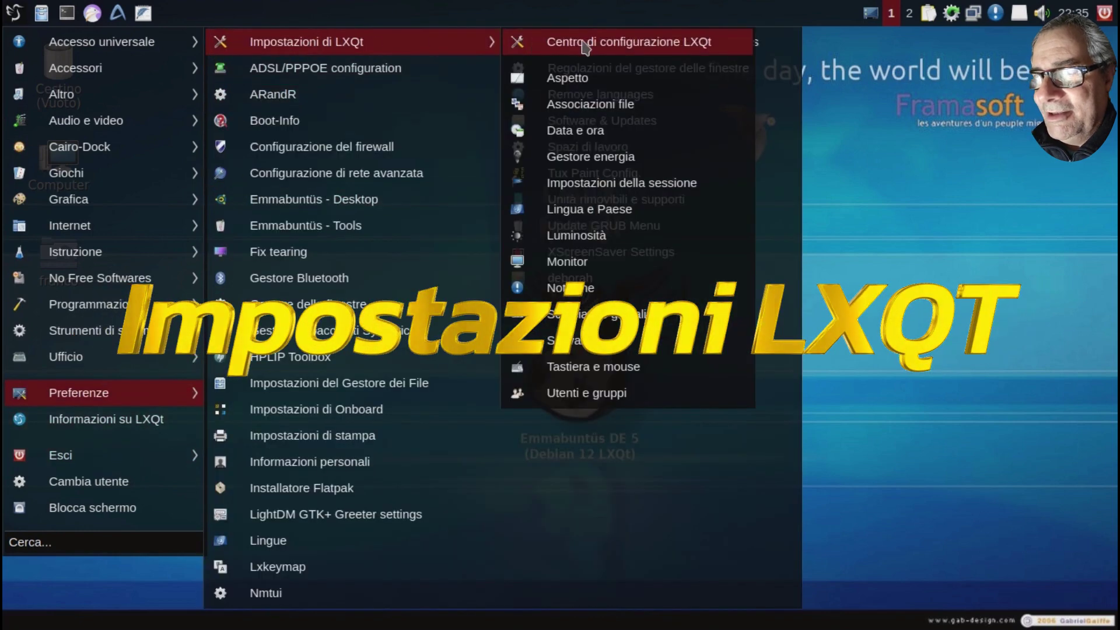
left_click(542, 42)
left_click_drag(435, 44, 557, 67)
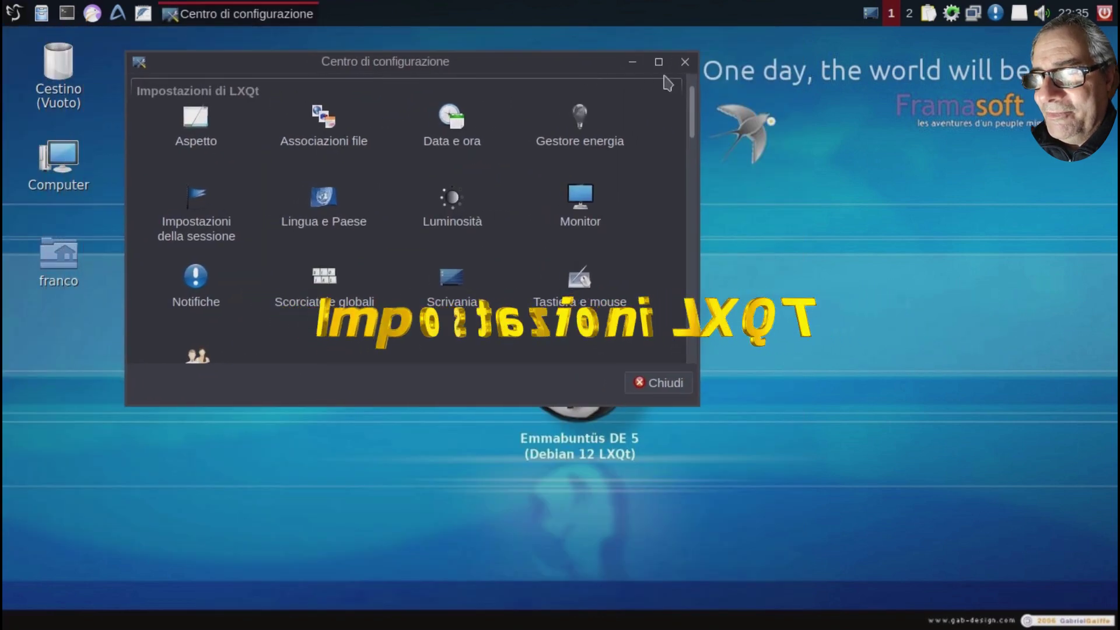
left_click(659, 61)
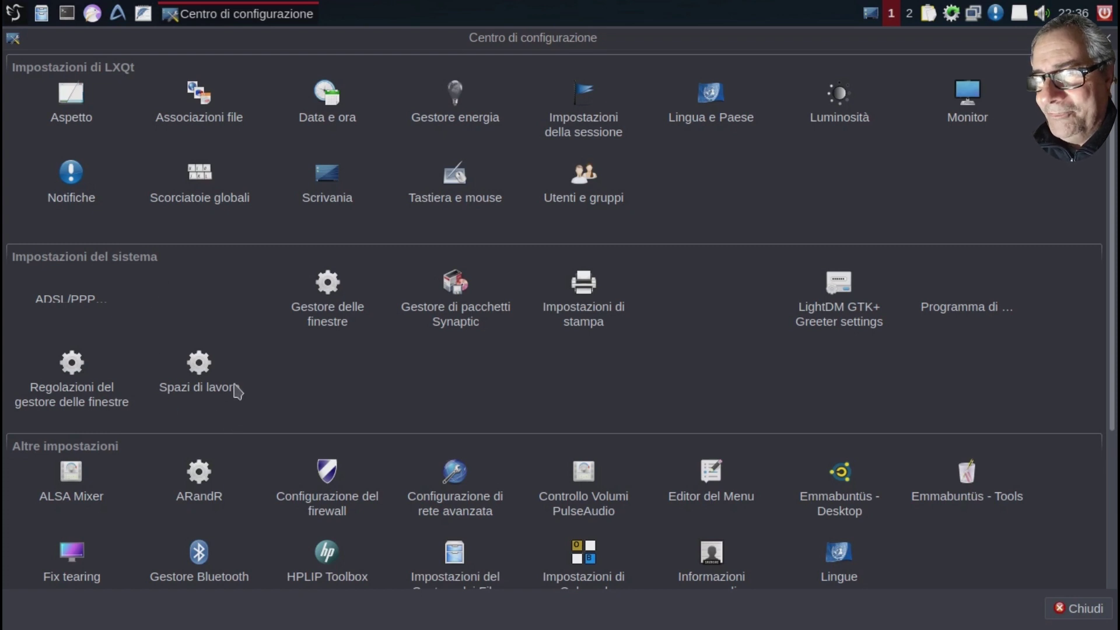
Raise the workspace count to four in the Workspaces settings and close them.
left_click(208, 371)
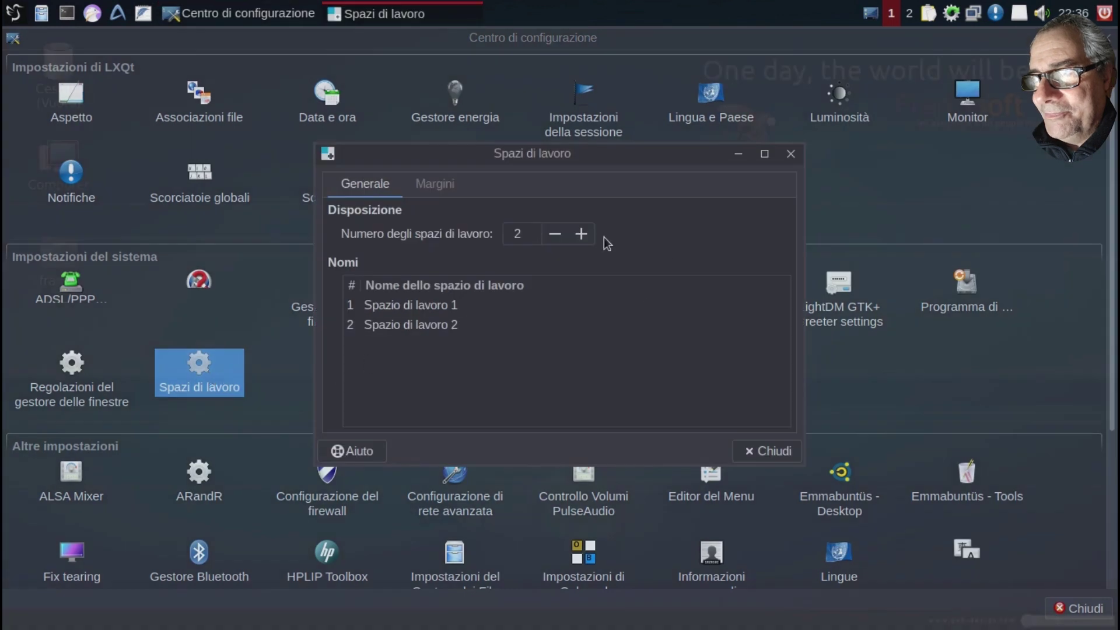
left_click(581, 233)
left_click(581, 233)
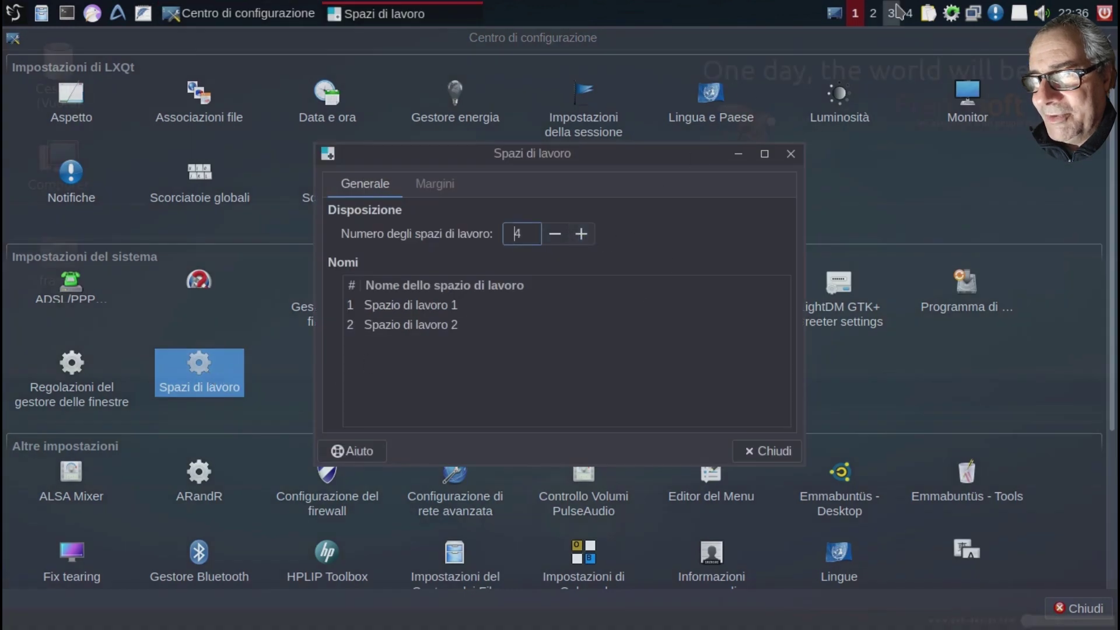
left_click(790, 155)
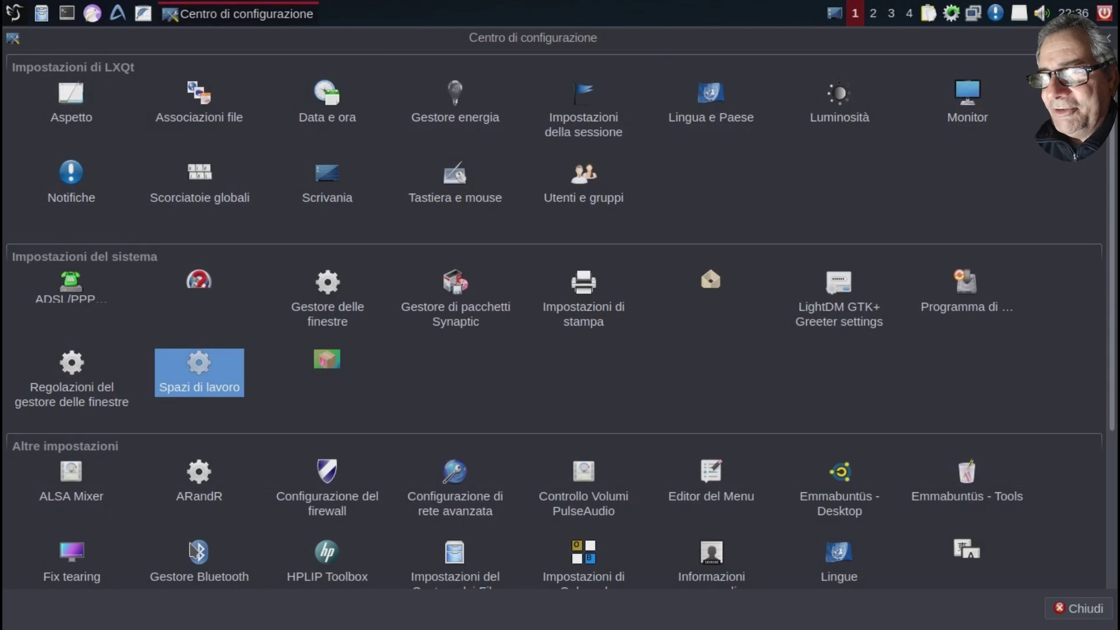
Close the Configuration Centre and bring up the shutdown options.
scroll(227, 575, "down", 3)
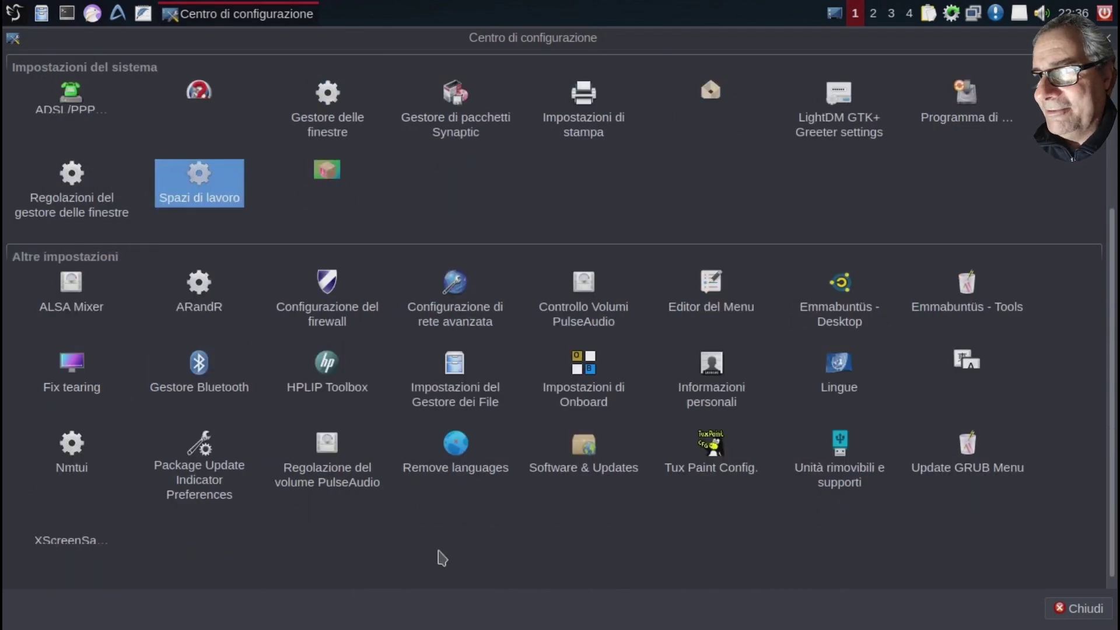
scroll(447, 555, "up", 3)
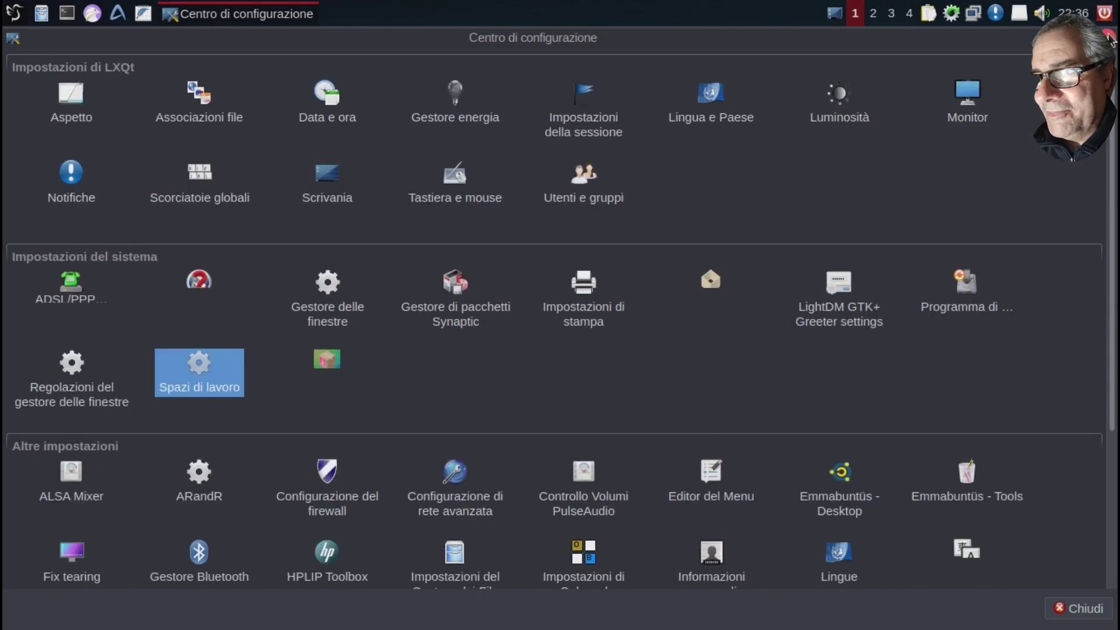
left_click(1085, 37)
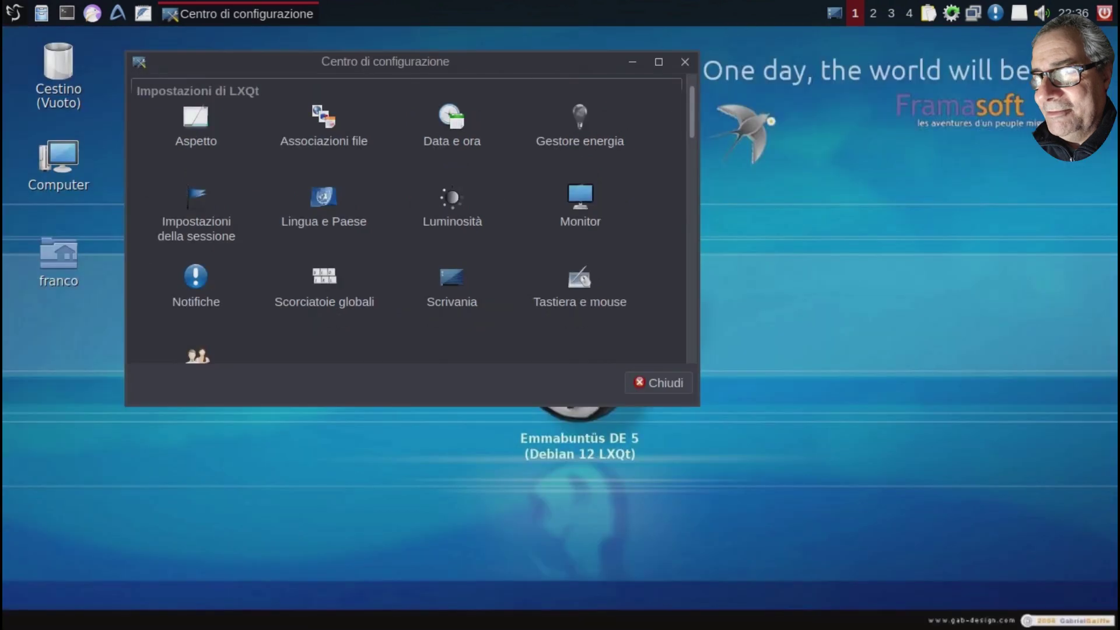
left_click(668, 385)
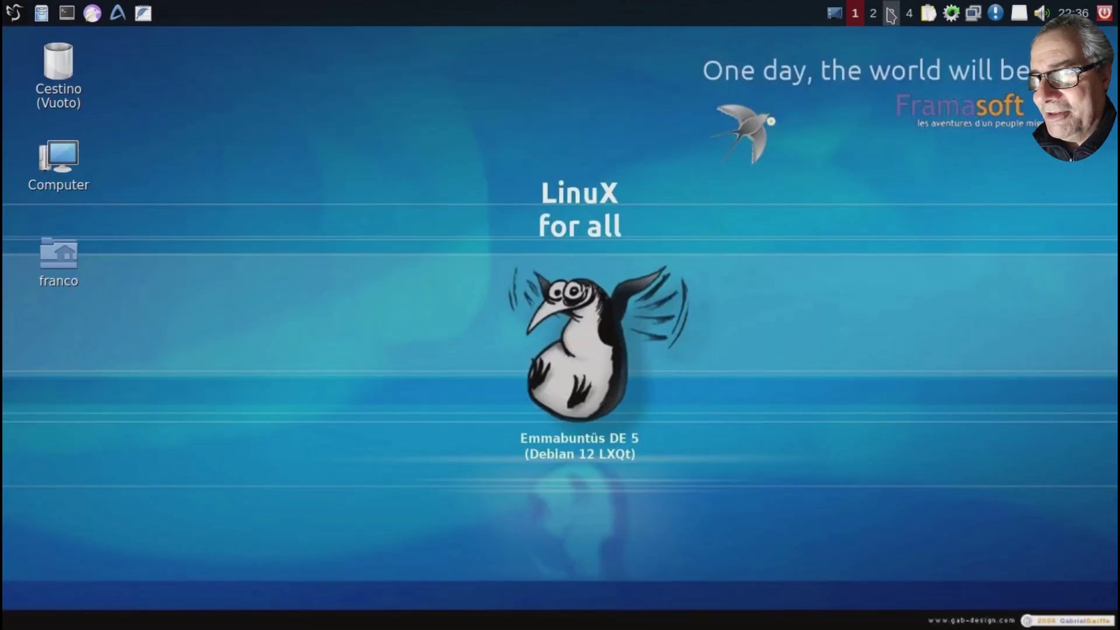
left_click(1103, 13)
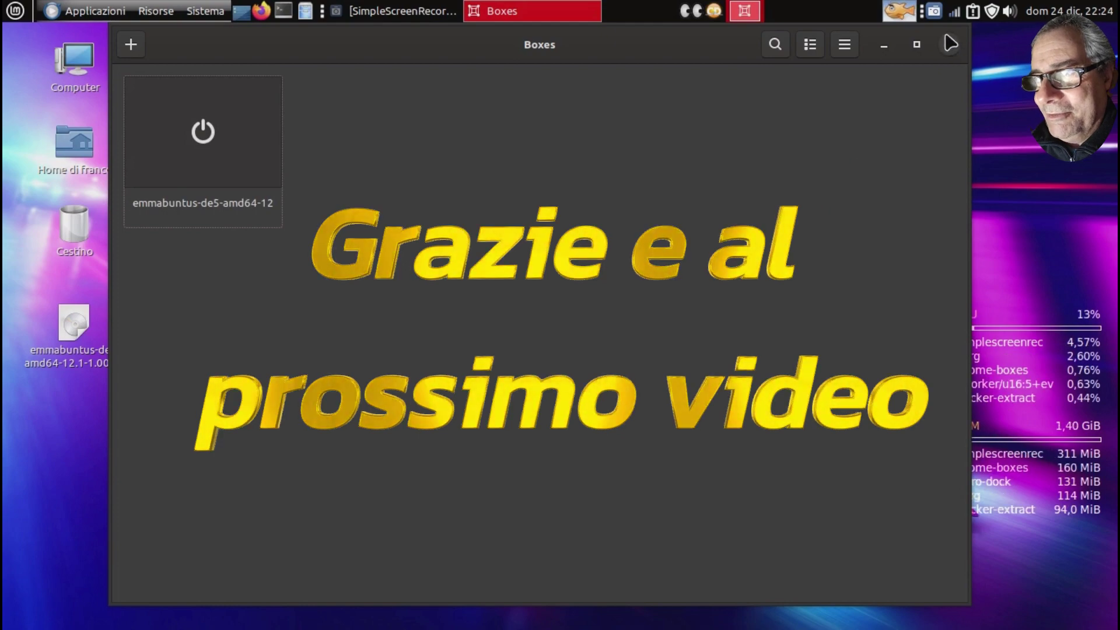
Close the Emmabuntüs VM window and save the SimpleScreenRecorder recording with Salva registrazione.
left_click(950, 44)
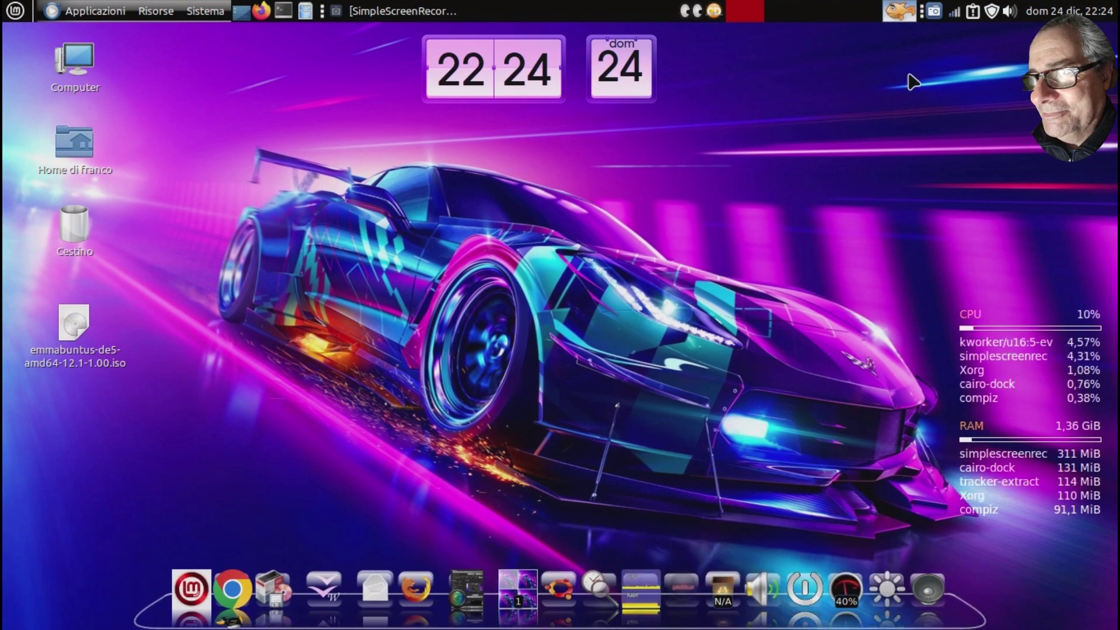
left_click(936, 12)
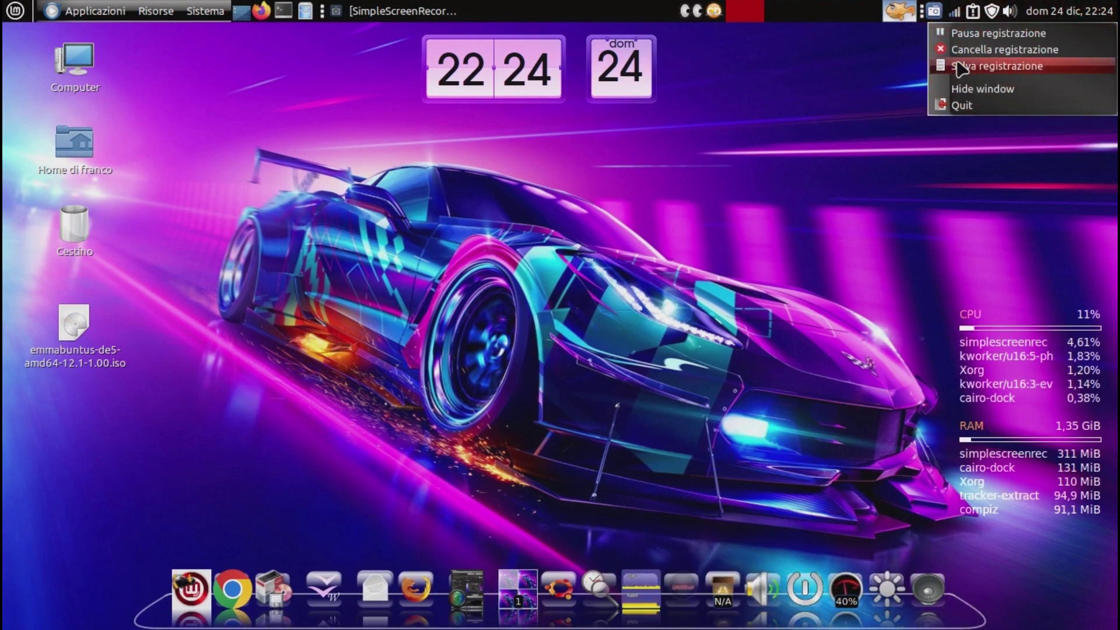
left_click(991, 66)
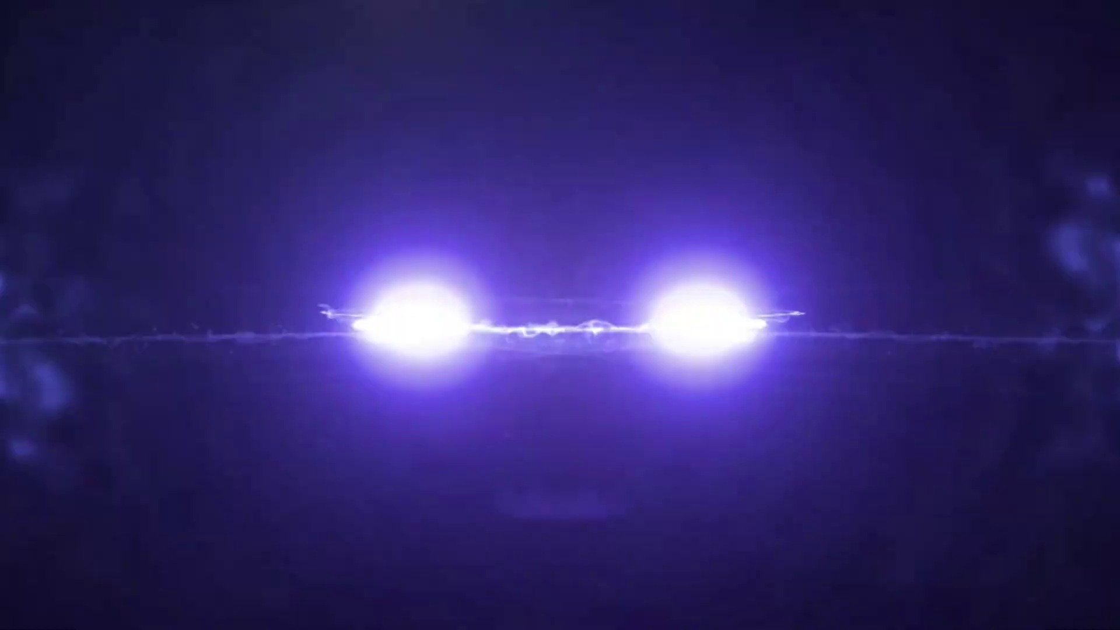